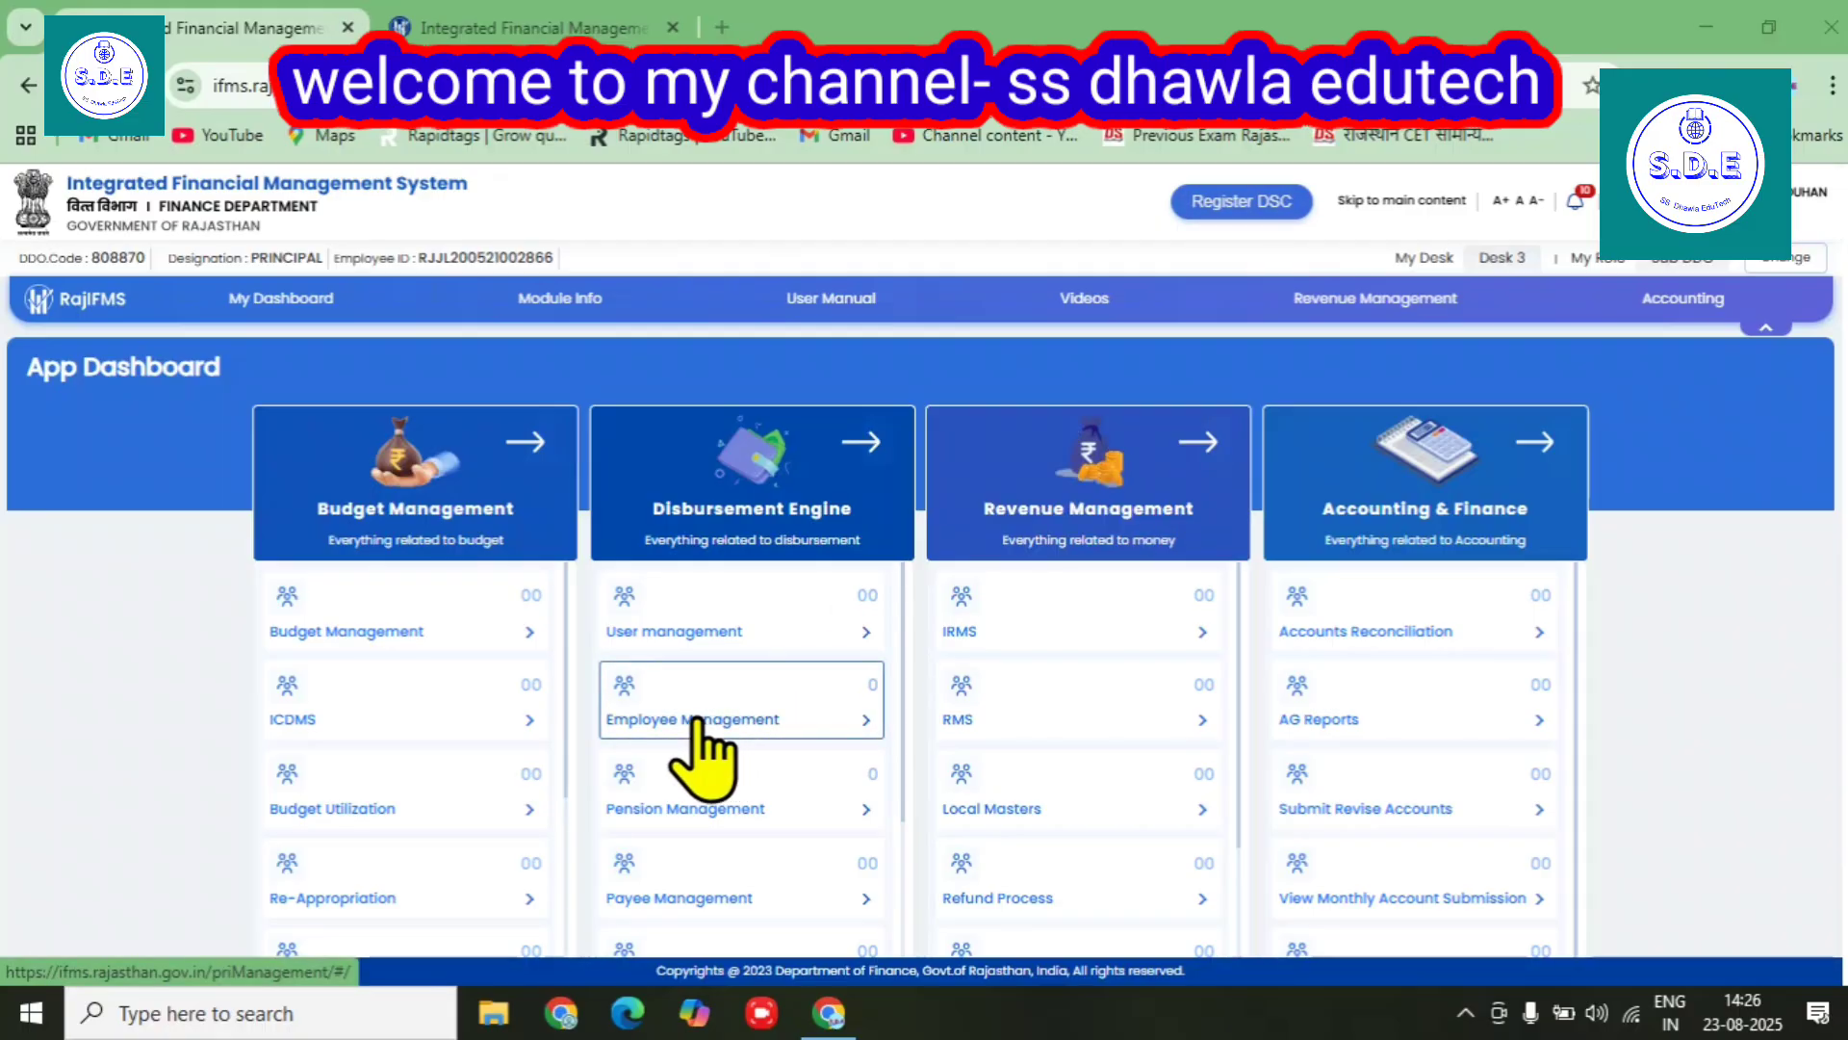
# Open the Bill Status list under Bills in Employee Management and check the status of the listed salary bill
pyautogui.click(700, 722)
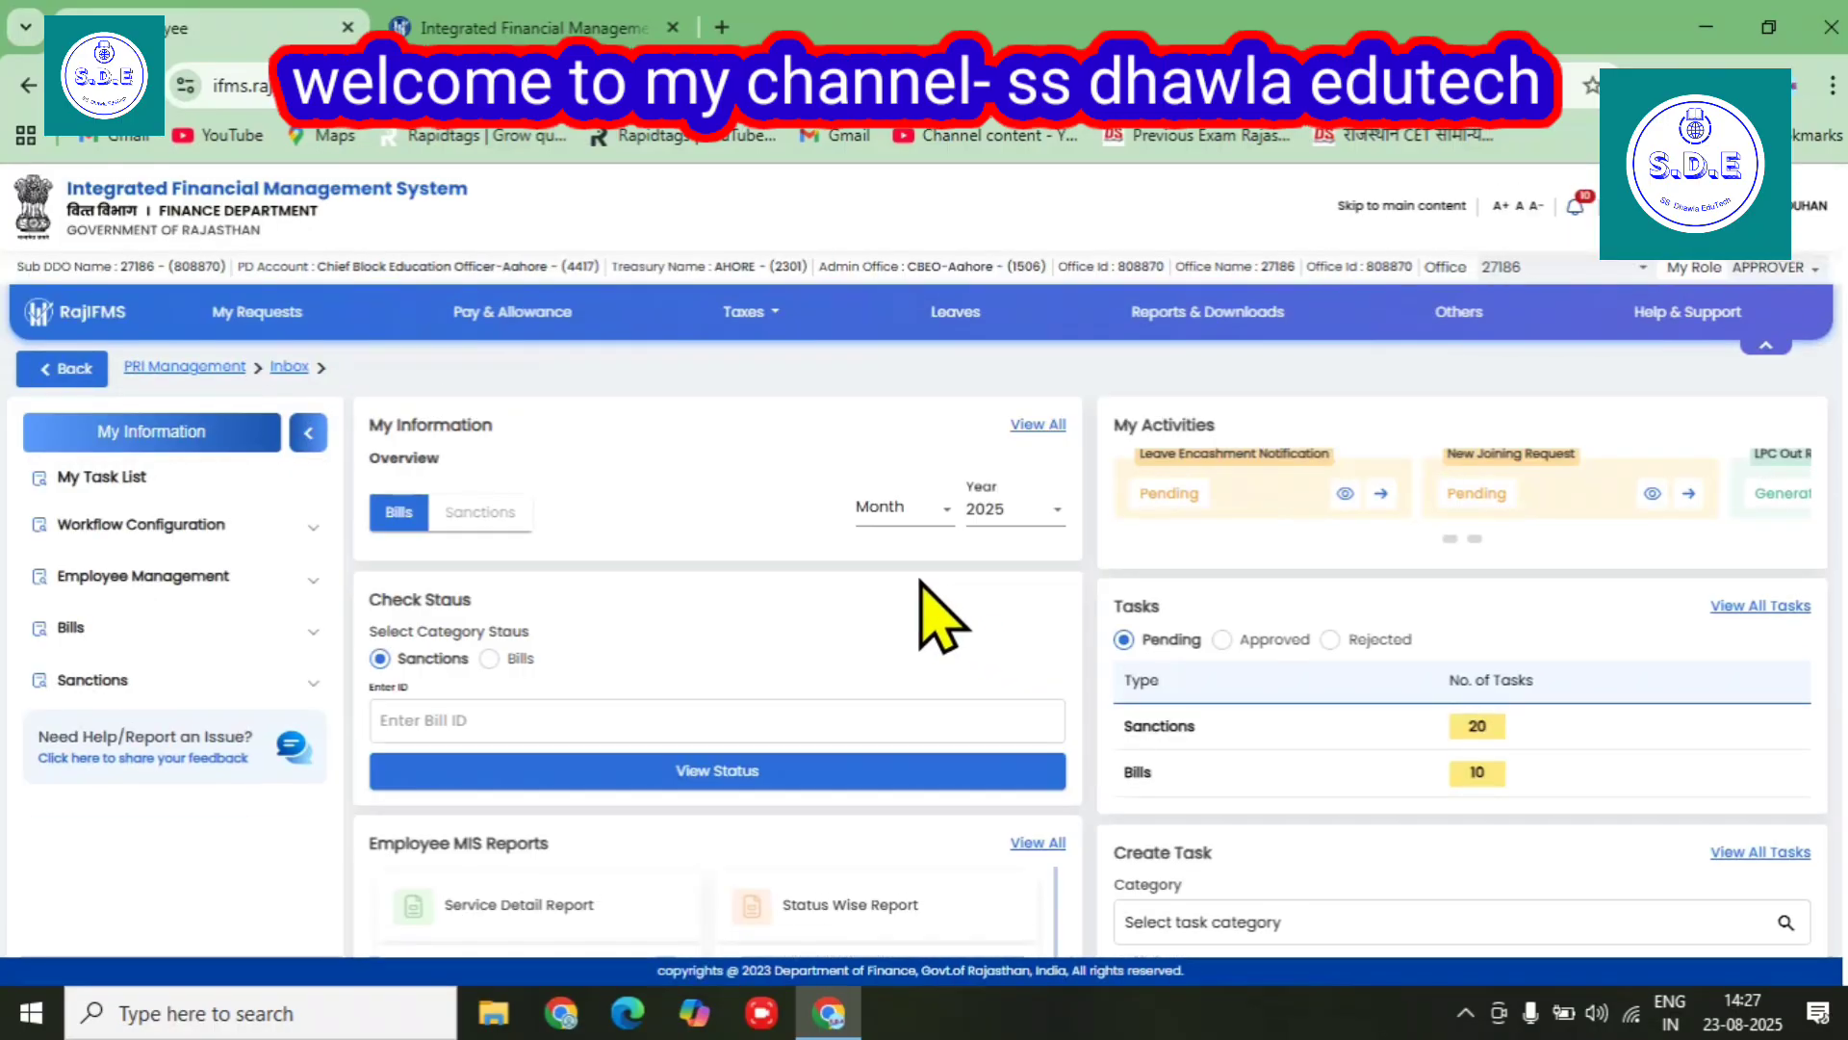
pyautogui.click(85, 625)
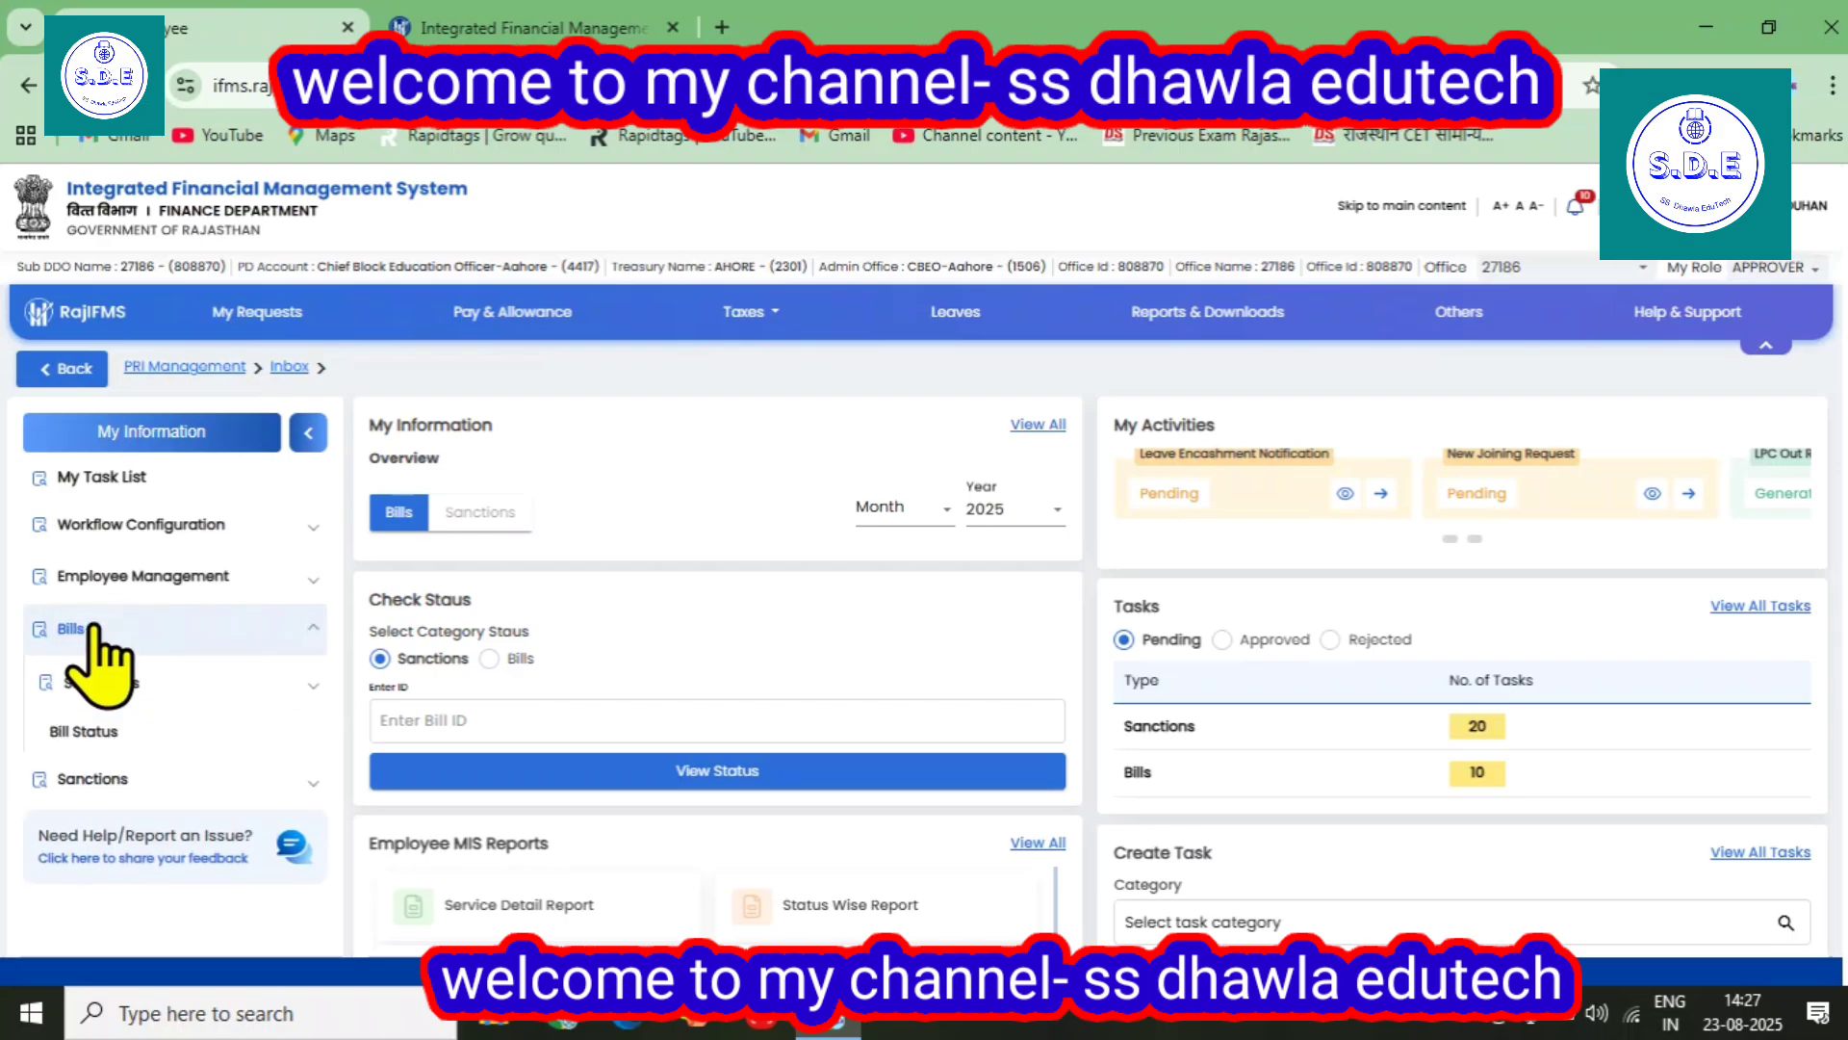
pyautogui.scroll(-1, 96, 631)
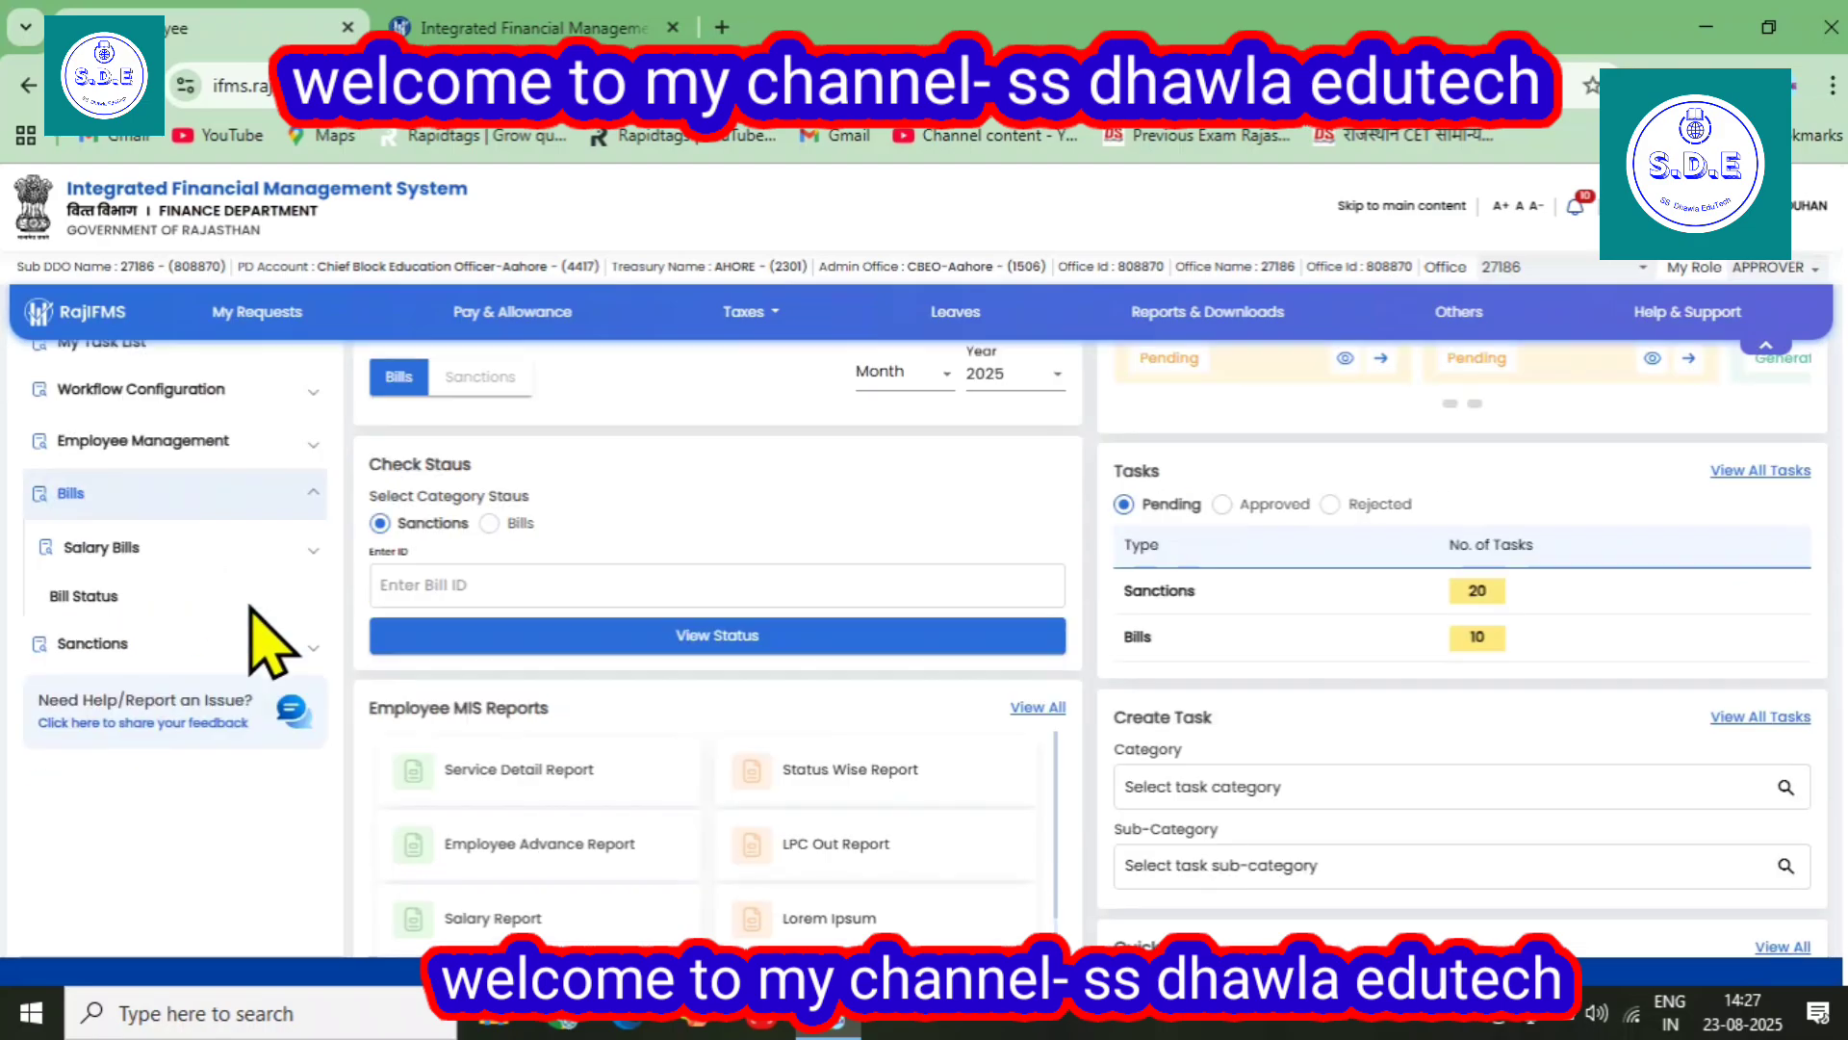
pyautogui.click(104, 601)
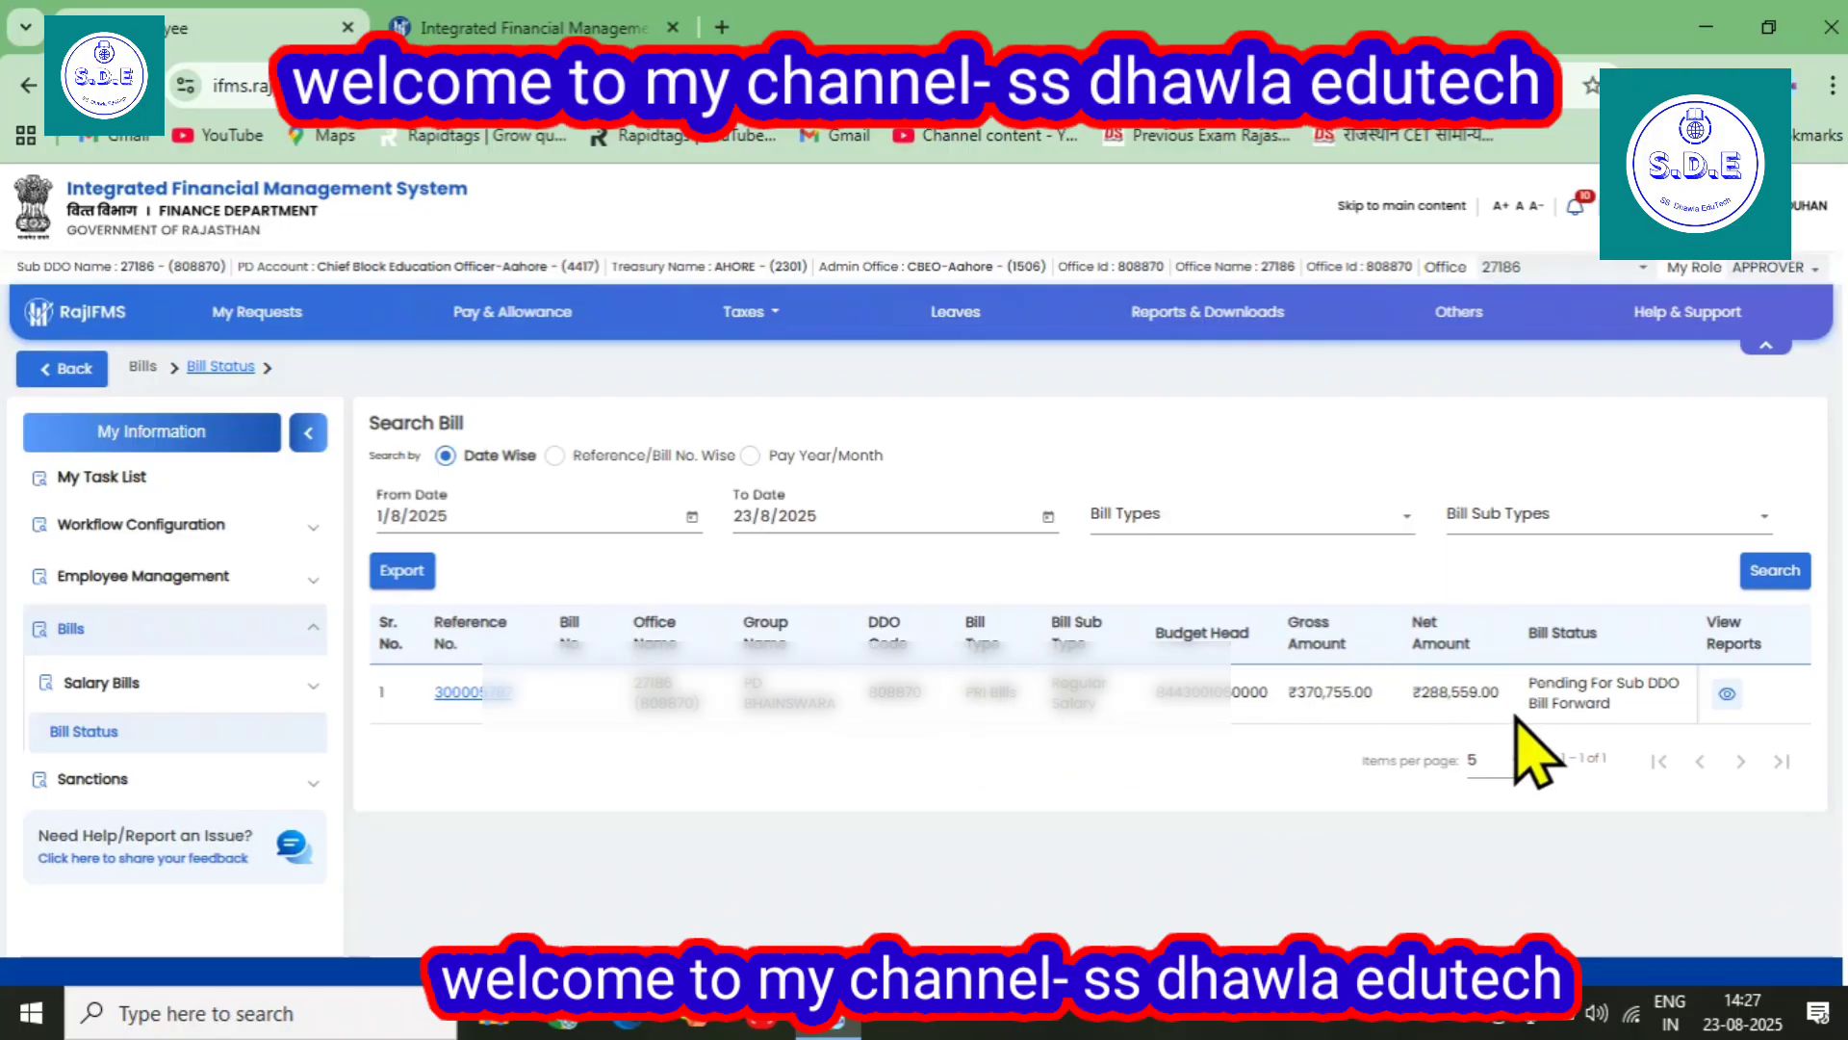
pyautogui.click(1538, 686)
pyautogui.moveTo(1538, 686); pyautogui.dragTo(1648, 712)
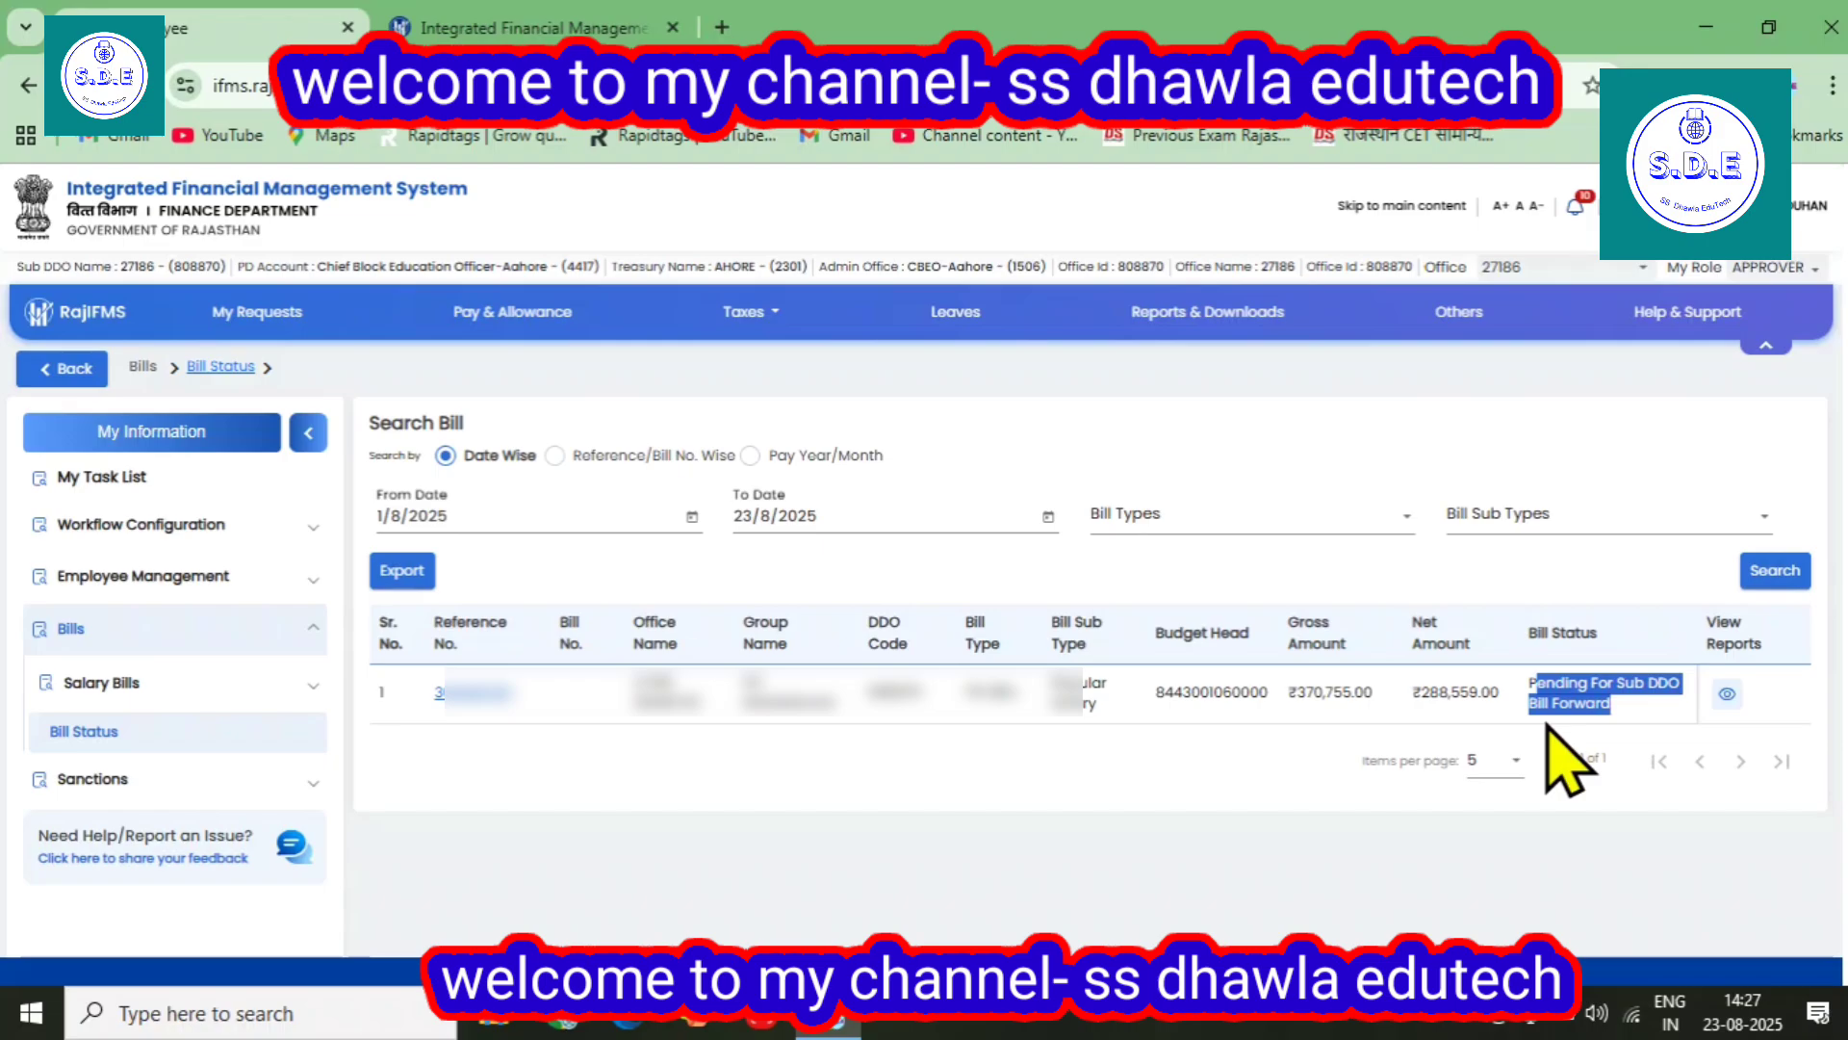
# Download the Bill Inner PDF from the salary bill's report preview and open the downloaded file
pyautogui.click(1729, 691)
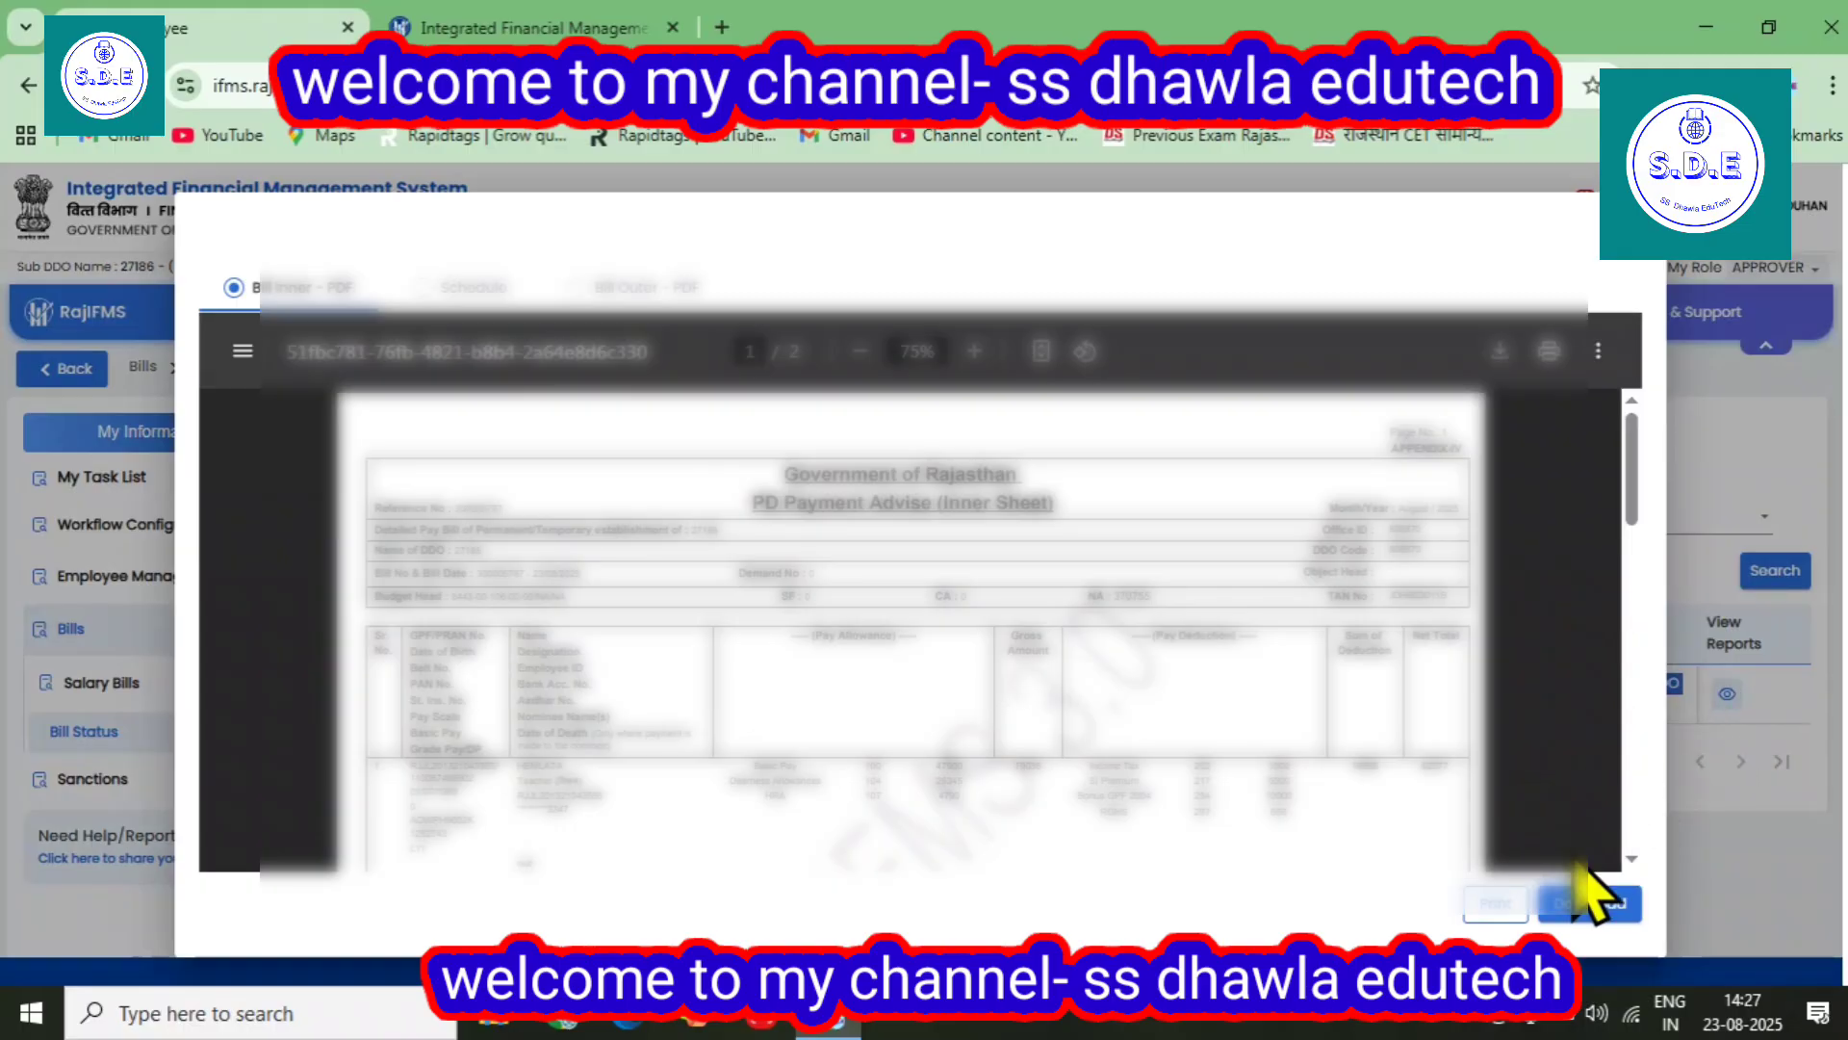
pyautogui.click(1586, 901)
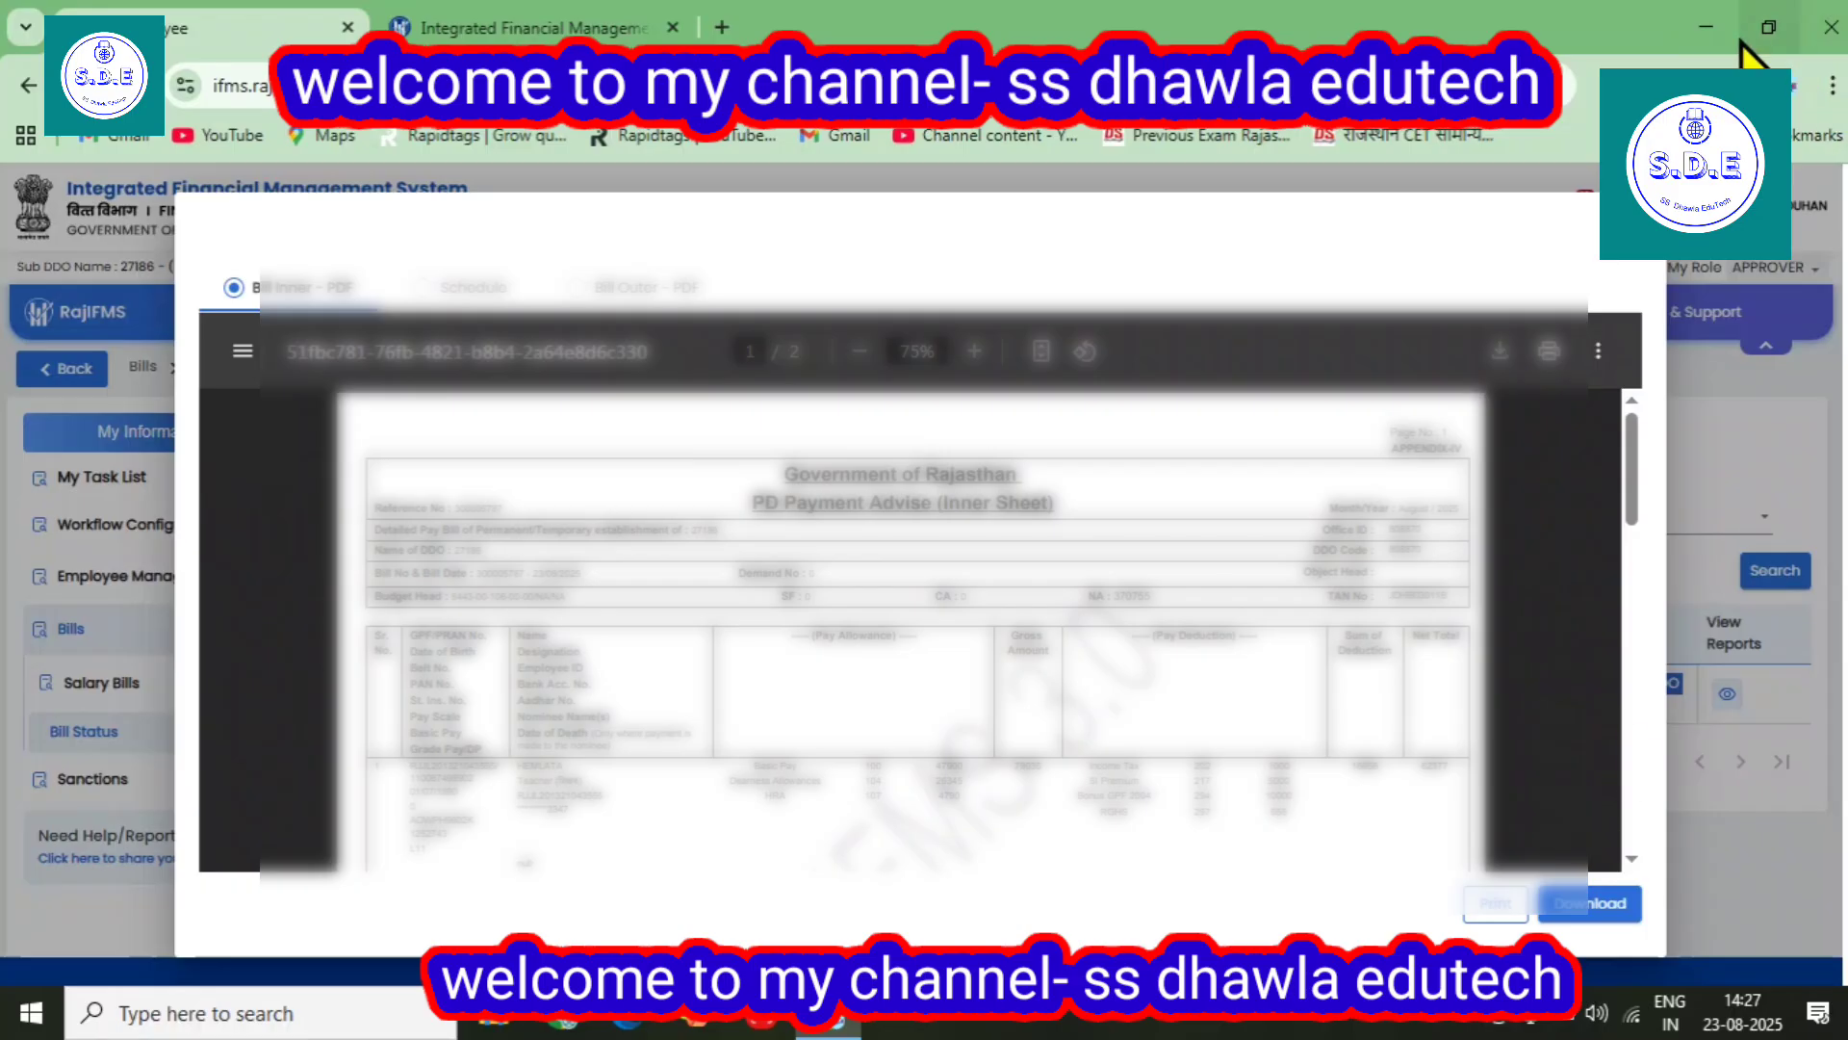
pyautogui.click(1730, 69)
pyautogui.click(1511, 233)
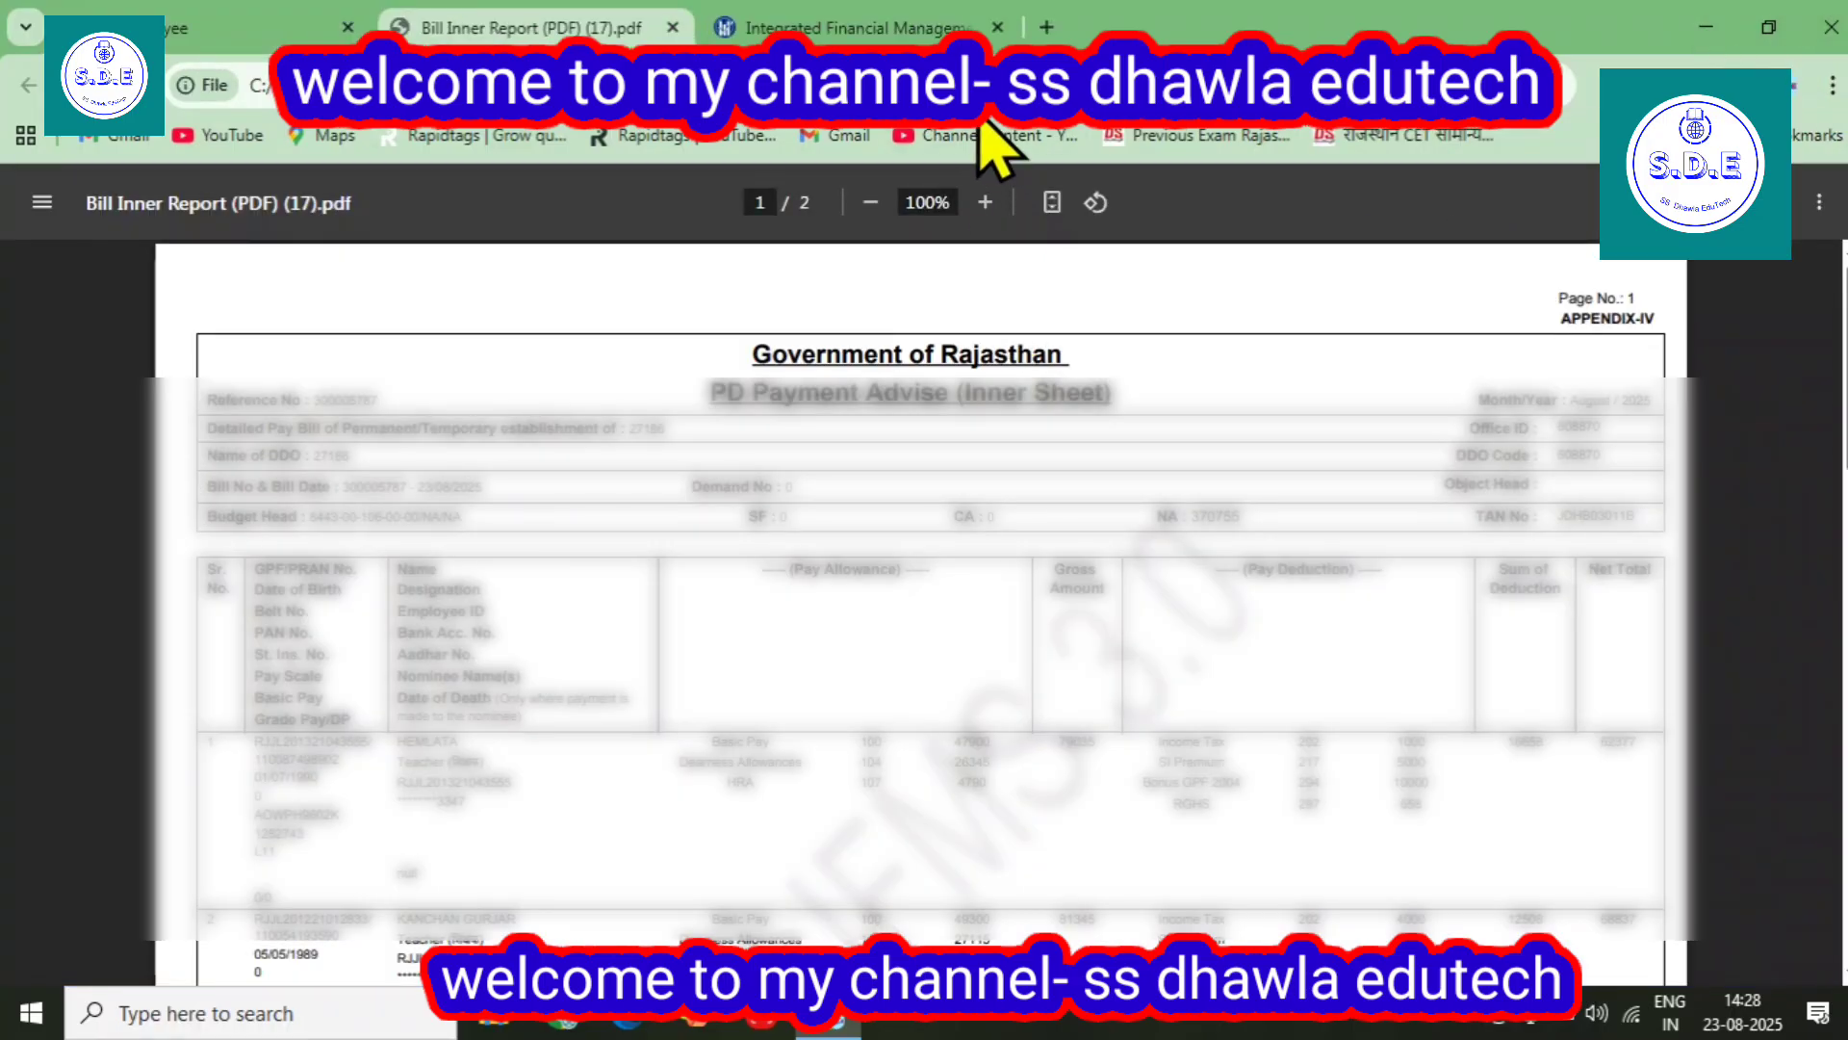
# Examine the pay allowances, gross amounts and pay deductions of the employees on page 1 of the Bill Inner Report
pyautogui.click(985, 202)
pyautogui.click(985, 202)
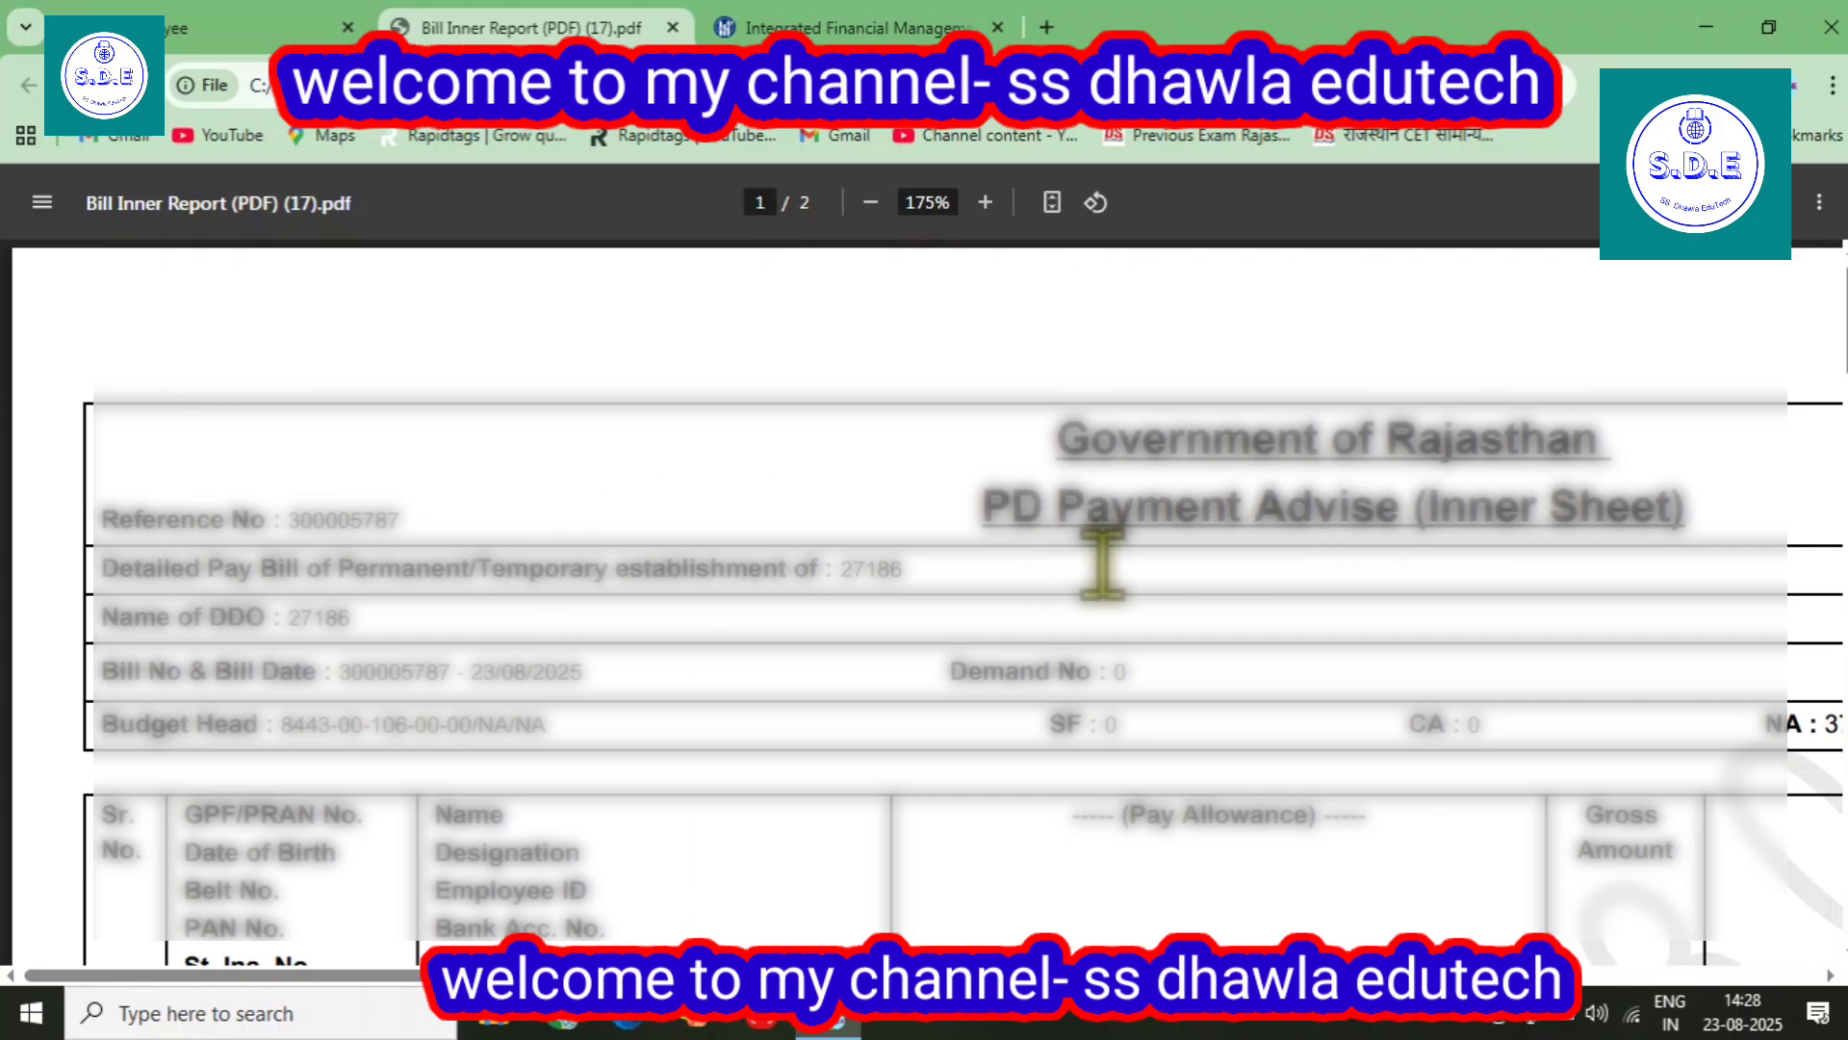
pyautogui.moveTo(1108, 975); pyautogui.dragTo(1518, 902)
pyautogui.scroll(-6, 1114, 742)
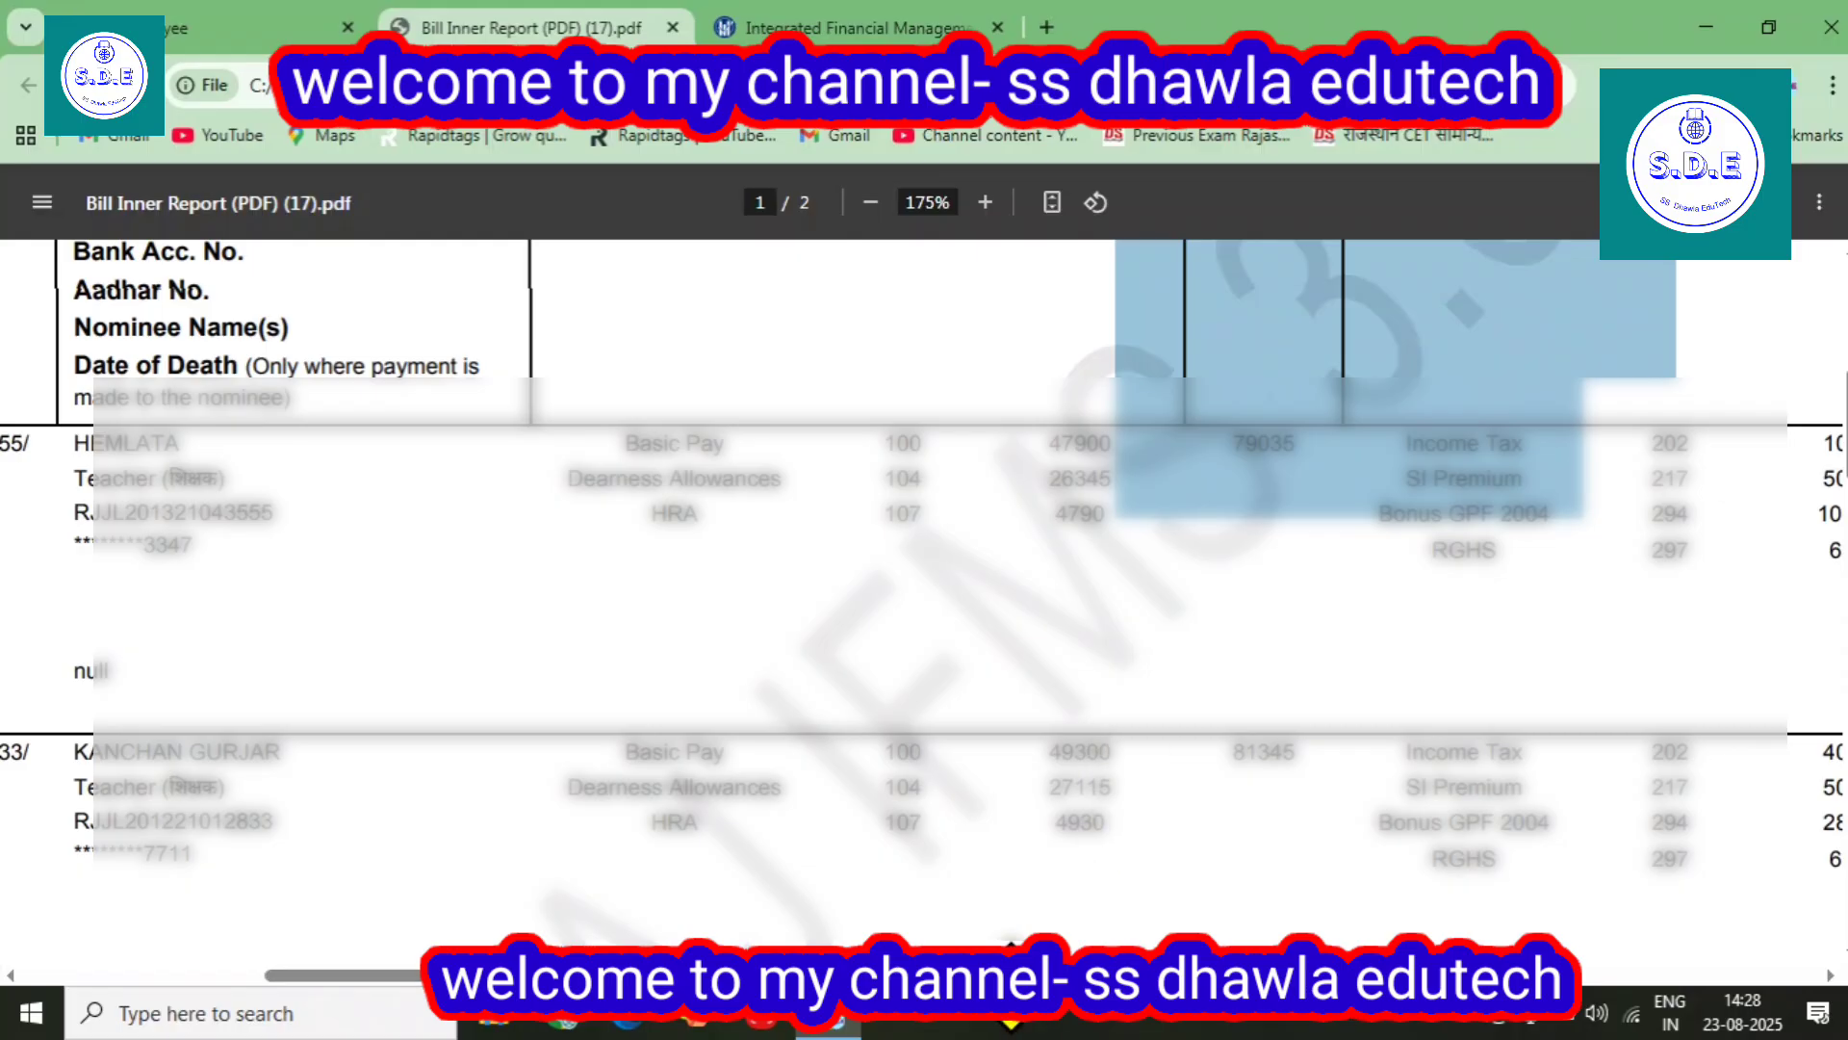
pyautogui.click(1017, 978)
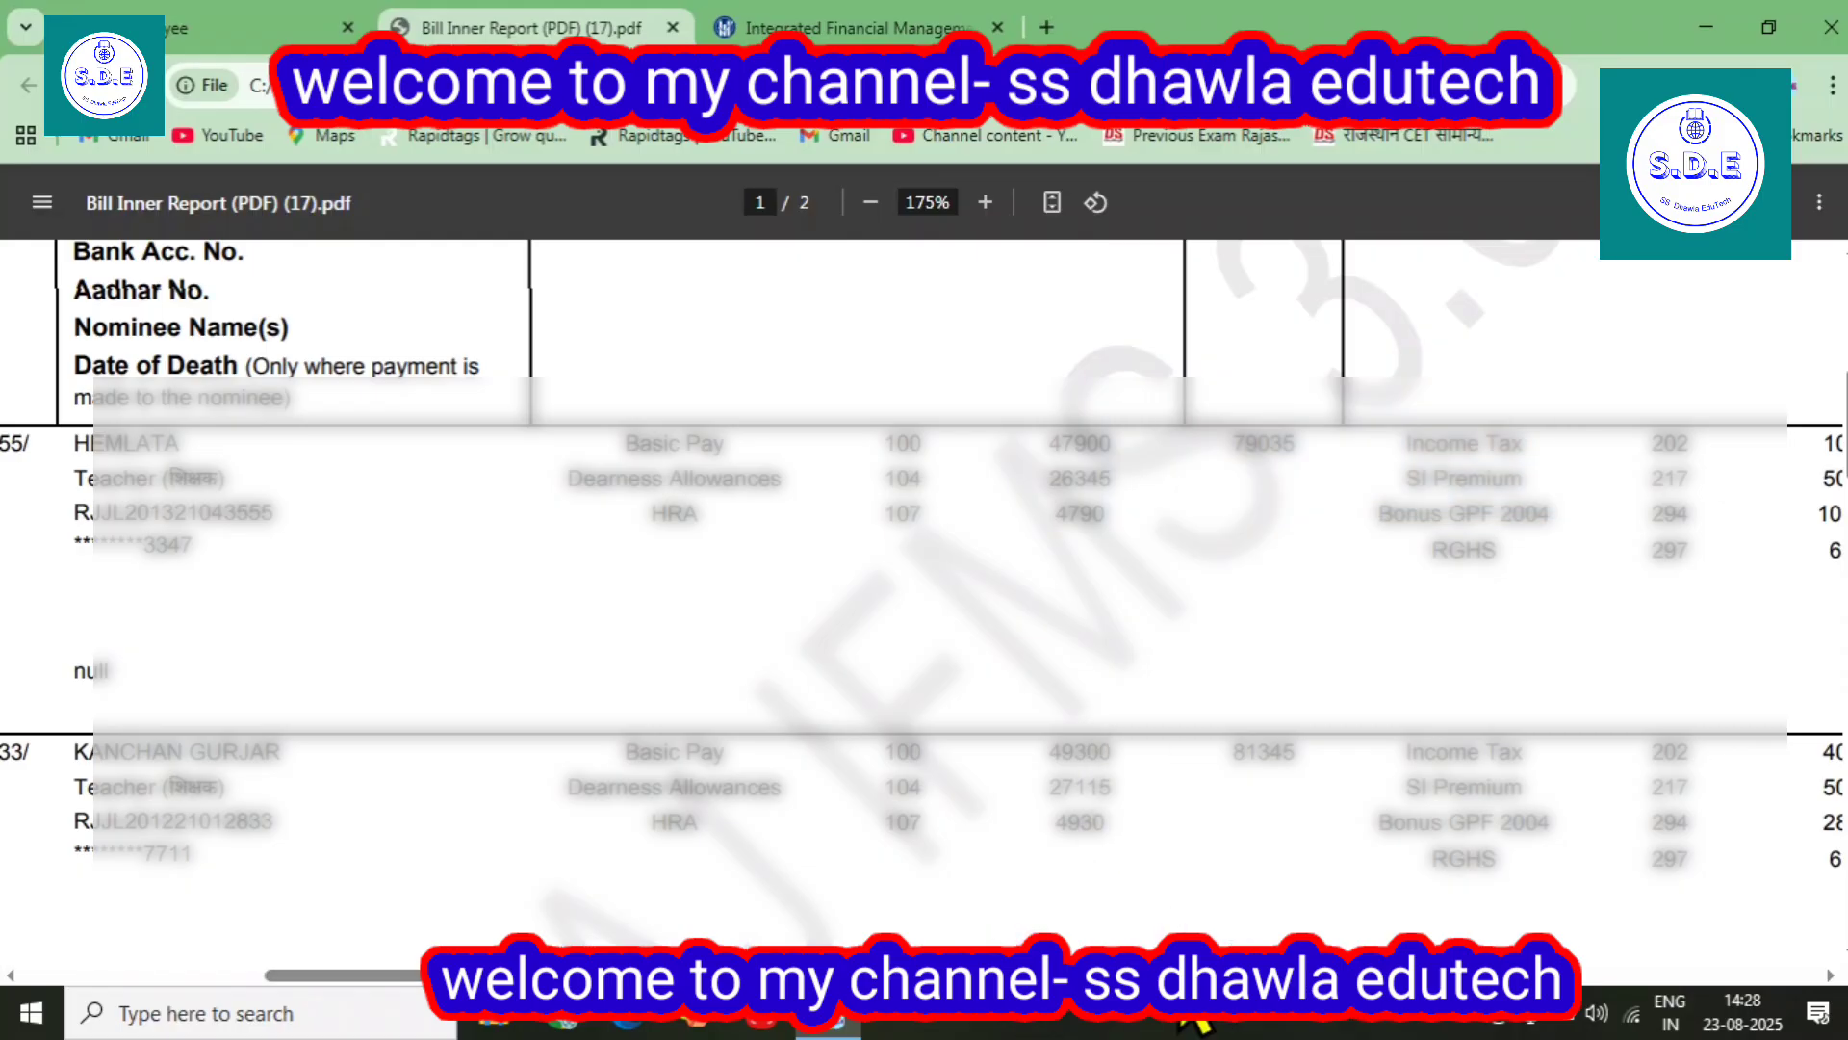
pyautogui.hscroll(3, 1251, 915)
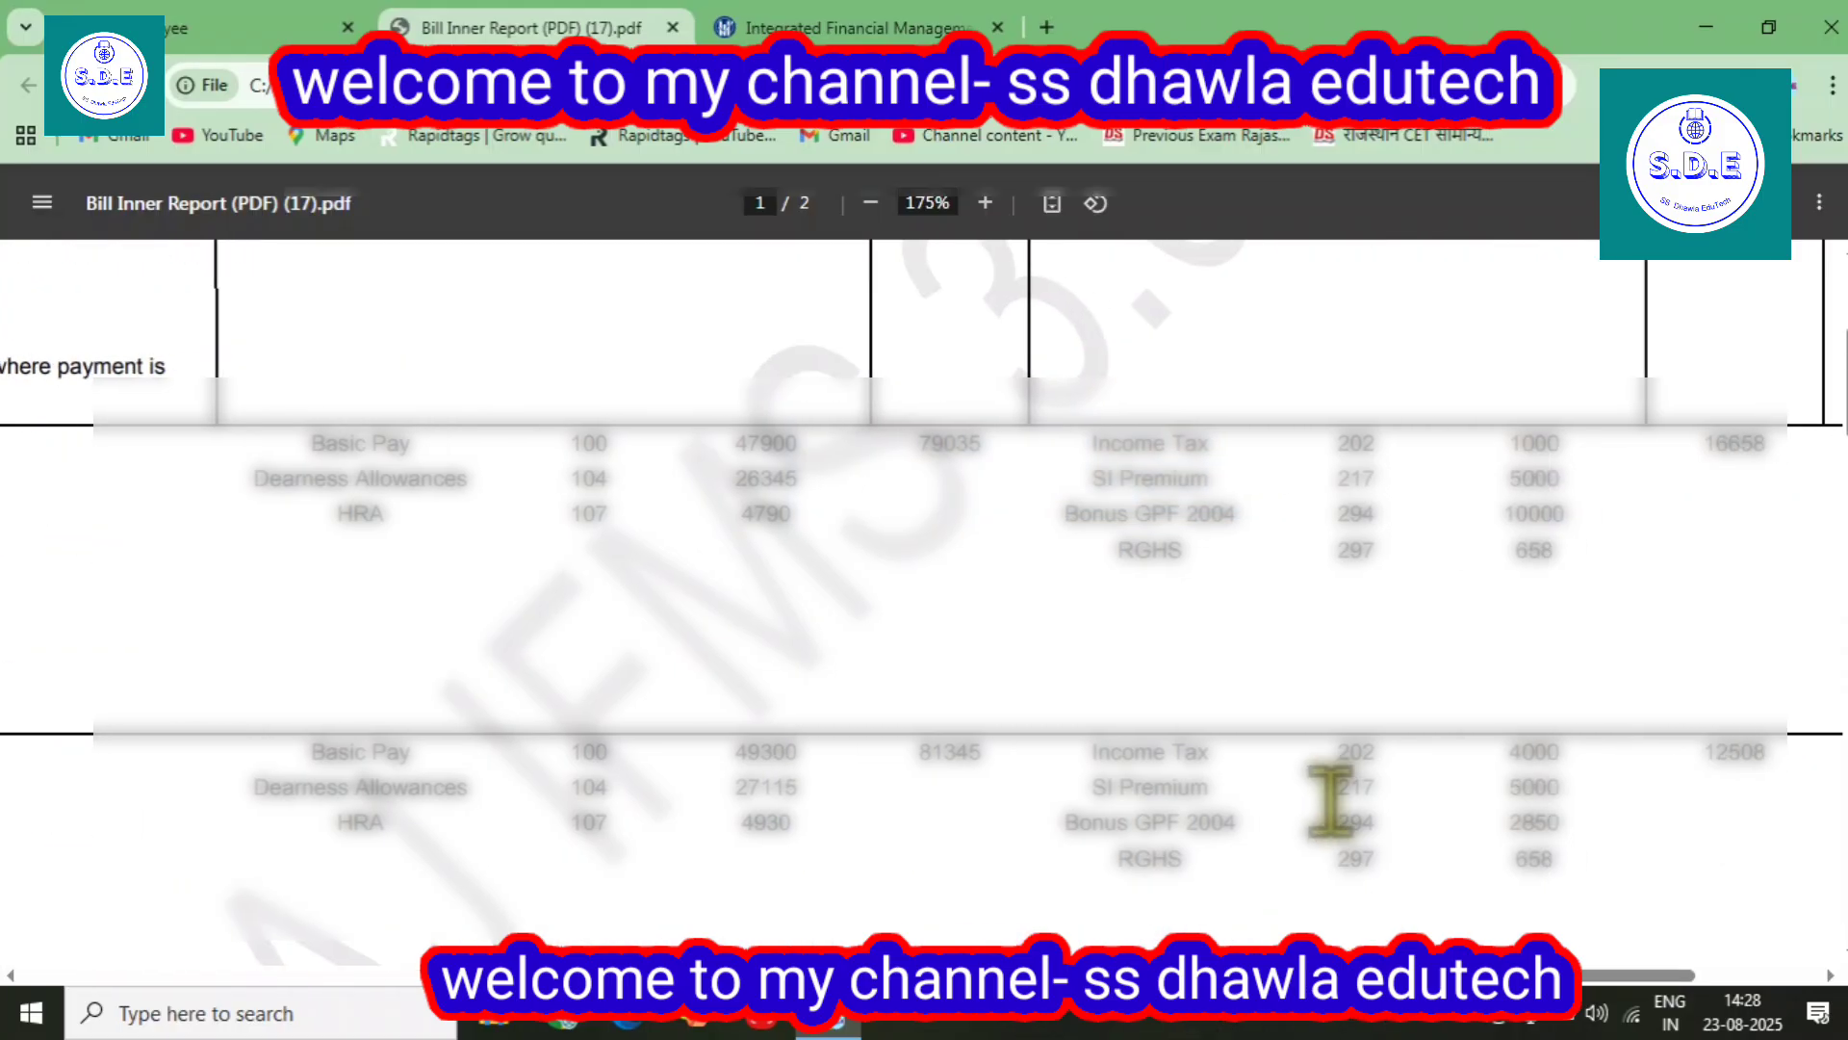
pyautogui.scroll(3, 1329, 792)
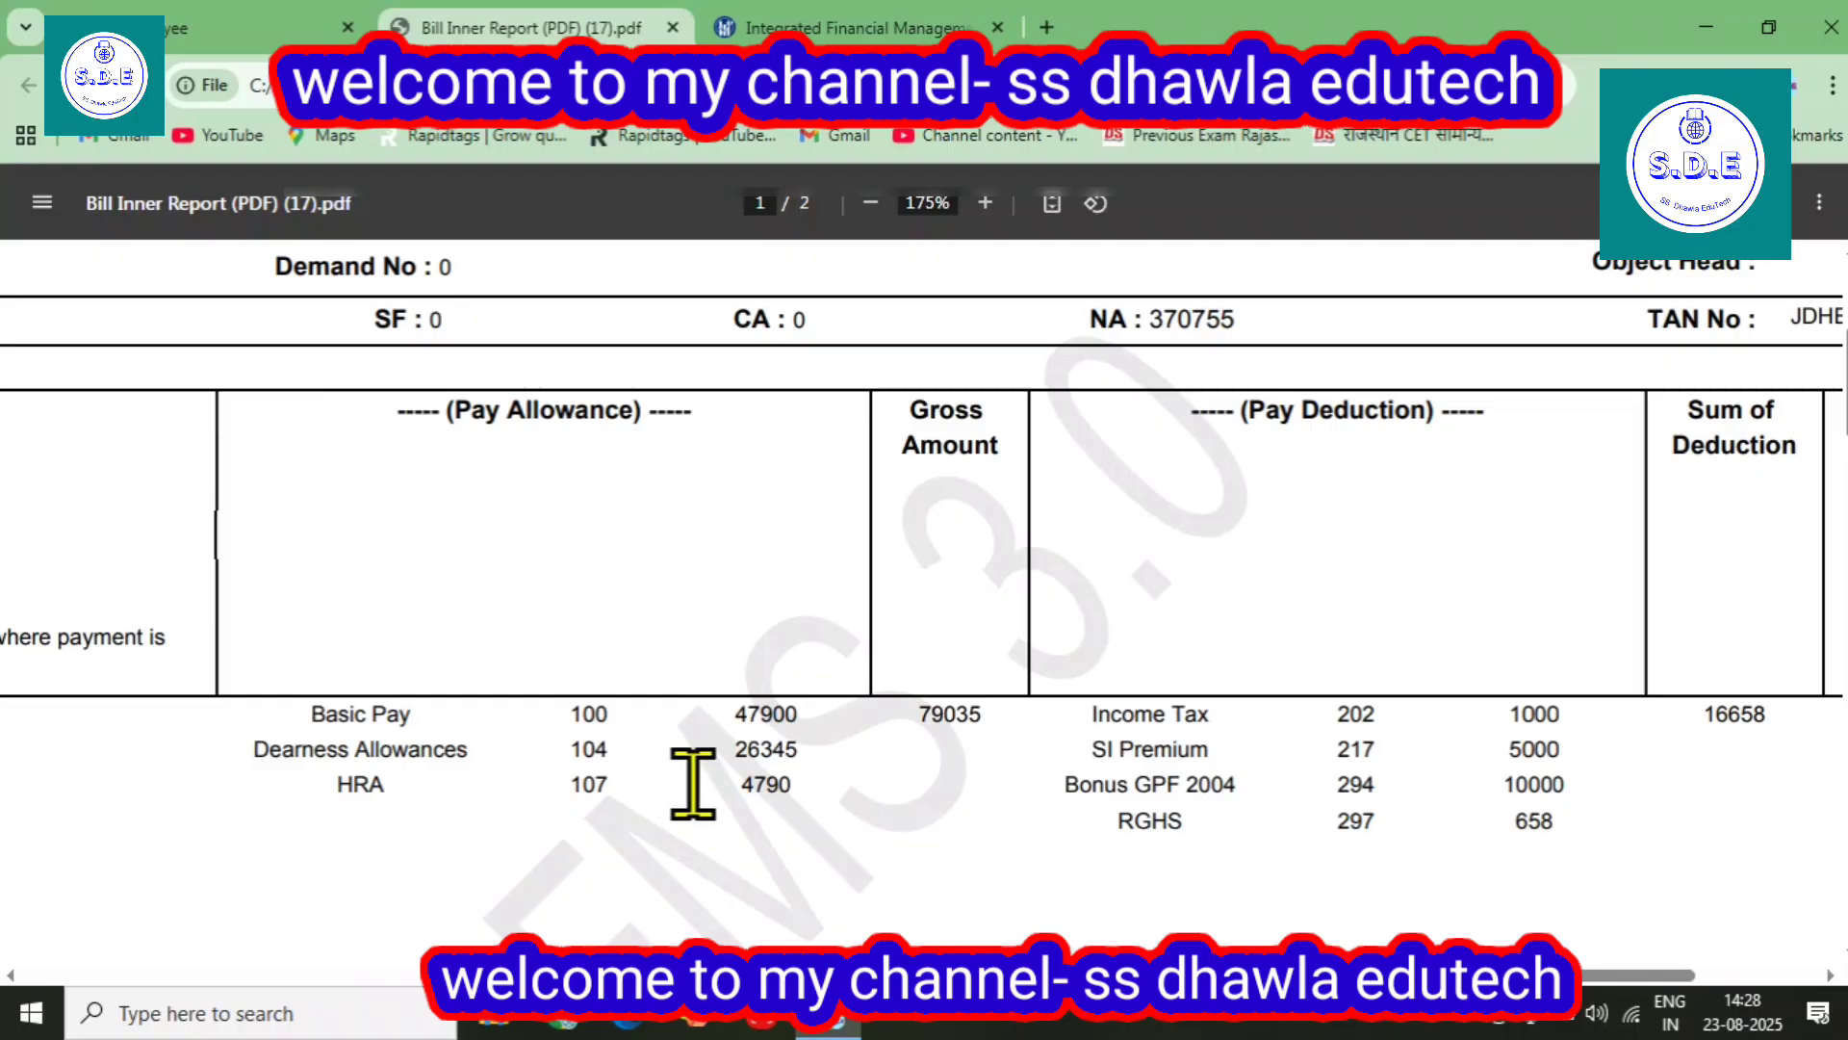
pyautogui.scroll(-1, 688, 782)
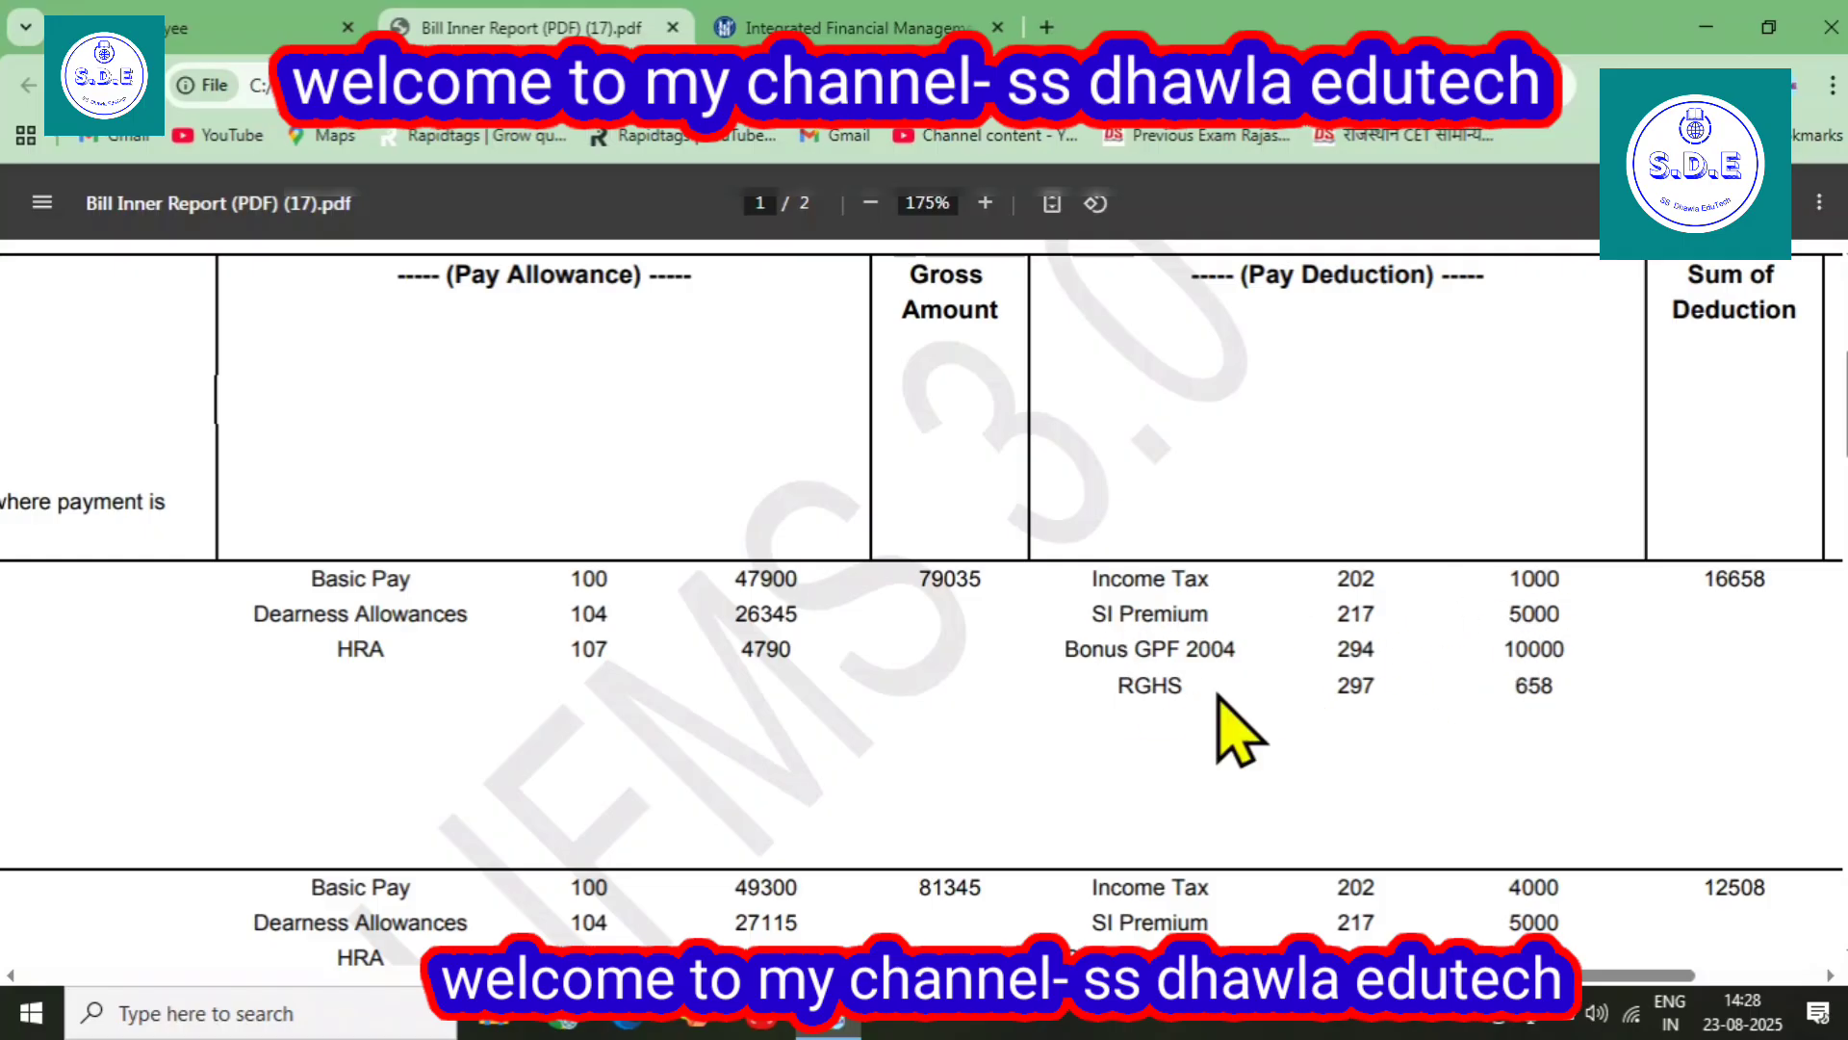
pyautogui.scroll(-3, 1569, 616)
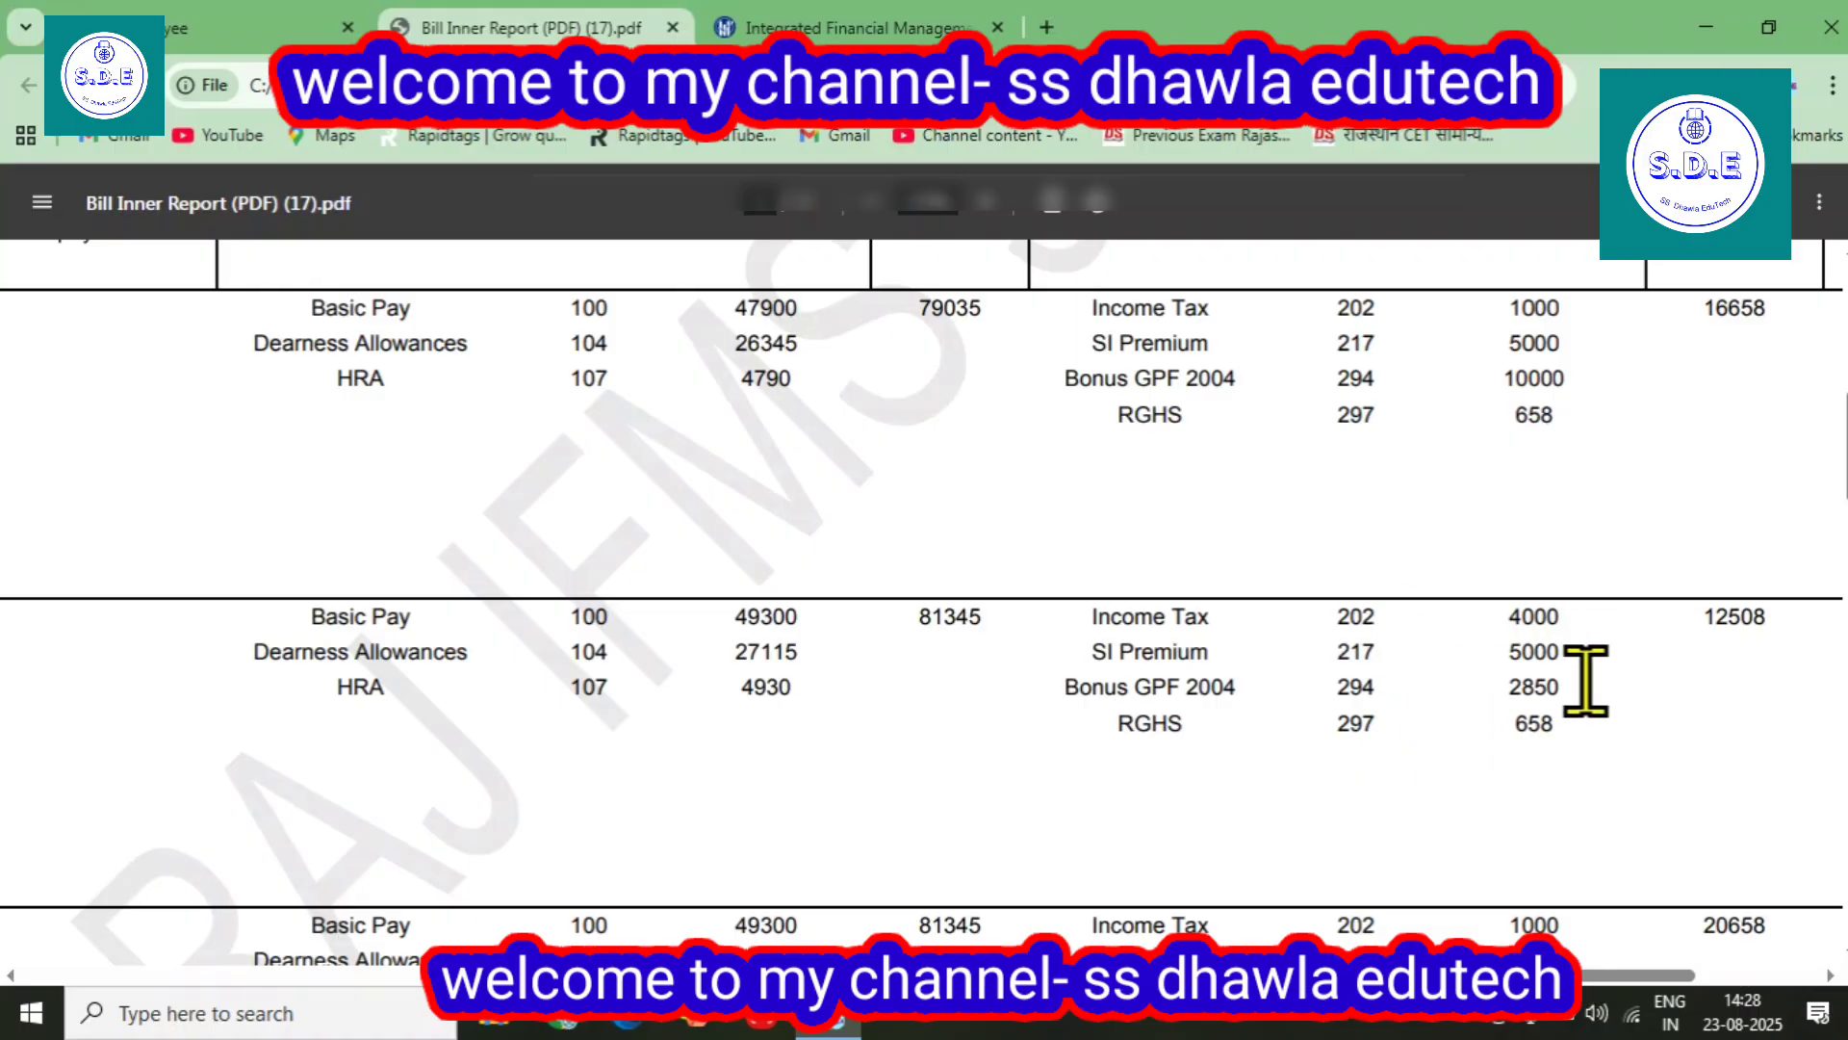
pyautogui.scroll(-1, 1540, 742)
pyautogui.scroll(-1, 548, 809)
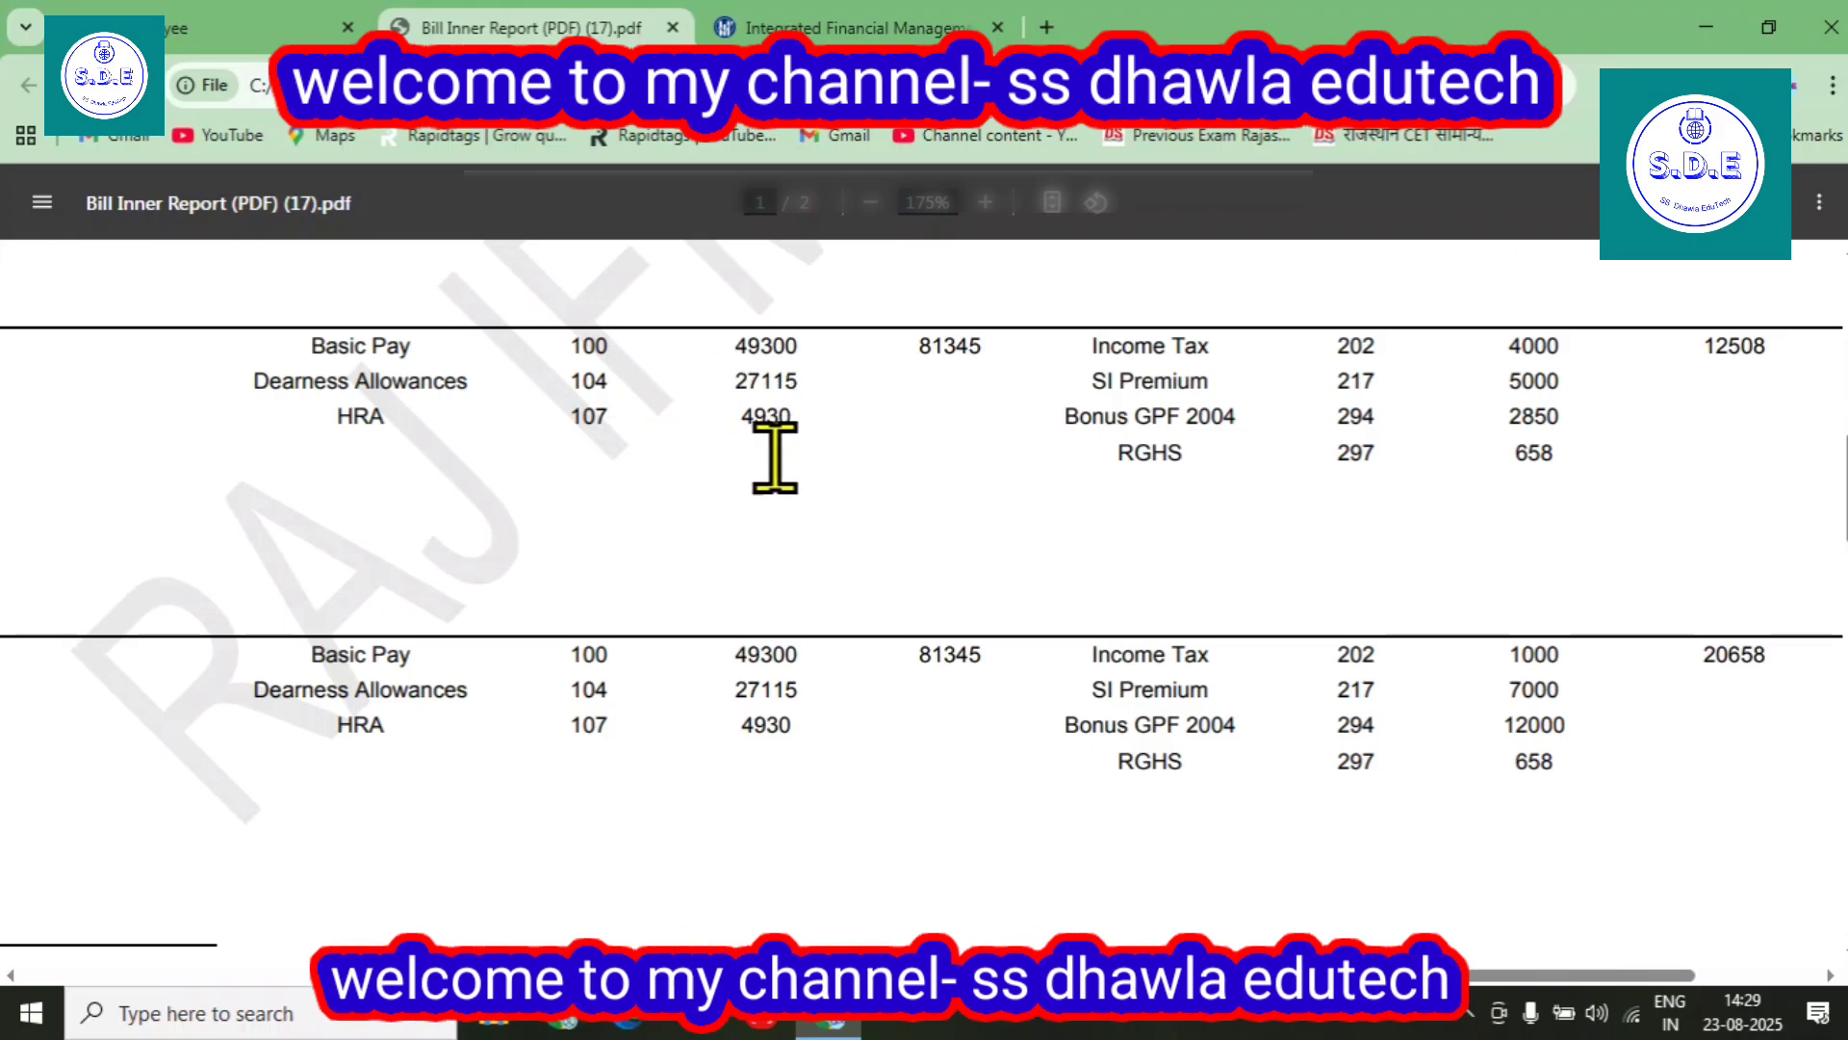
# Examine the employees' allowances and deductions and the bill totals on page 2 of the Bill Inner Report
pyautogui.scroll(-6, 1280, 606)
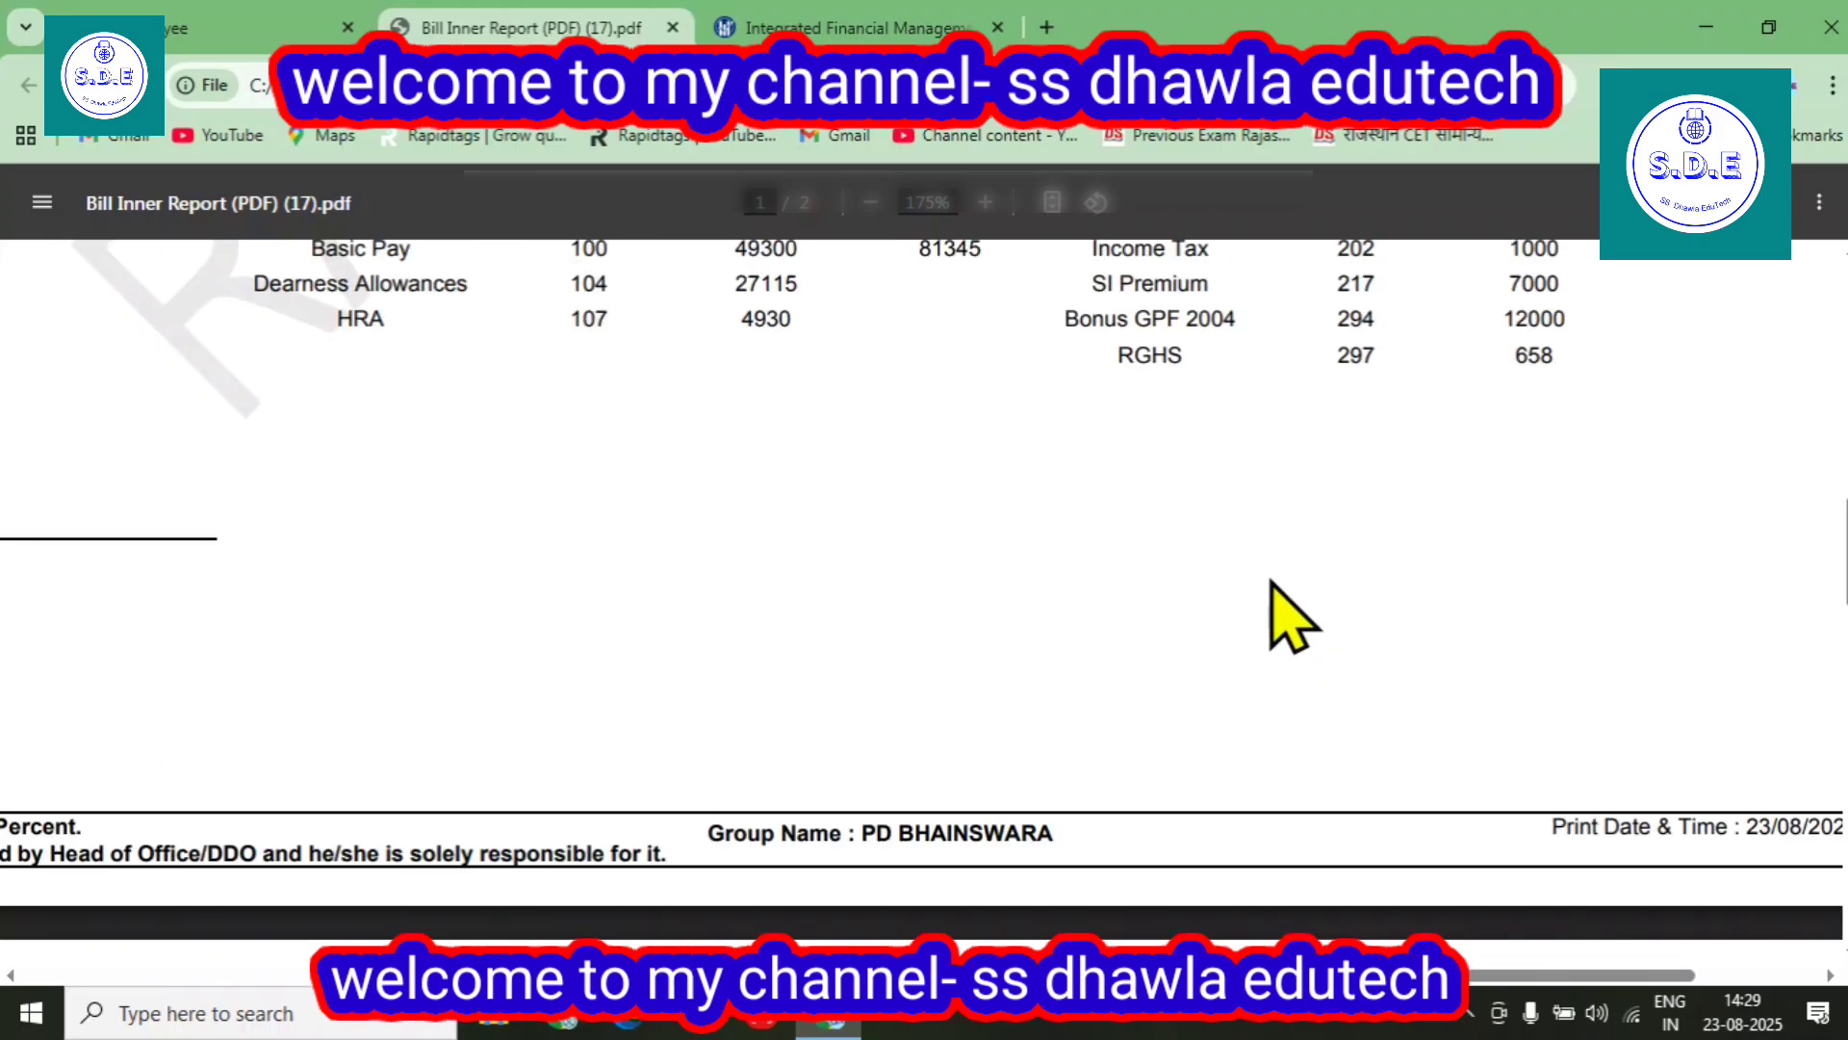
pyautogui.scroll(-5, 1280, 606)
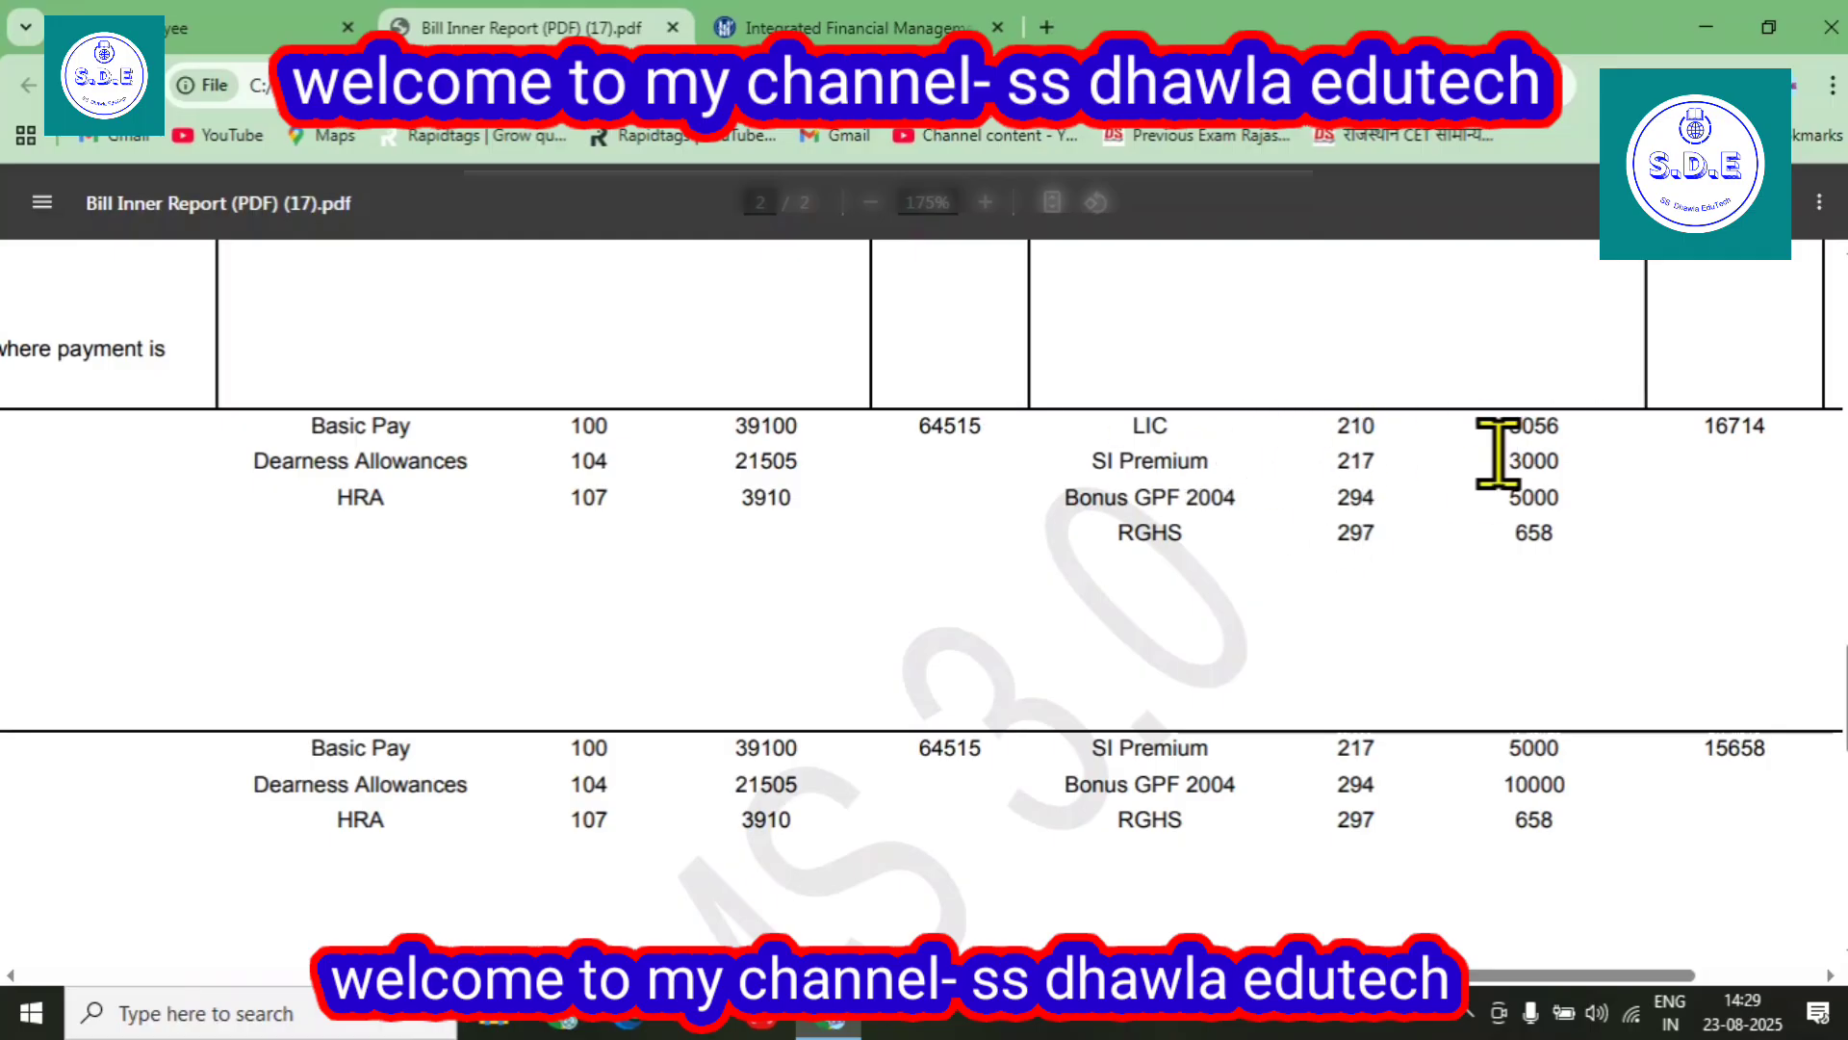
pyautogui.scroll(-1, 664, 799)
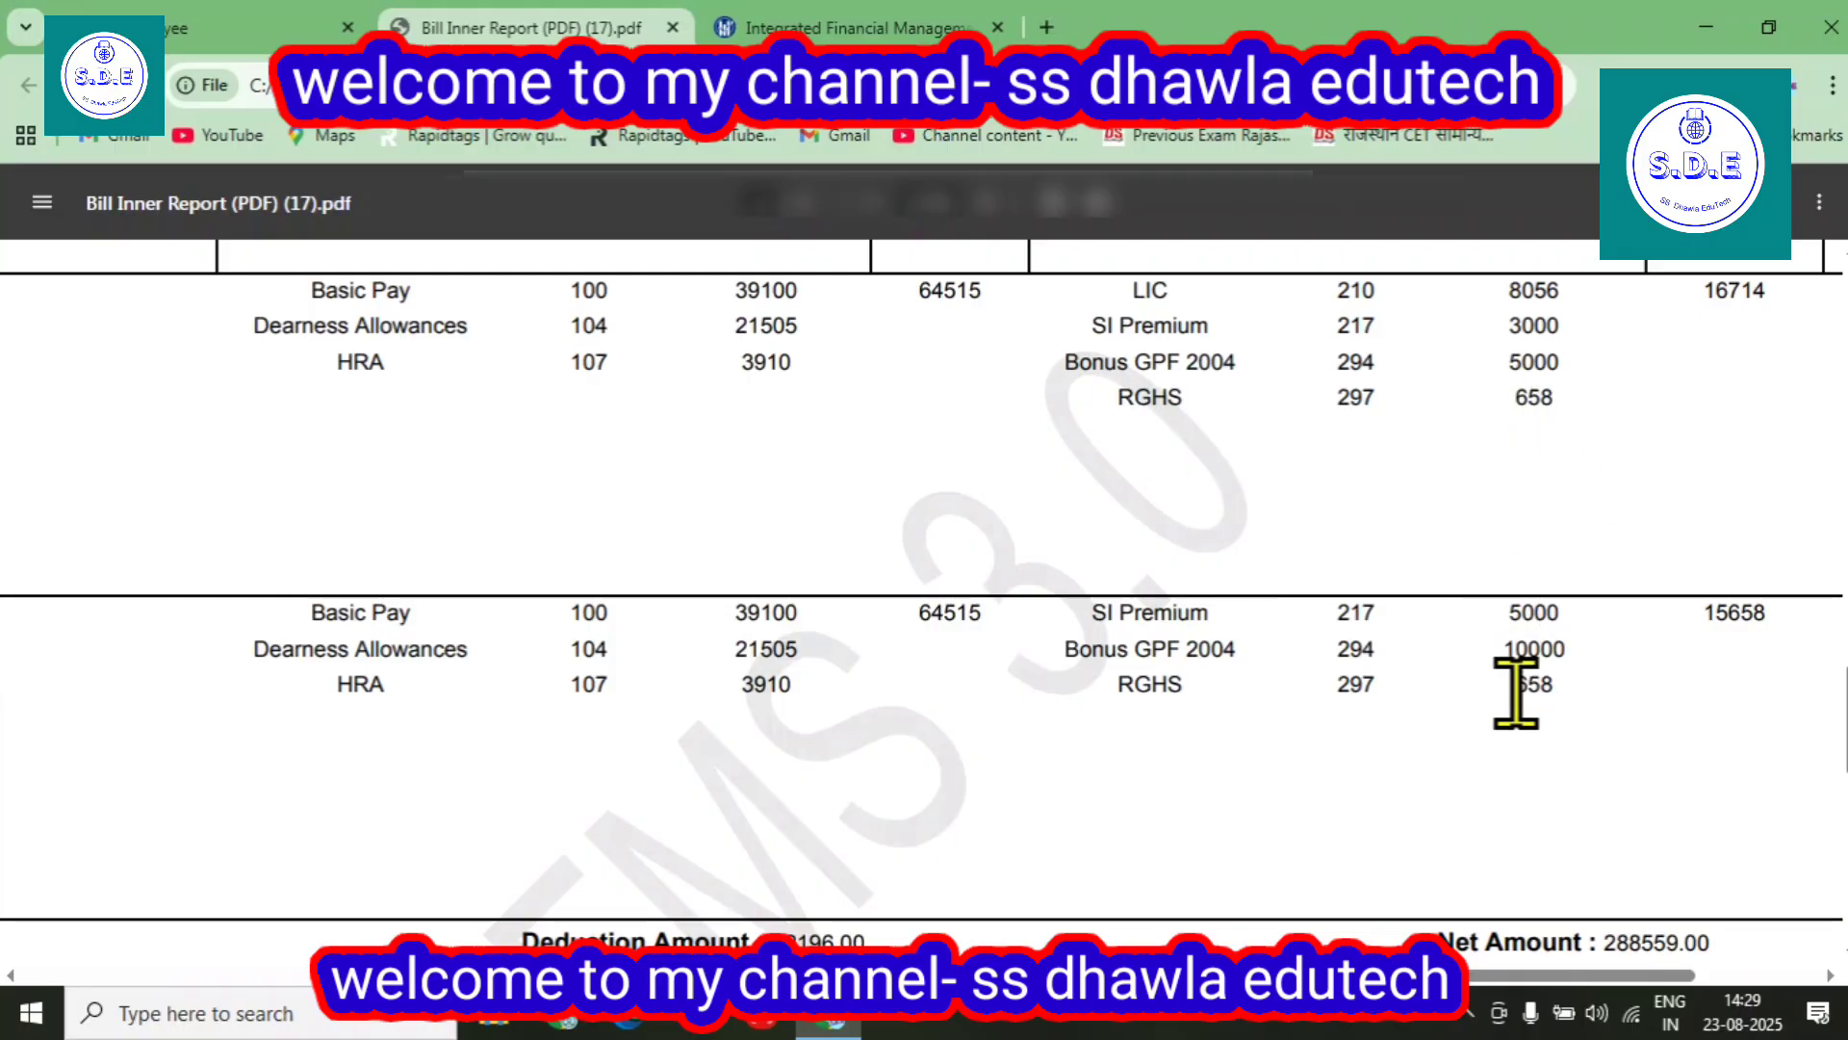
pyautogui.scroll(-3, 1517, 693)
pyautogui.scroll(3, 1517, 693)
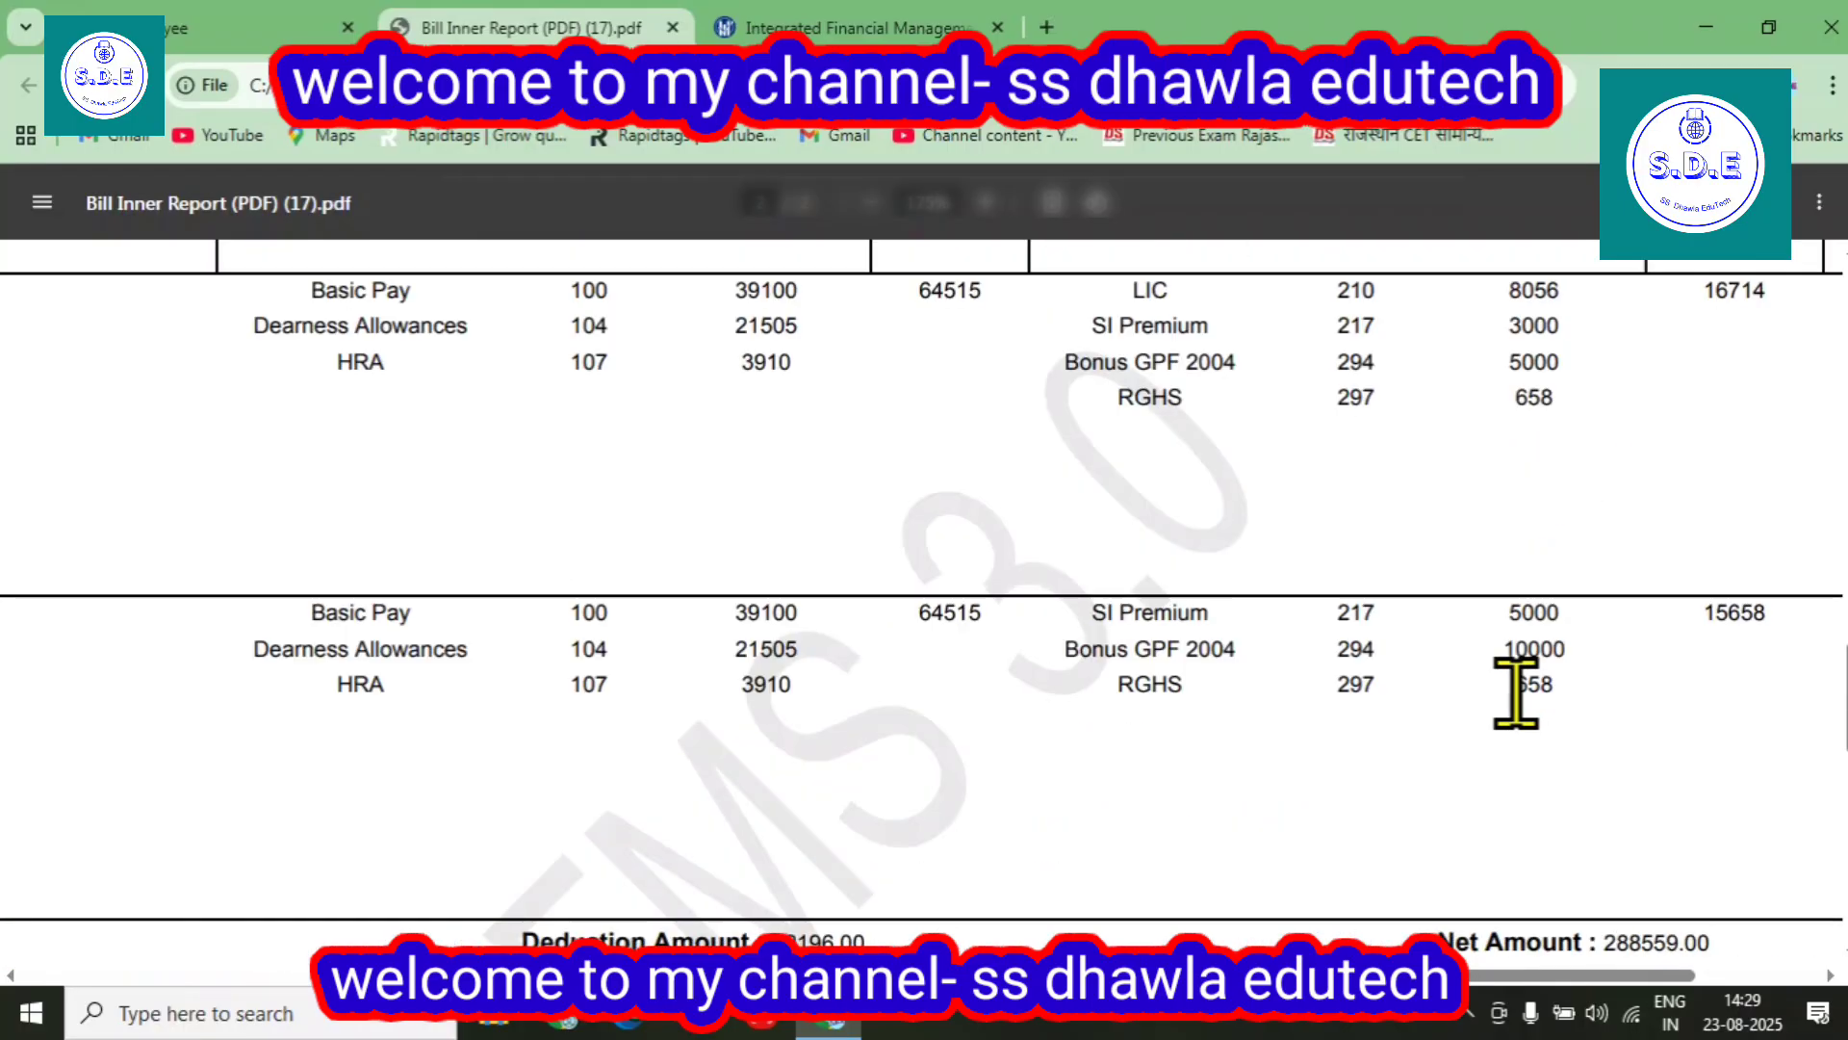
pyautogui.scroll(4, 1517, 693)
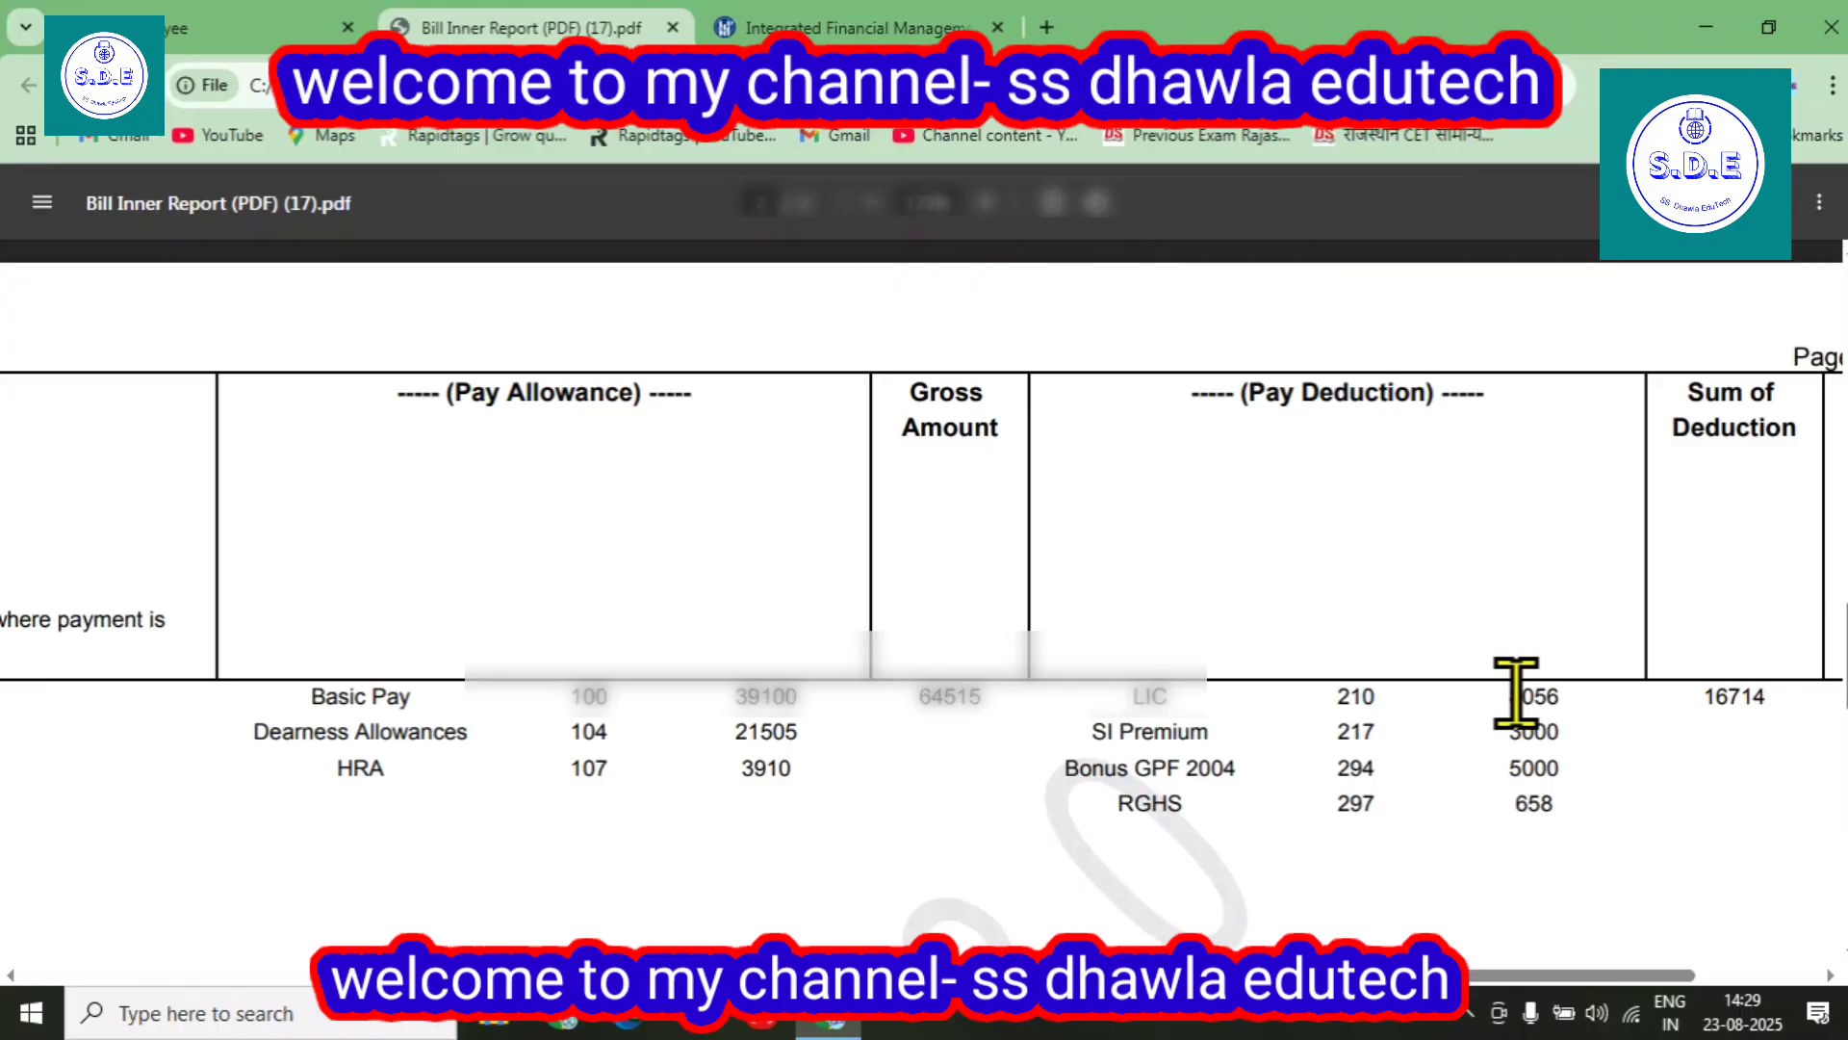
# Return to the portal, close the bill's report preview and view the bill's status details through its reference number
pyautogui.click(223, 21)
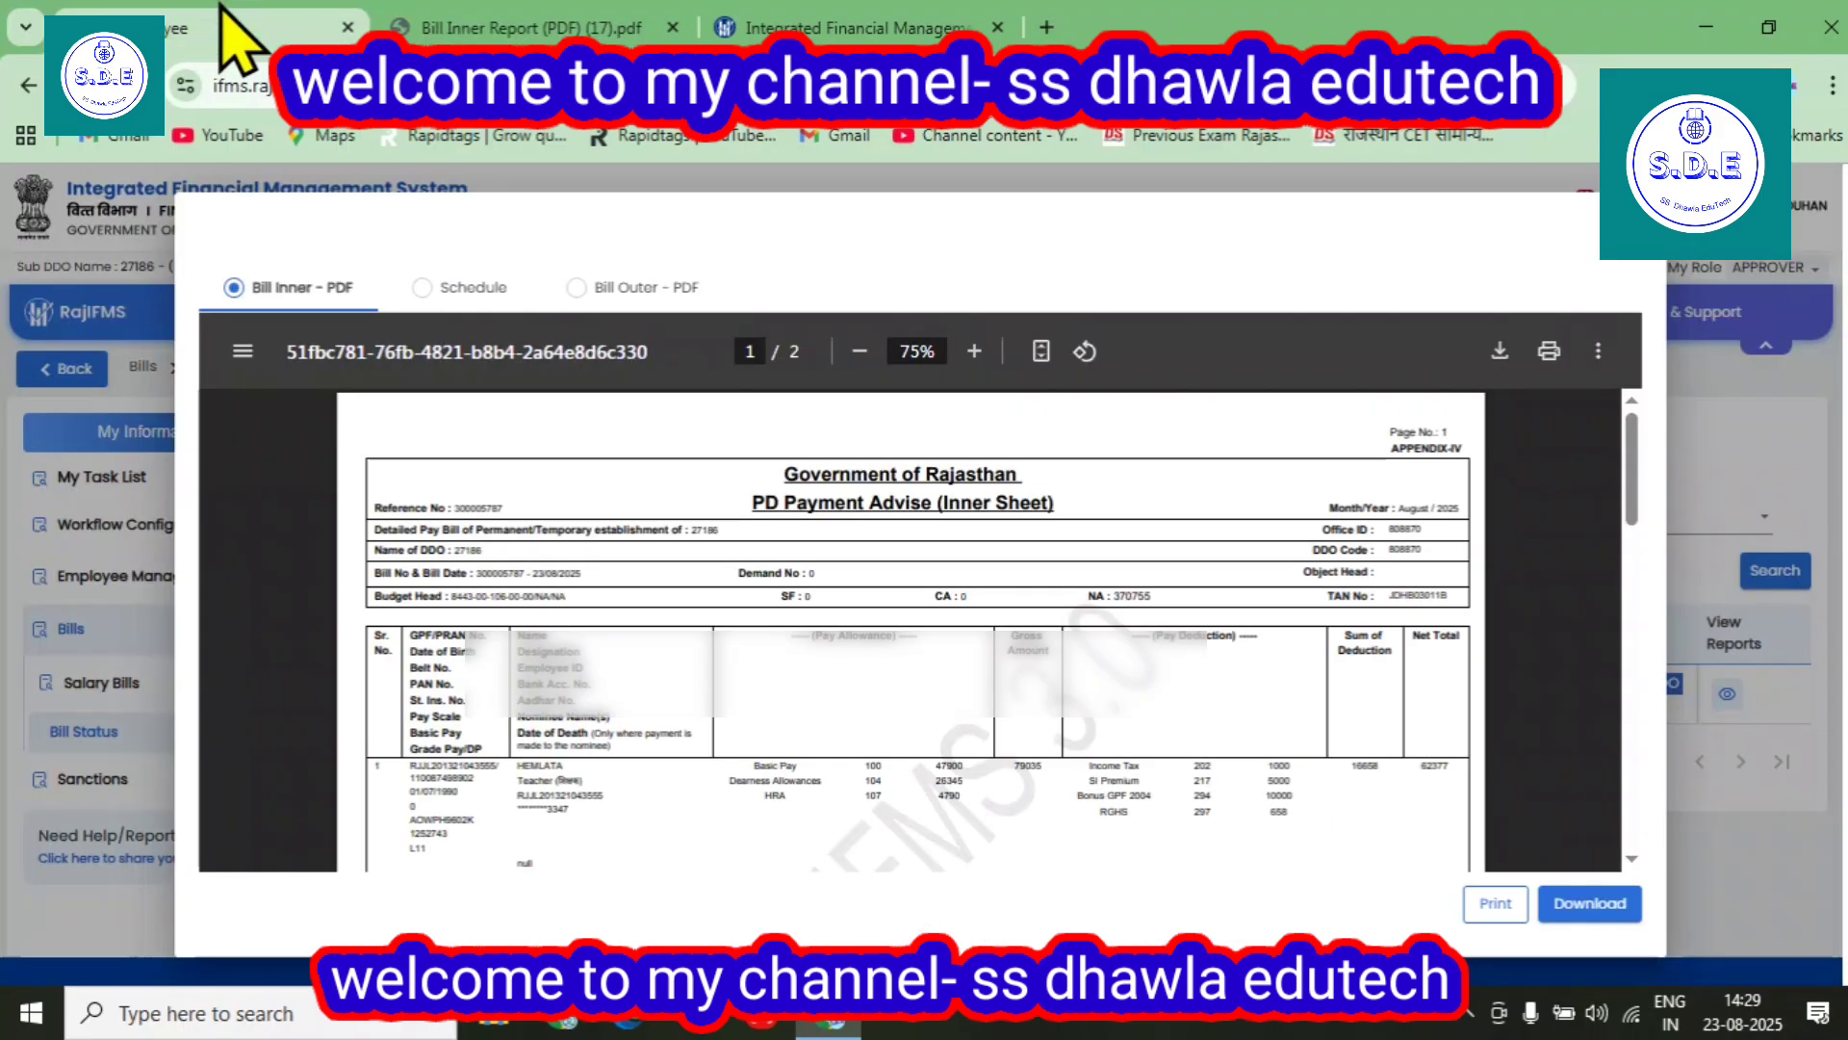
pyautogui.click(1621, 262)
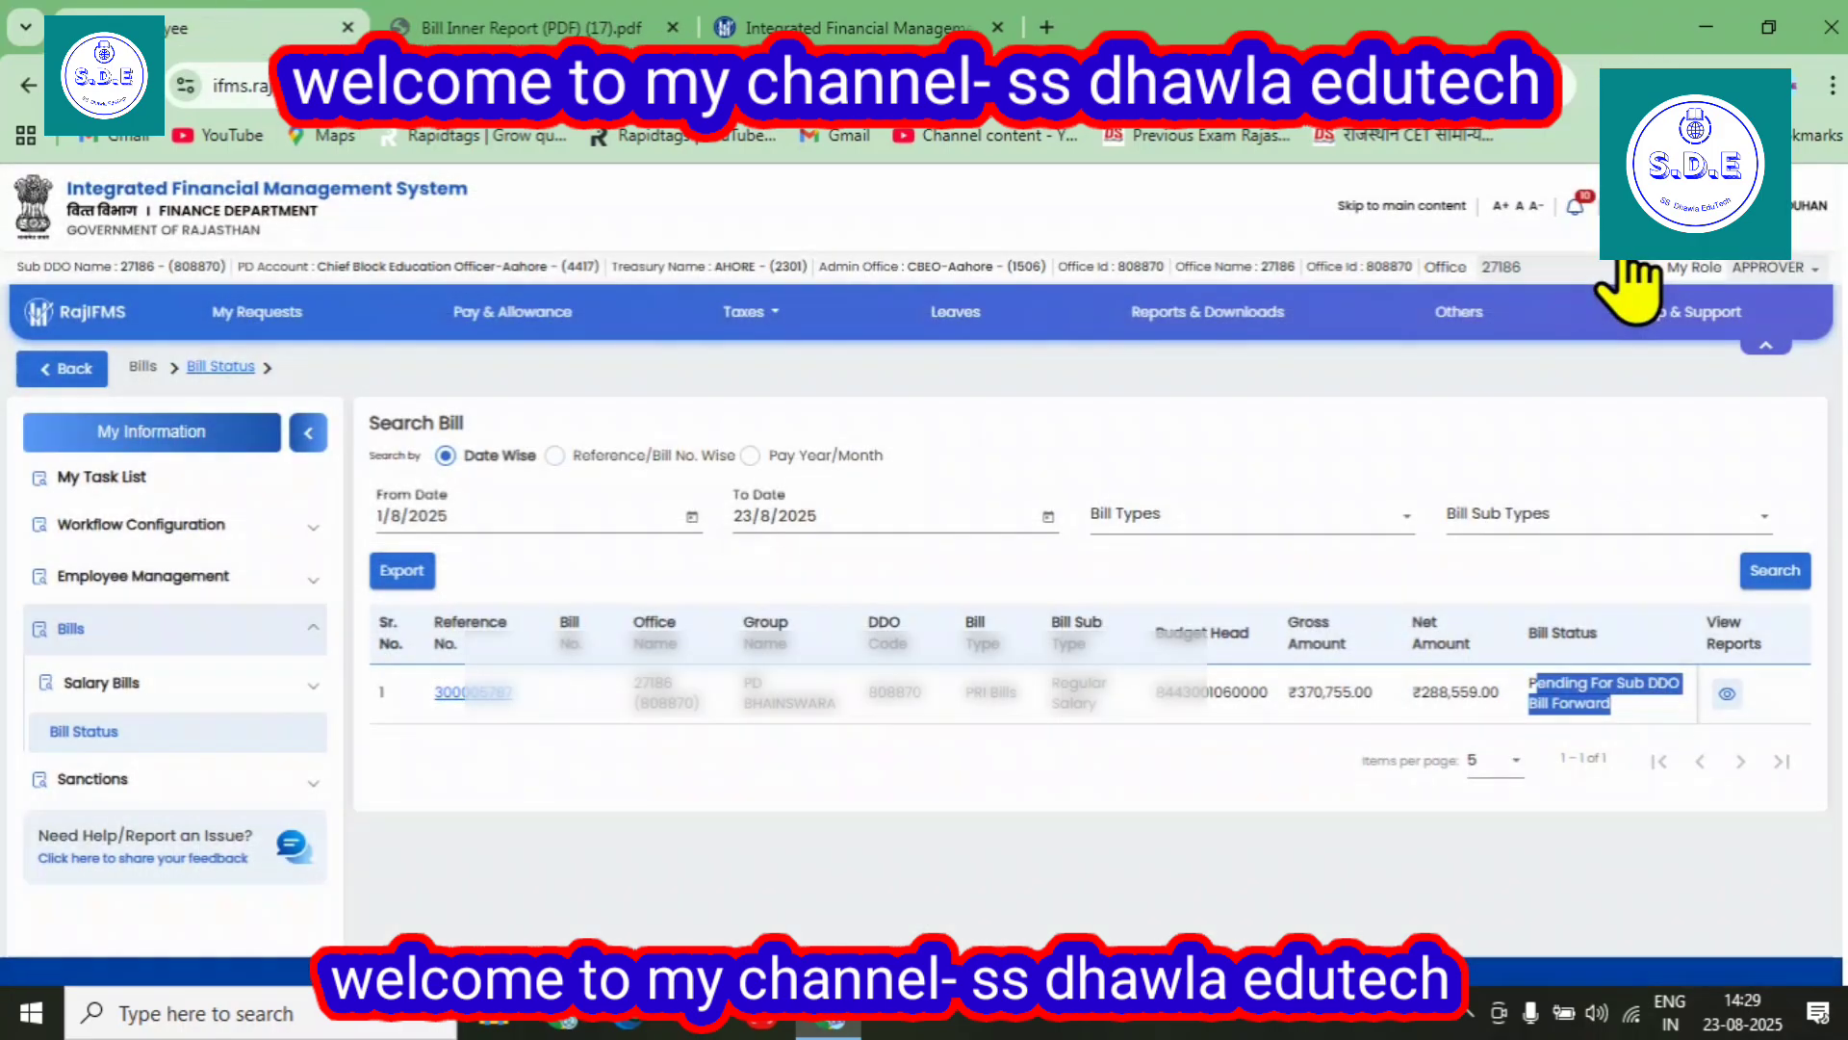
pyautogui.click(496, 693)
pyautogui.scroll(-2, 577, 731)
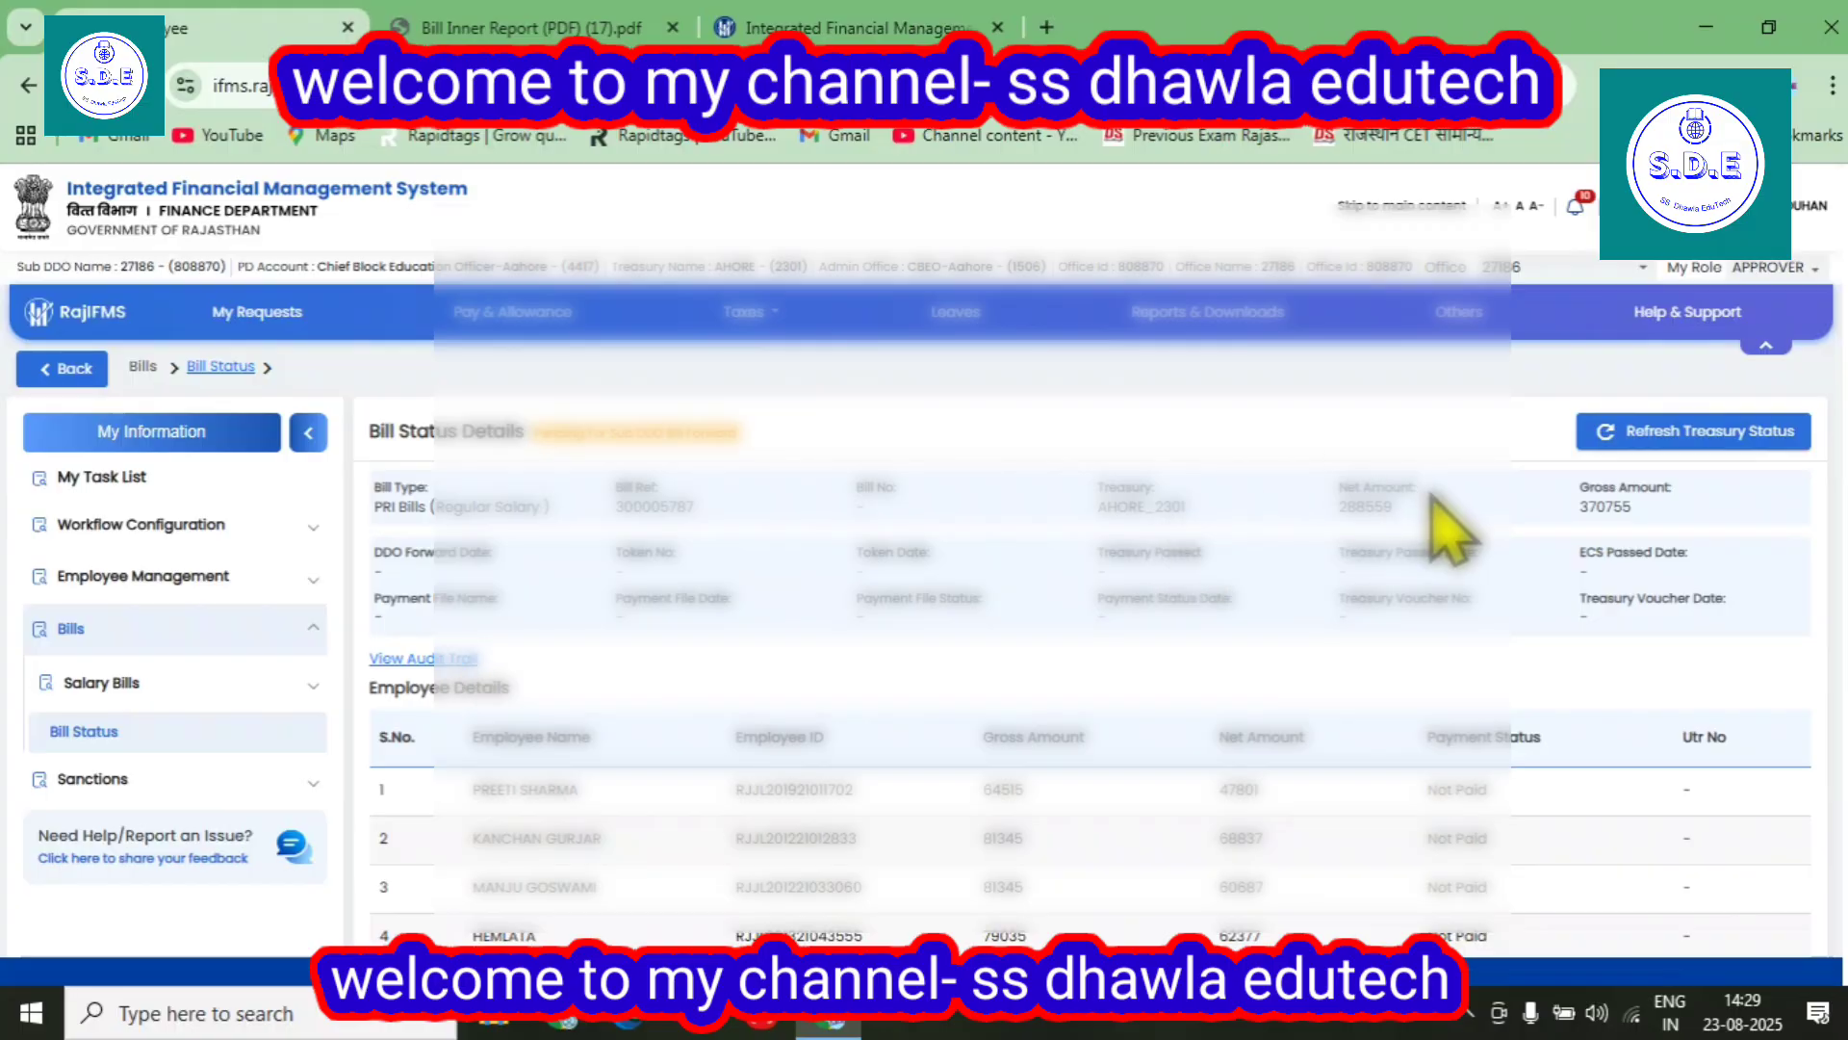
# Open the Salary Not process page under Salary Bills
pyautogui.click(123, 681)
pyautogui.scroll(-2, 265, 760)
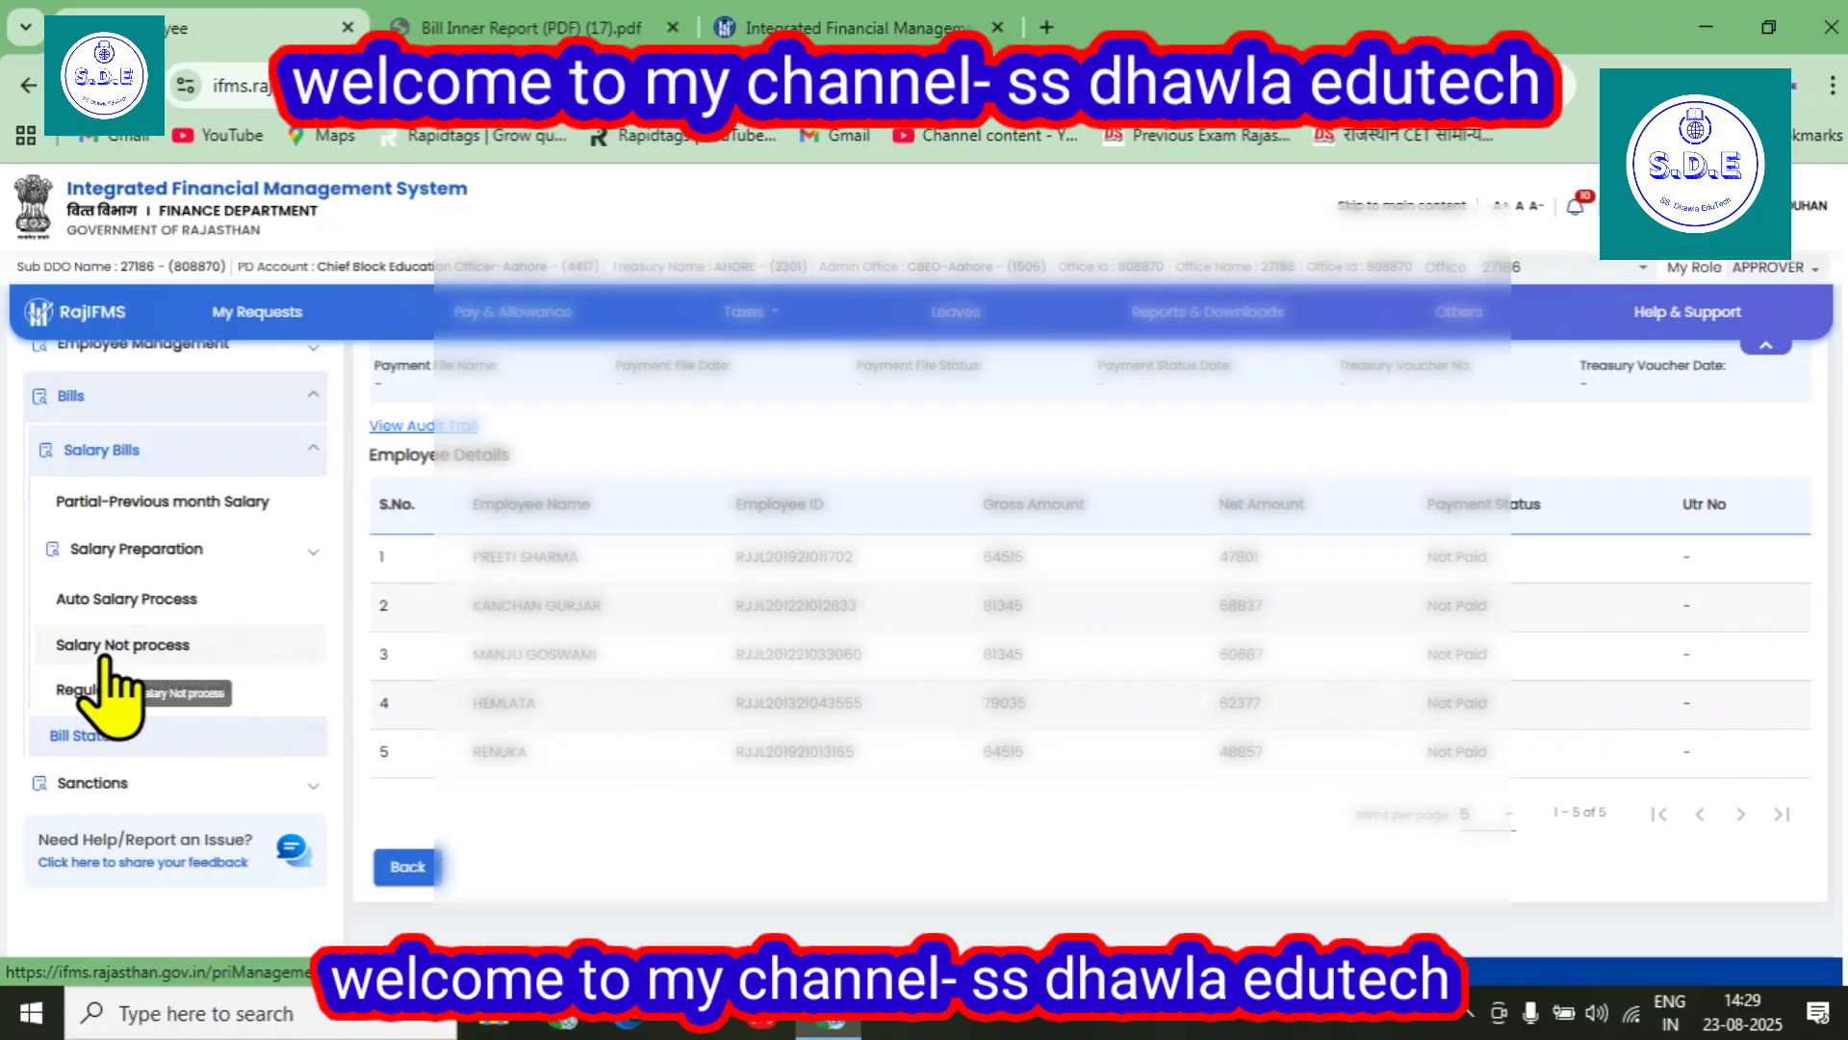
pyautogui.click(65, 650)
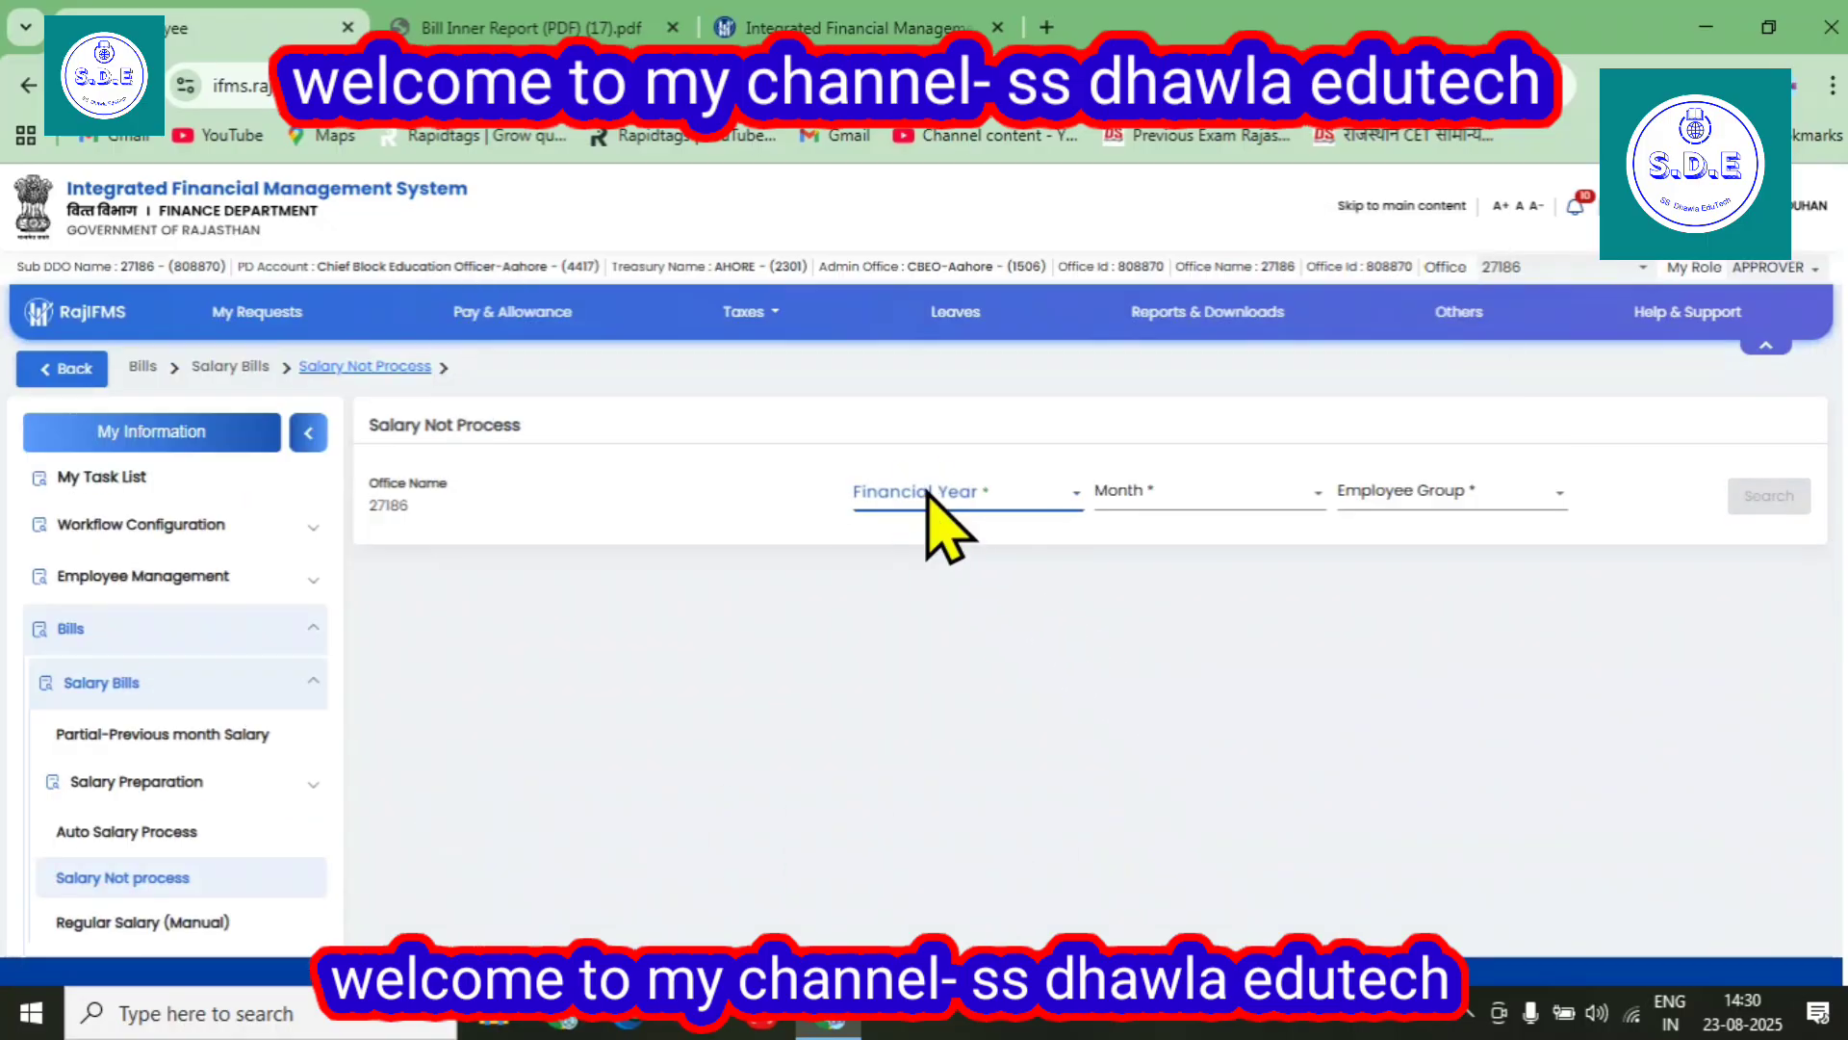
# Search unprocessed salaries for financial year 2025-2026, month AUGUST-2025 and employee group PD BHAINSWARA
pyautogui.click(939, 496)
pyautogui.click(880, 531)
pyautogui.click(1116, 493)
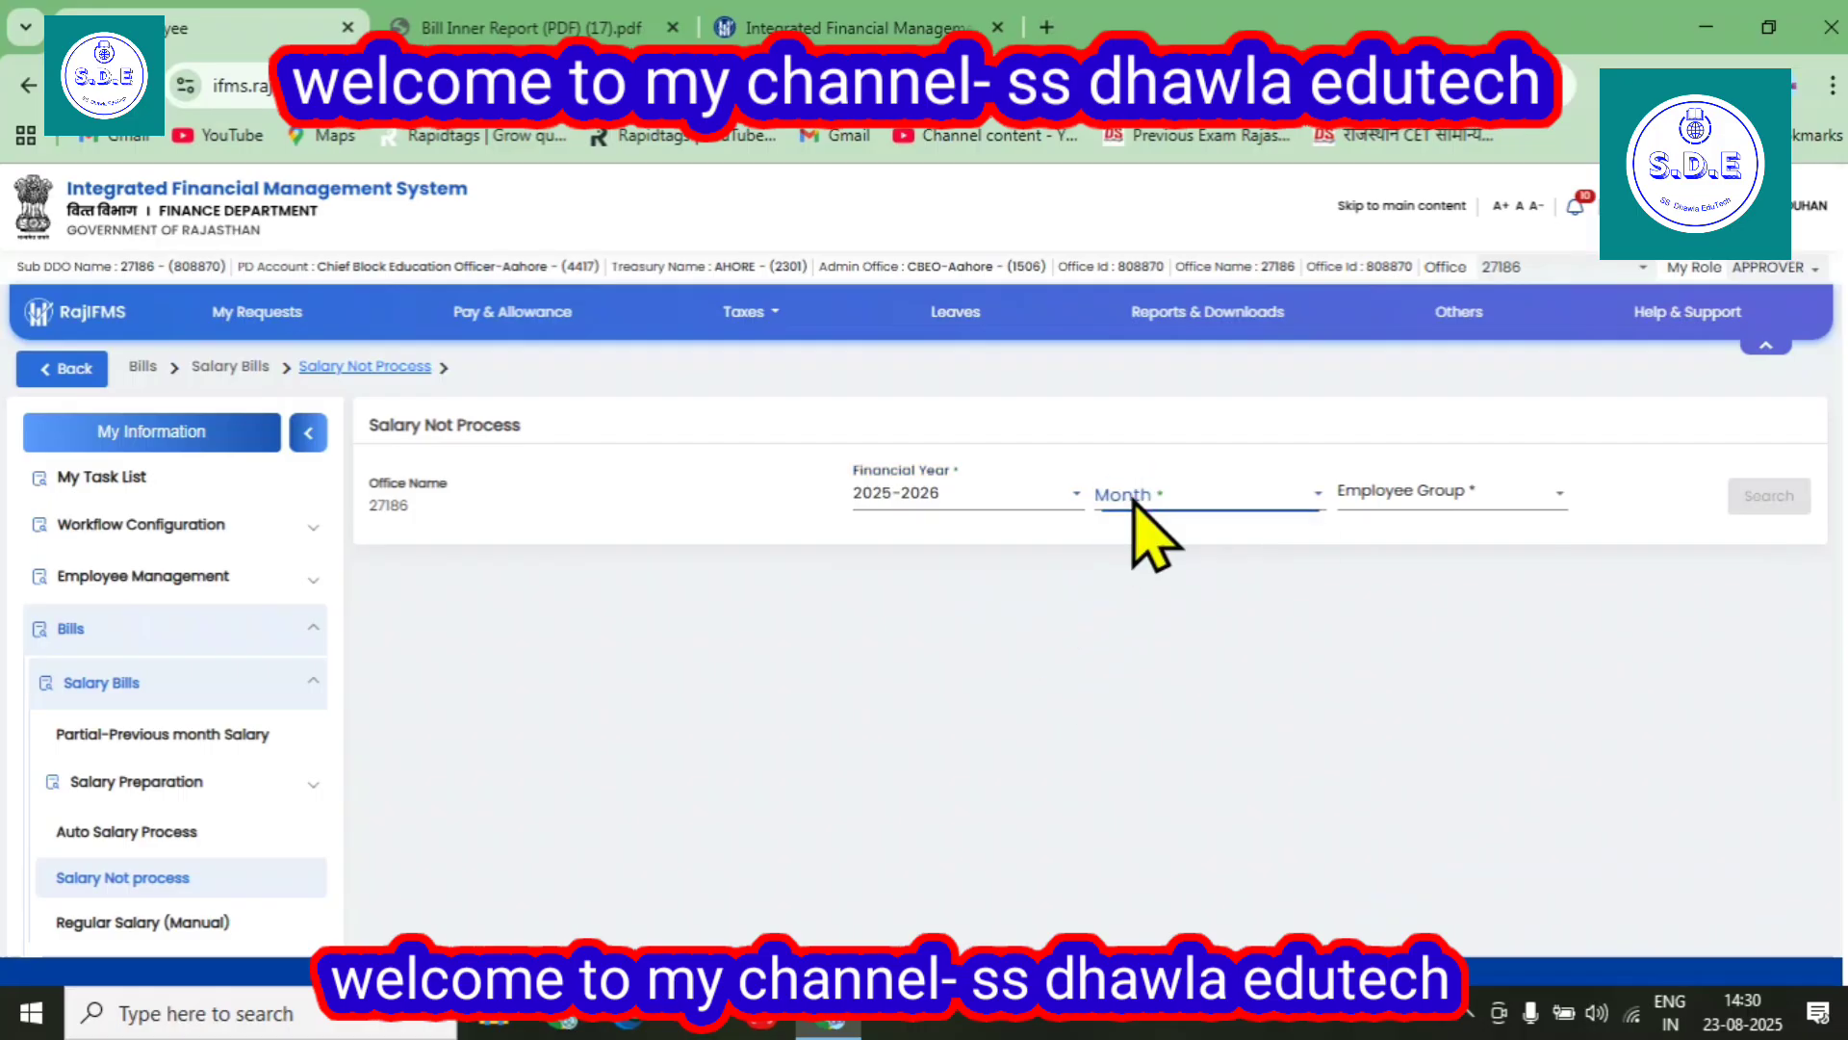
pyautogui.click(1107, 577)
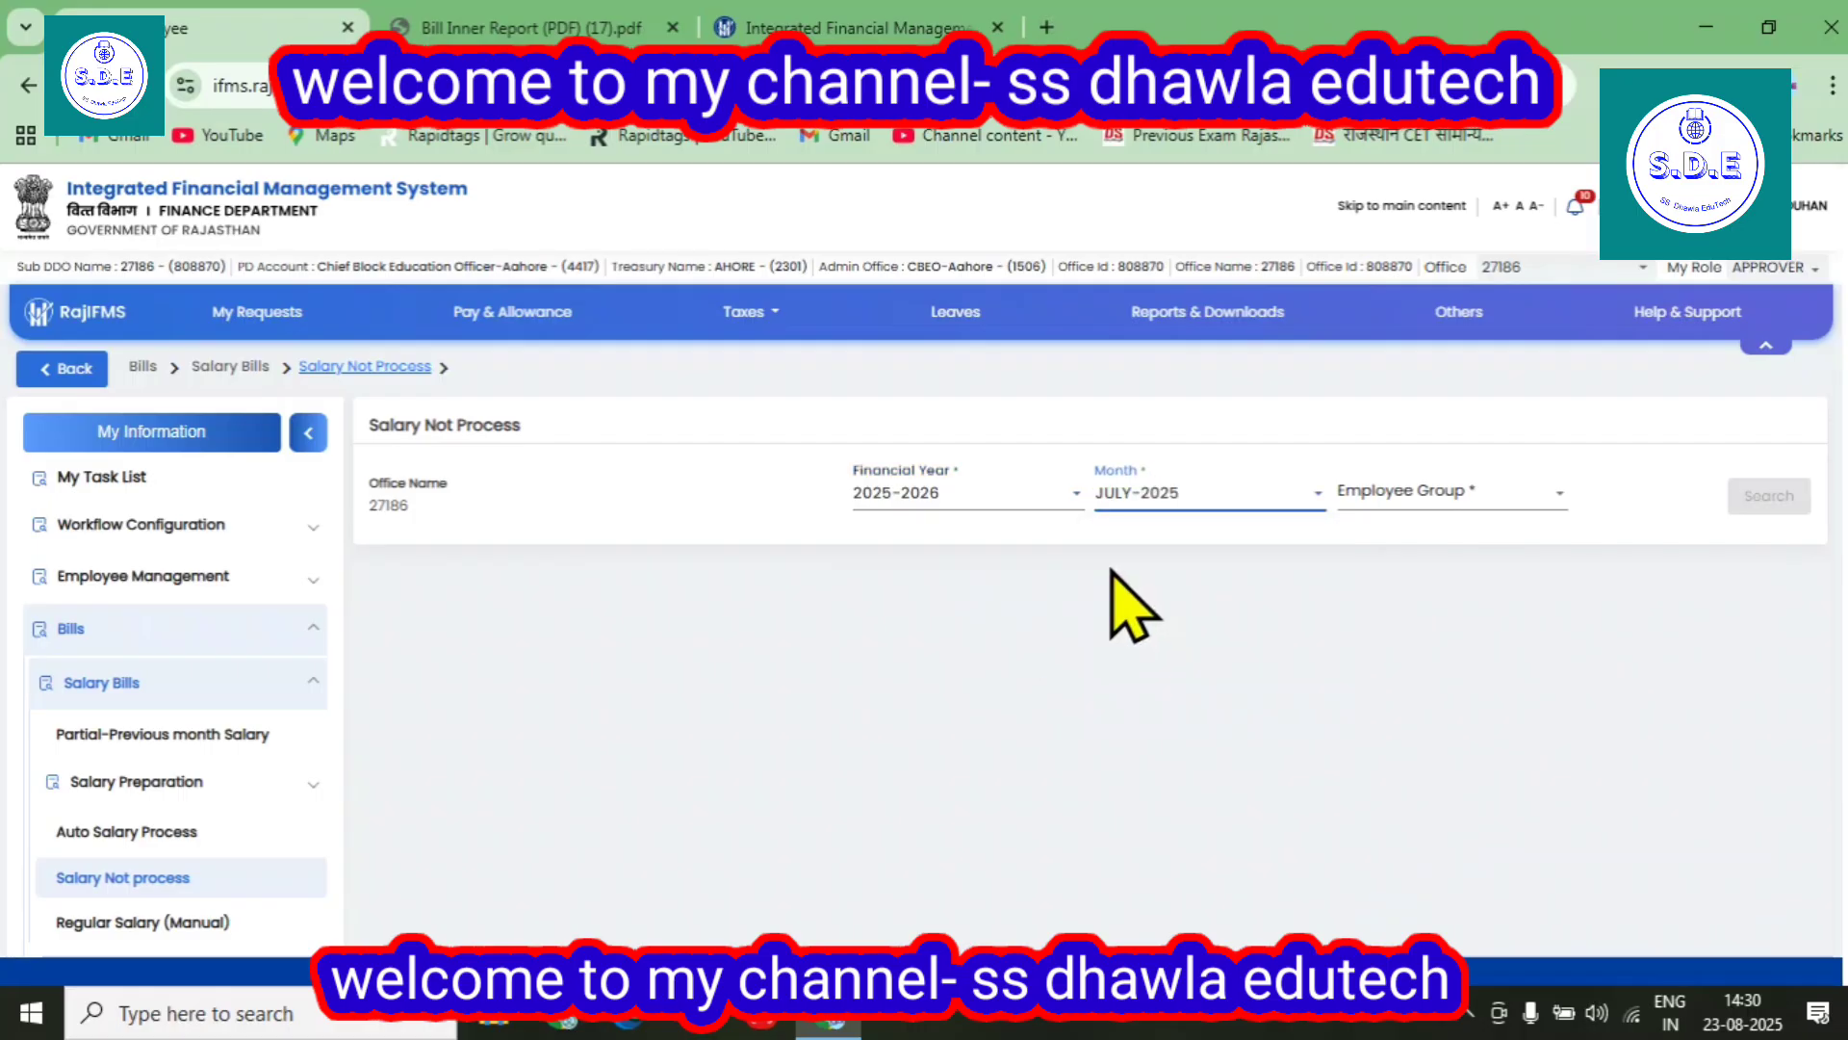
pyautogui.click(1194, 486)
pyautogui.click(1117, 535)
pyautogui.click(1435, 484)
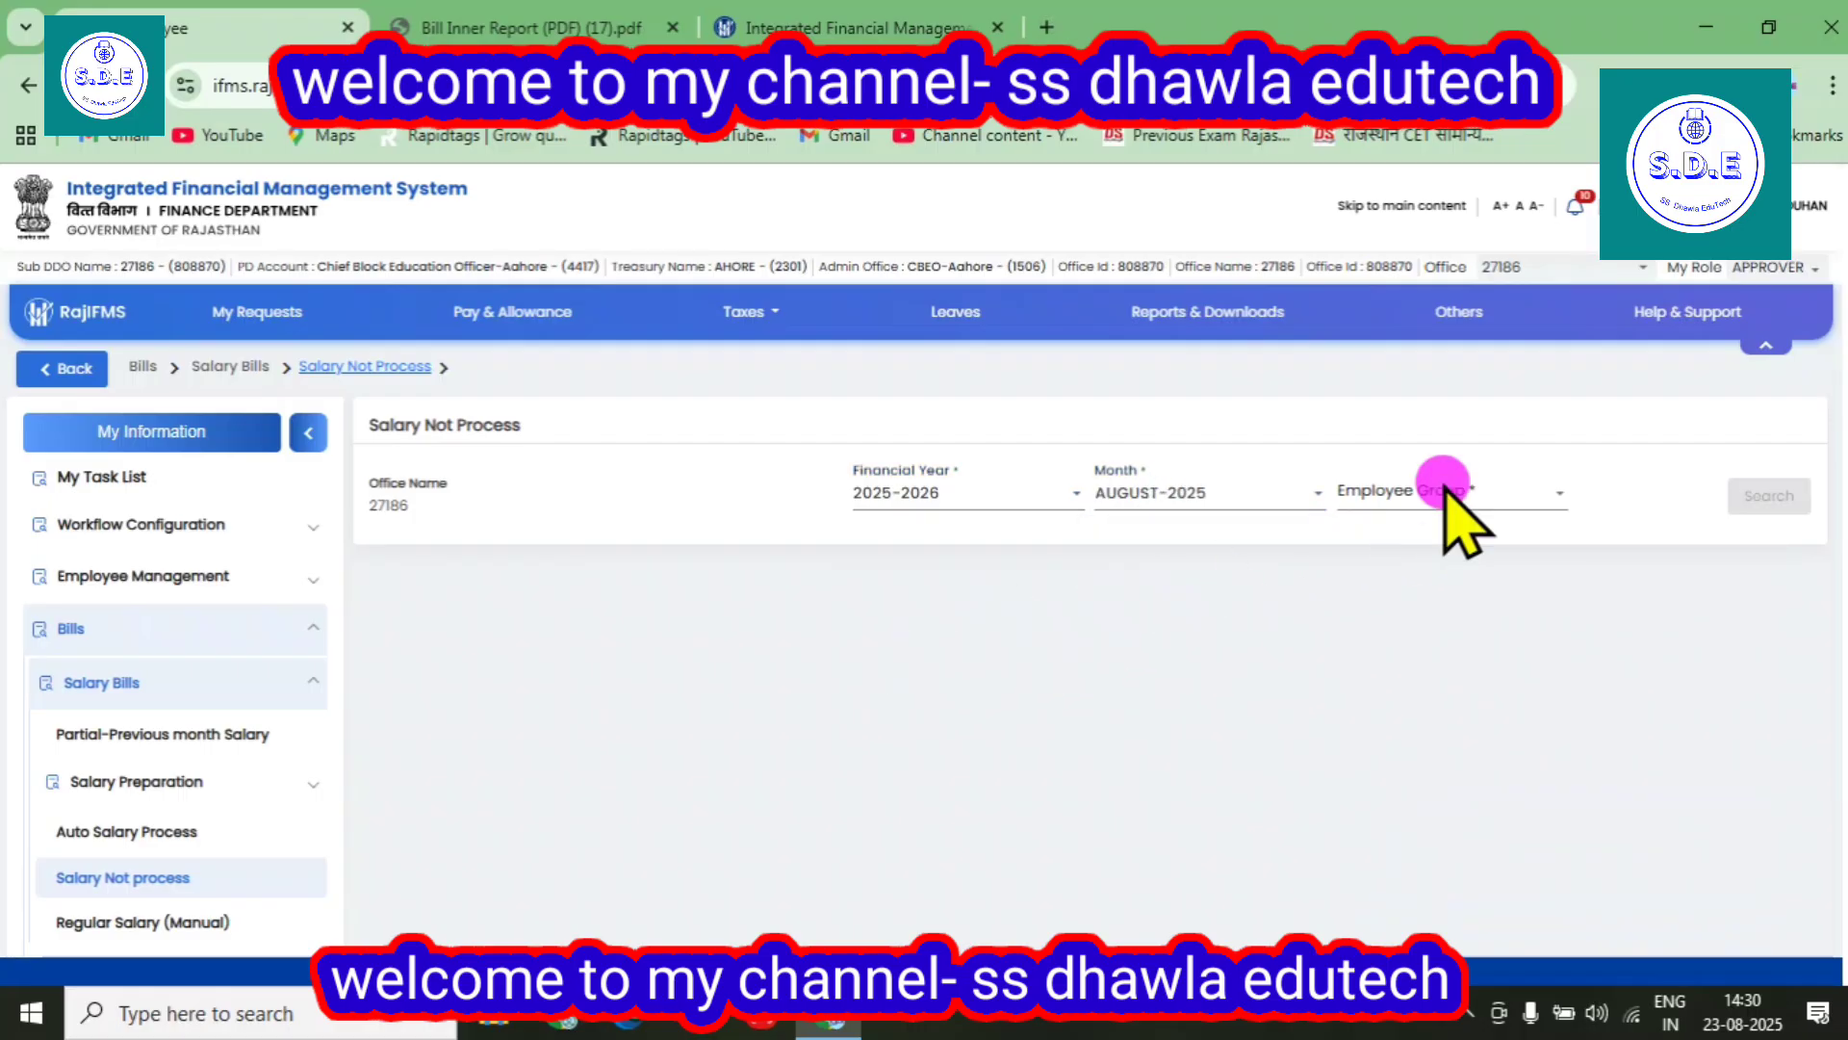
pyautogui.click(1367, 604)
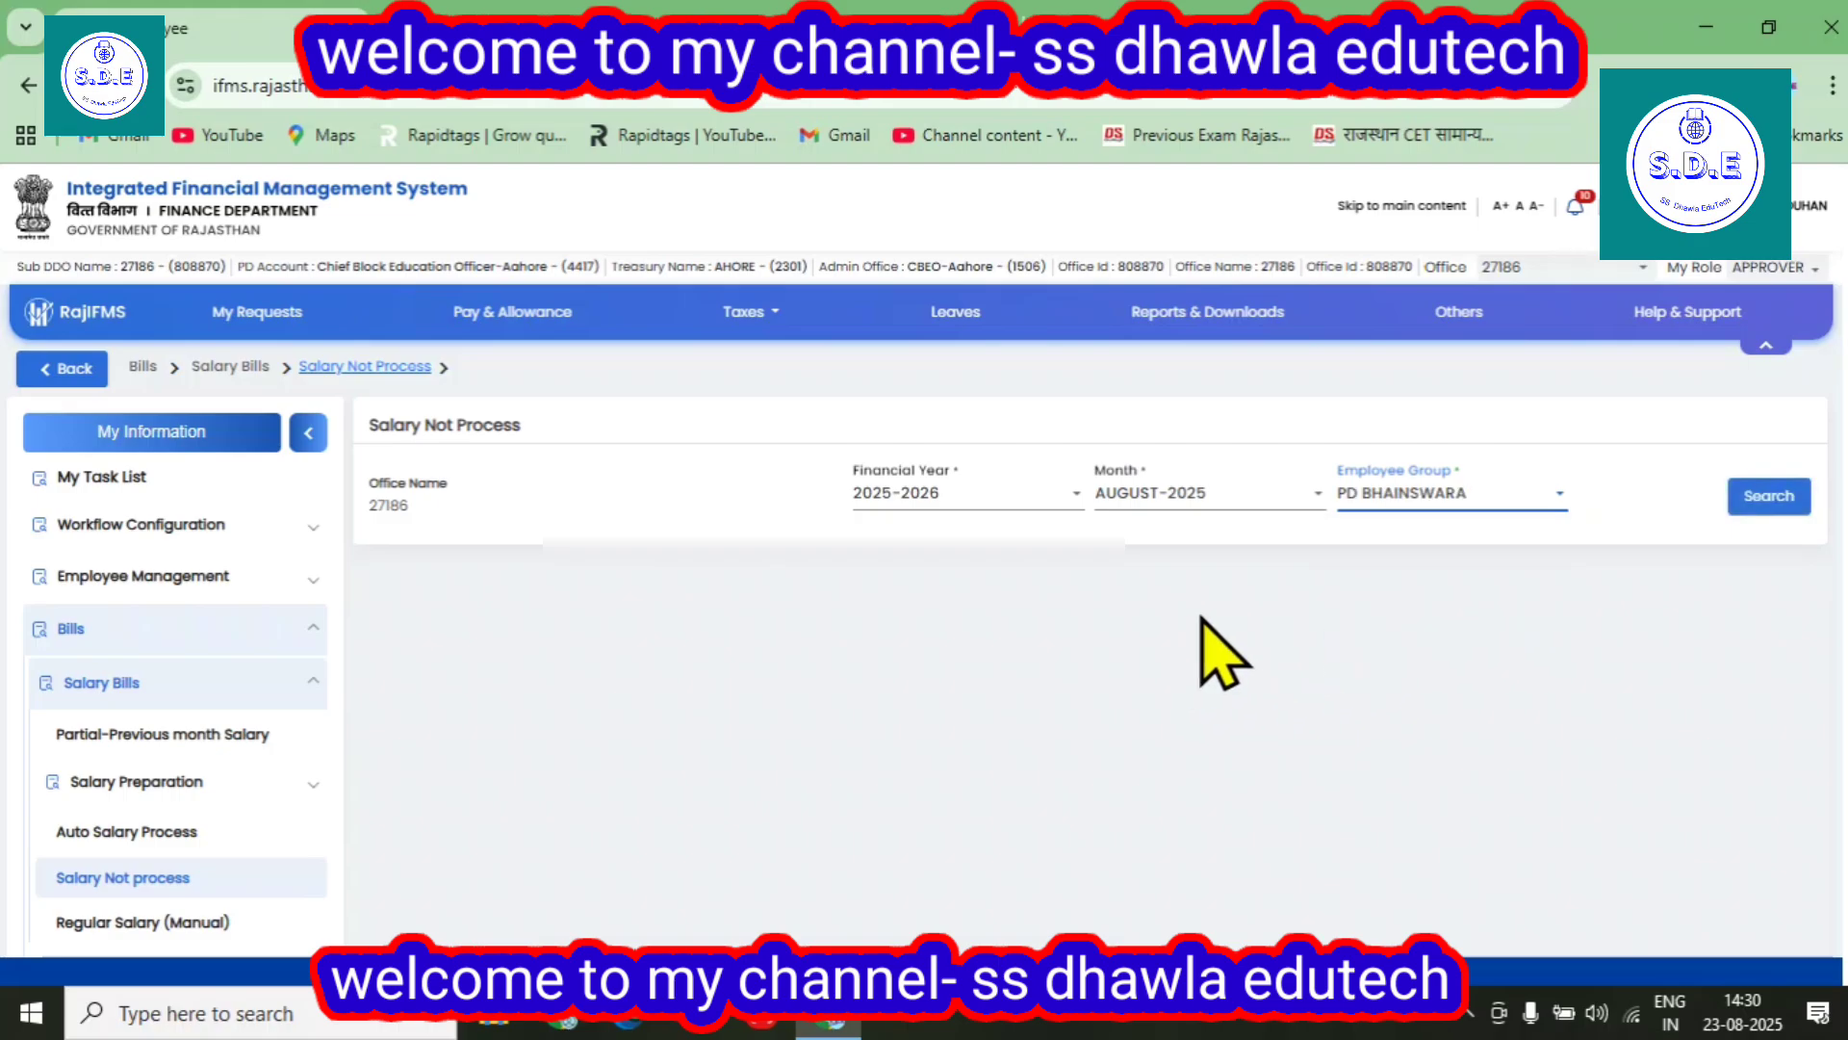
pyautogui.click(1761, 499)
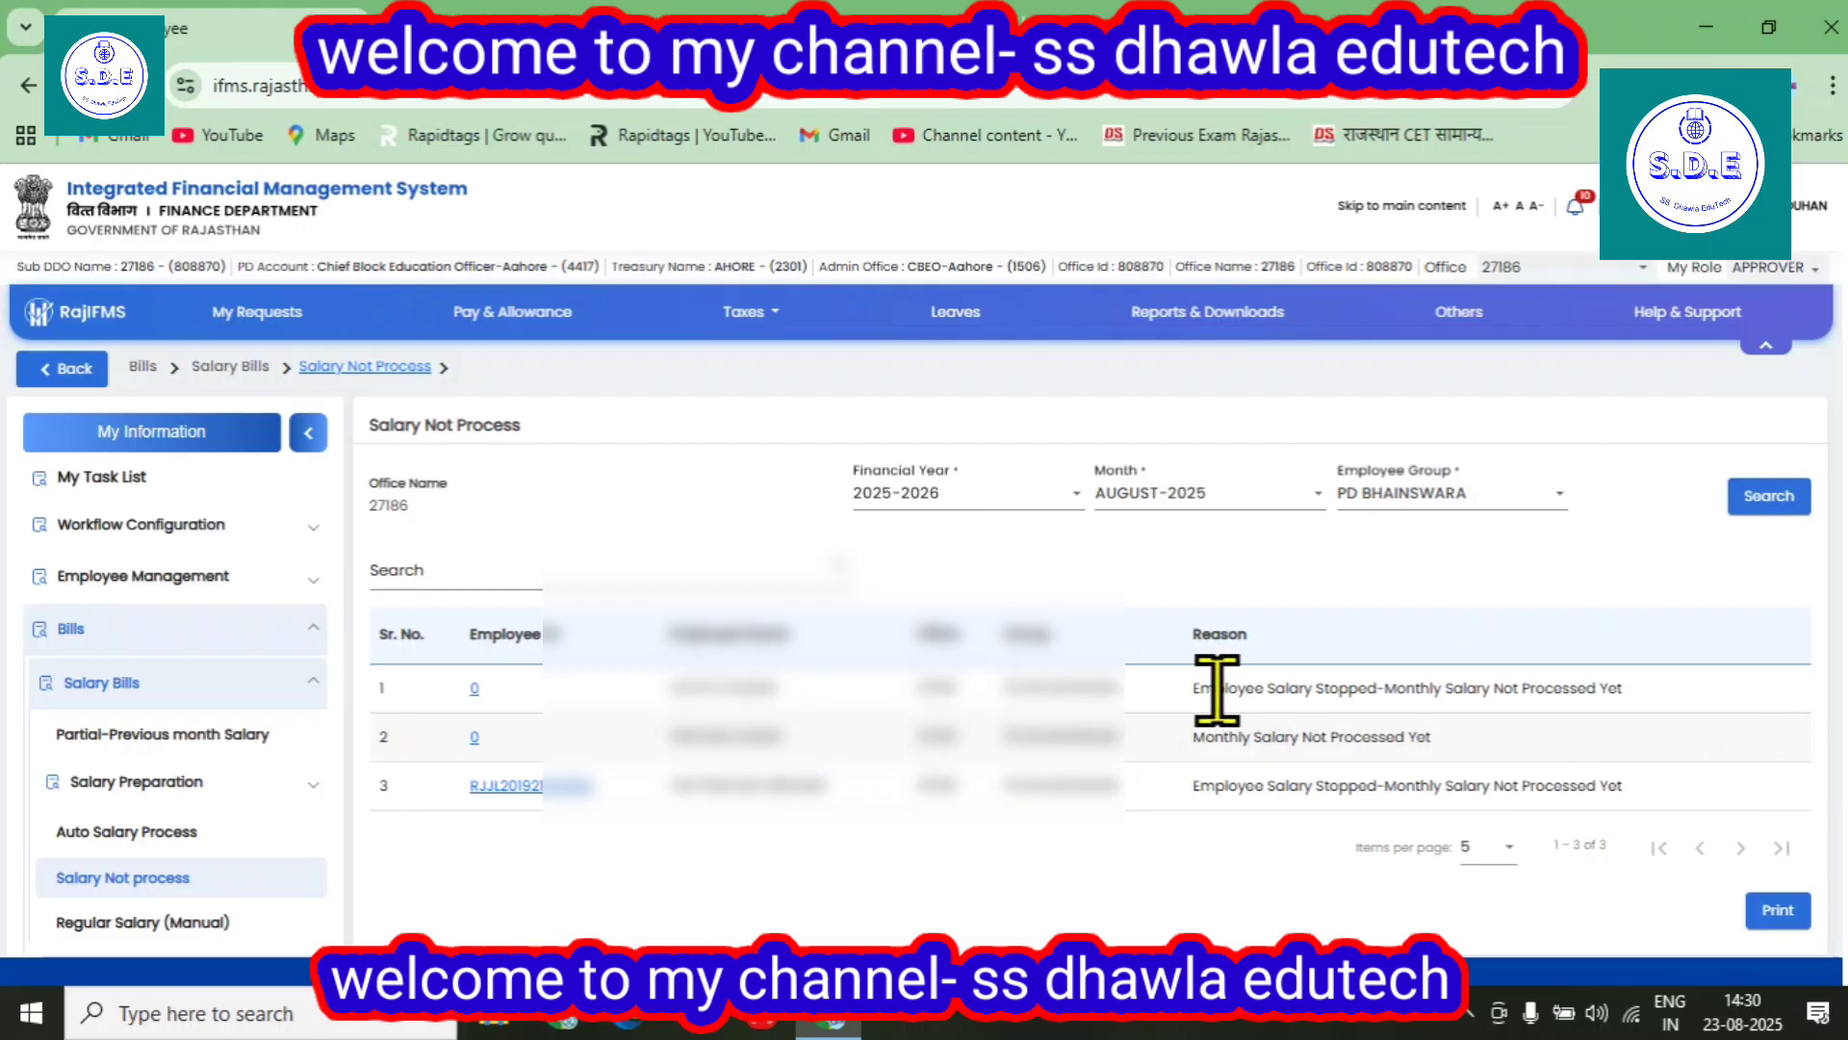
# Examine the reasons given for each employee whose monthly salary was not processed
pyautogui.click(1199, 700)
pyautogui.moveTo(1208, 705); pyautogui.dragTo(1403, 714)
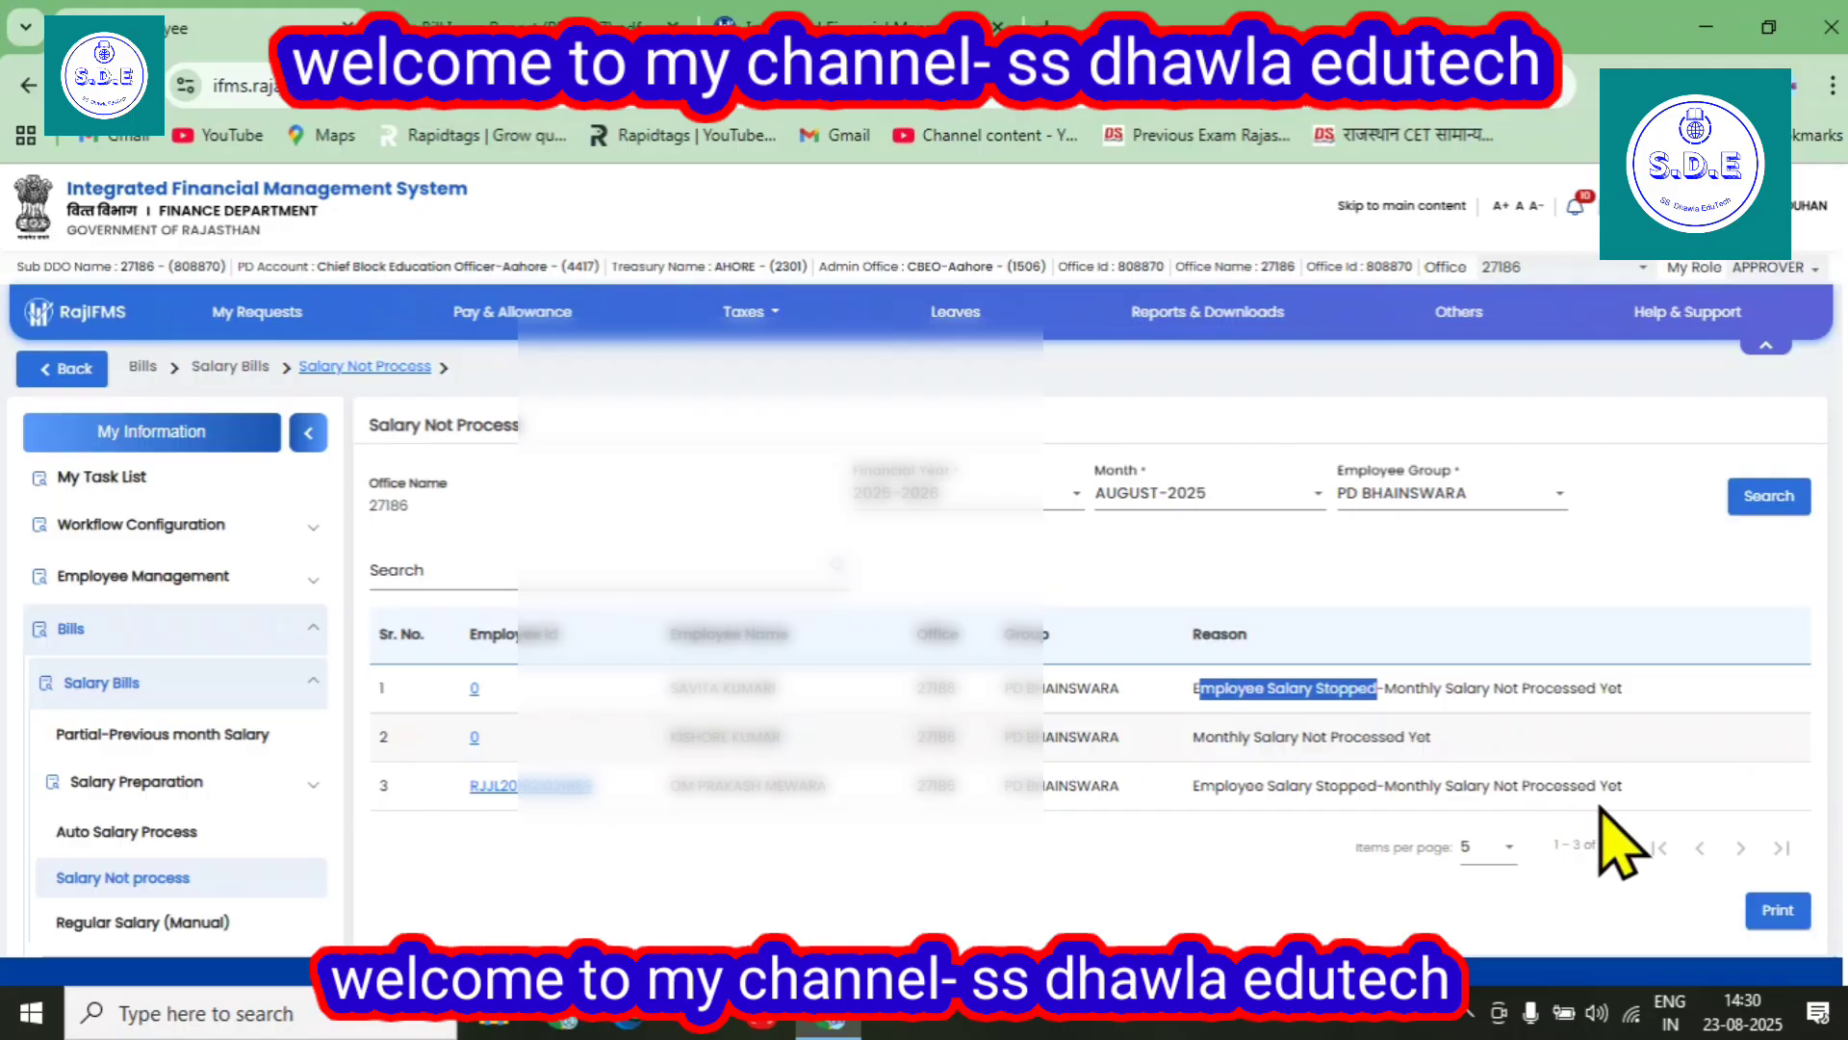
pyautogui.moveTo(1191, 785); pyautogui.dragTo(1444, 781)
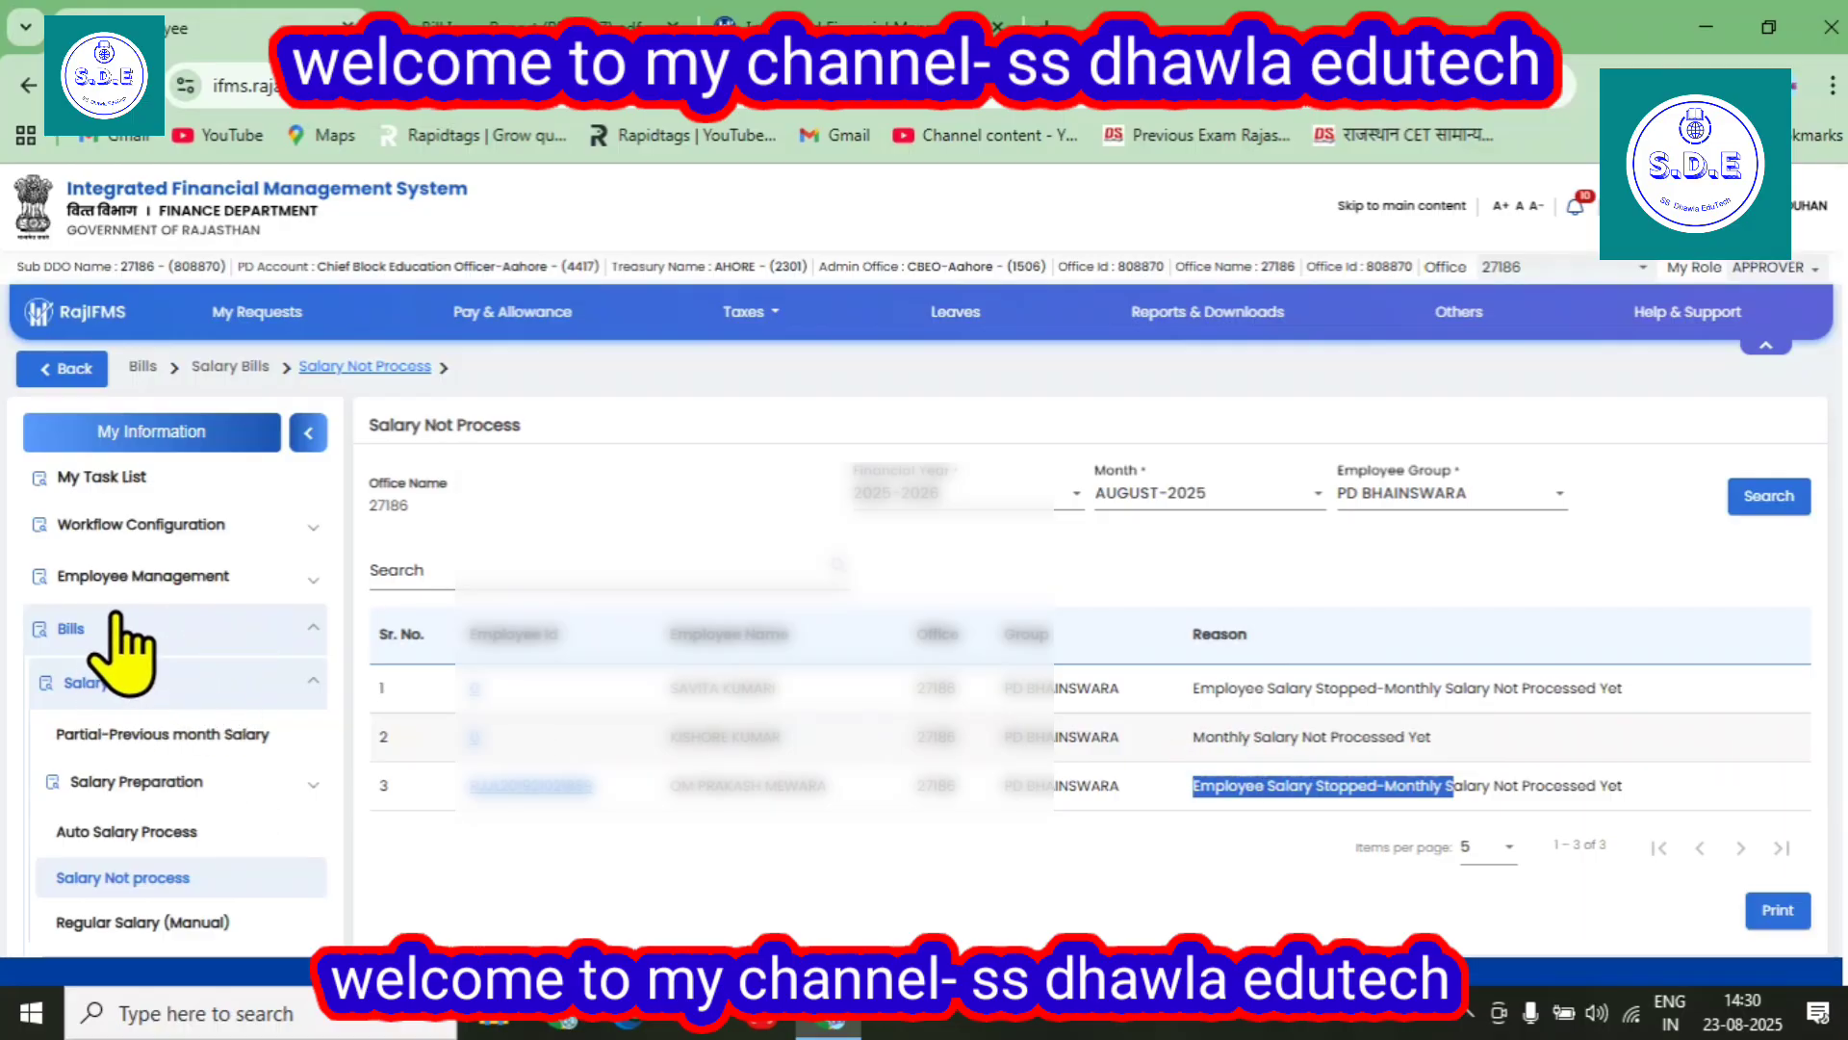
# Open the Start Salary page under Salary Preparation
pyautogui.scroll(-1, 145, 655)
pyautogui.scroll(-1, 154, 664)
pyautogui.click(144, 551)
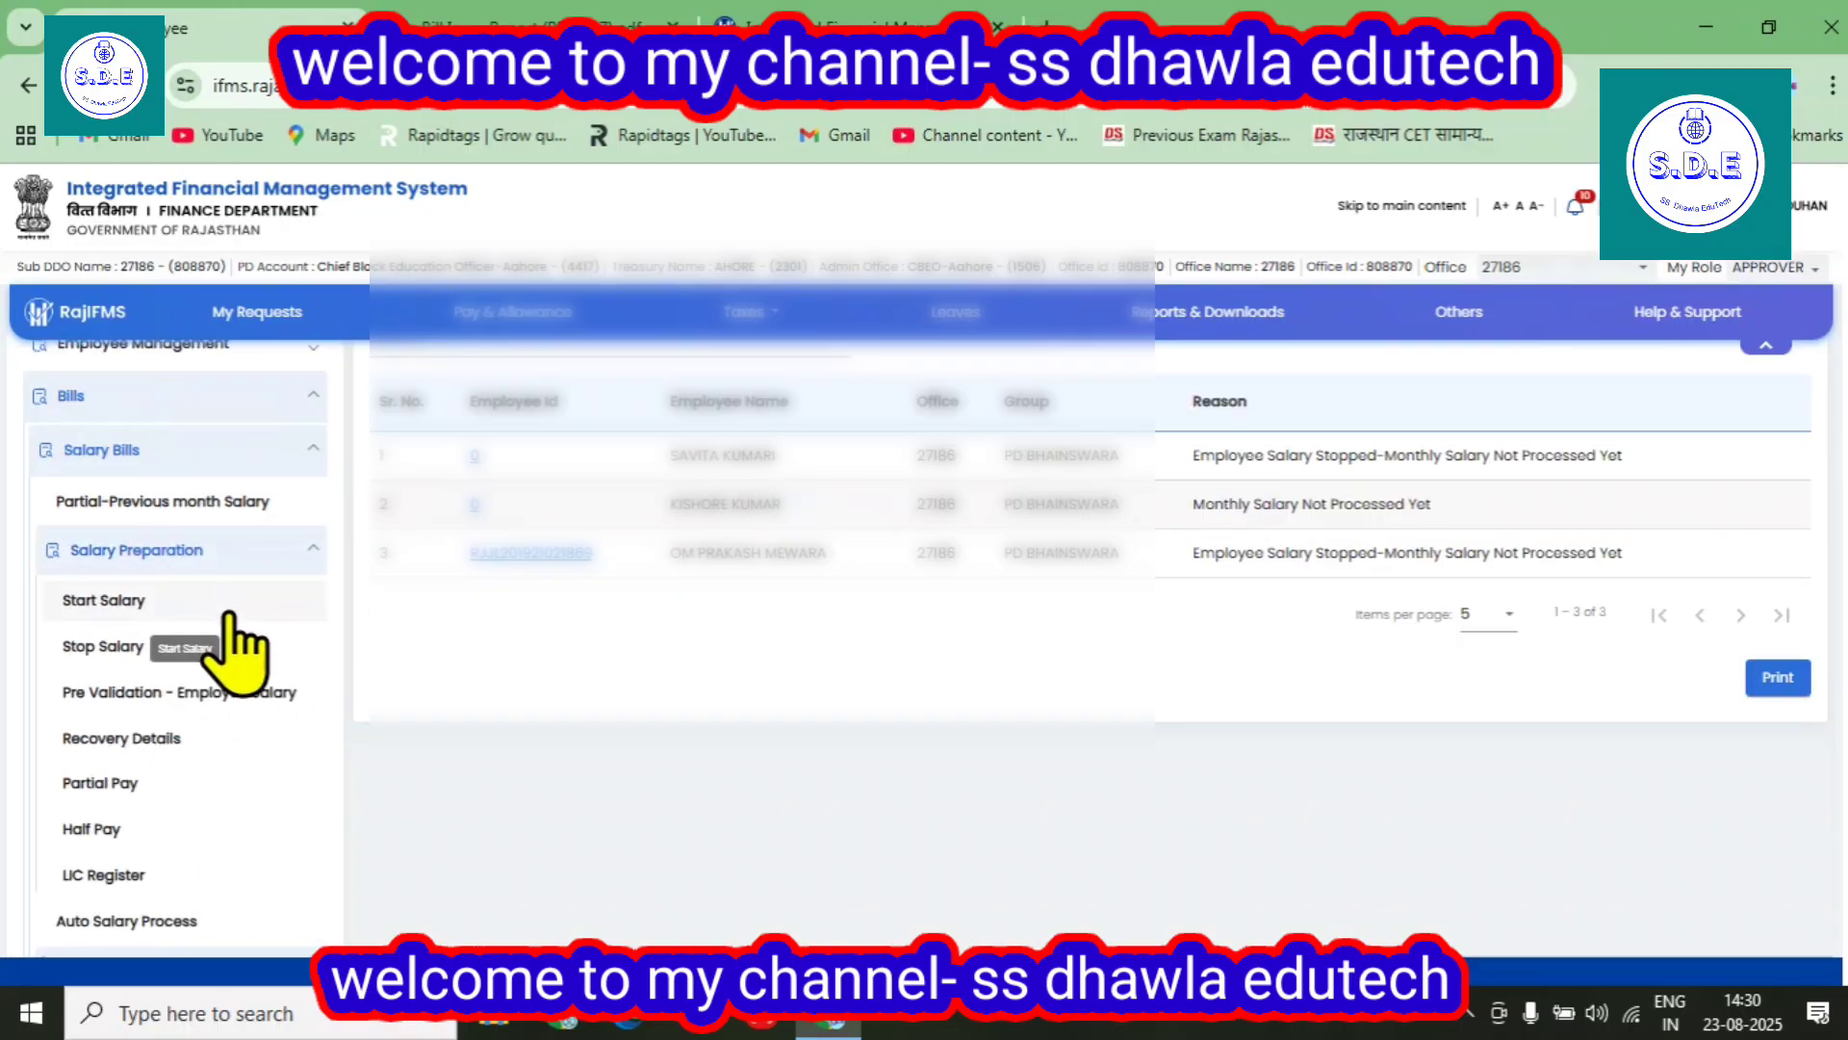
pyautogui.click(87, 602)
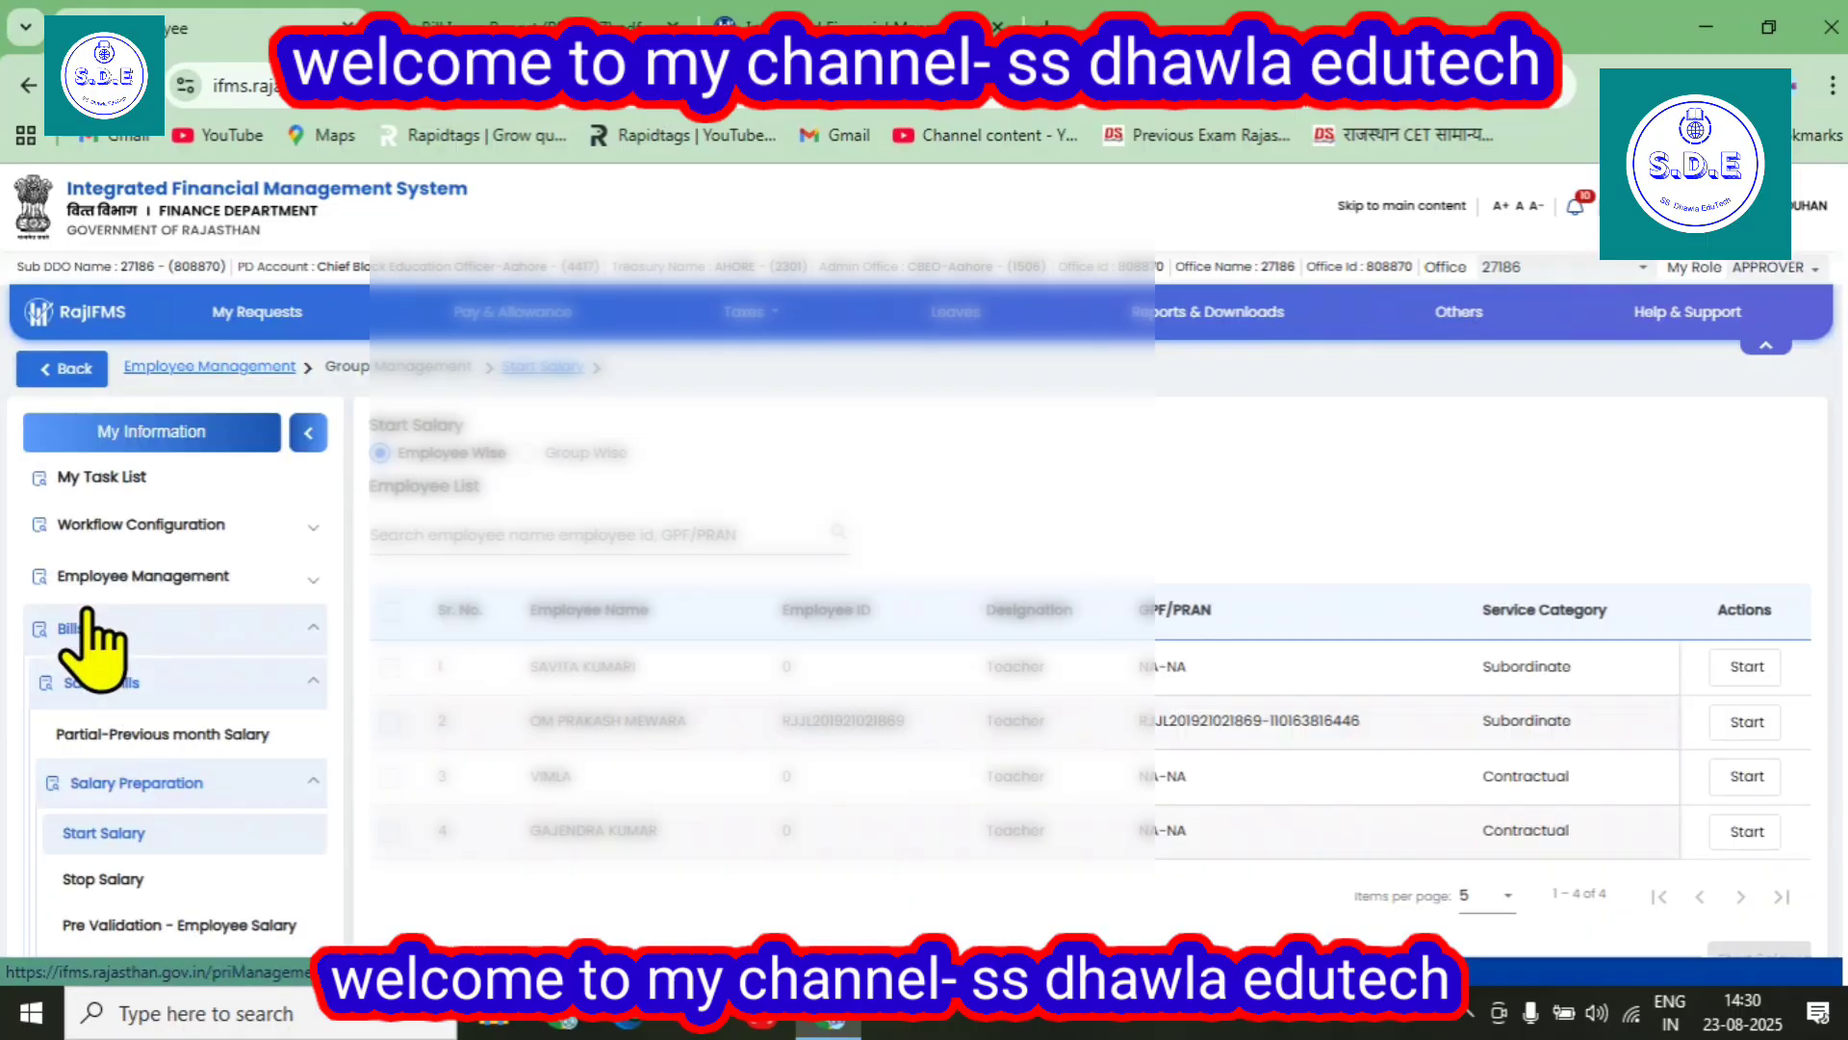
# Show 500 items per page in the Start Salary employee list and select the first employee
pyautogui.click(1482, 899)
pyautogui.click(1482, 881)
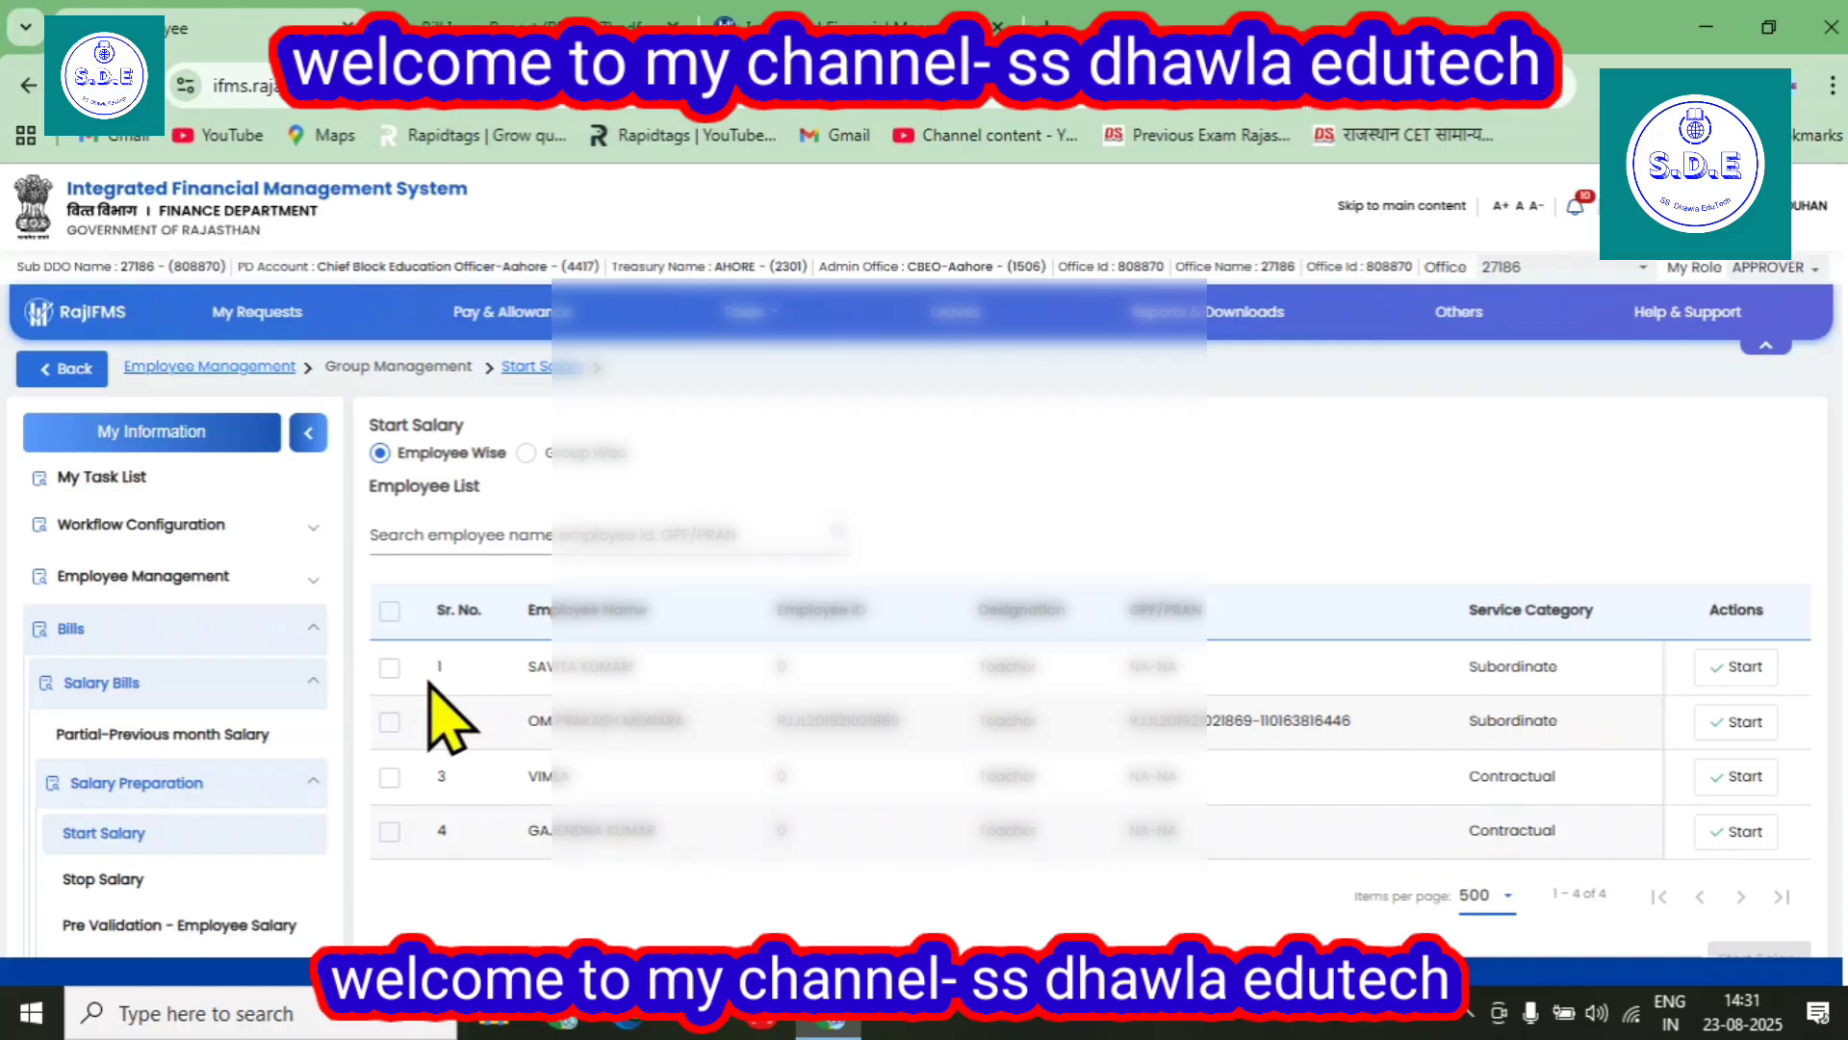
pyautogui.click(389, 666)
pyautogui.scroll(-2, 1683, 763)
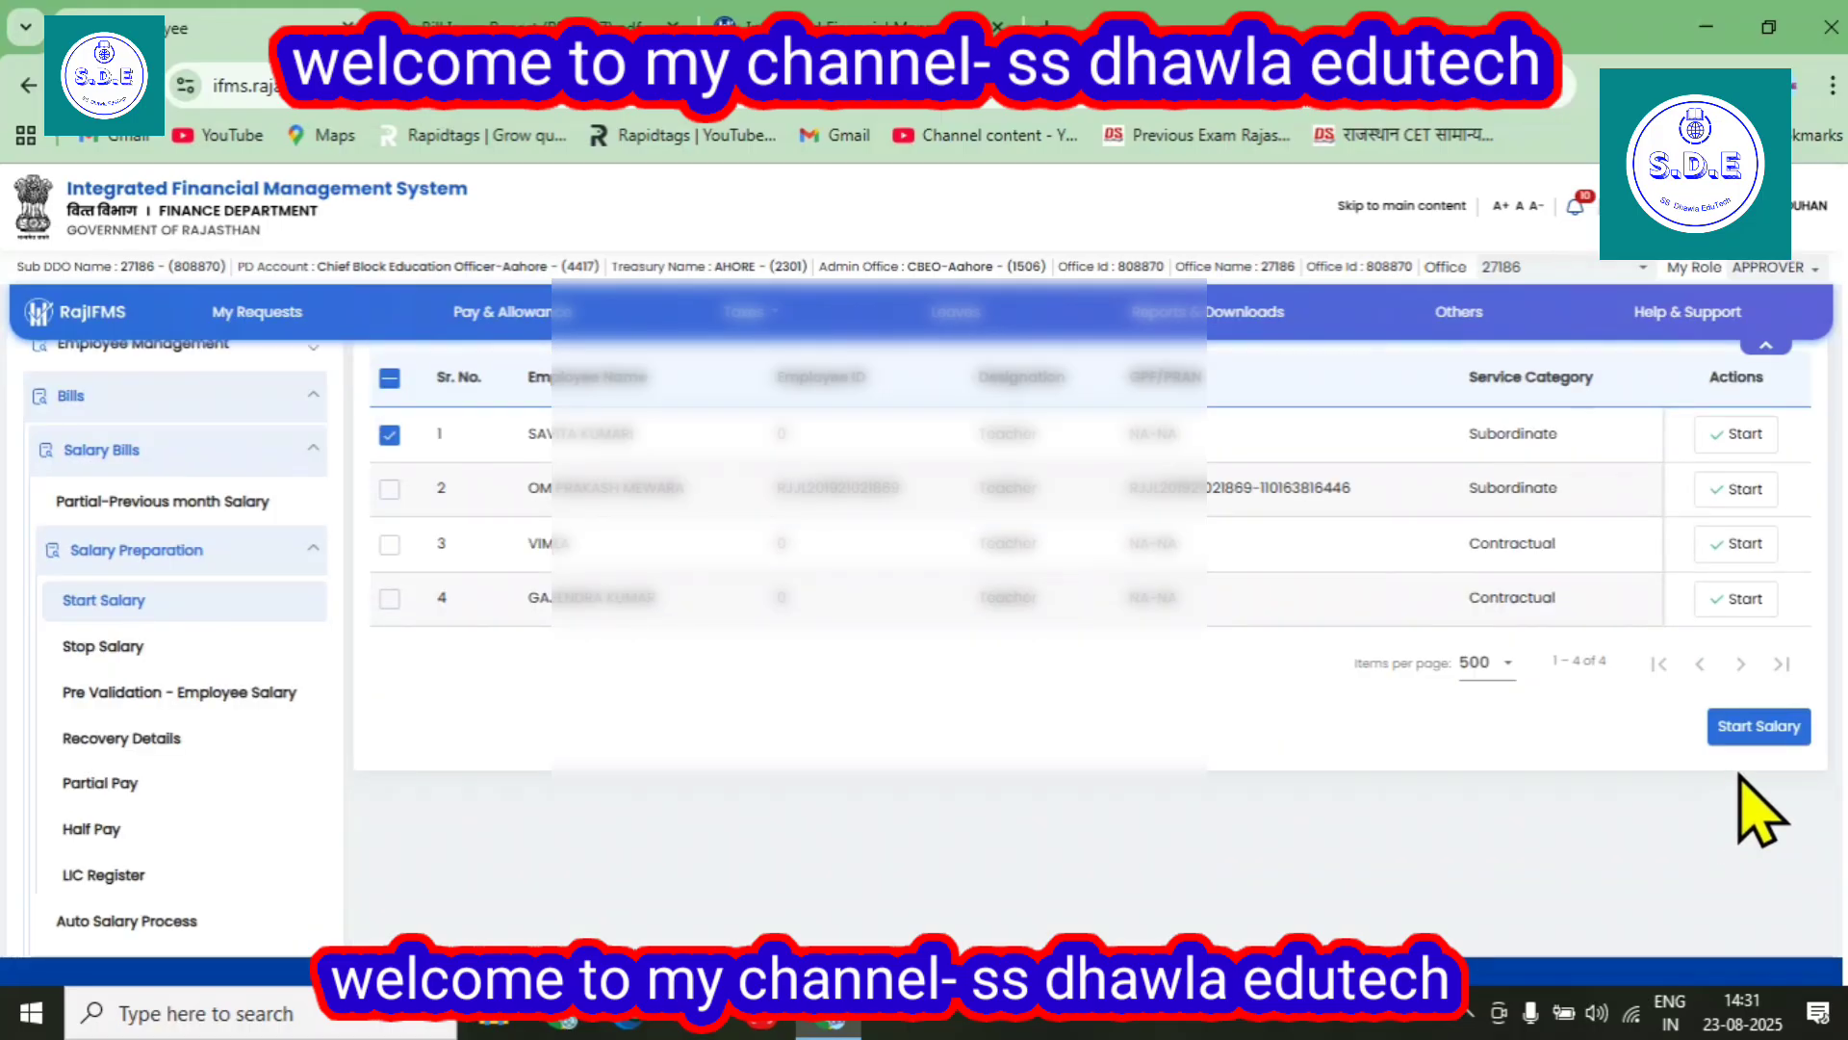
pyautogui.scroll(1, 1757, 753)
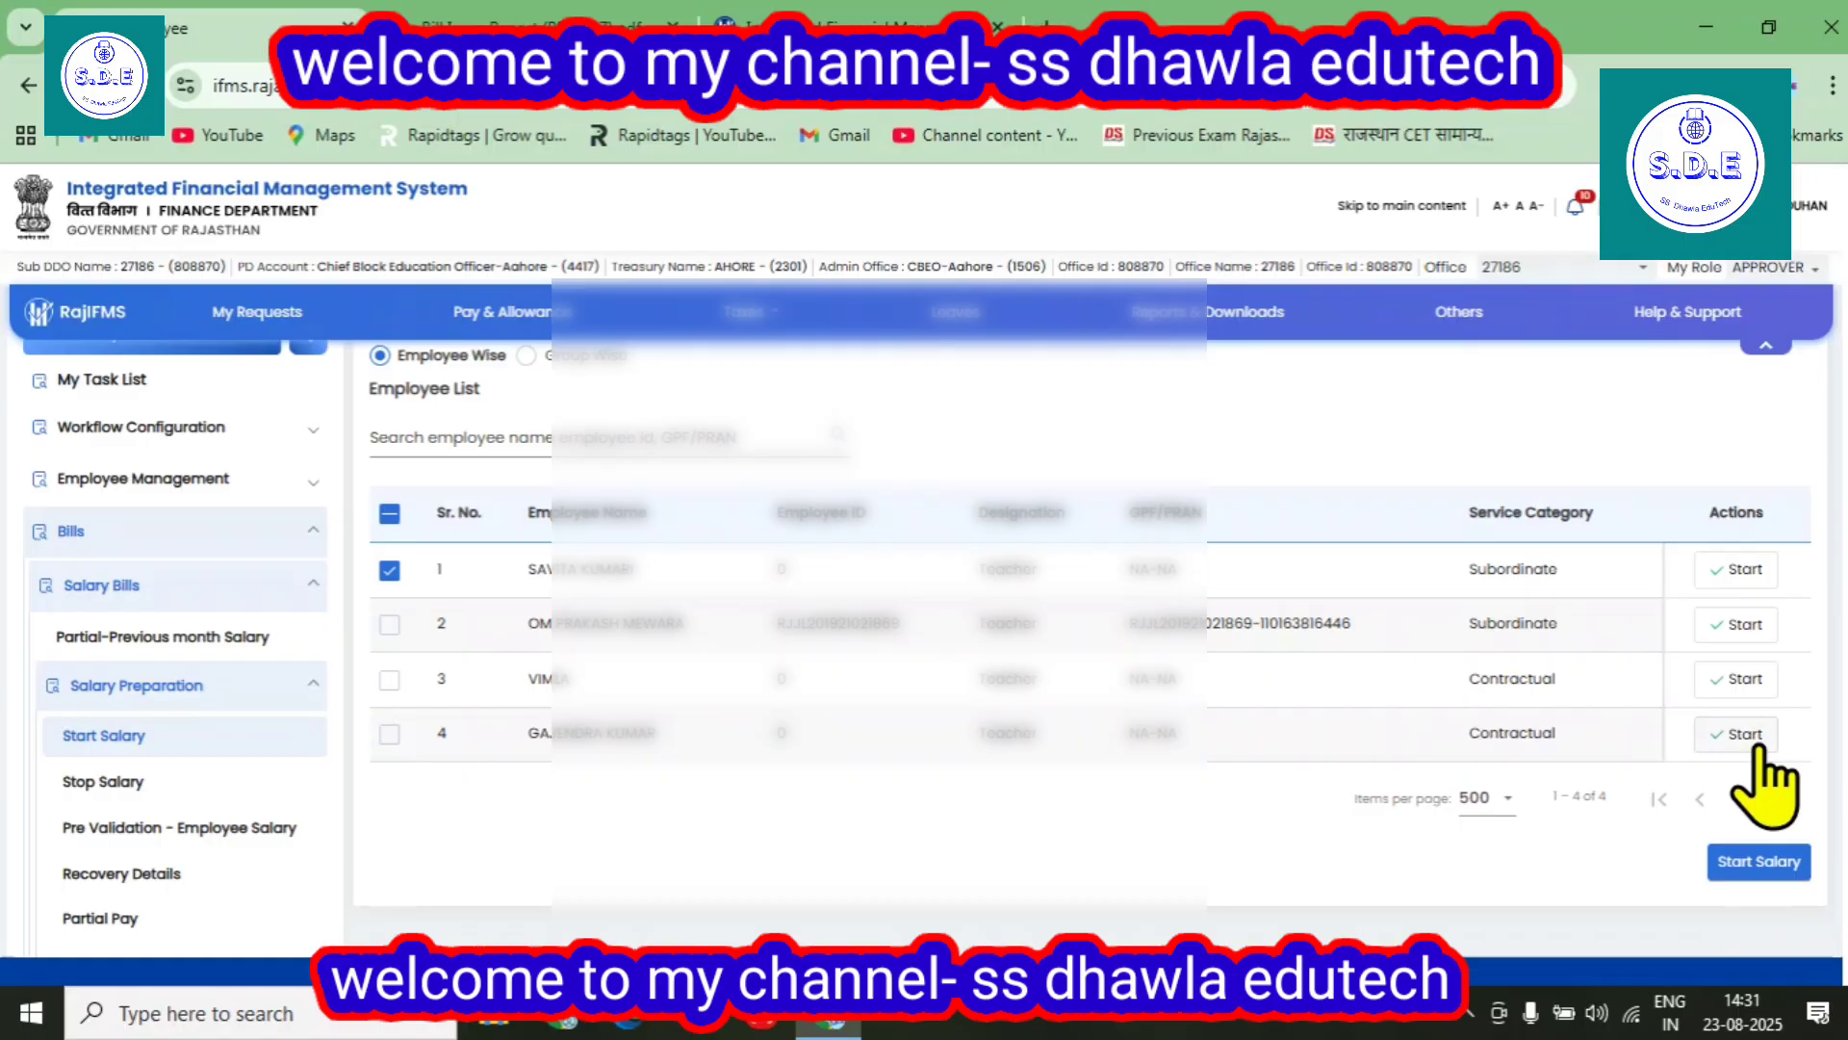
pyautogui.scroll(1, 1135, 732)
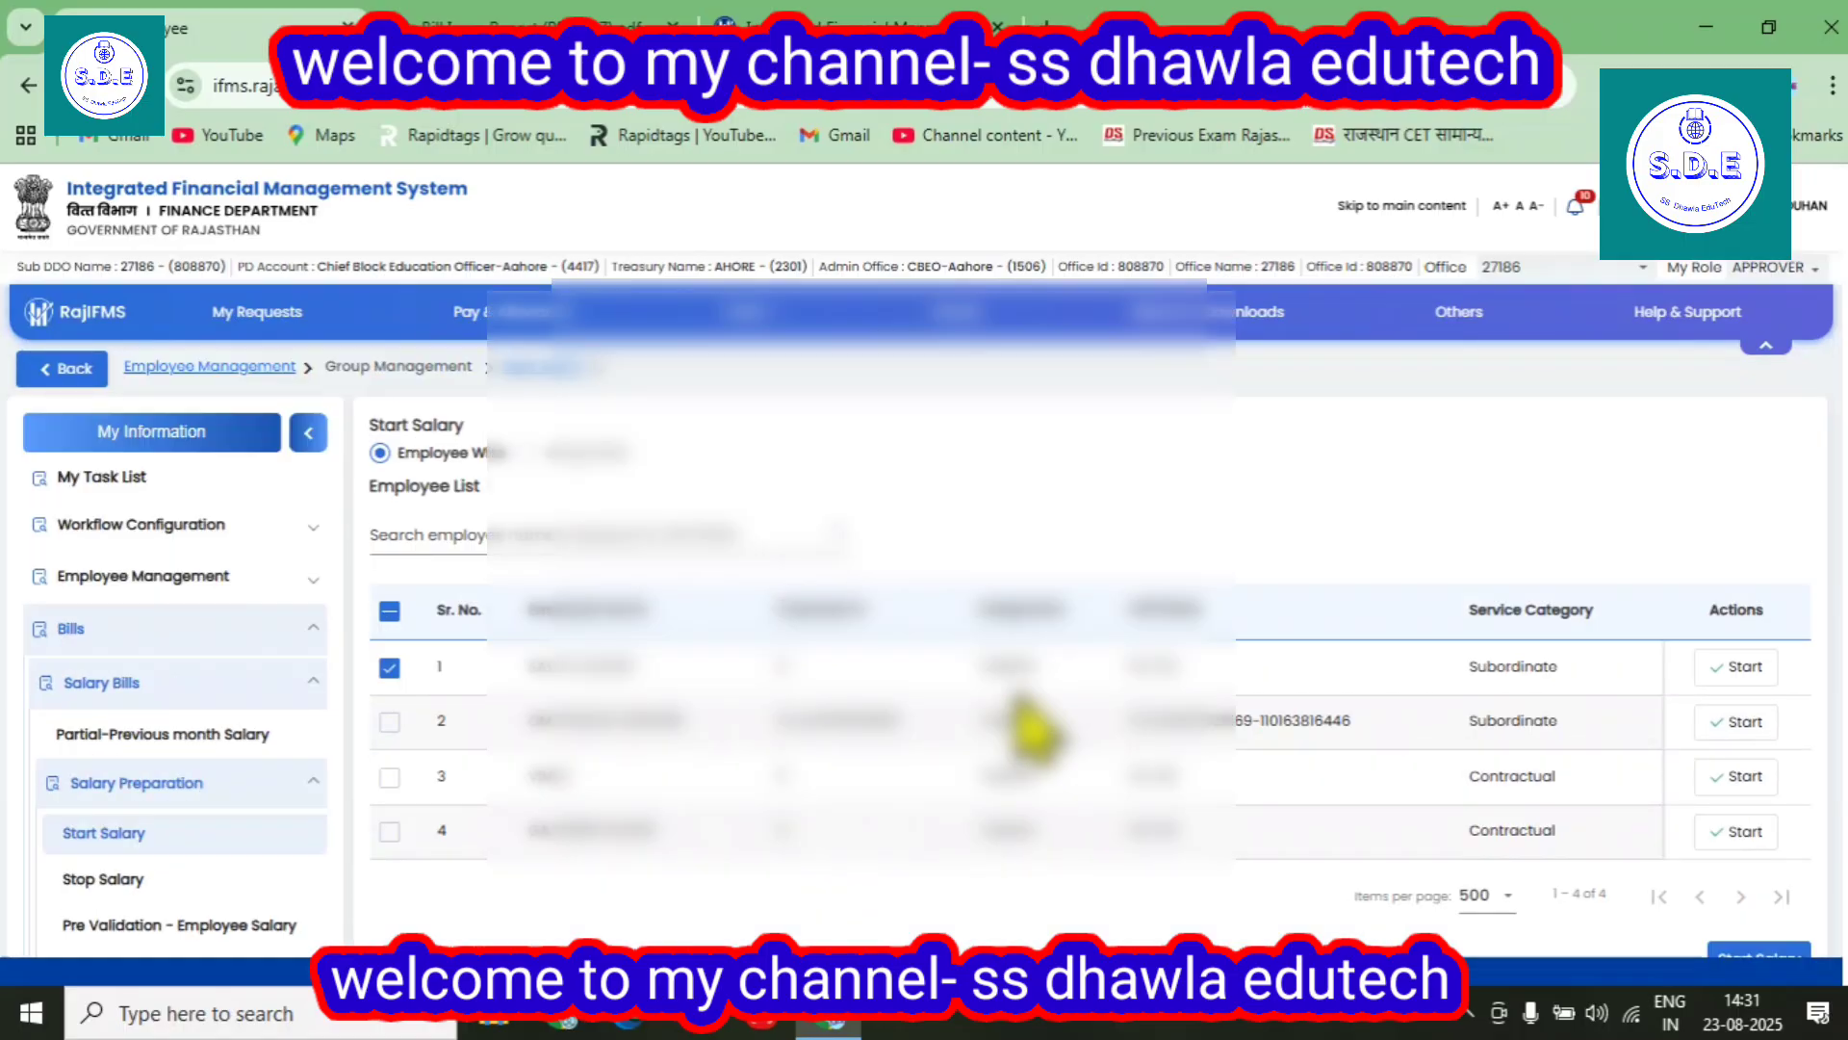
pyautogui.scroll(-3, 130, 635)
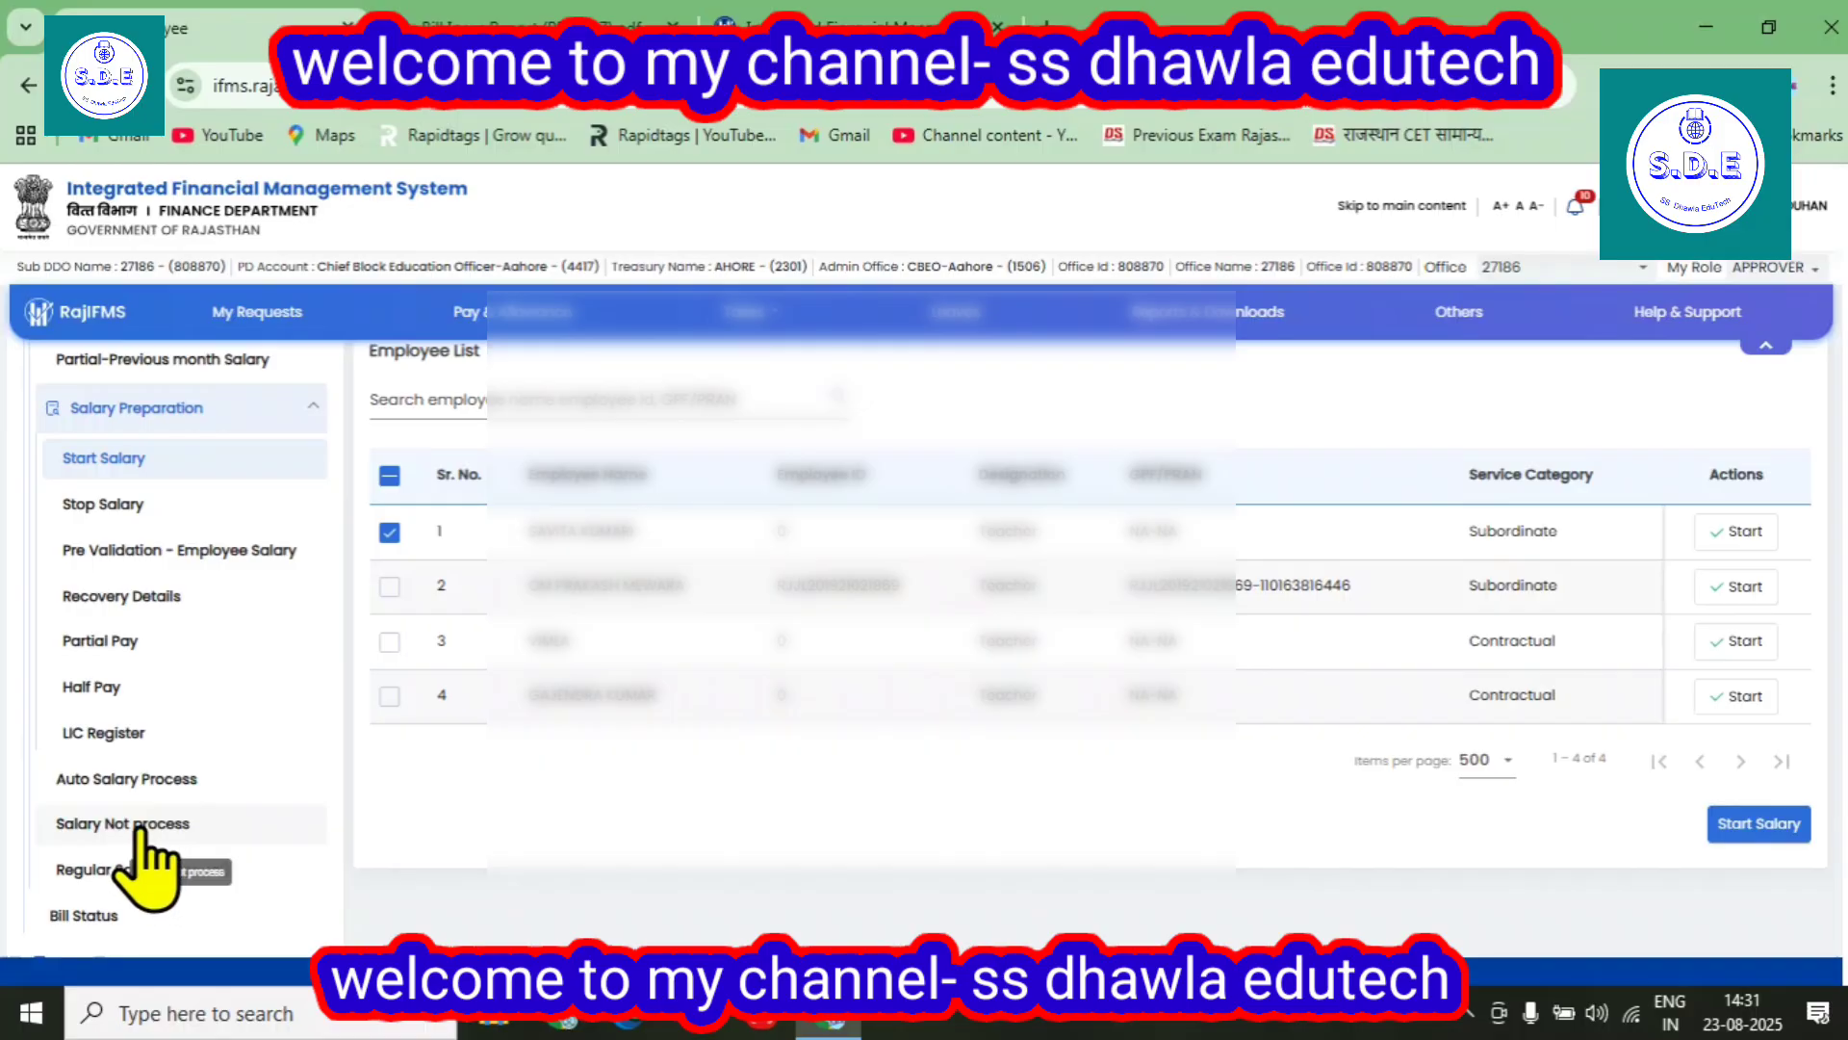
pyautogui.click(539, 24)
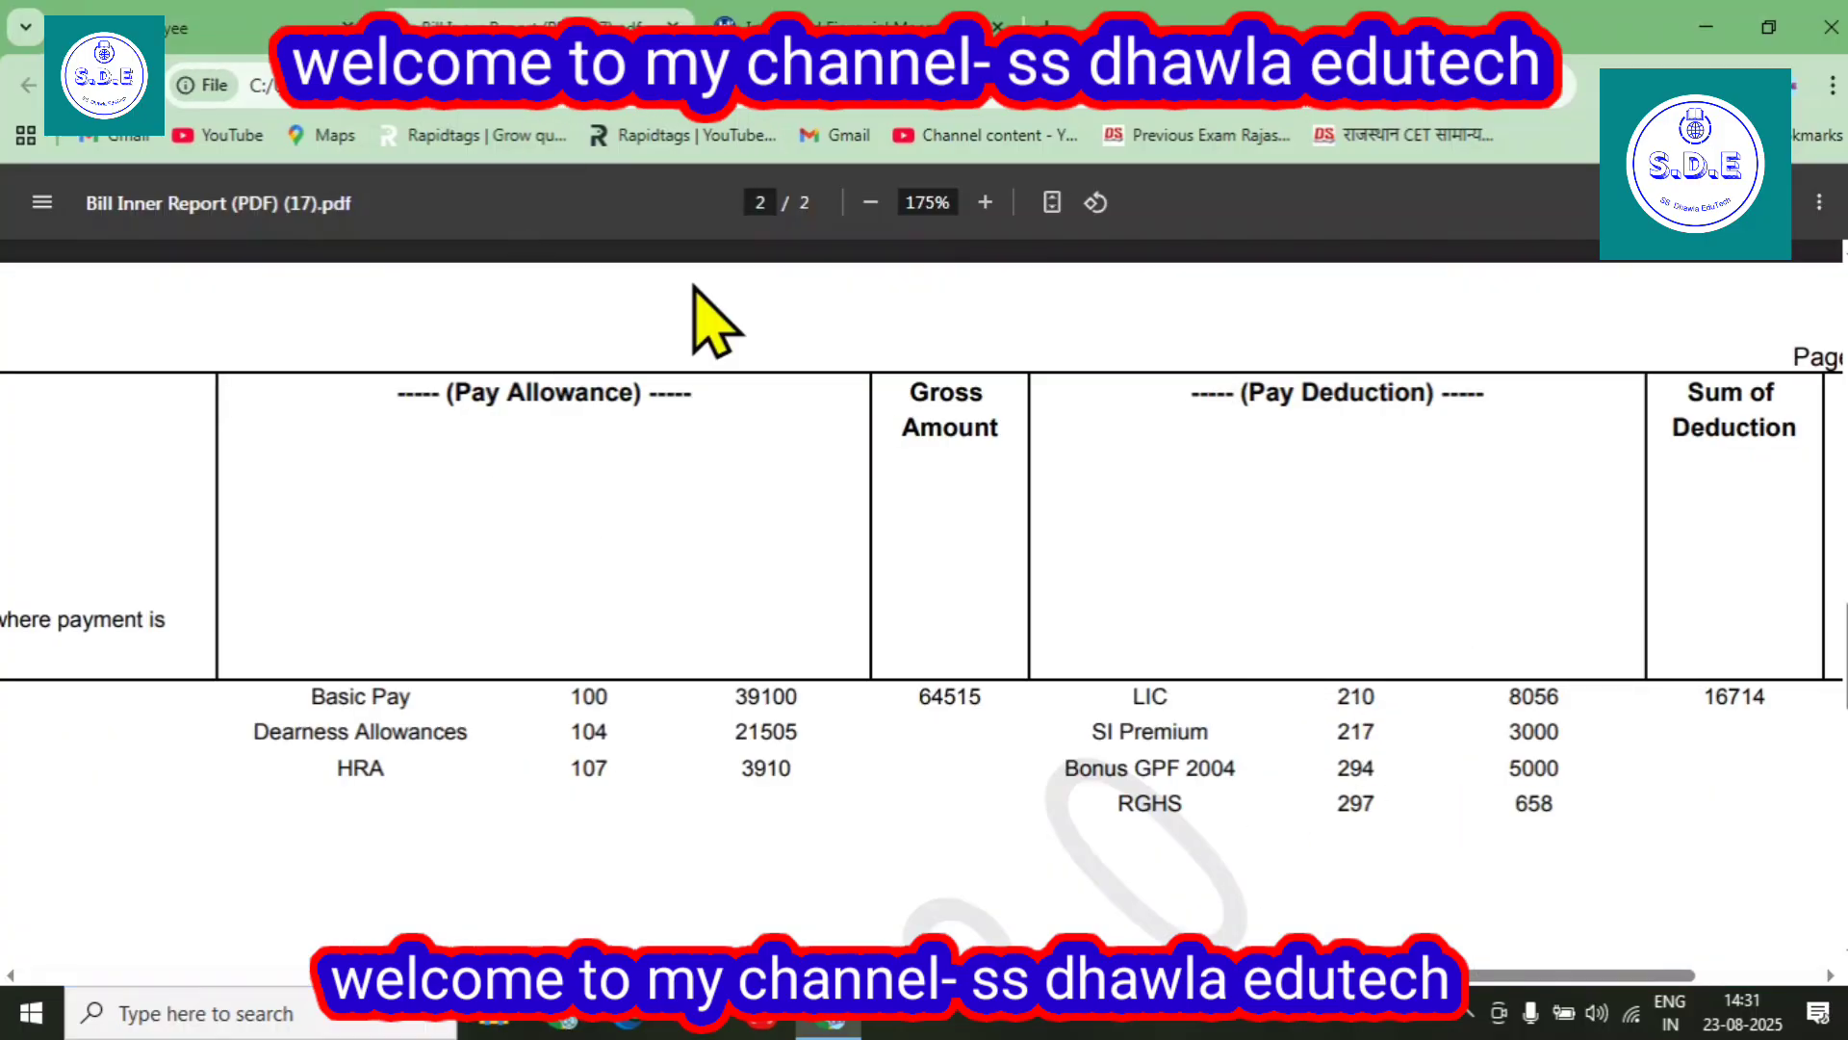
pyautogui.click(192, 29)
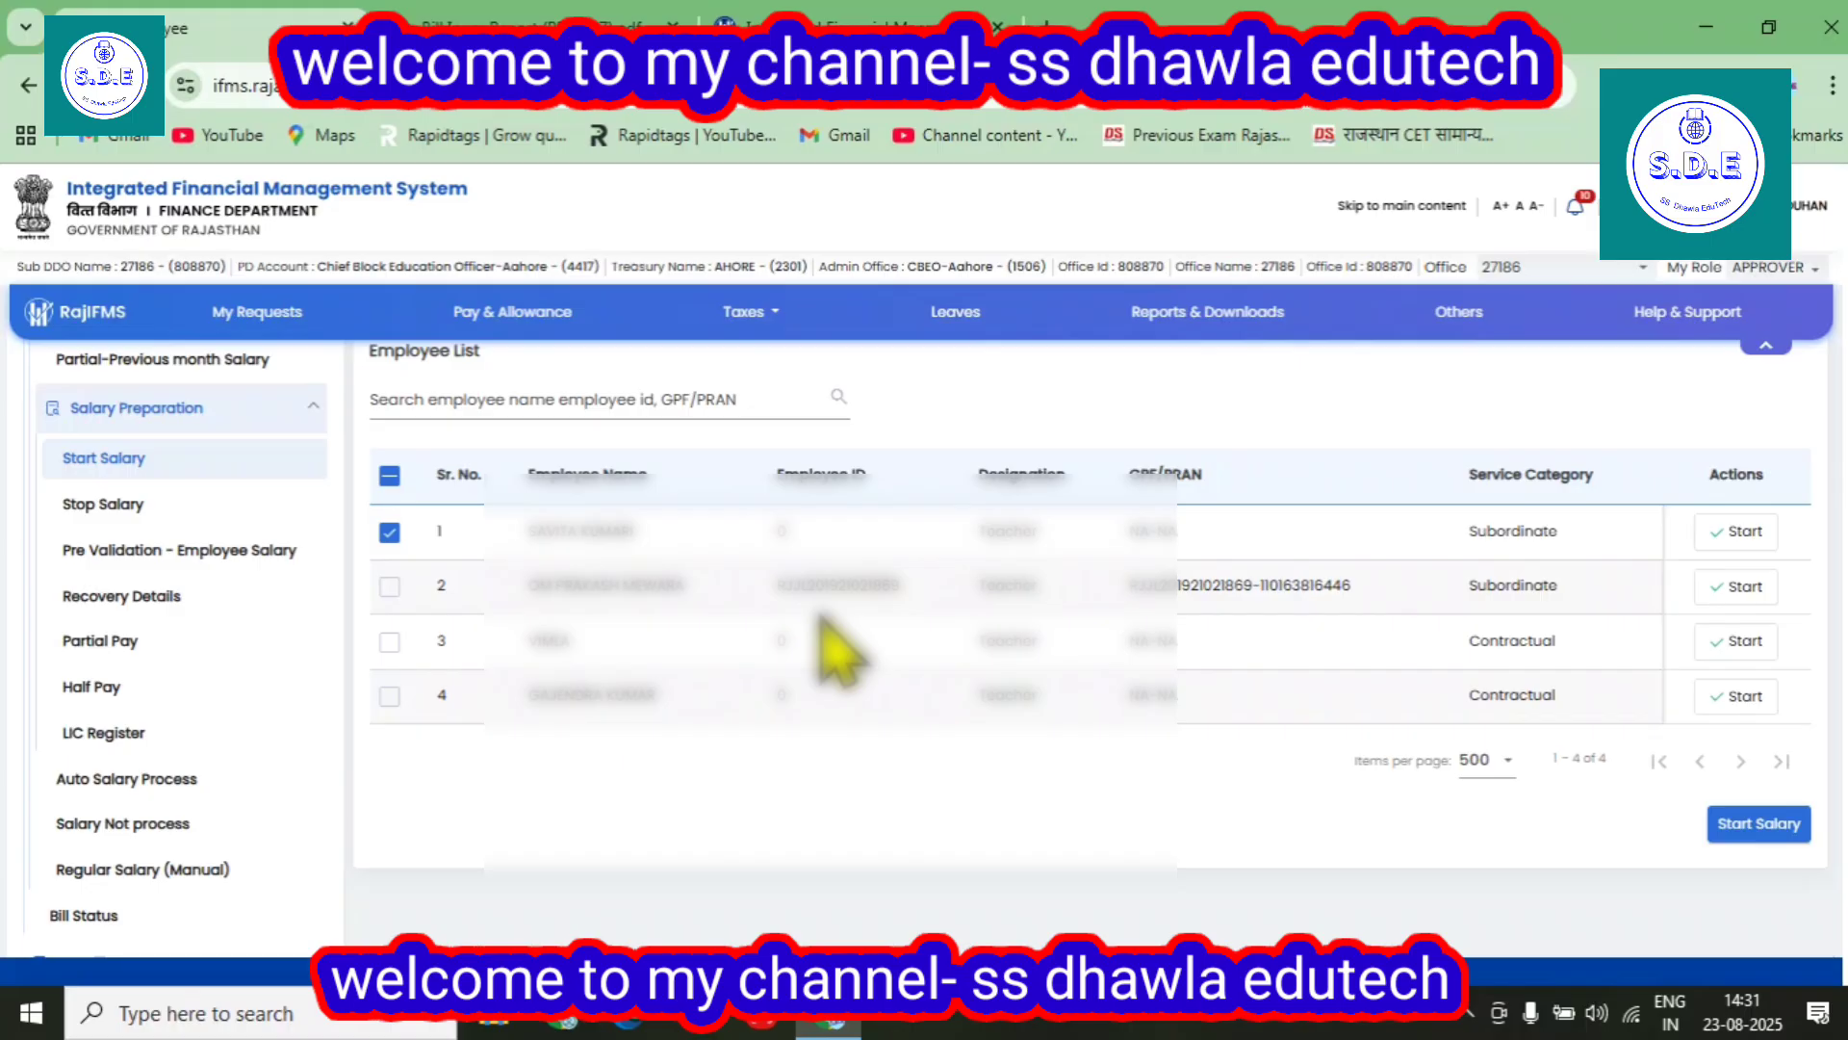
pyautogui.scroll(2, 838, 655)
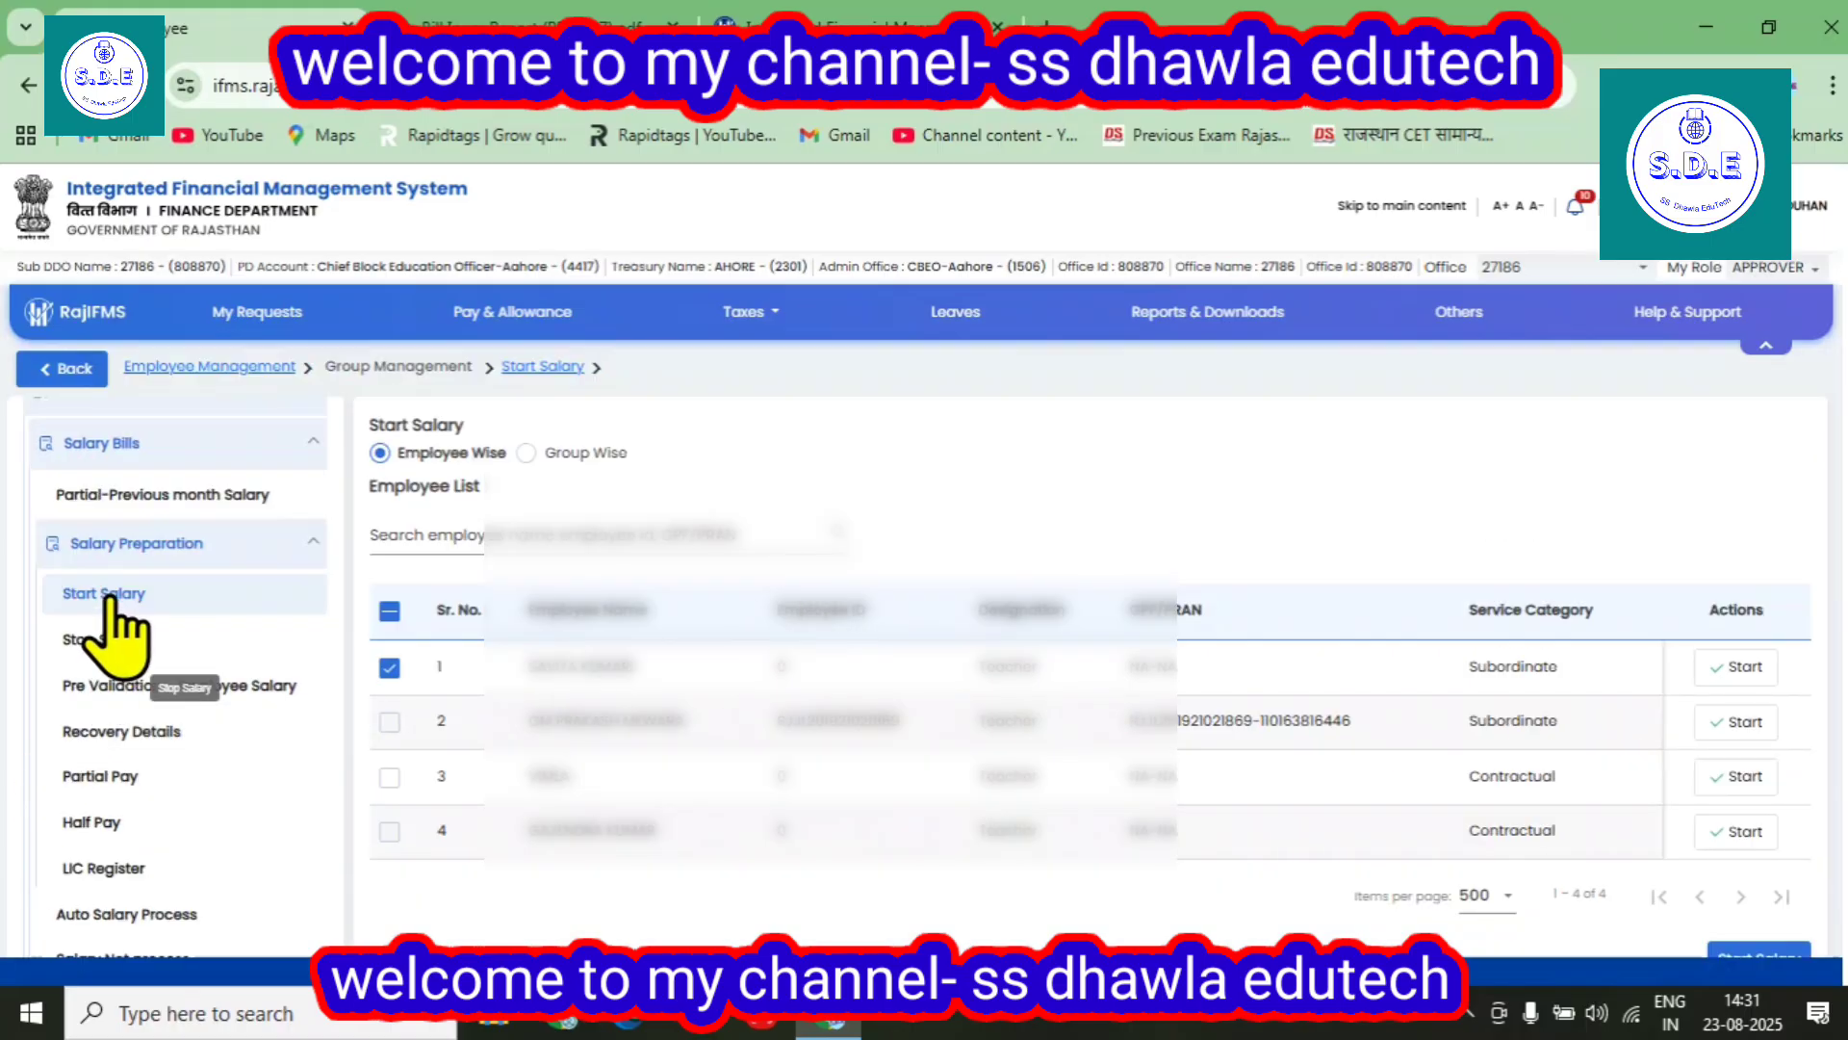
pyautogui.scroll(3, 110, 626)
pyautogui.click(99, 528)
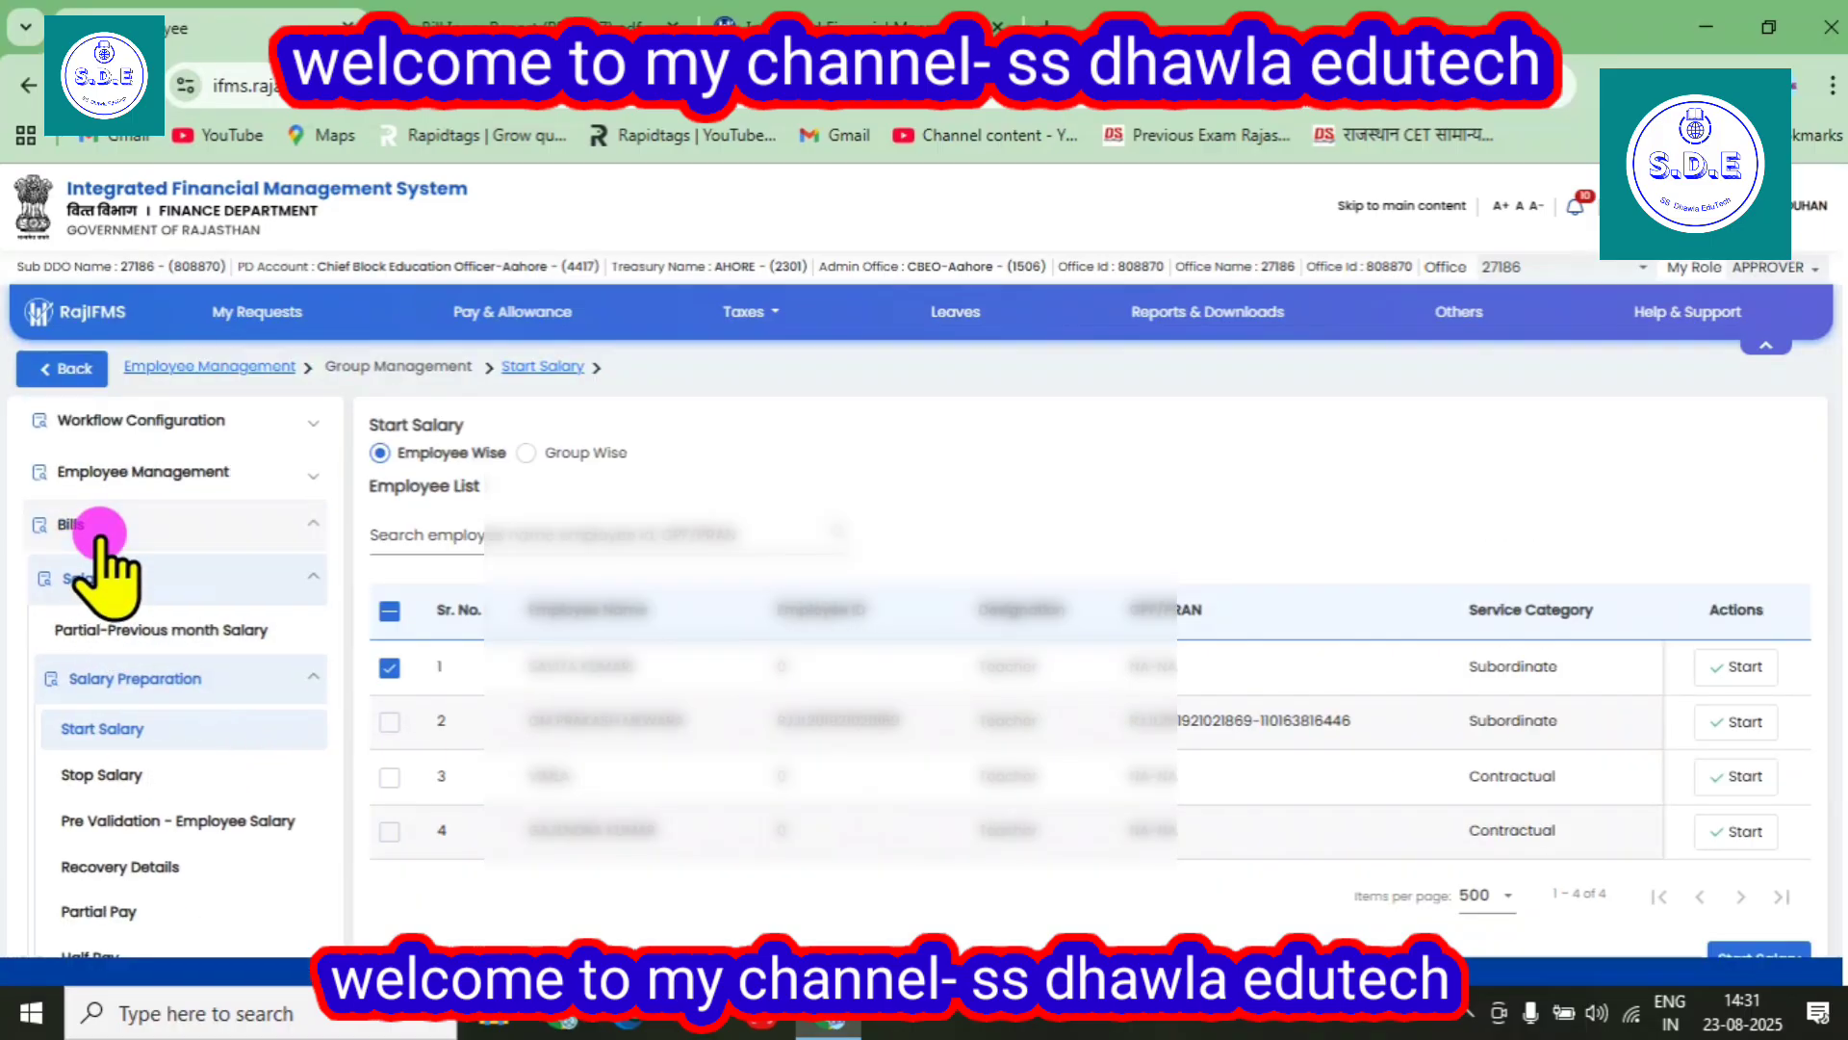
pyautogui.scroll(2, 100, 539)
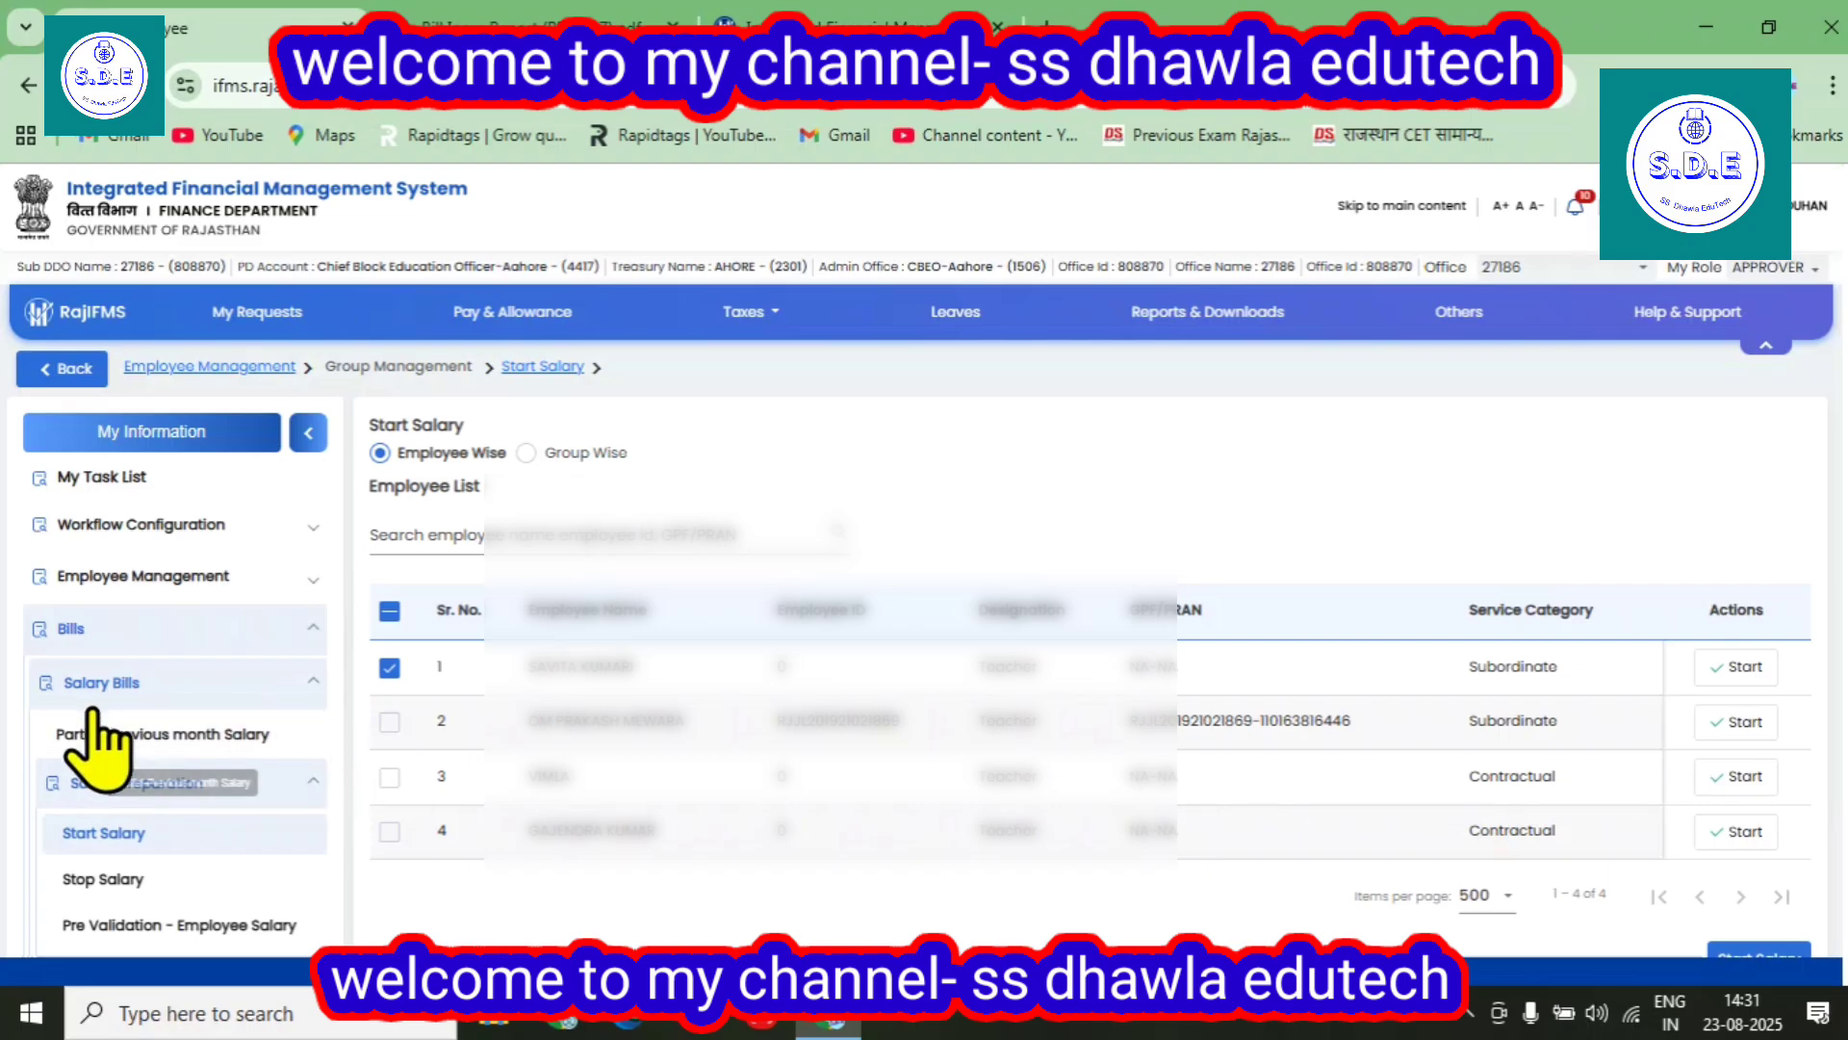
# Open the Auto Salary Process page under Salary Bills
pyautogui.click(96, 685)
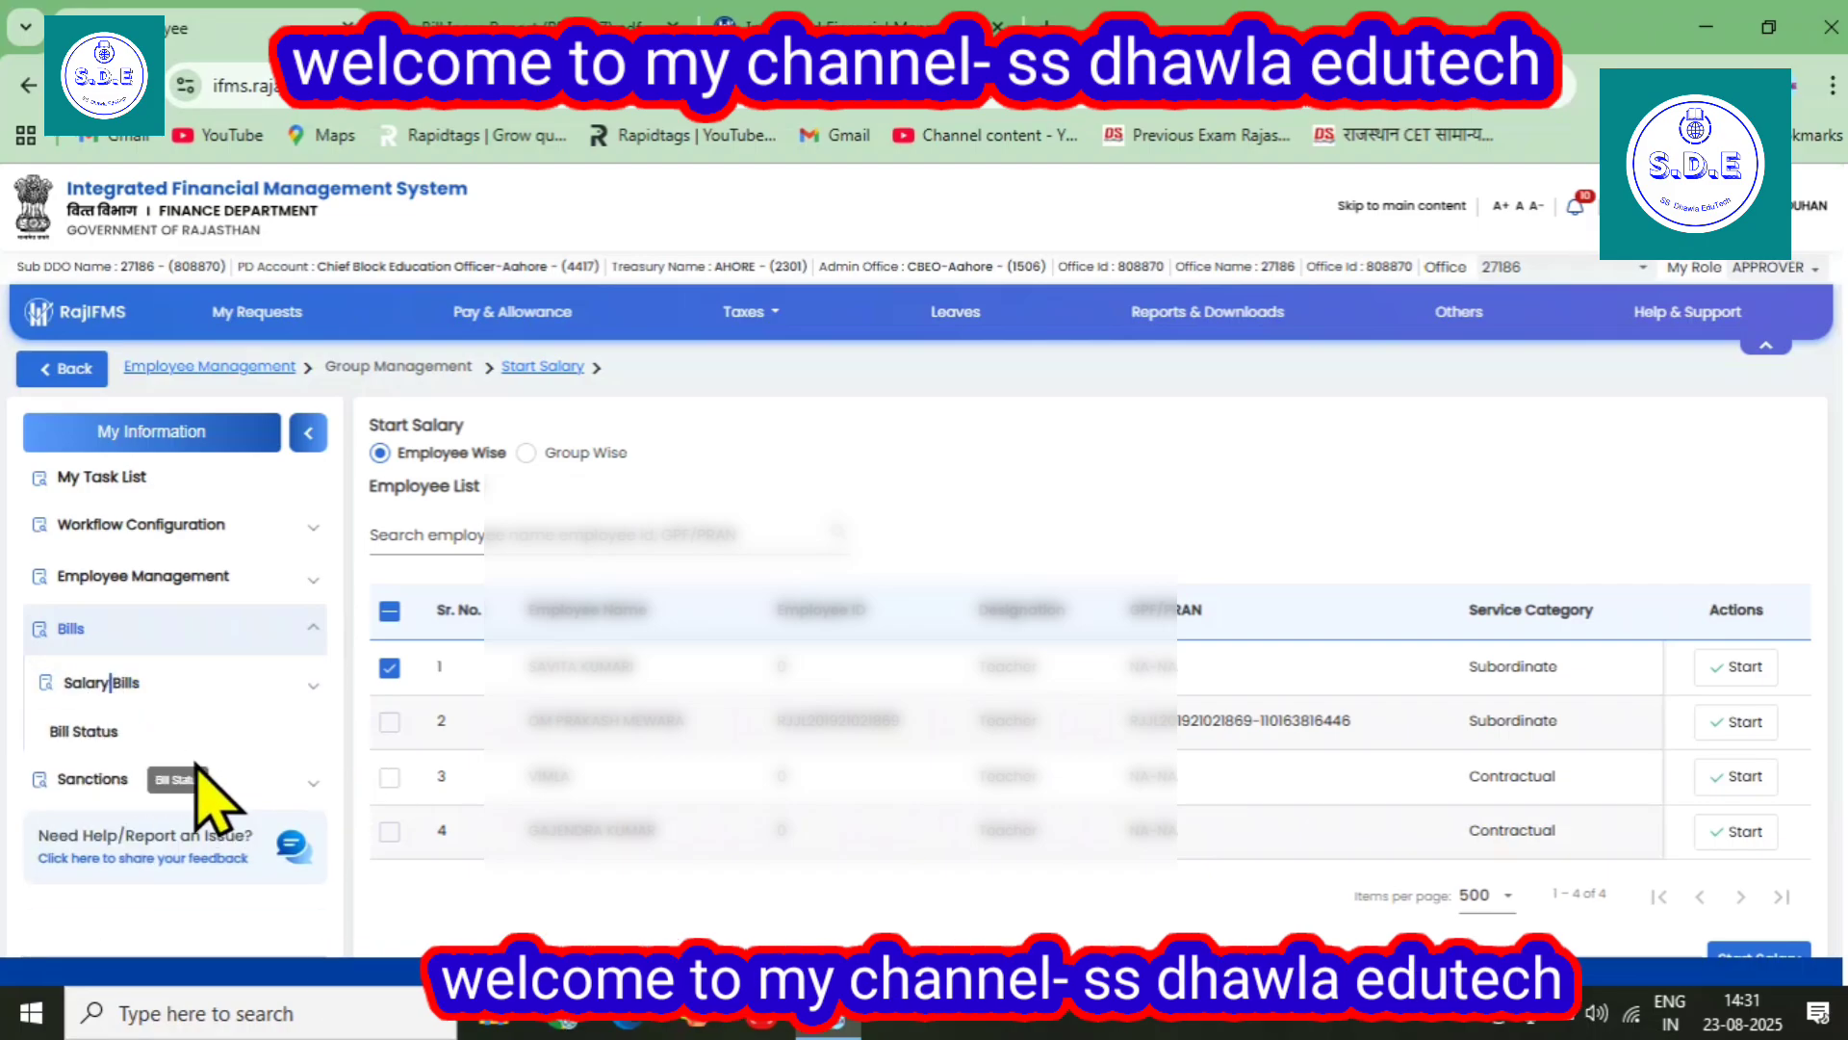
pyautogui.click(105, 684)
pyautogui.scroll(-1, 231, 779)
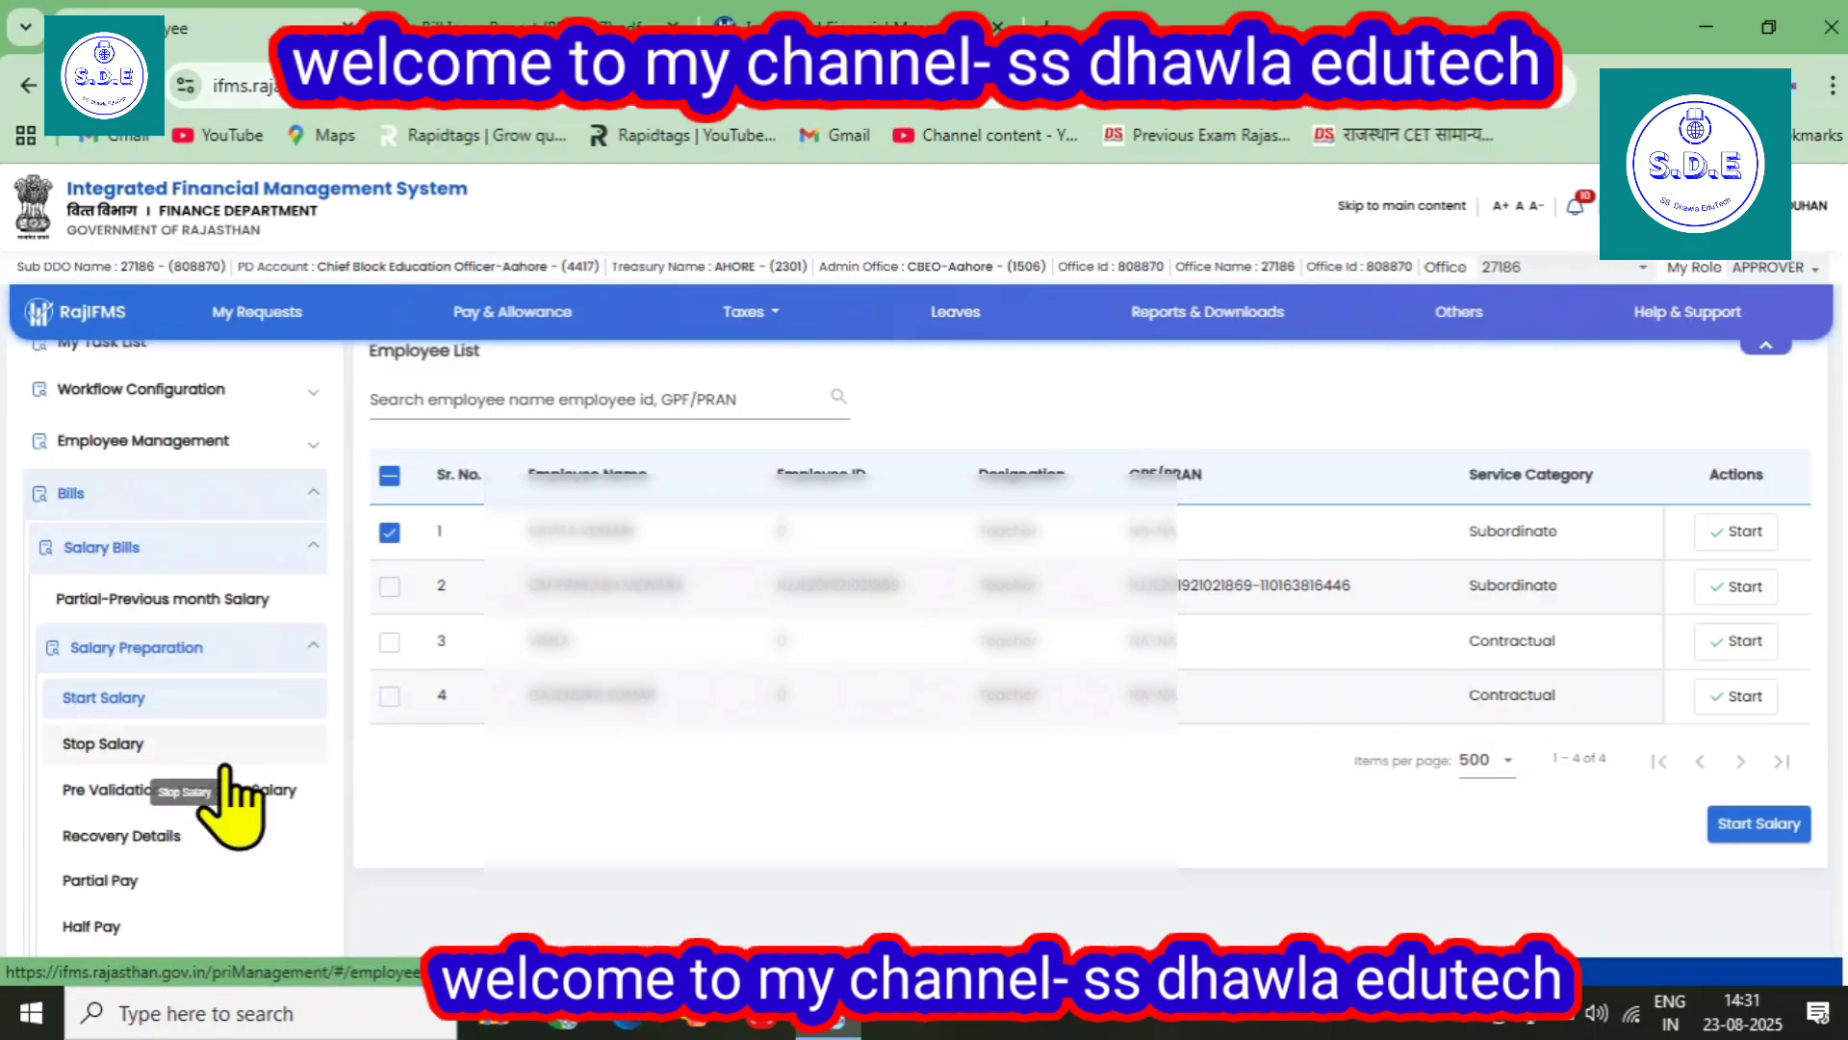
pyautogui.scroll(-2, 226, 770)
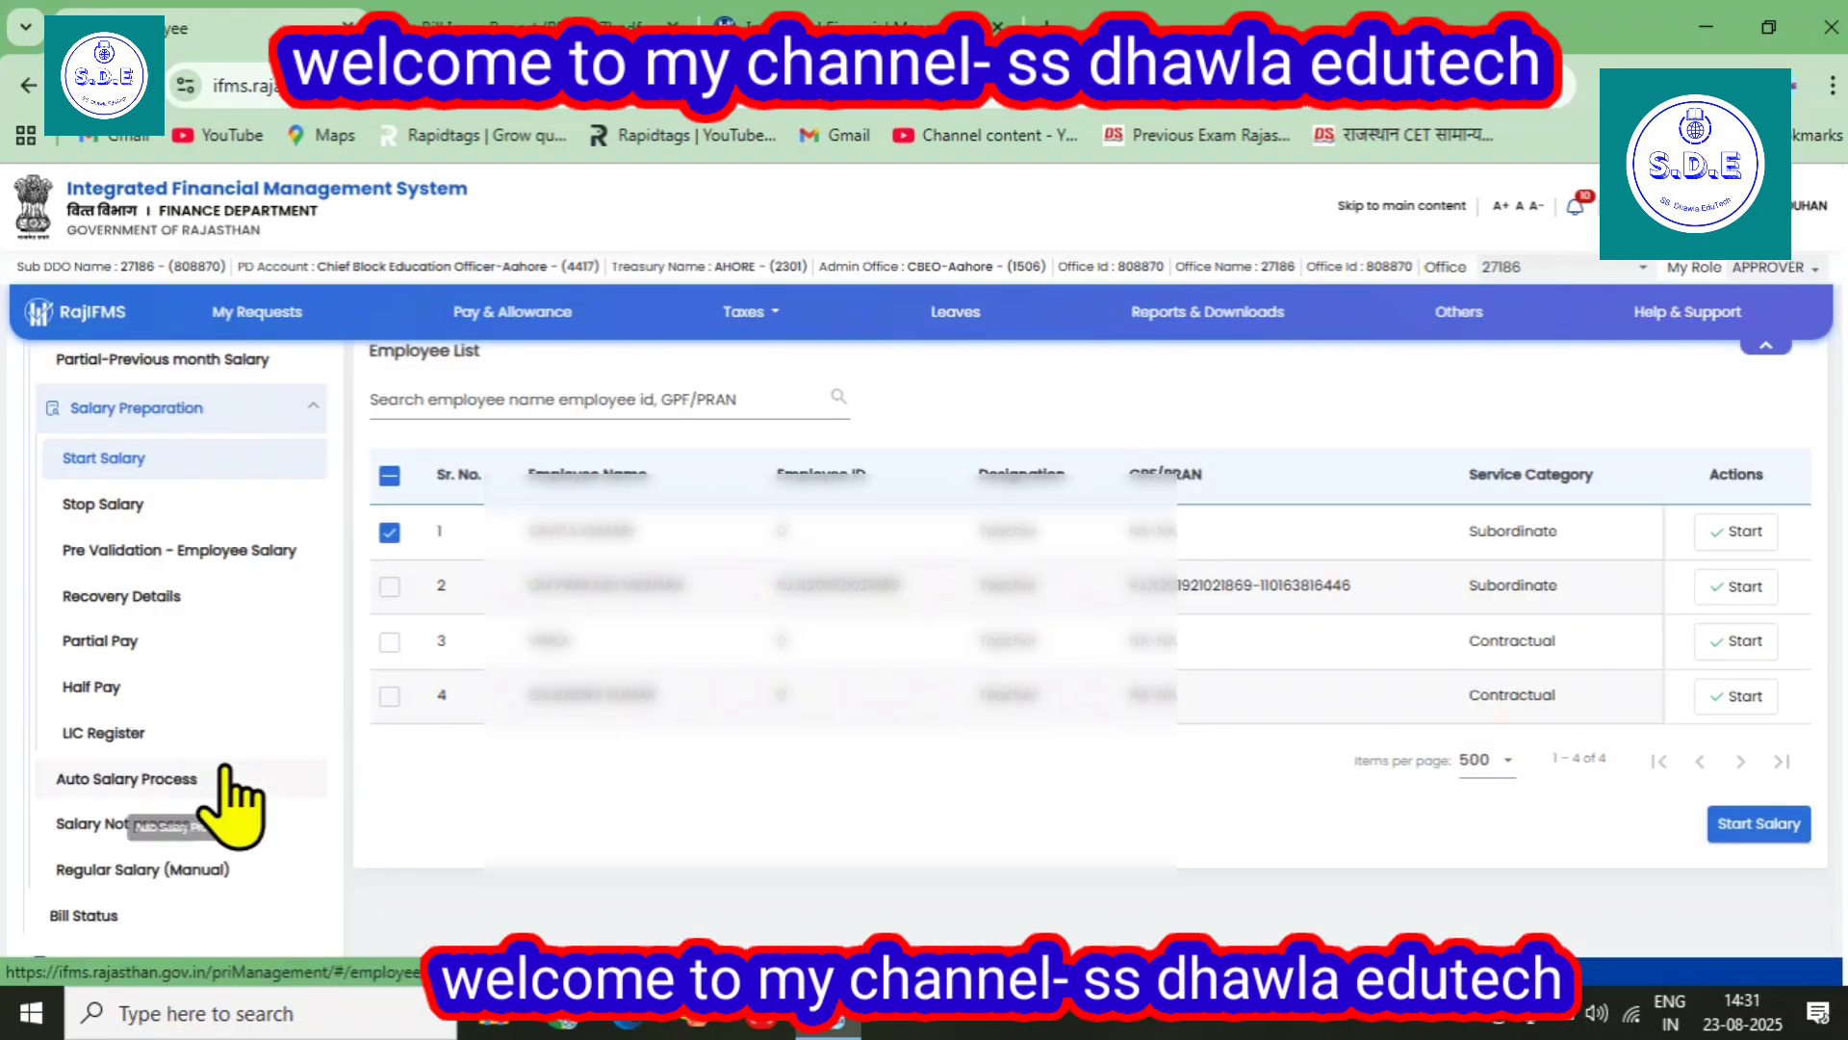
pyautogui.click(97, 791)
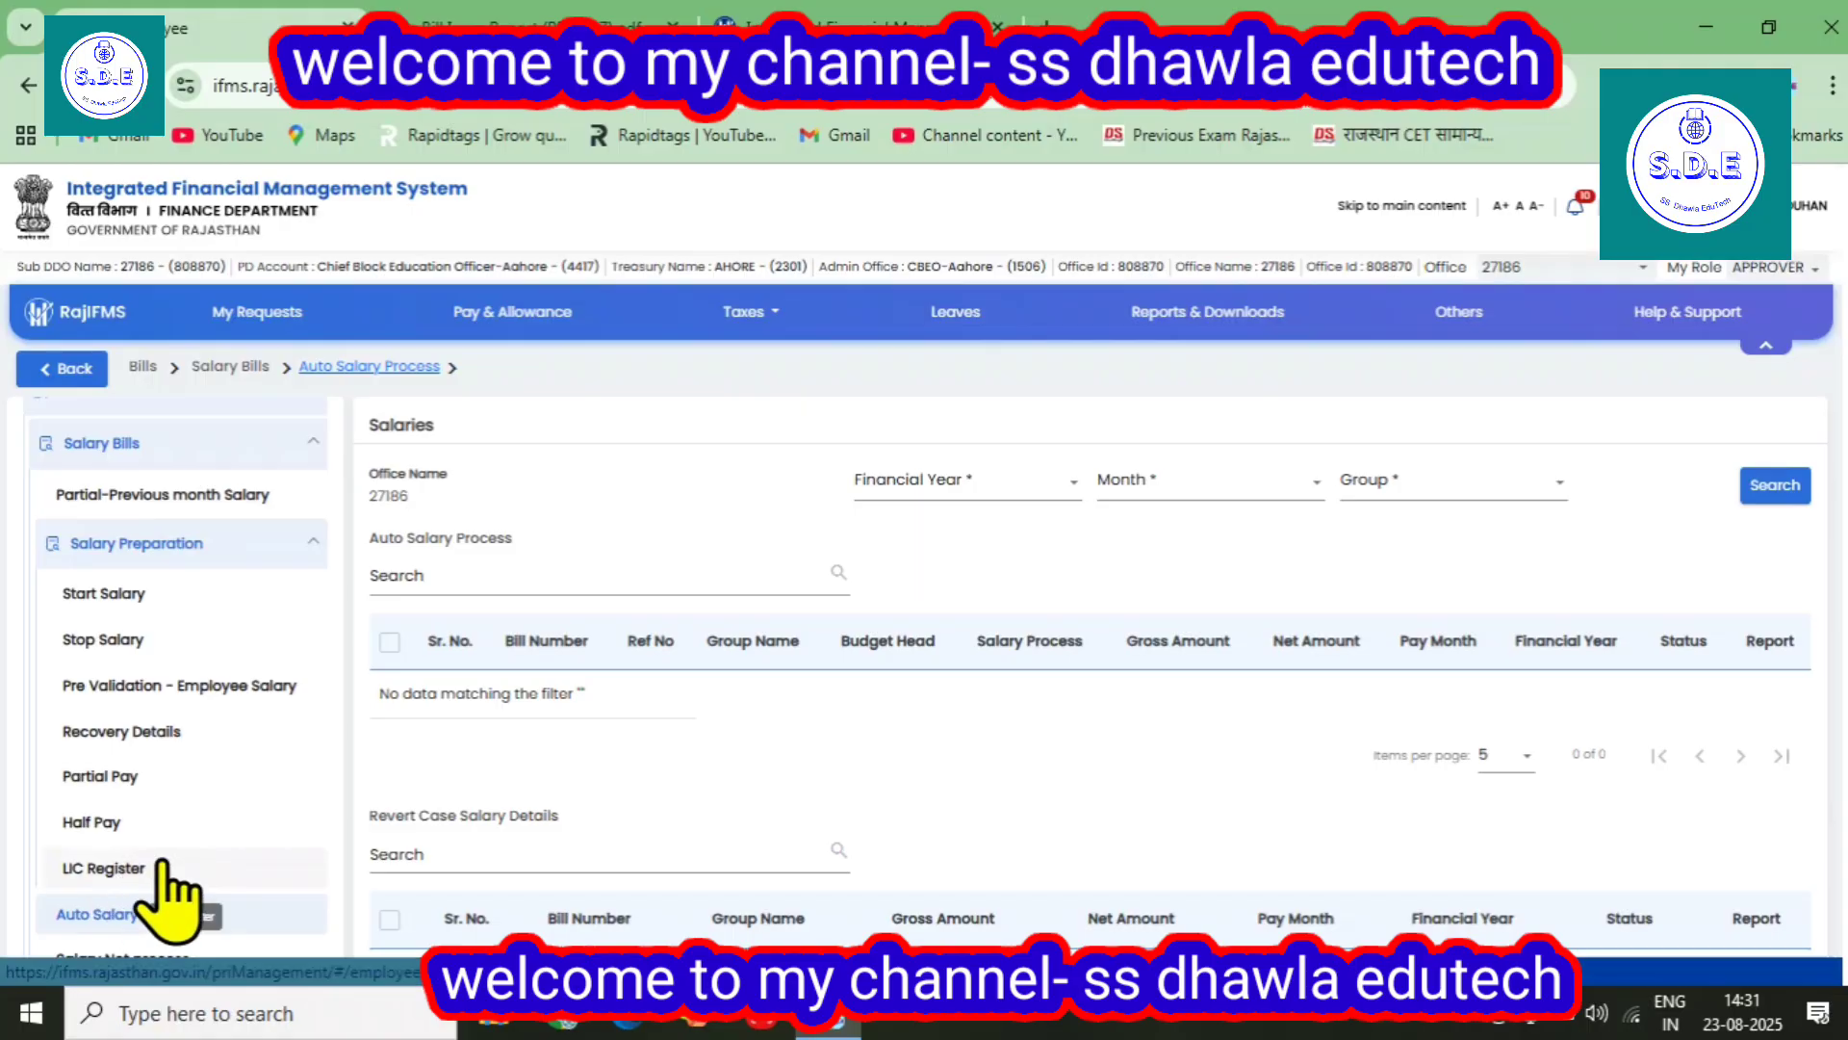
# Search auto-processed salaries for financial year 2025-2026, month AUGUST-2025 and group PD BHAINSWARA
pyautogui.scroll(-1, 164, 885)
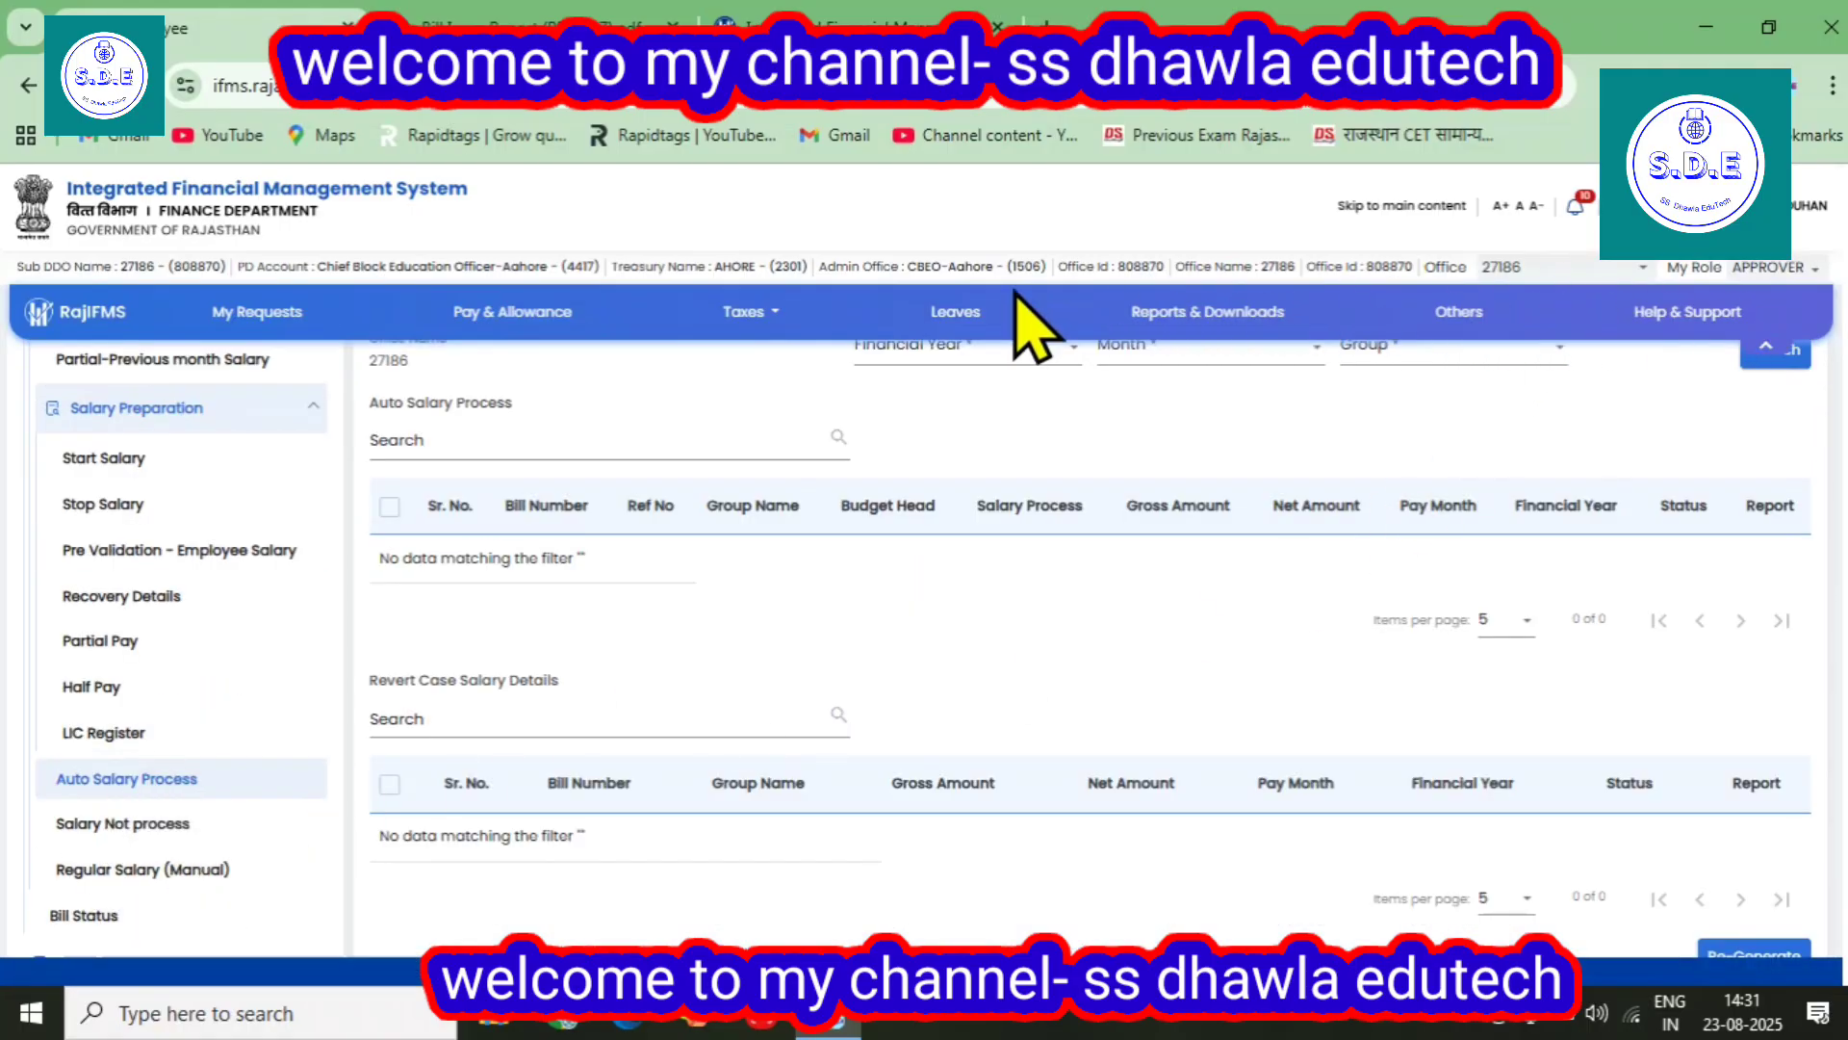
pyautogui.scroll(1, 1069, 598)
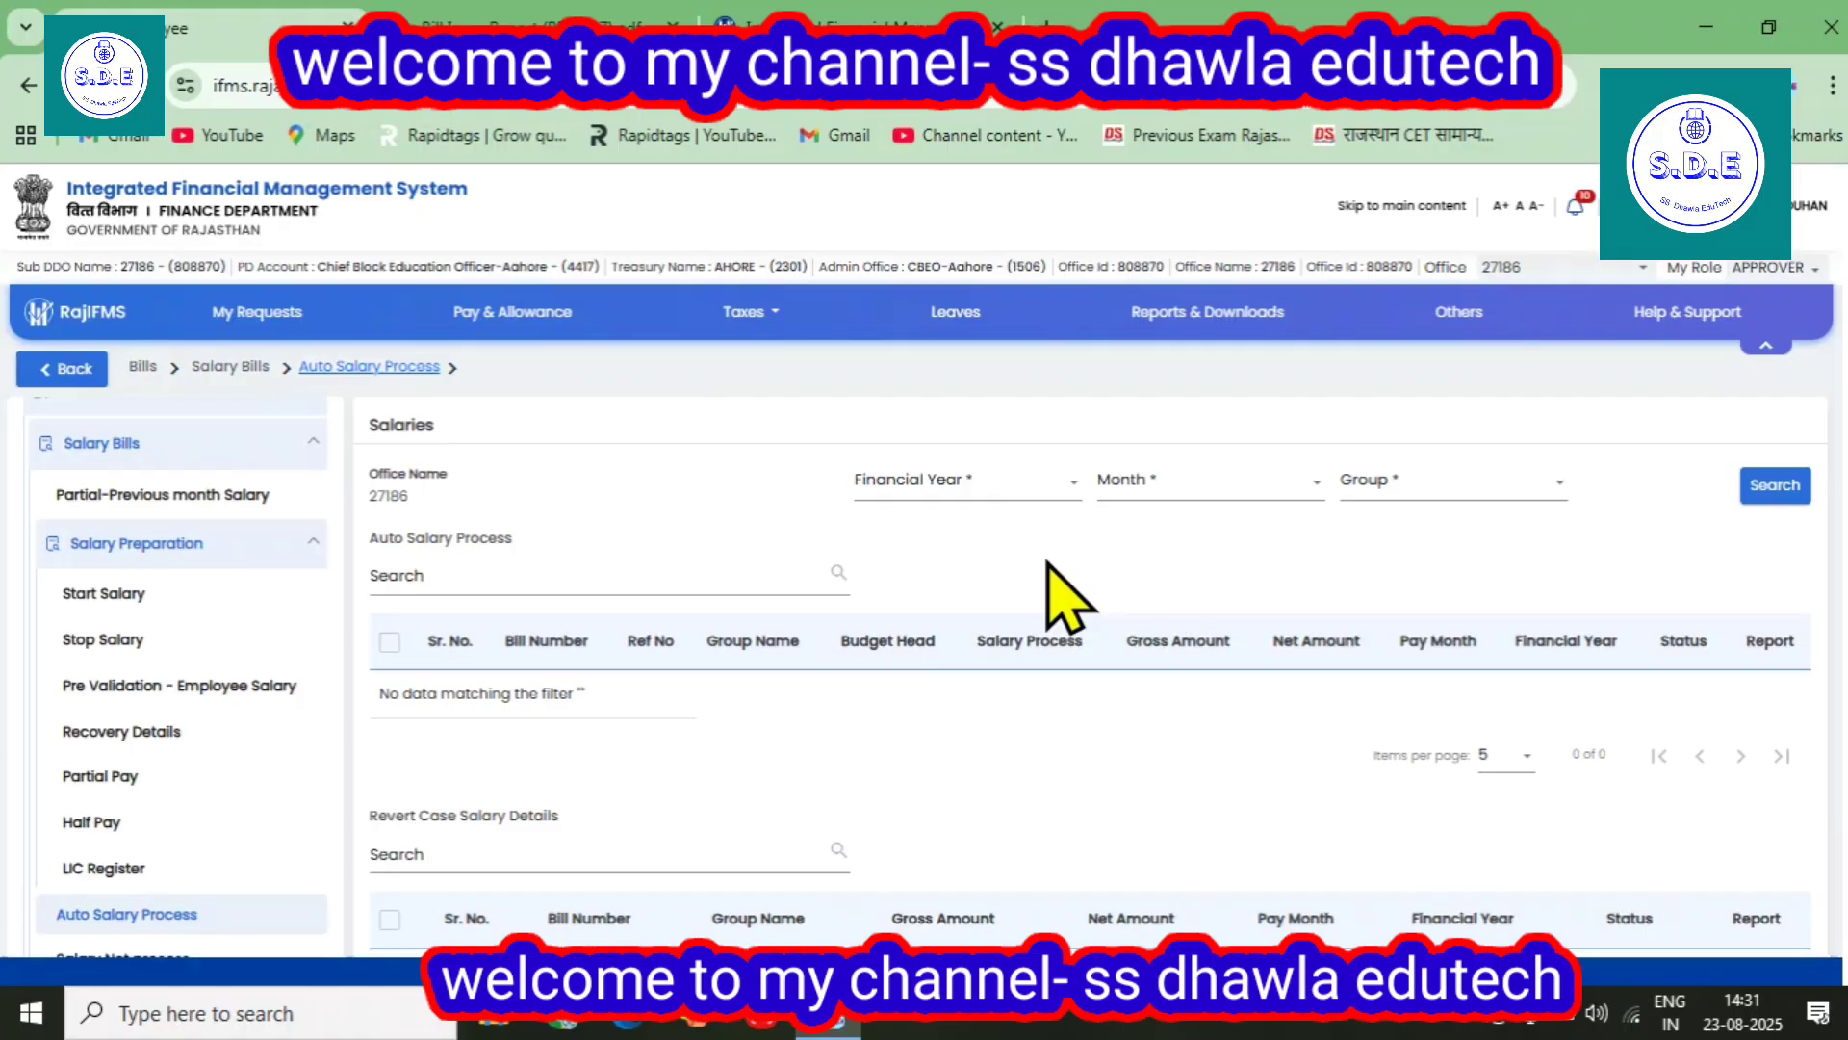
pyautogui.click(974, 486)
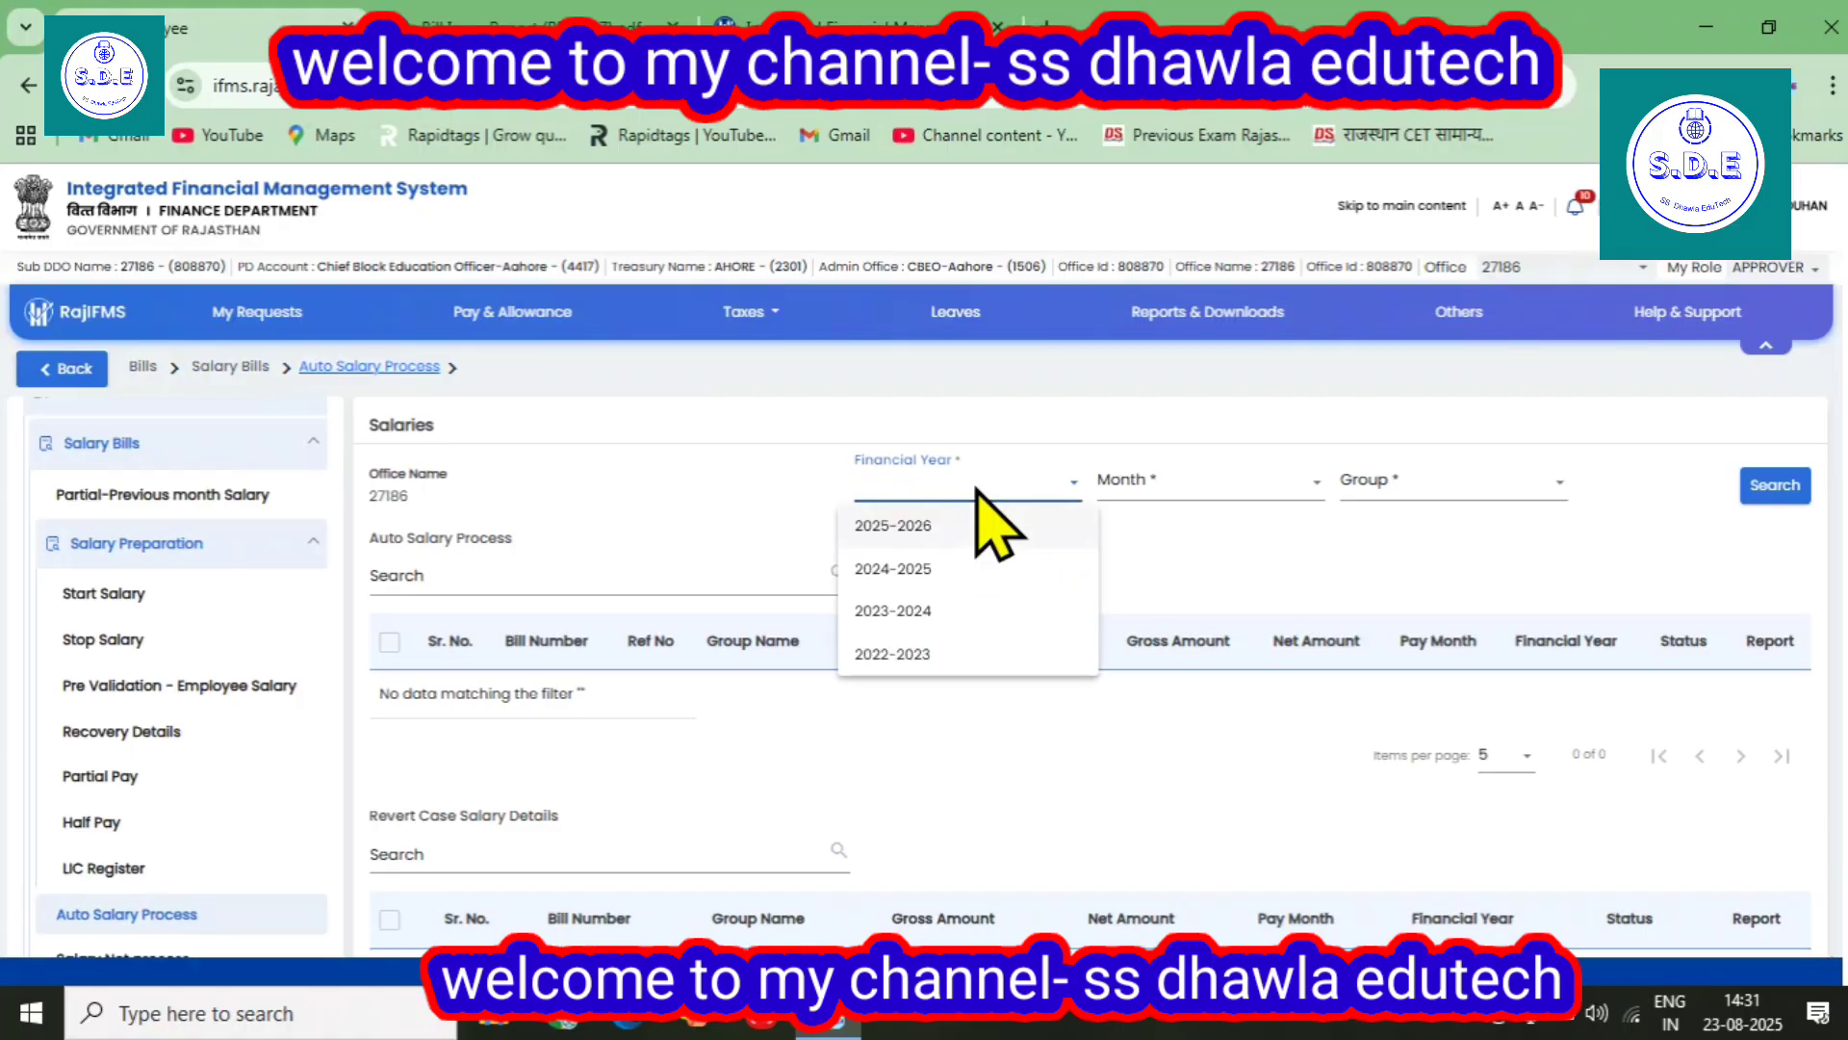
pyautogui.click(919, 529)
pyautogui.click(1184, 481)
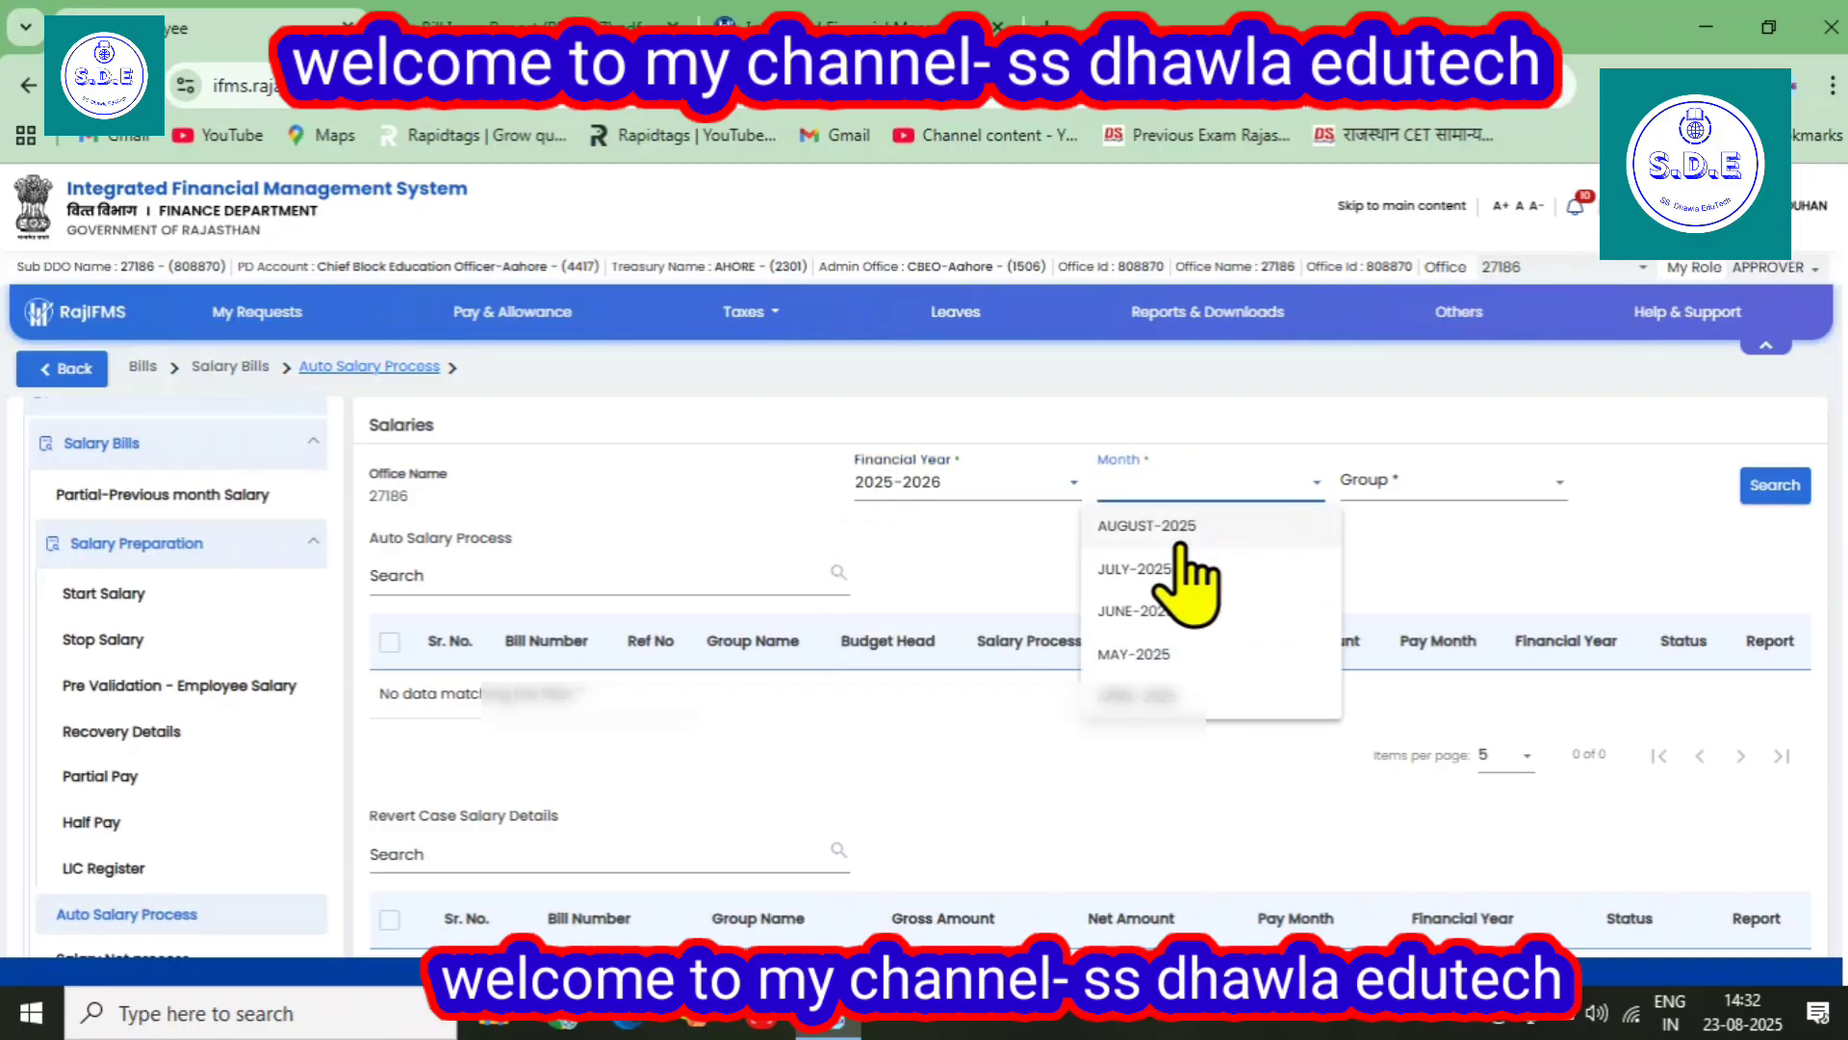
pyautogui.click(1170, 526)
pyautogui.click(1472, 485)
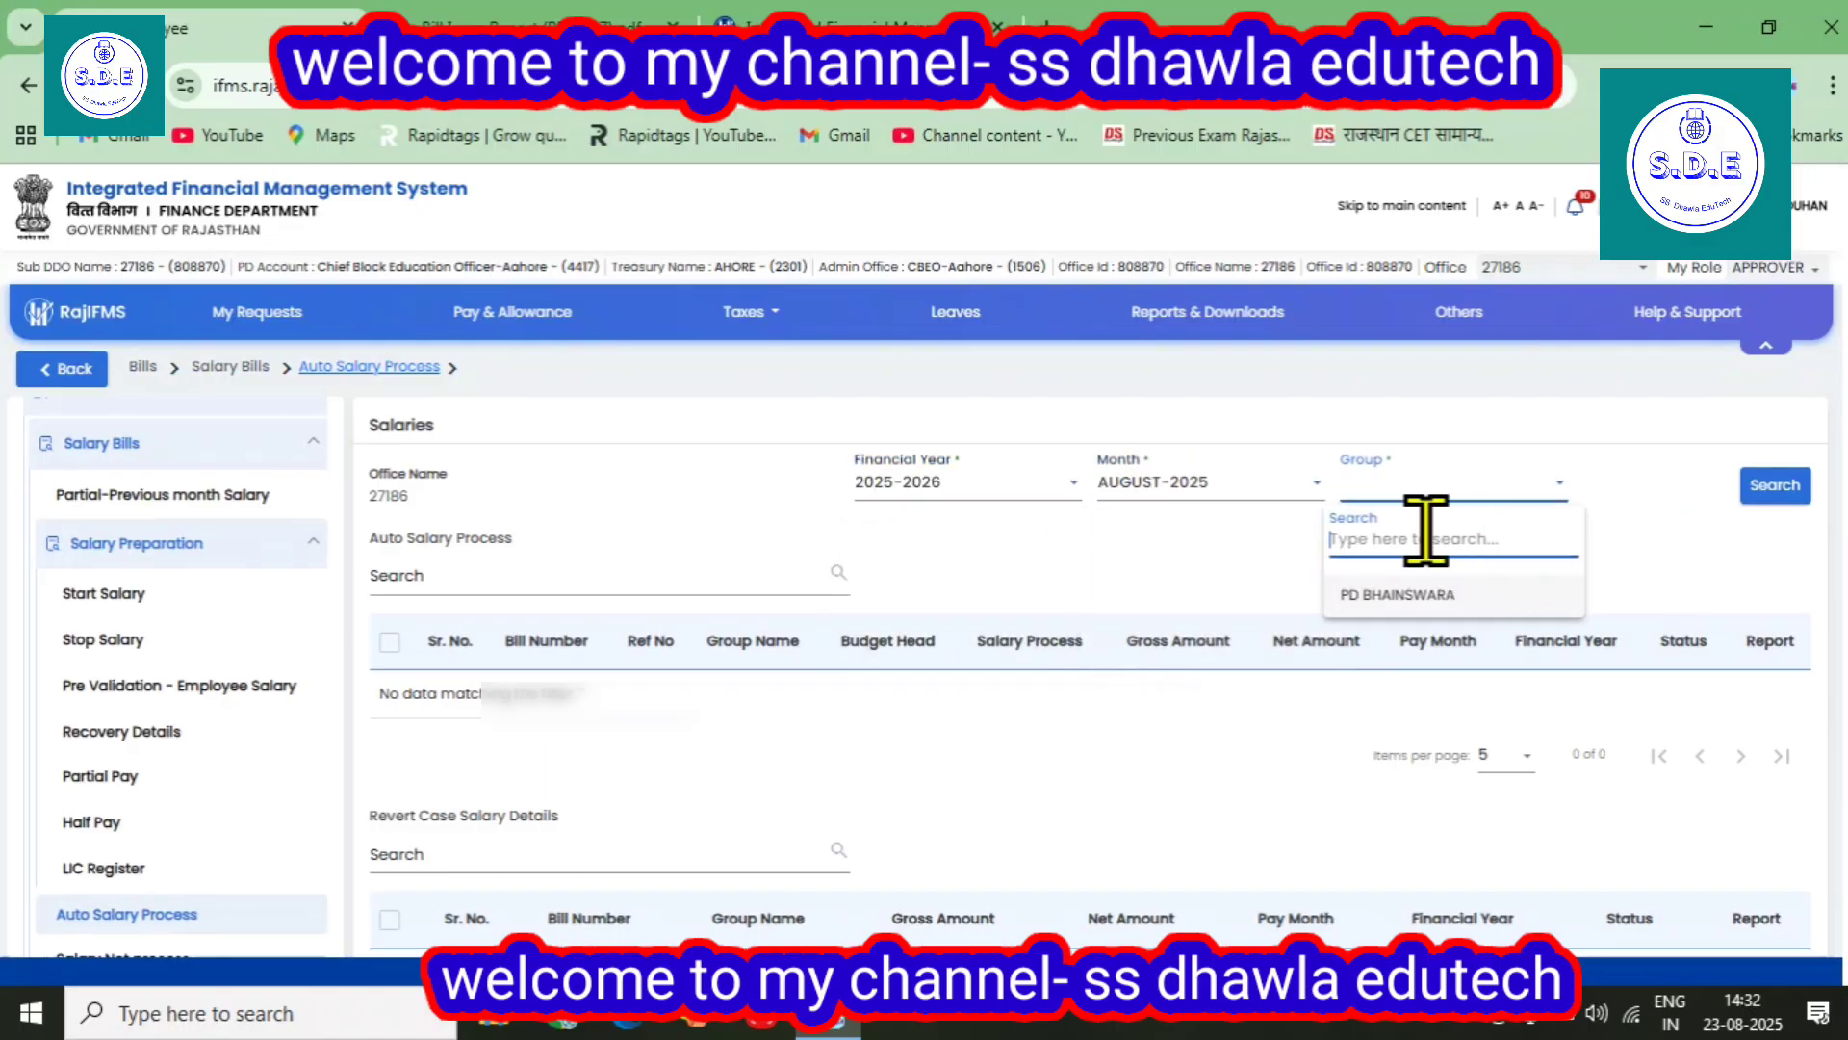
pyautogui.click(1400, 595)
pyautogui.click(1752, 485)
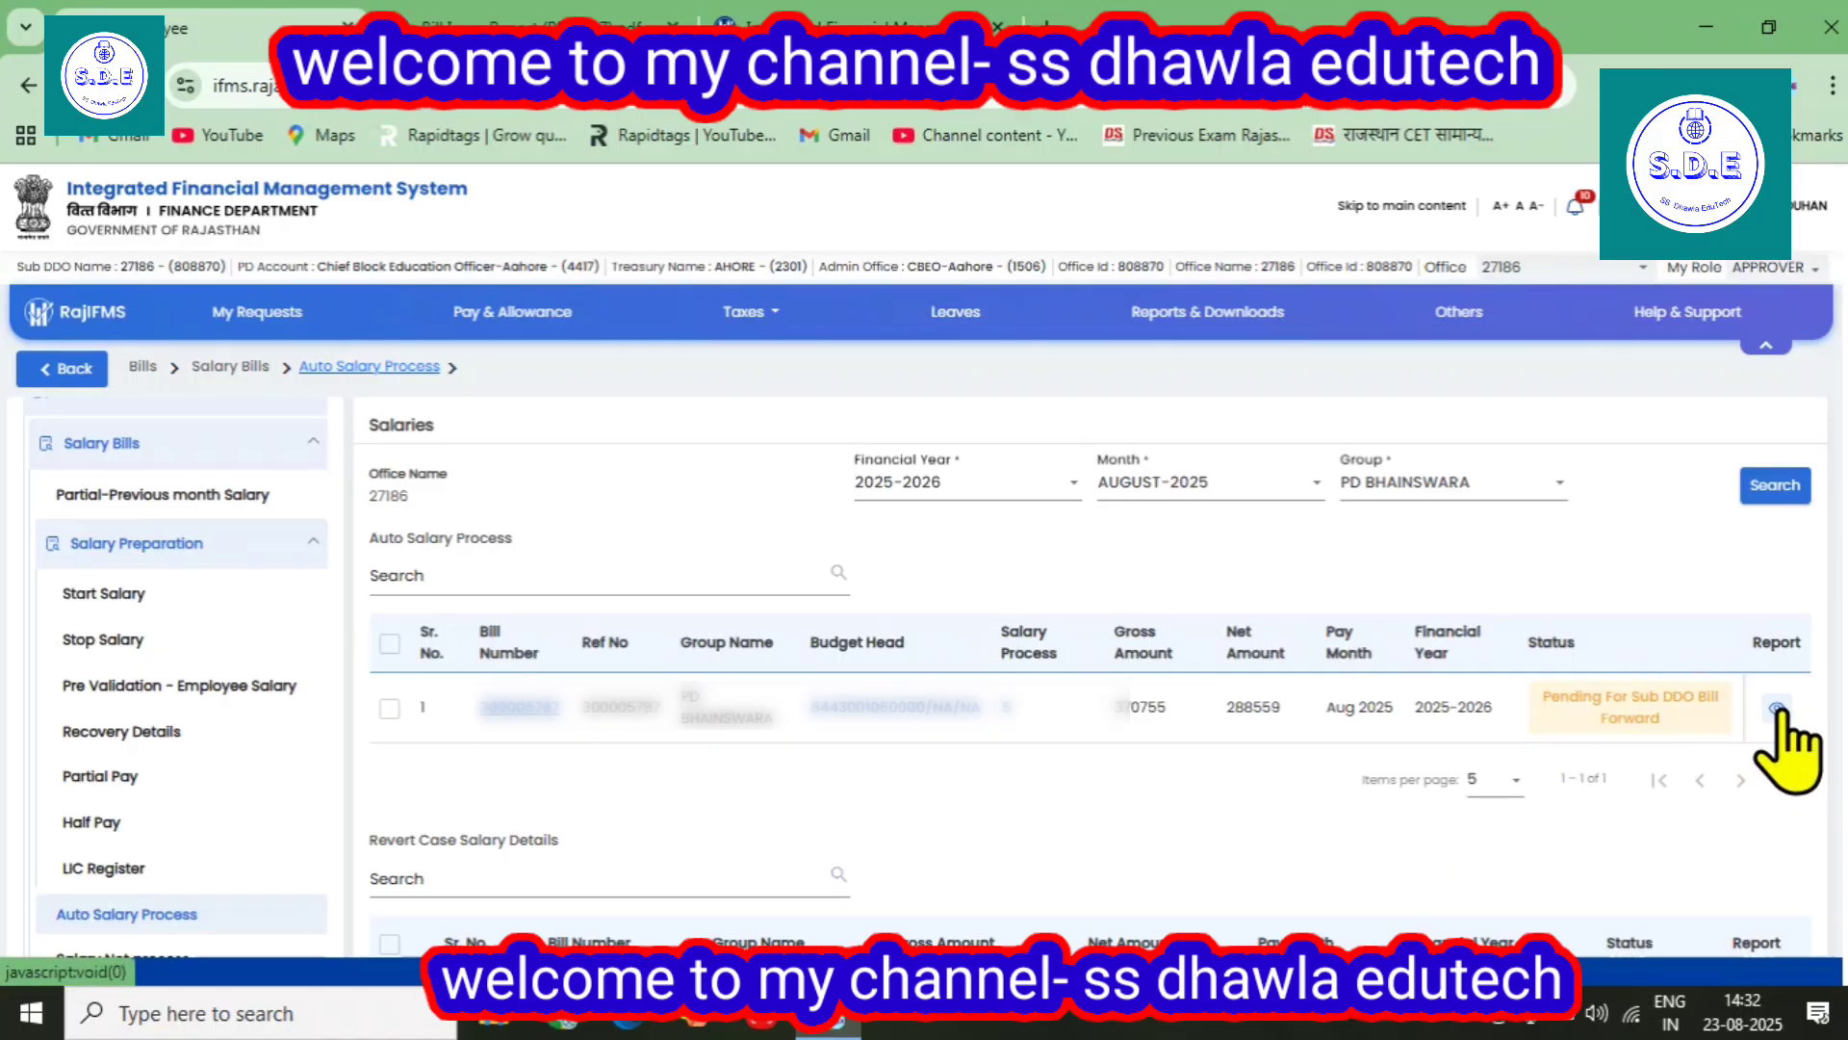
# Select the August 2025 bill and open its pay bill details to review the employee rows
pyautogui.click(390, 708)
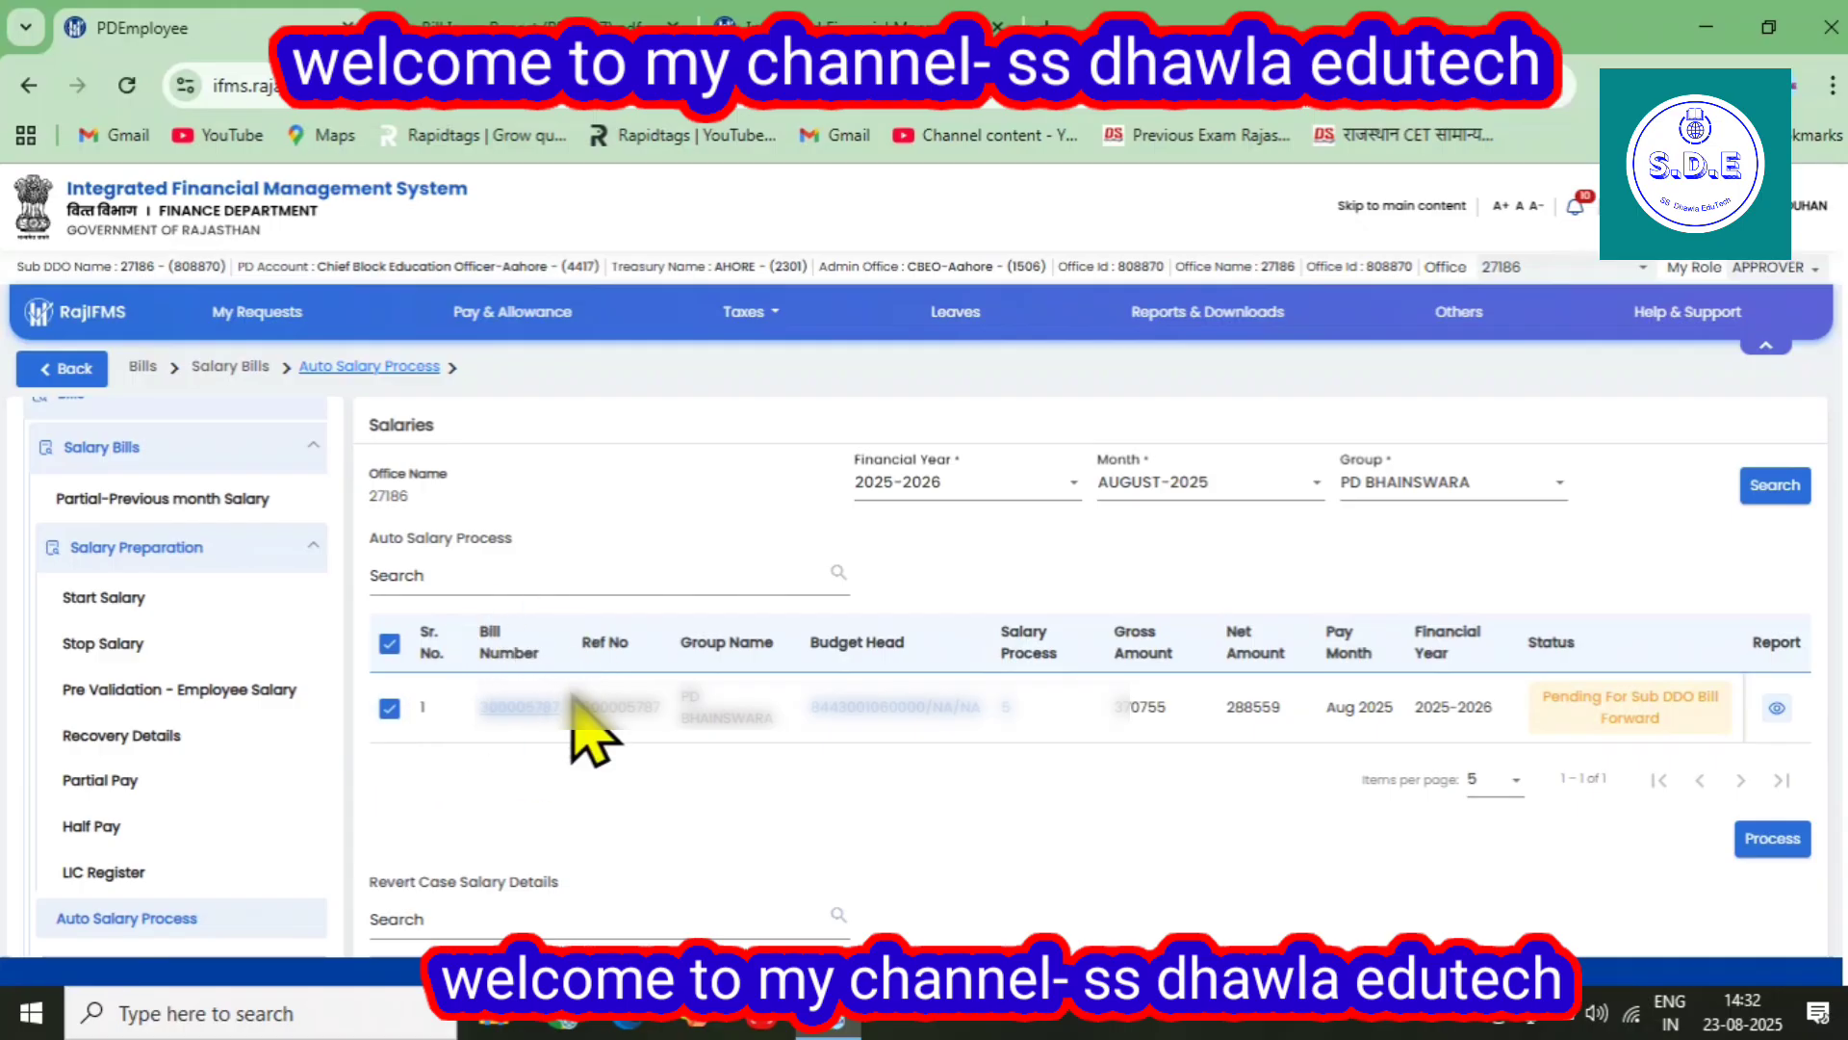
pyautogui.click(509, 713)
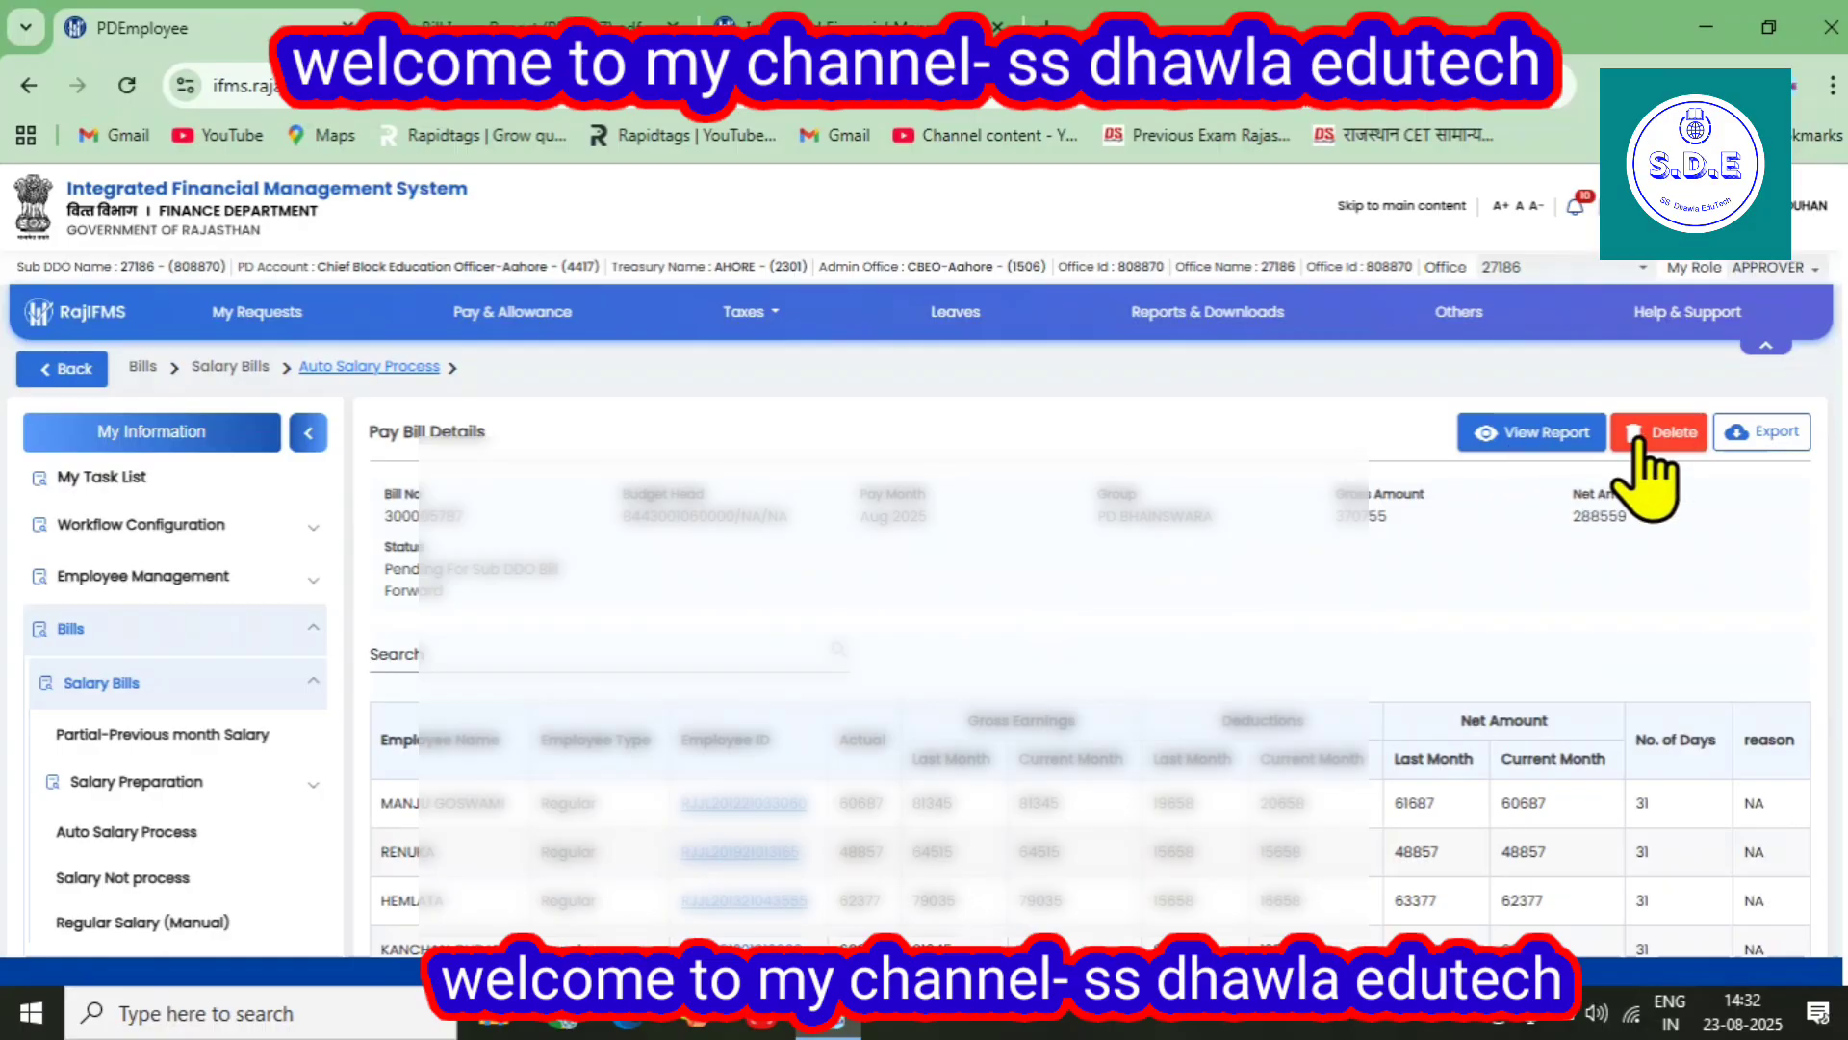
pyautogui.scroll(-4, 1280, 684)
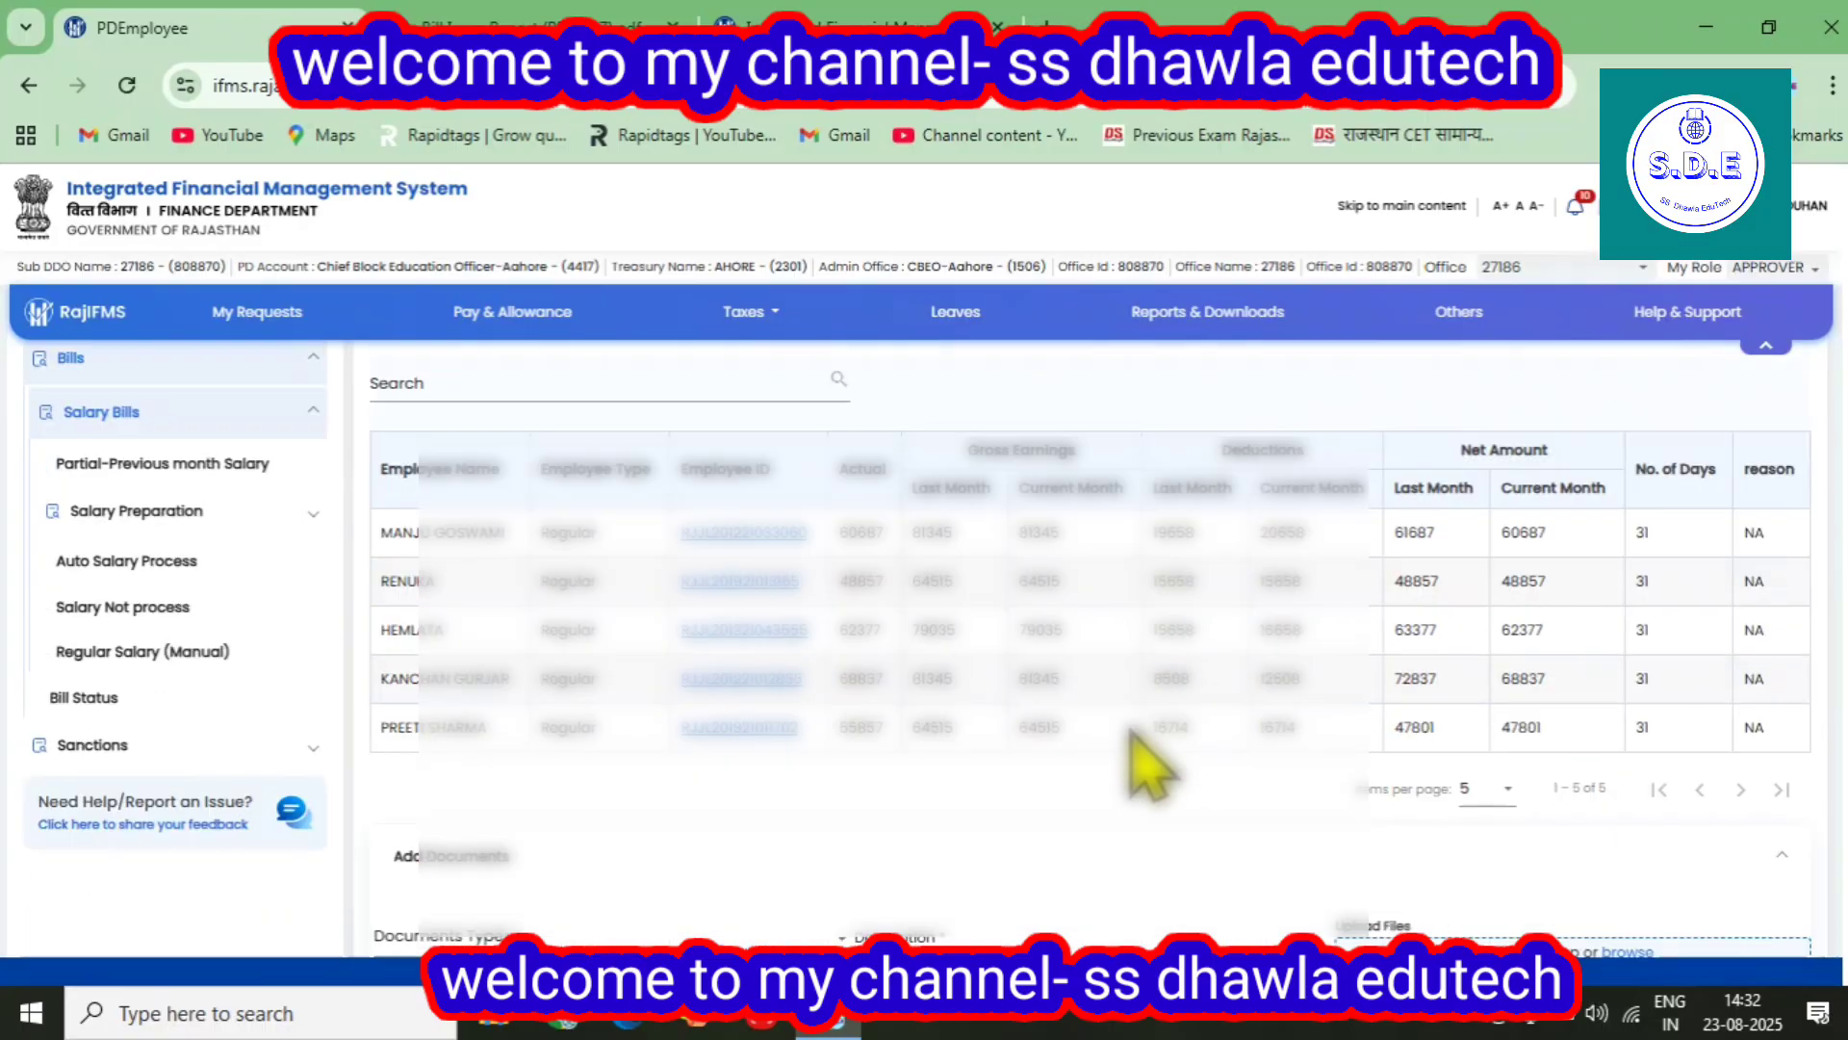
pyautogui.scroll(4, 1294, 707)
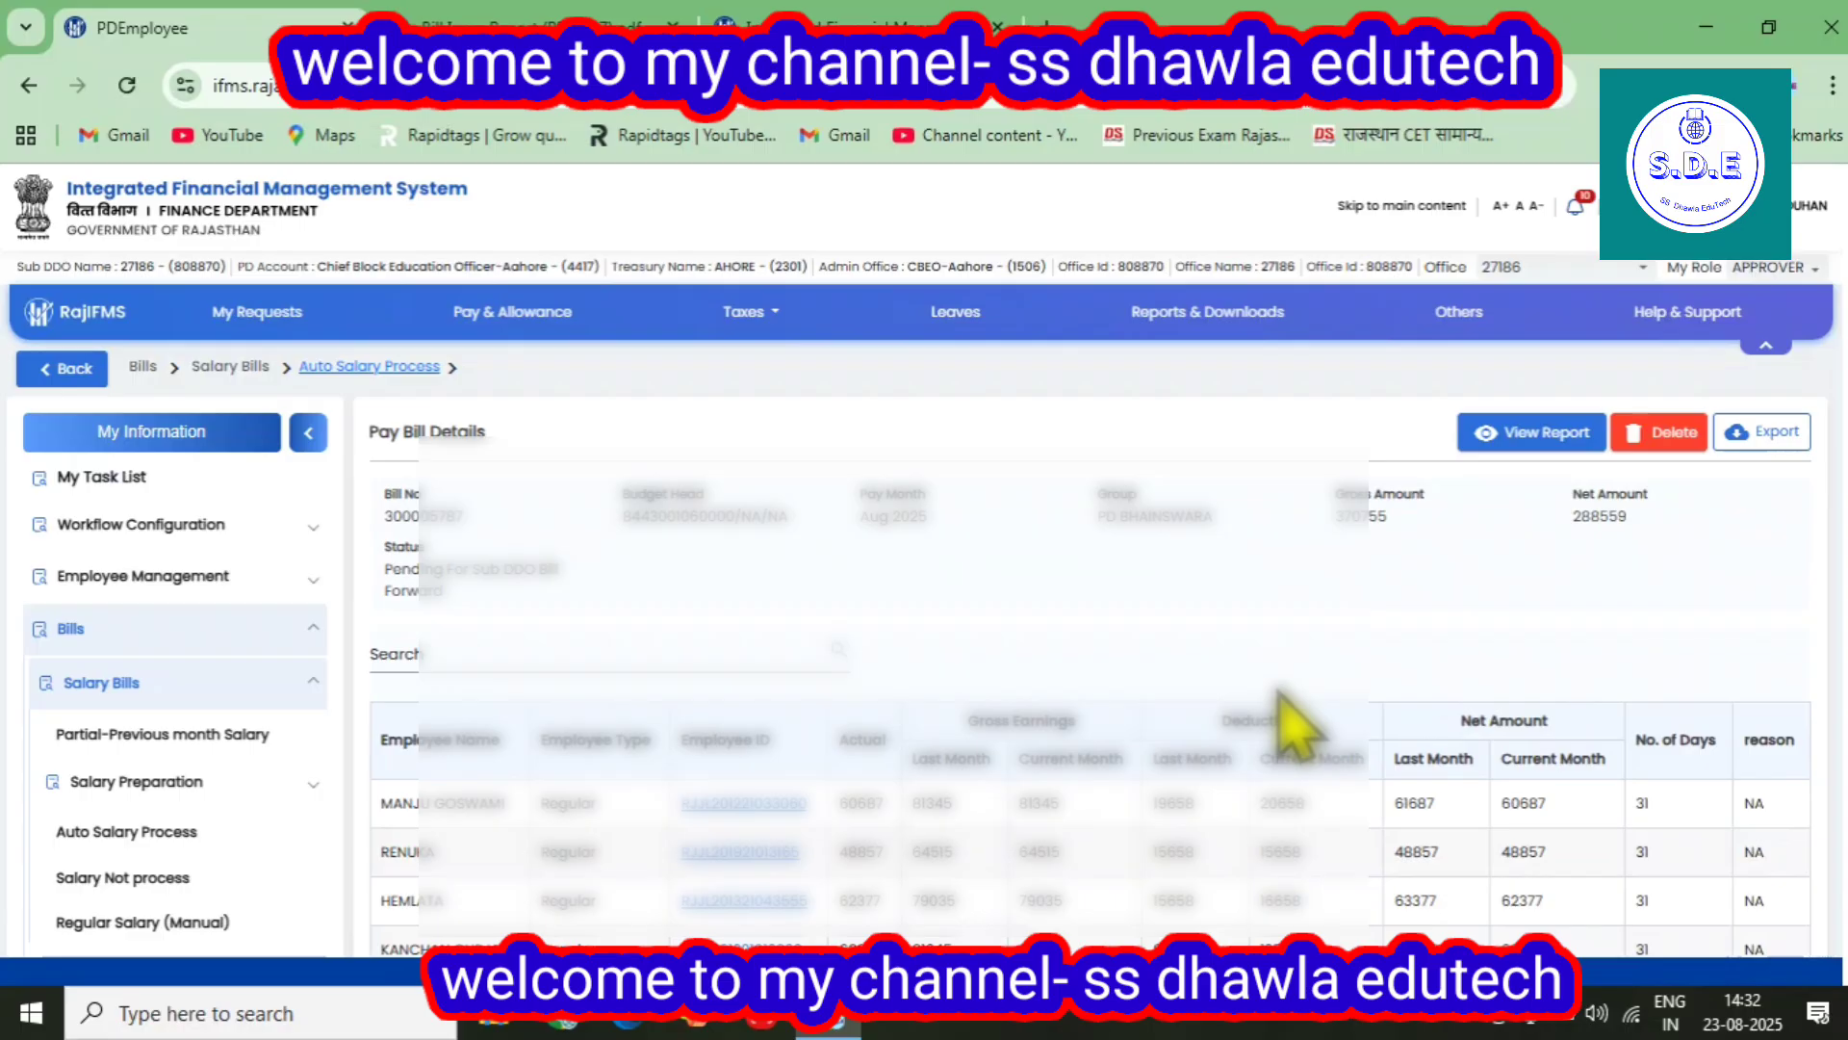
# Start deleting the pay bill and cancel at the confirmation warning
pyautogui.click(1675, 435)
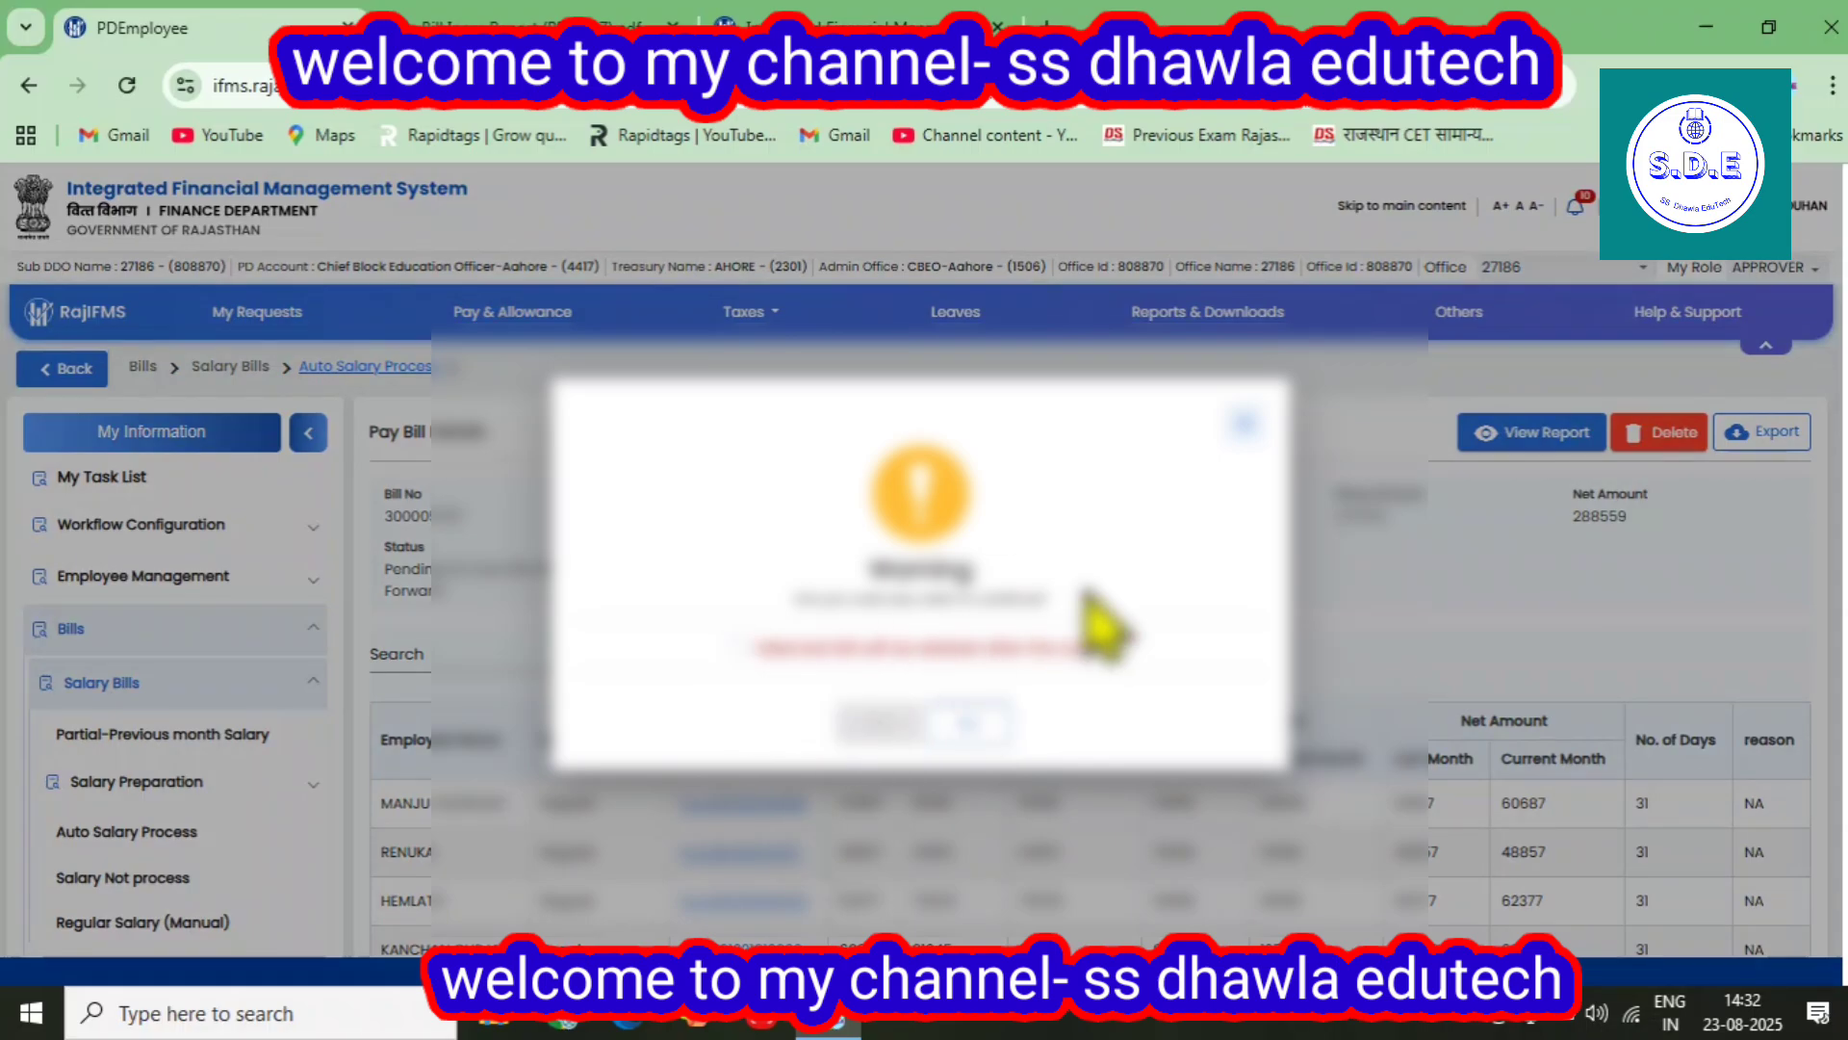
pyautogui.click(1237, 424)
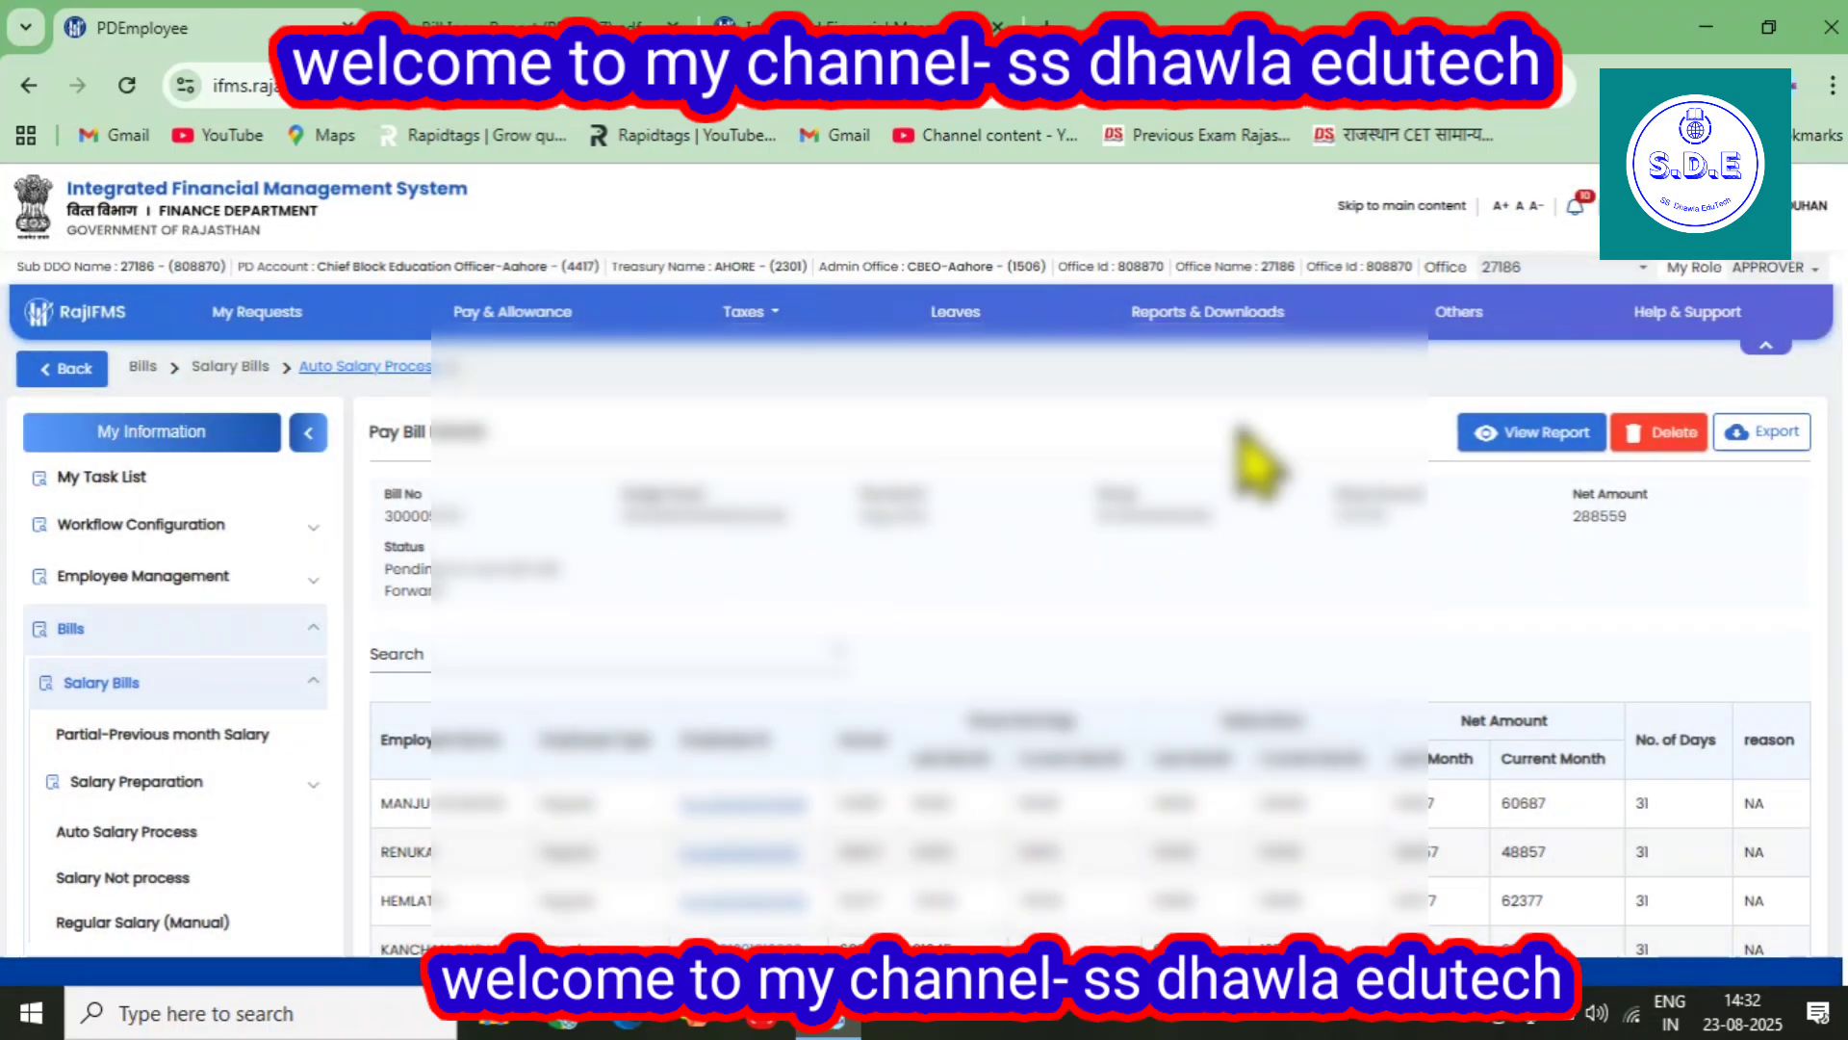
# Set the document type to Other in the pay bill's Add Documents section
pyautogui.scroll(-3, 1251, 462)
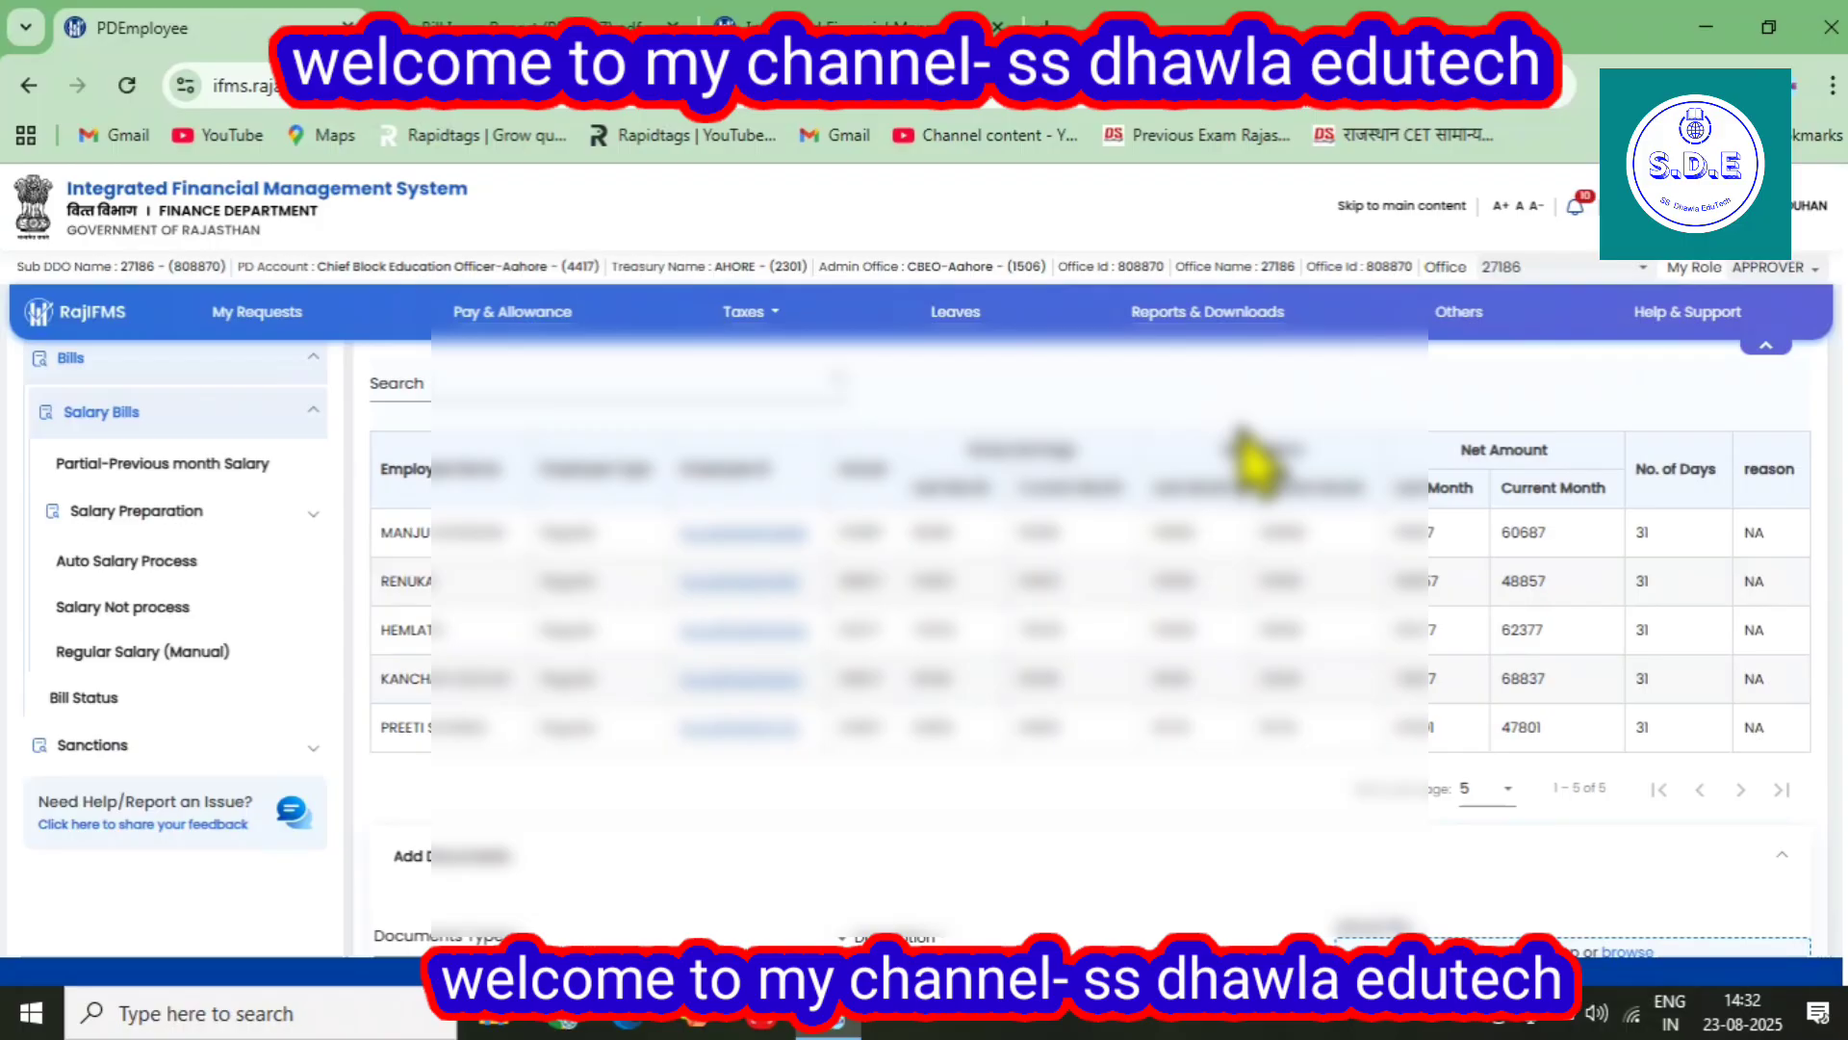
pyautogui.scroll(-1, 539, 838)
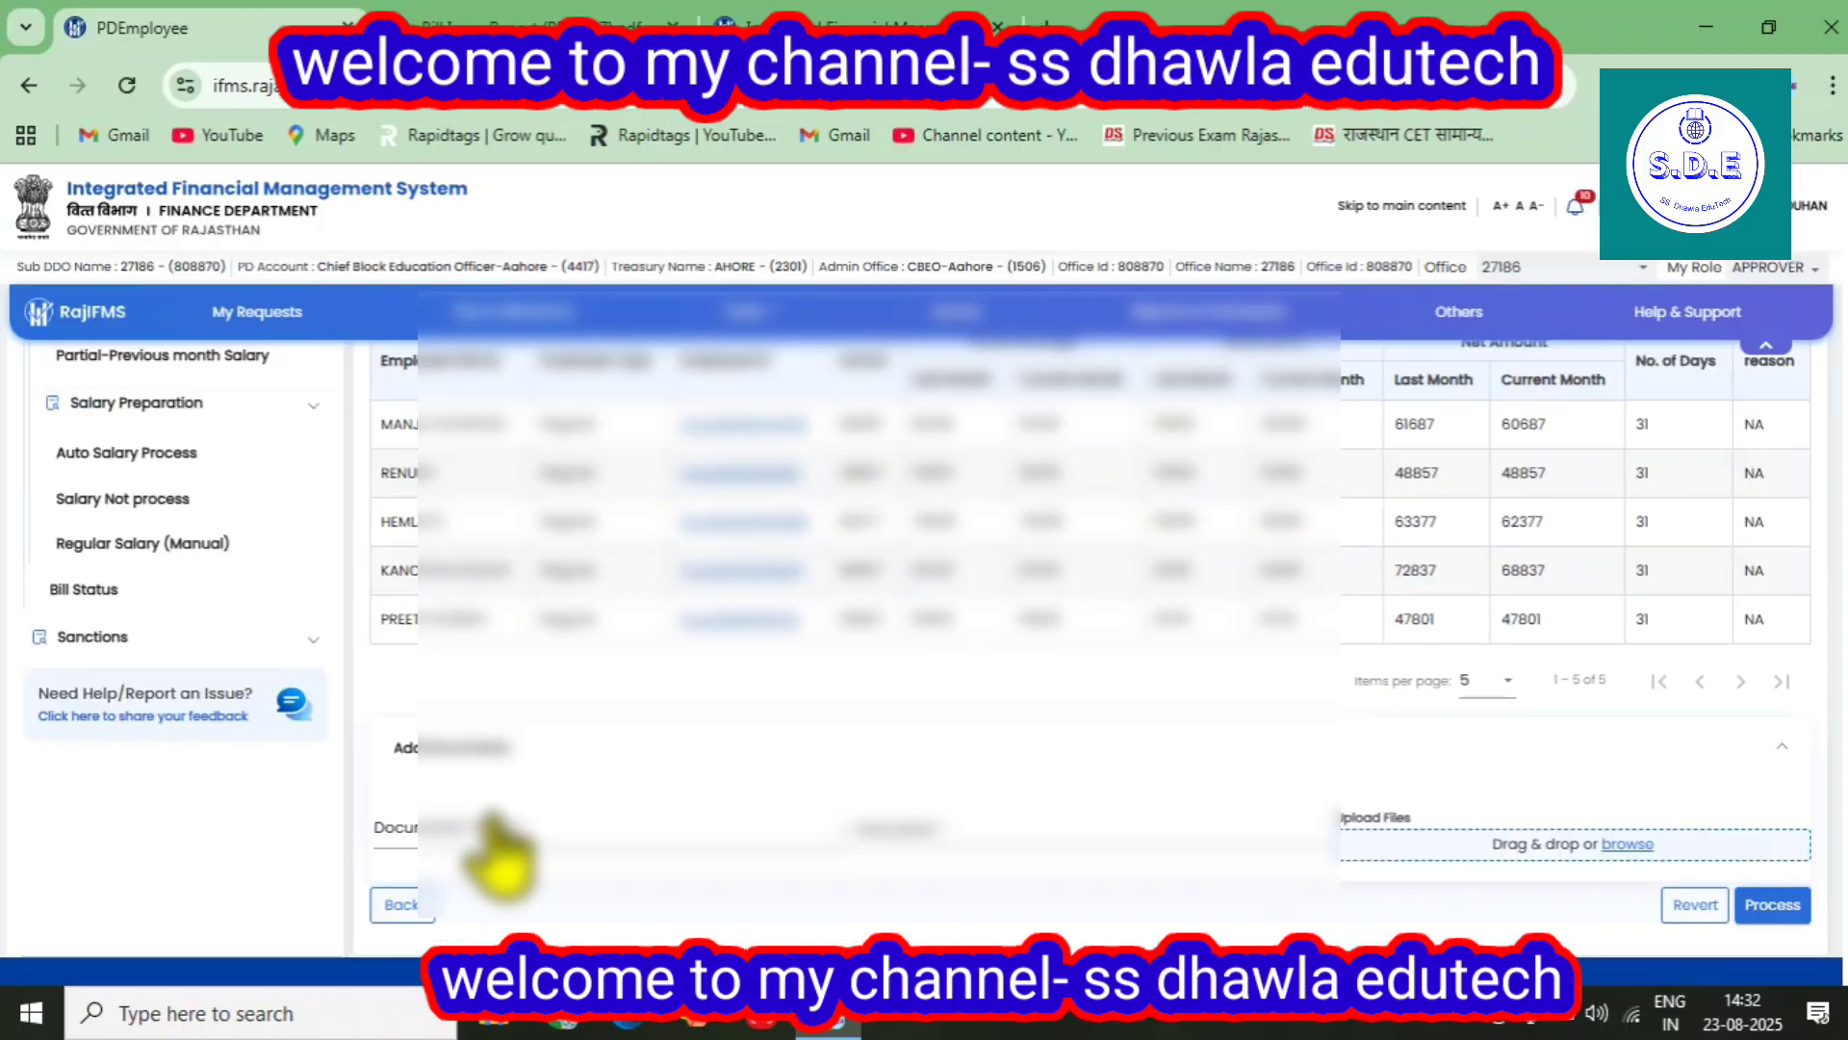
pyautogui.scroll(3, 1584, 673)
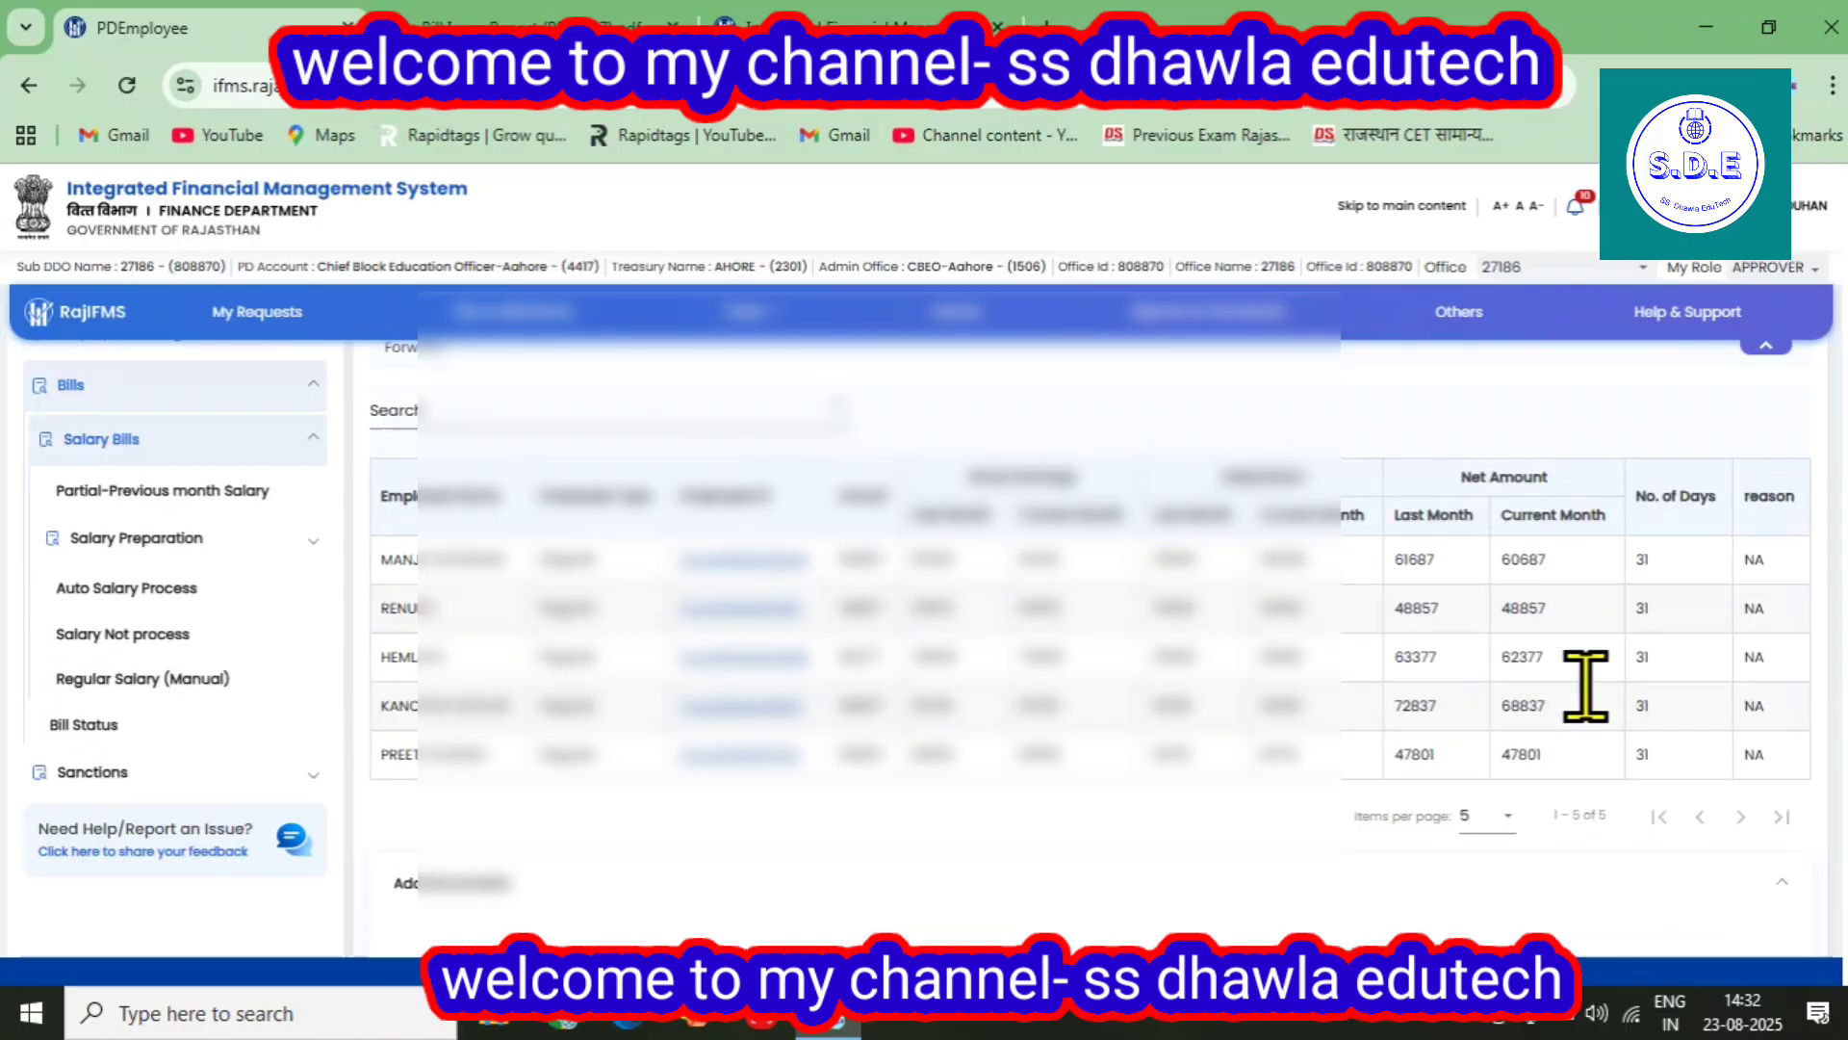
pyautogui.scroll(1, 639, 515)
pyautogui.scroll(-4, 763, 577)
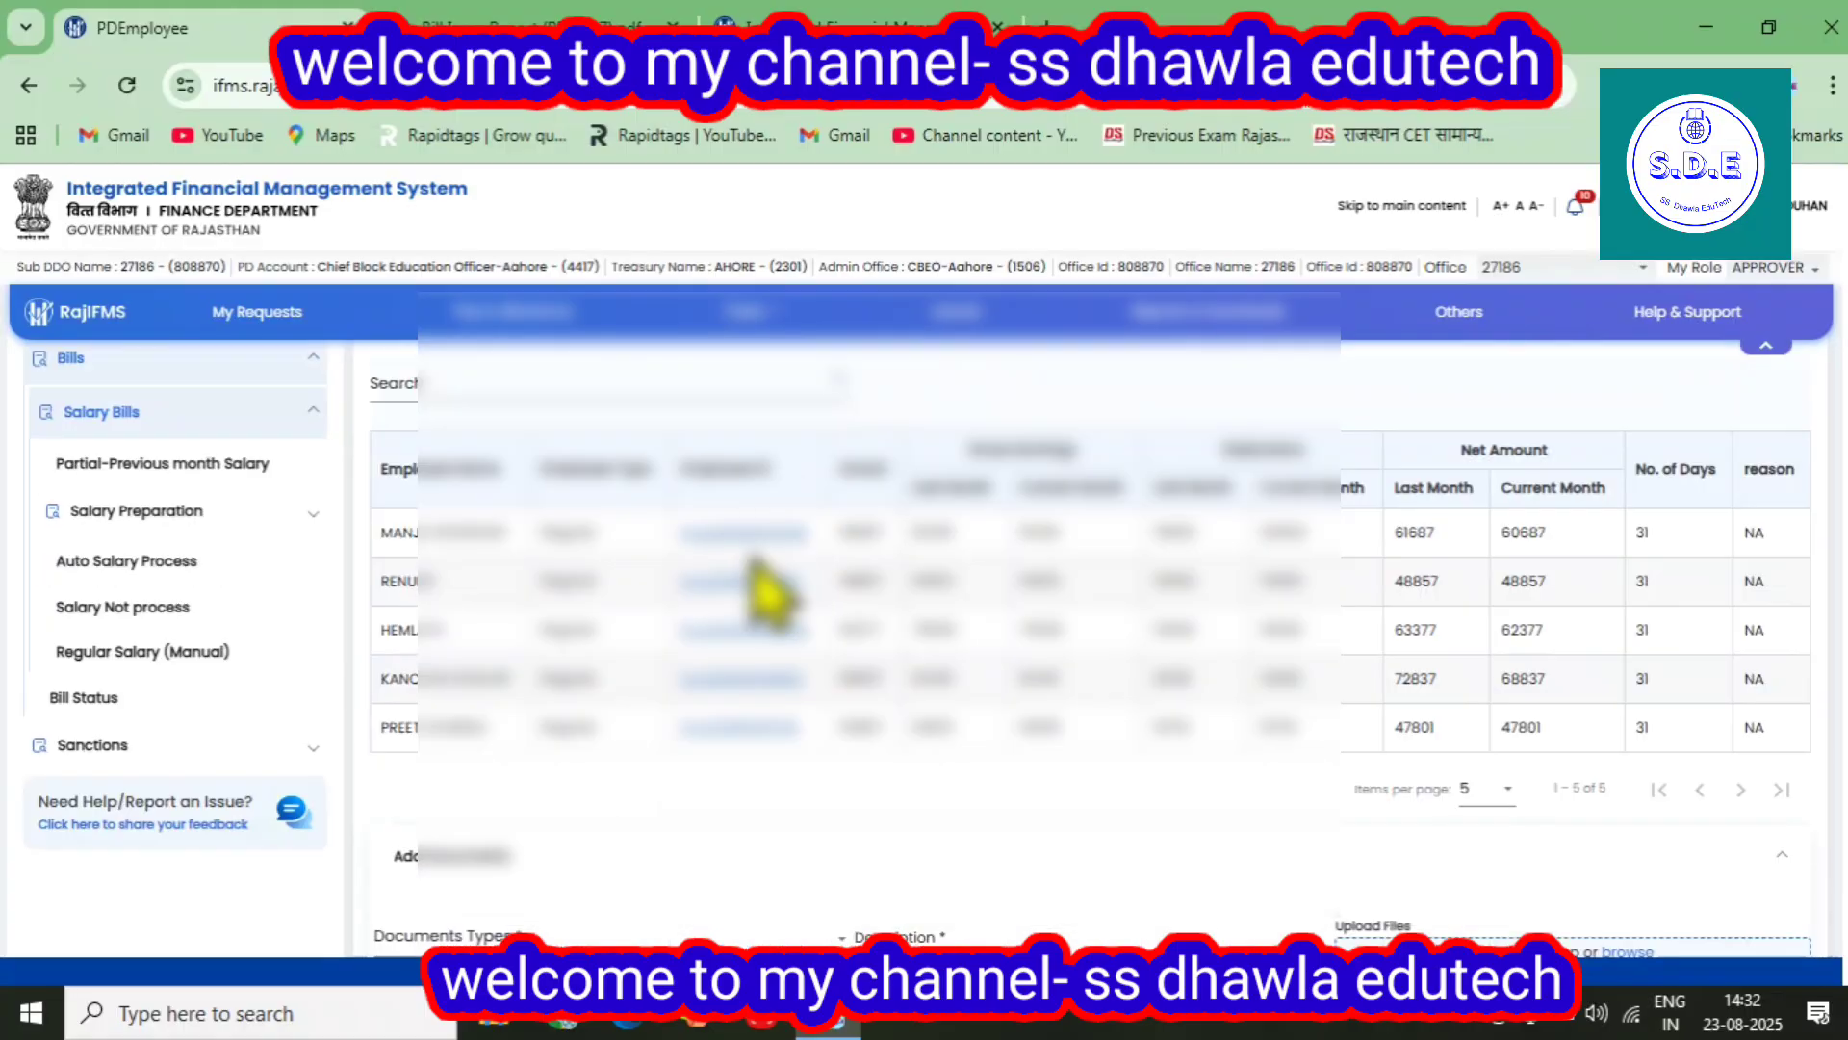
pyautogui.click(416, 836)
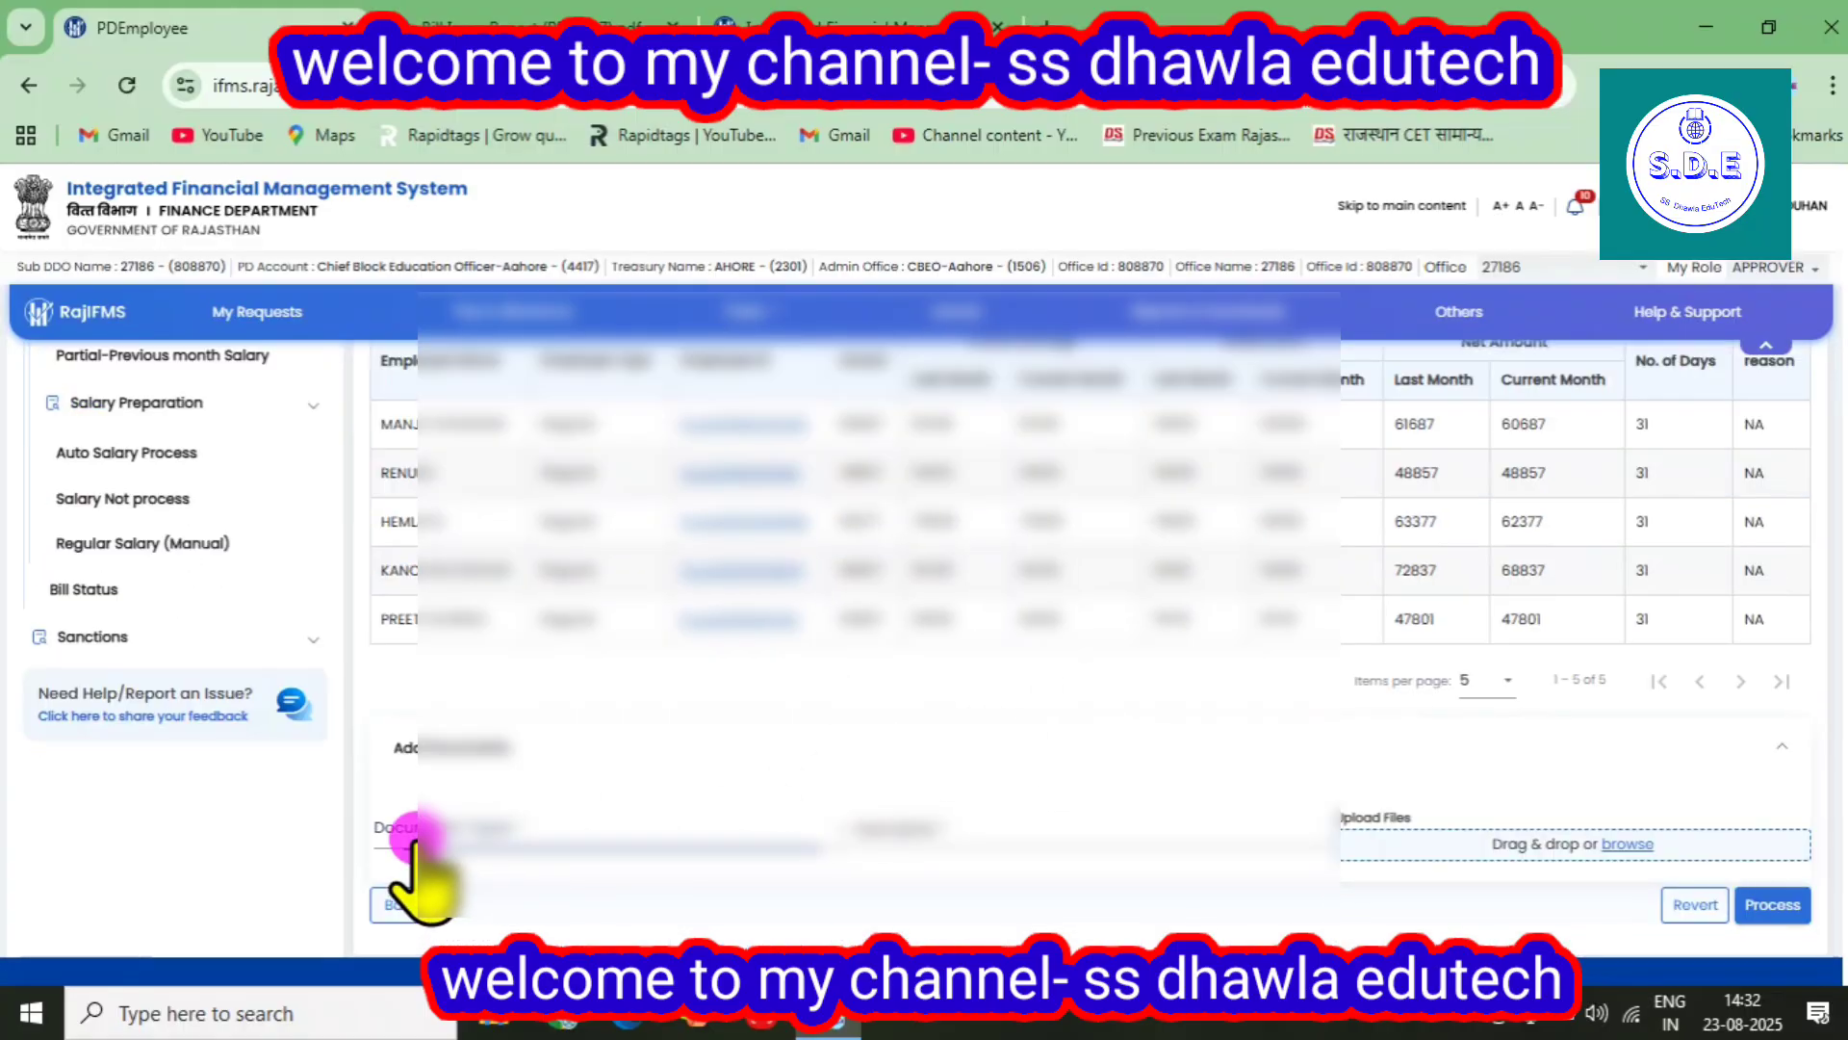
pyautogui.click(395, 776)
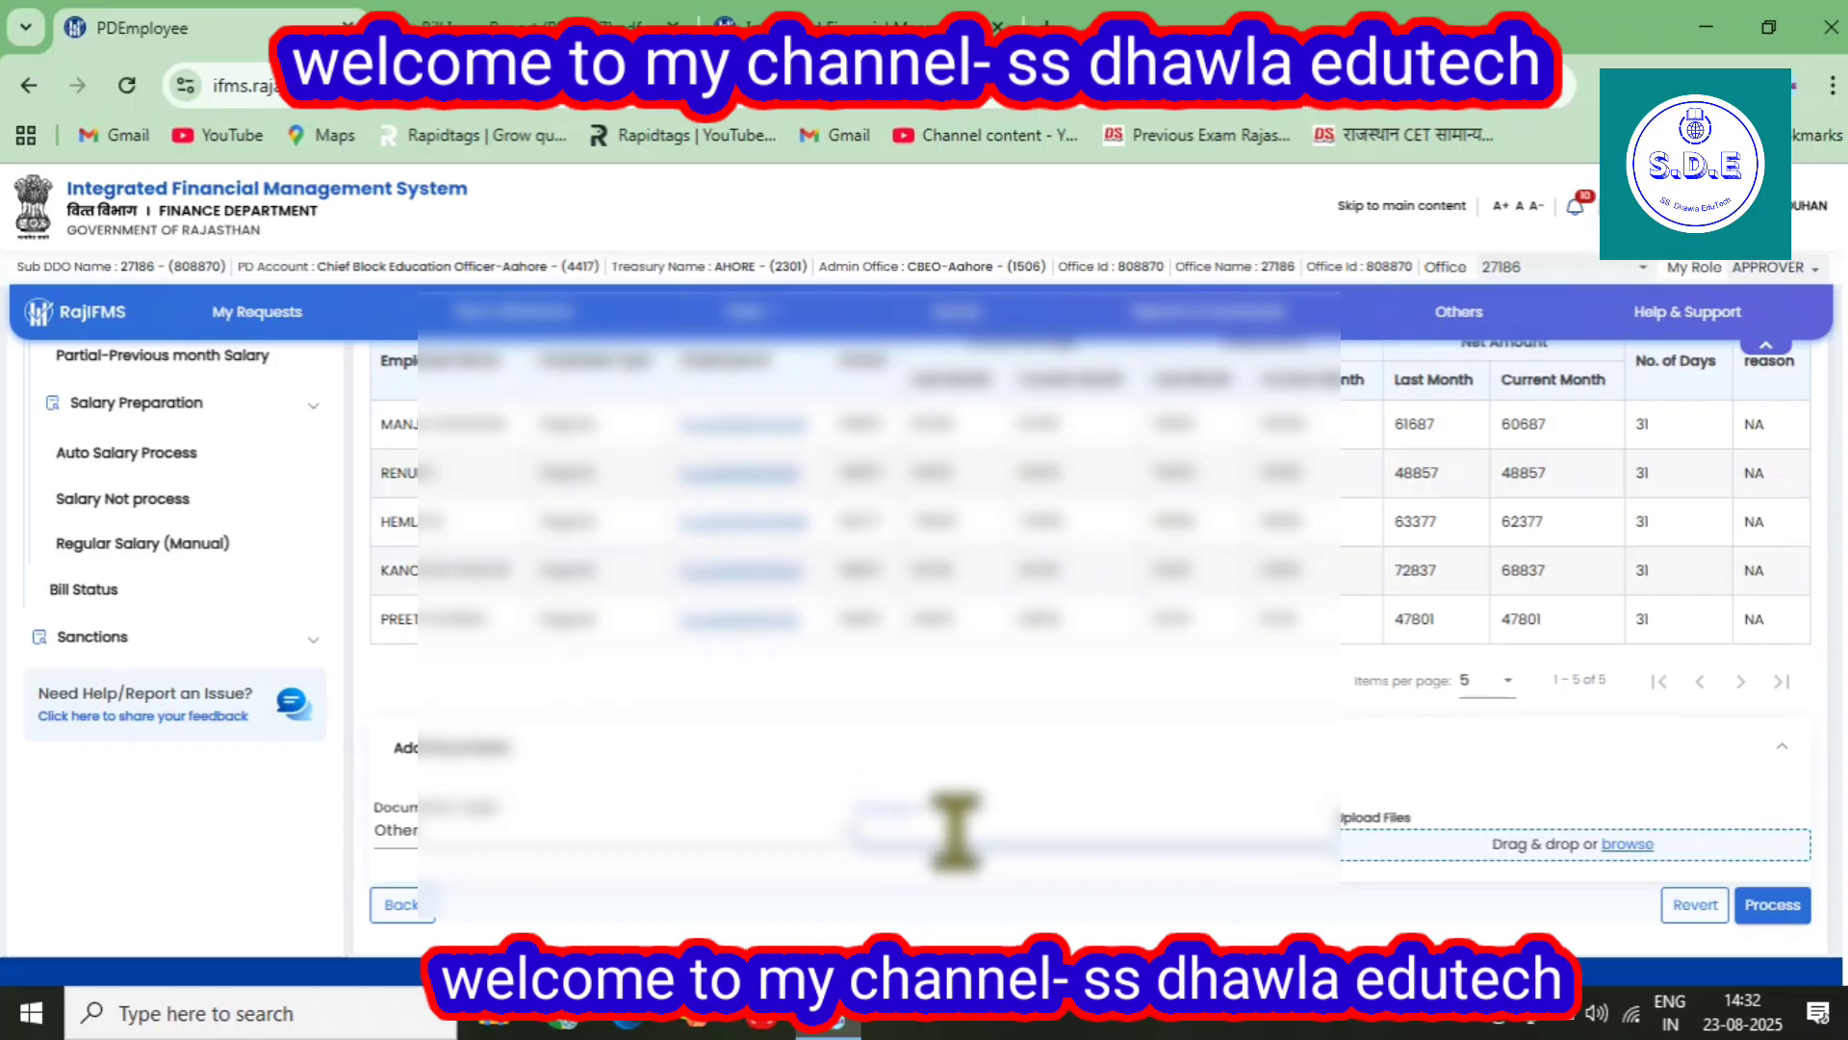
# Start processing the pay bill, tick all declarations in the confirmation dialog, and close it without submitting
pyautogui.click(1748, 904)
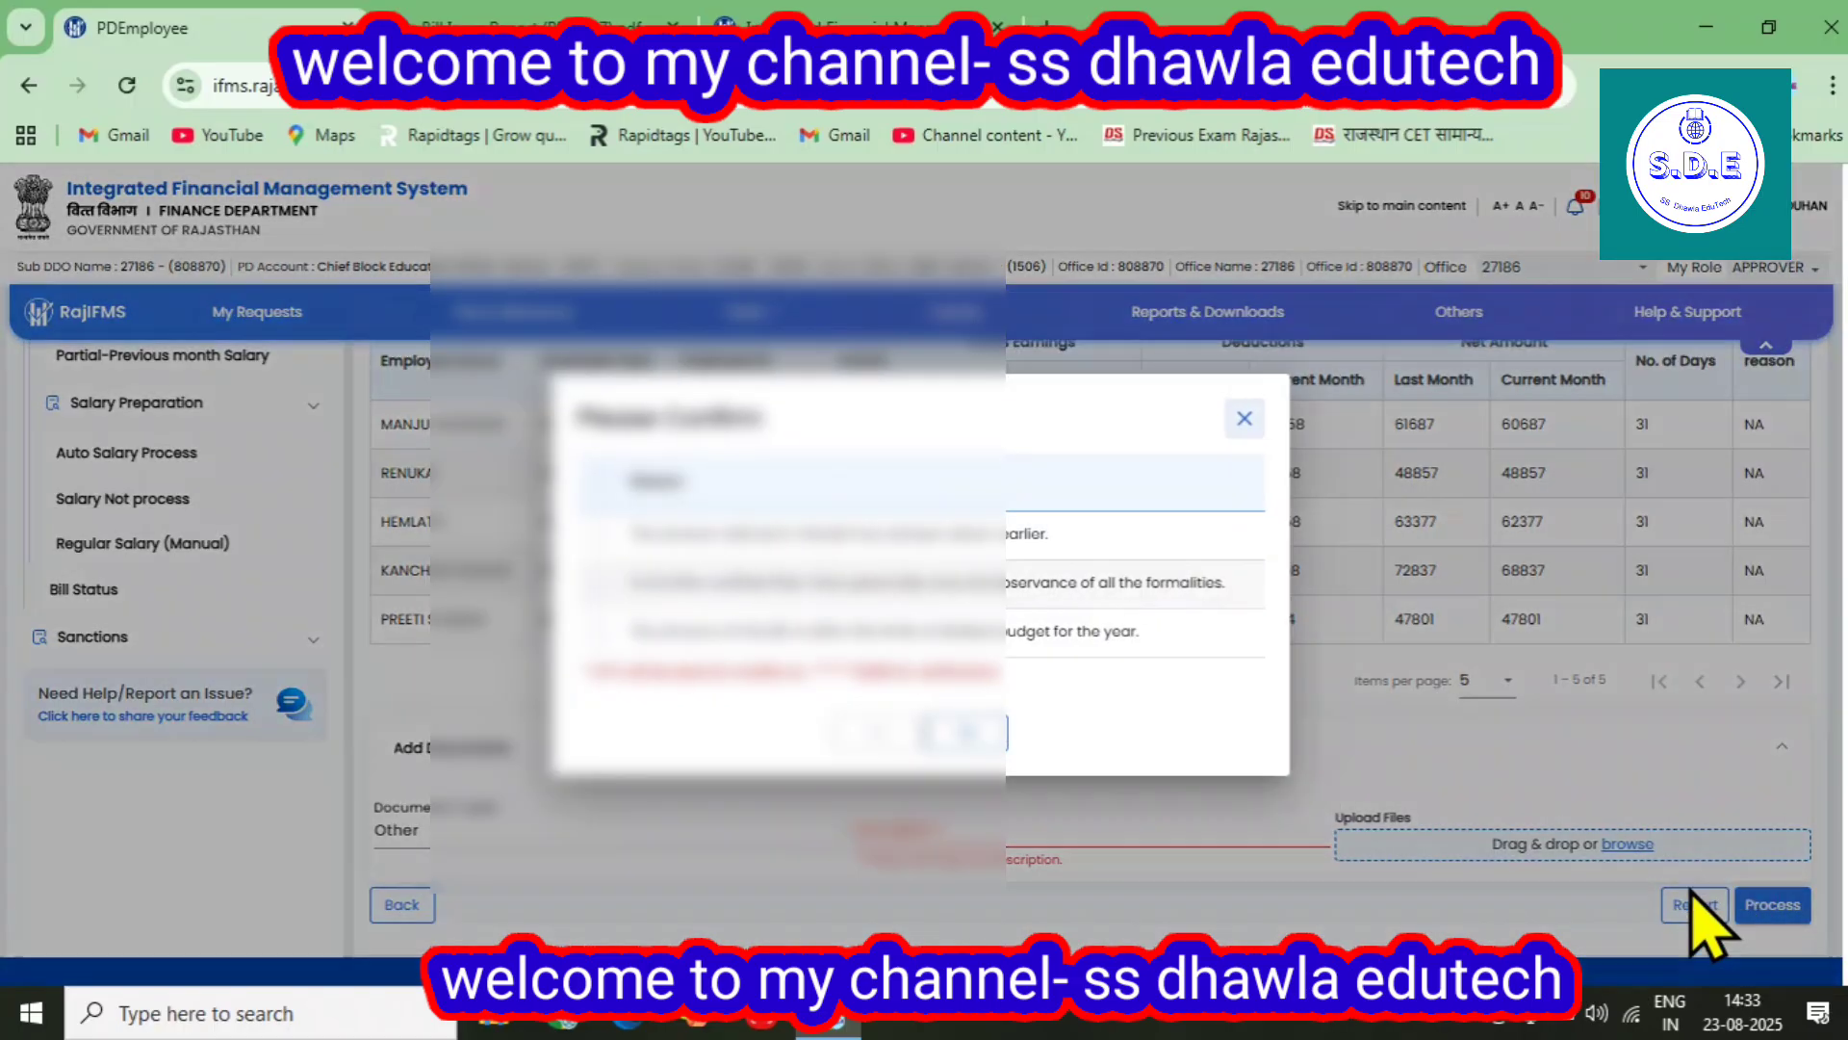
pyautogui.click(597, 481)
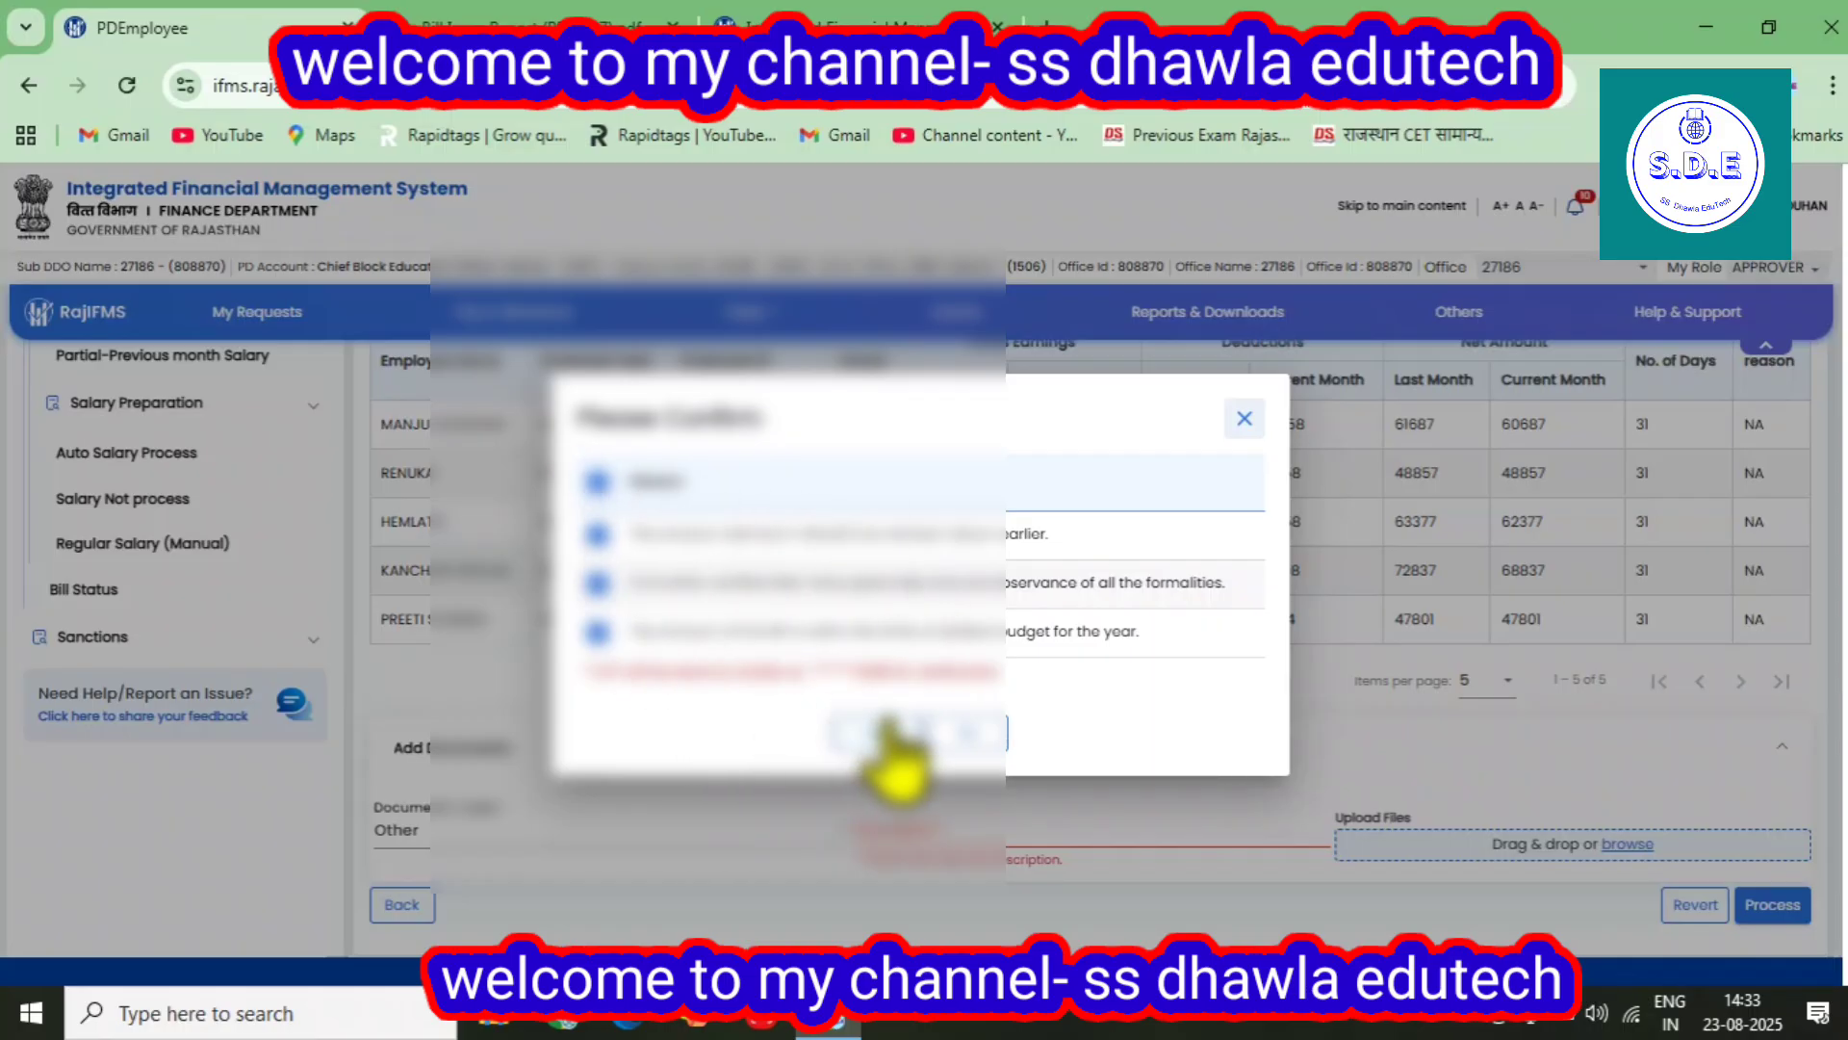
pyautogui.click(1242, 420)
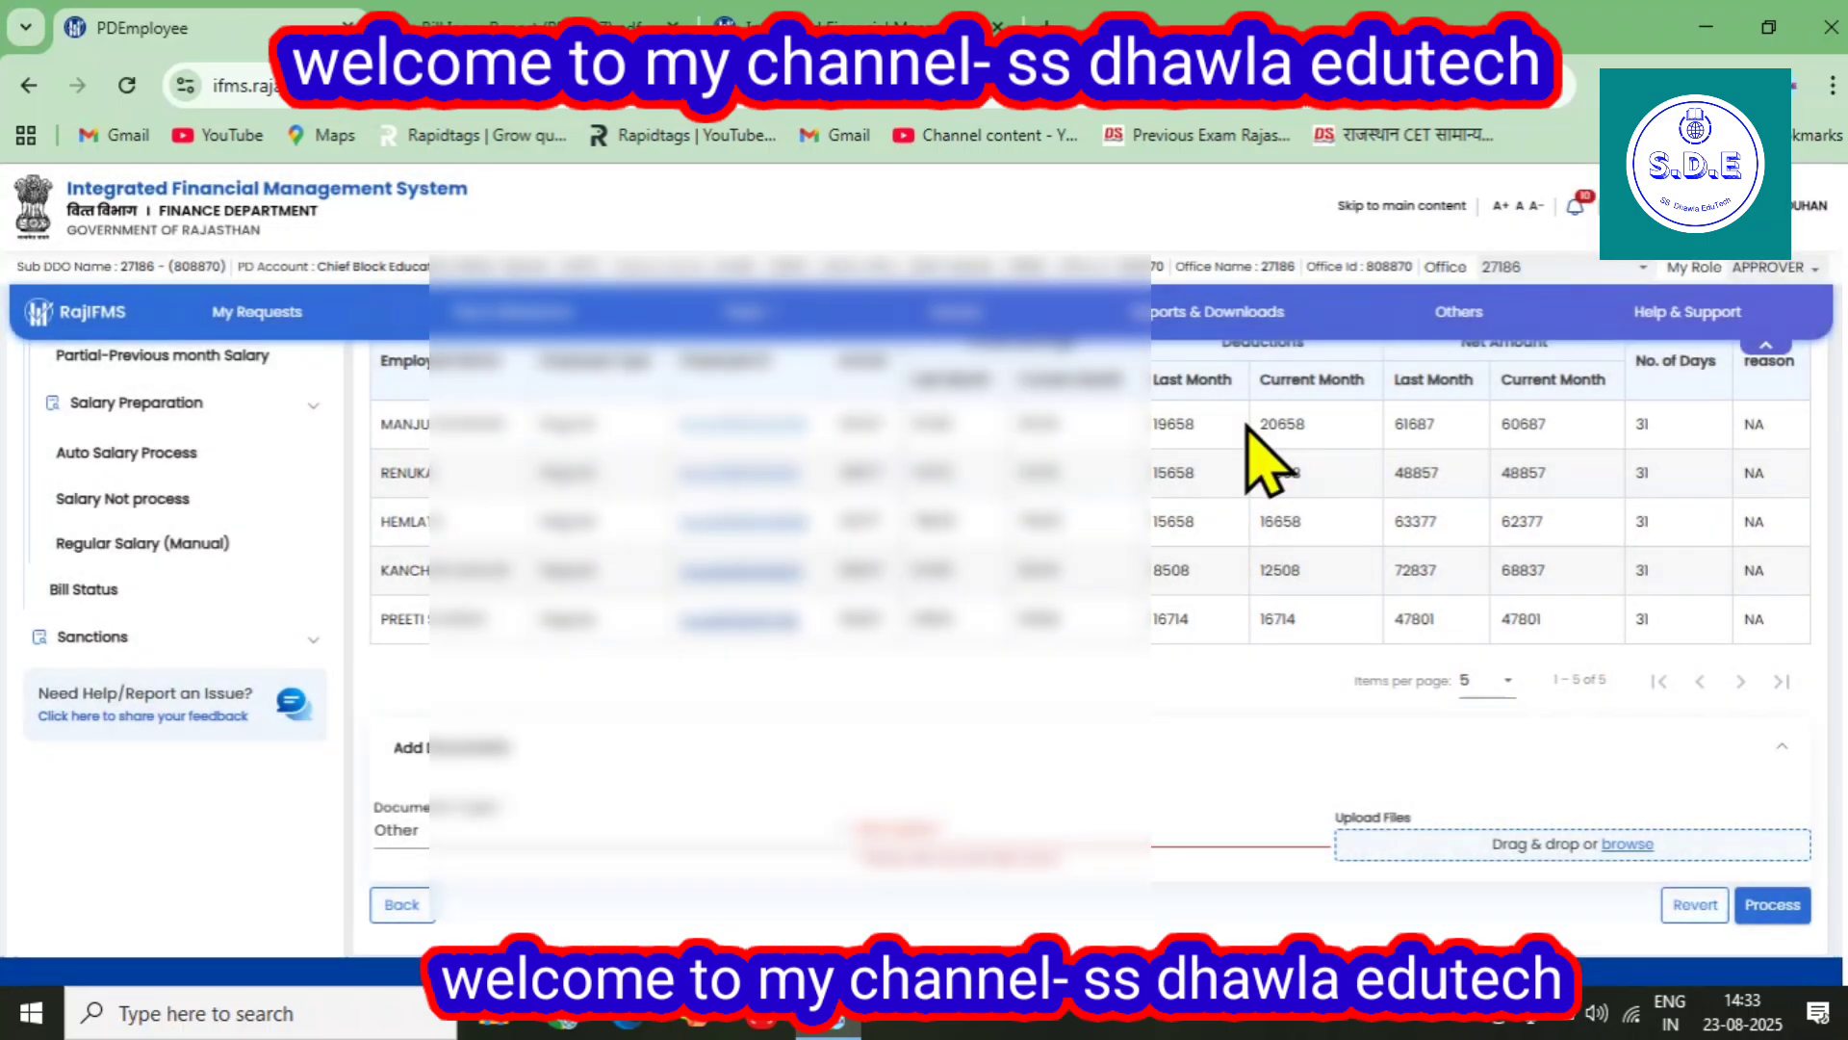
# Leave the pay bill details and open the individual allowance sanction page under Salary Sanctions
pyautogui.scroll(3, 1247, 427)
pyautogui.scroll(1, 1237, 445)
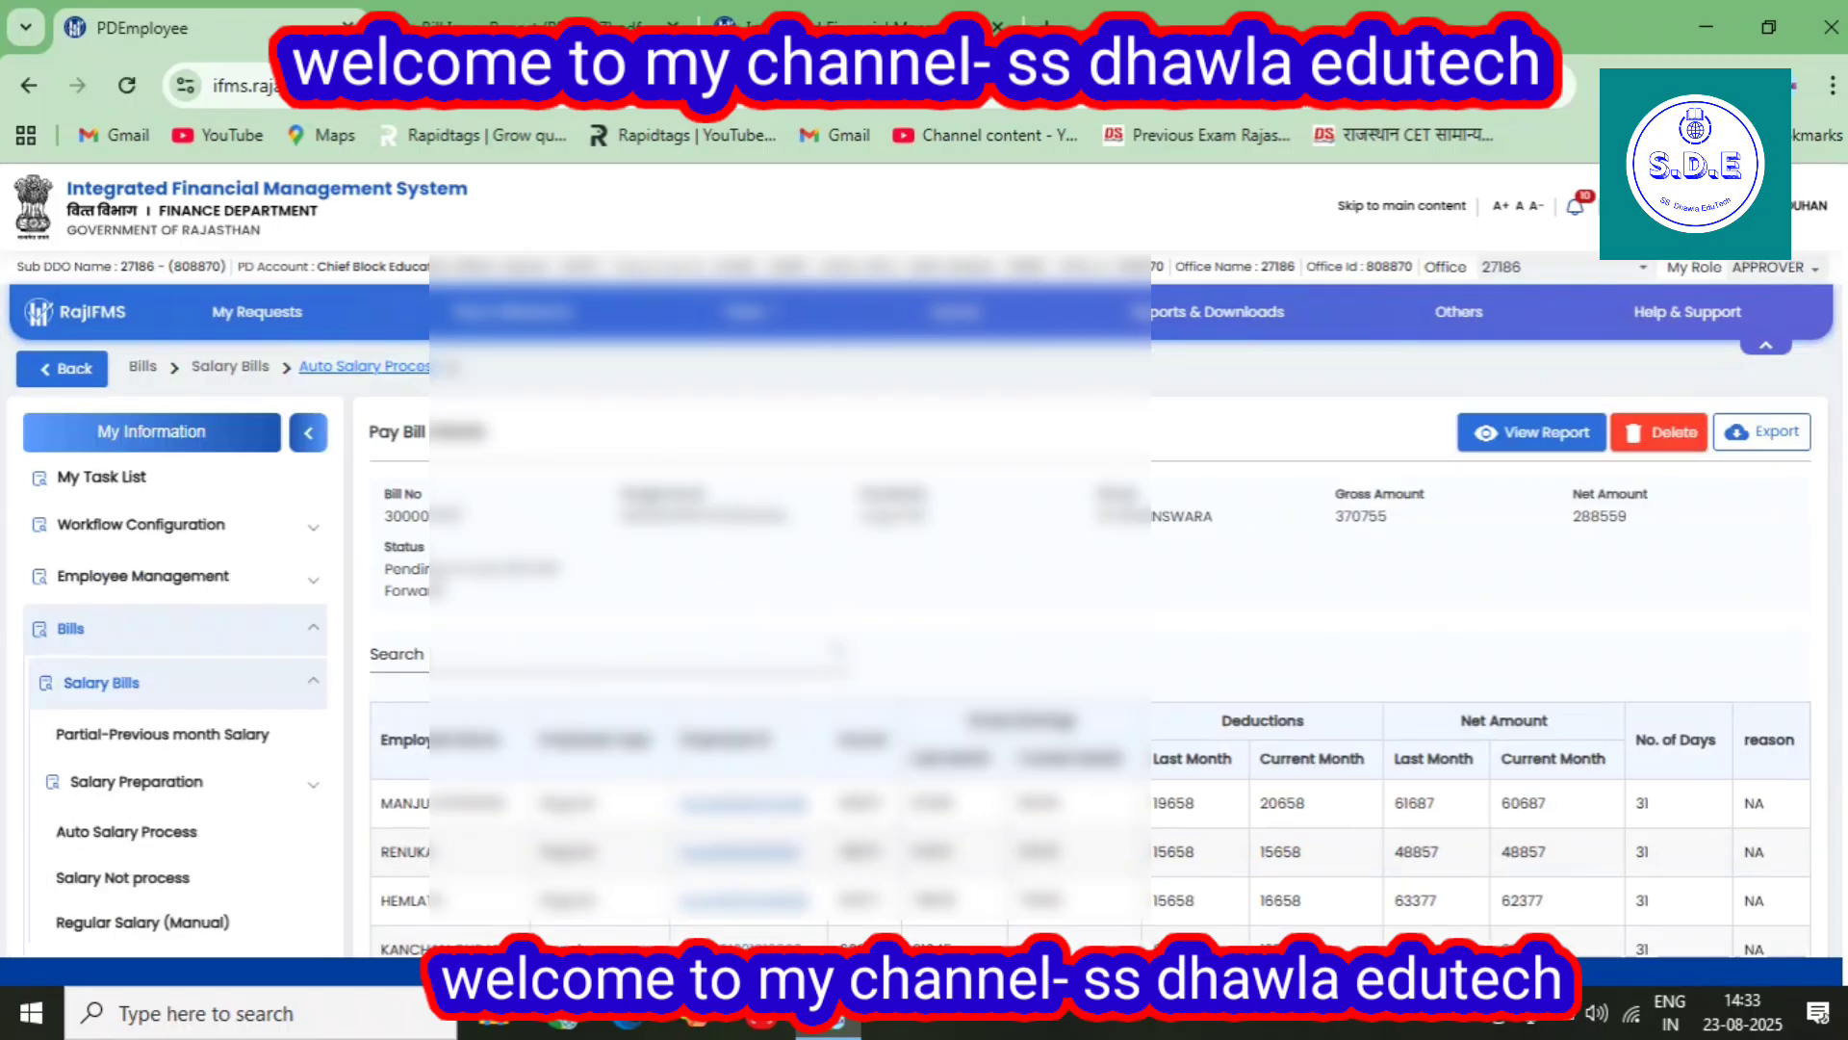
pyautogui.scroll(-4, 182, 565)
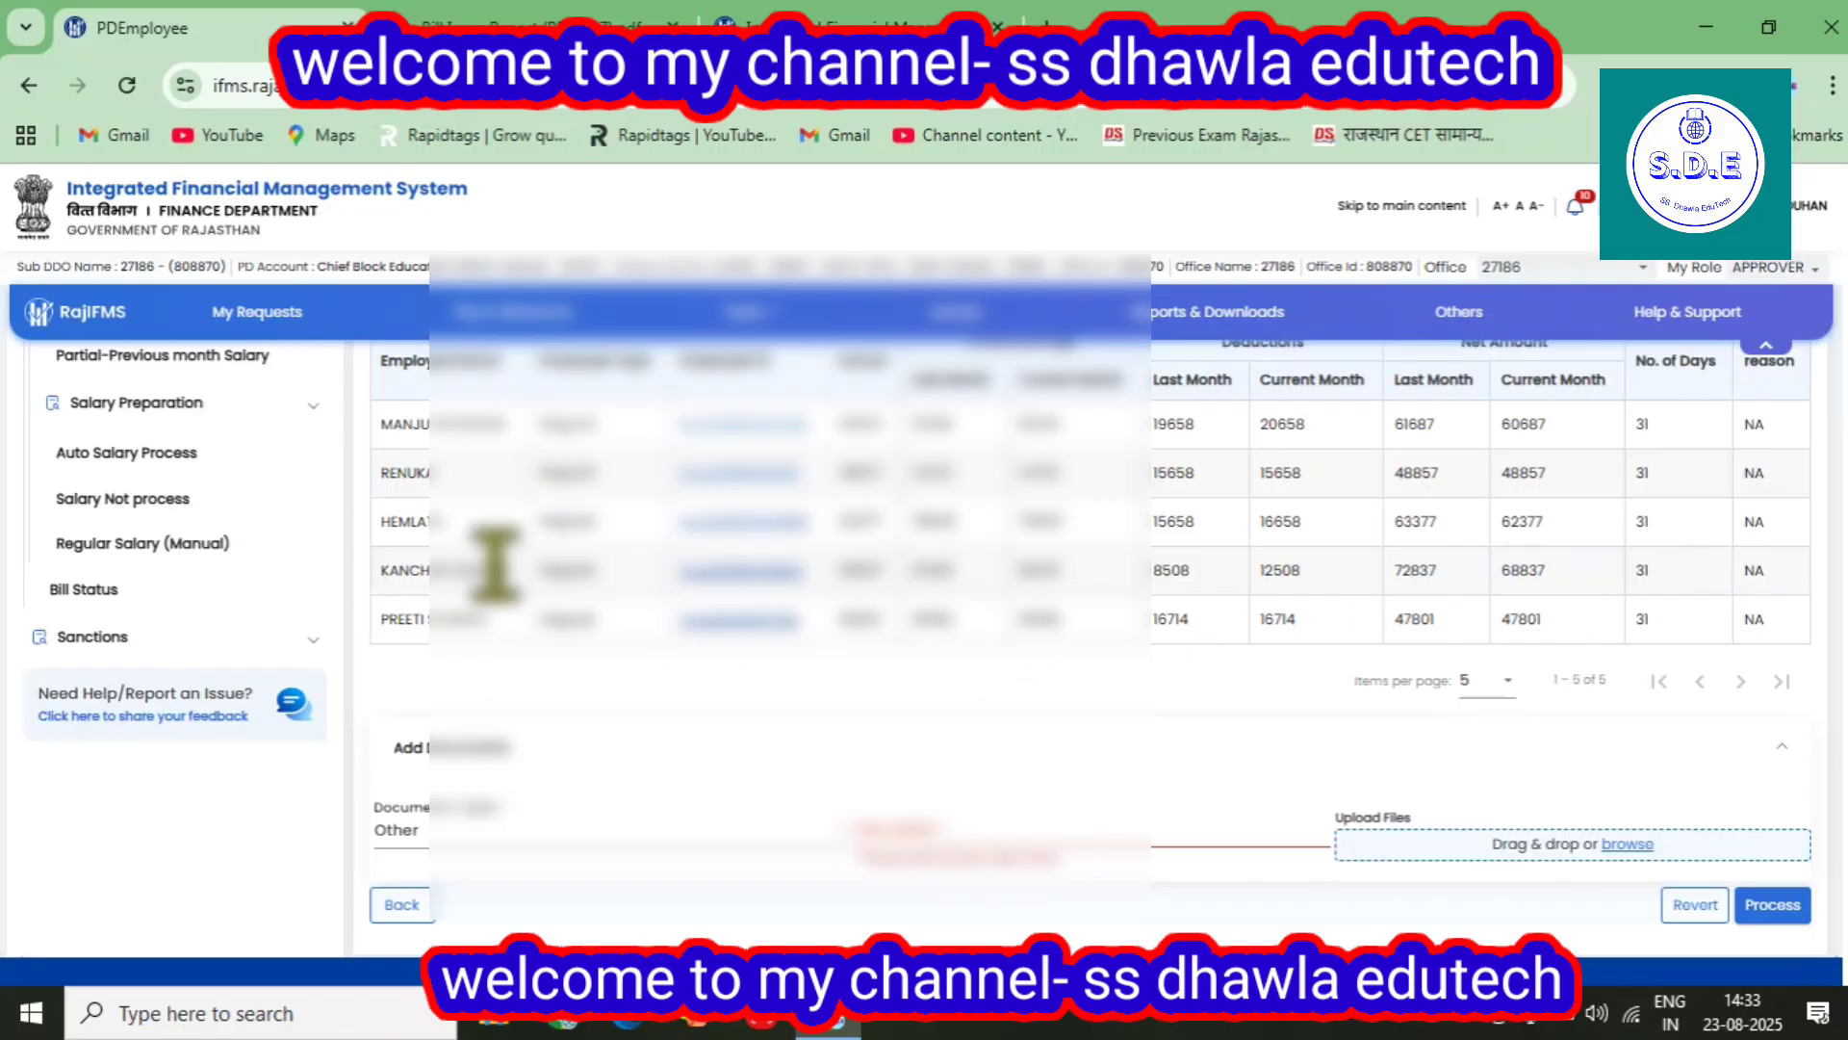
pyautogui.click(86, 636)
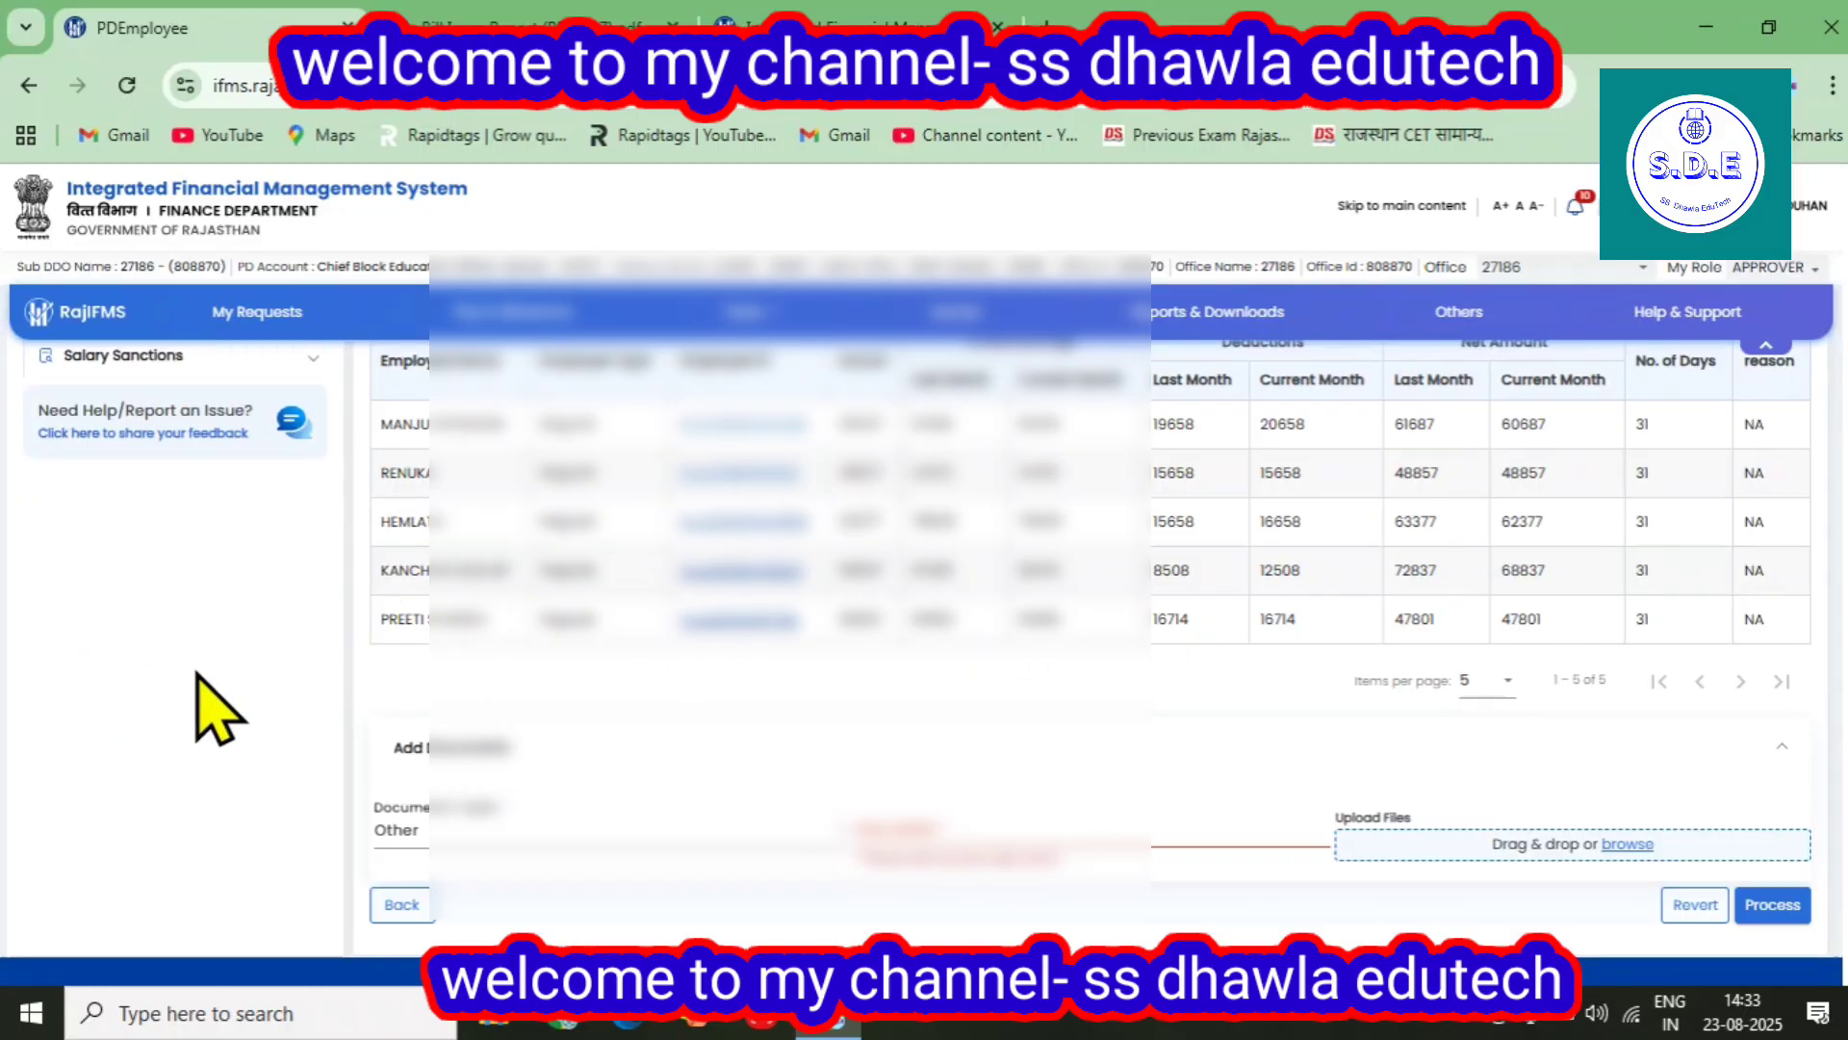
pyautogui.scroll(3, 144, 599)
pyautogui.click(135, 630)
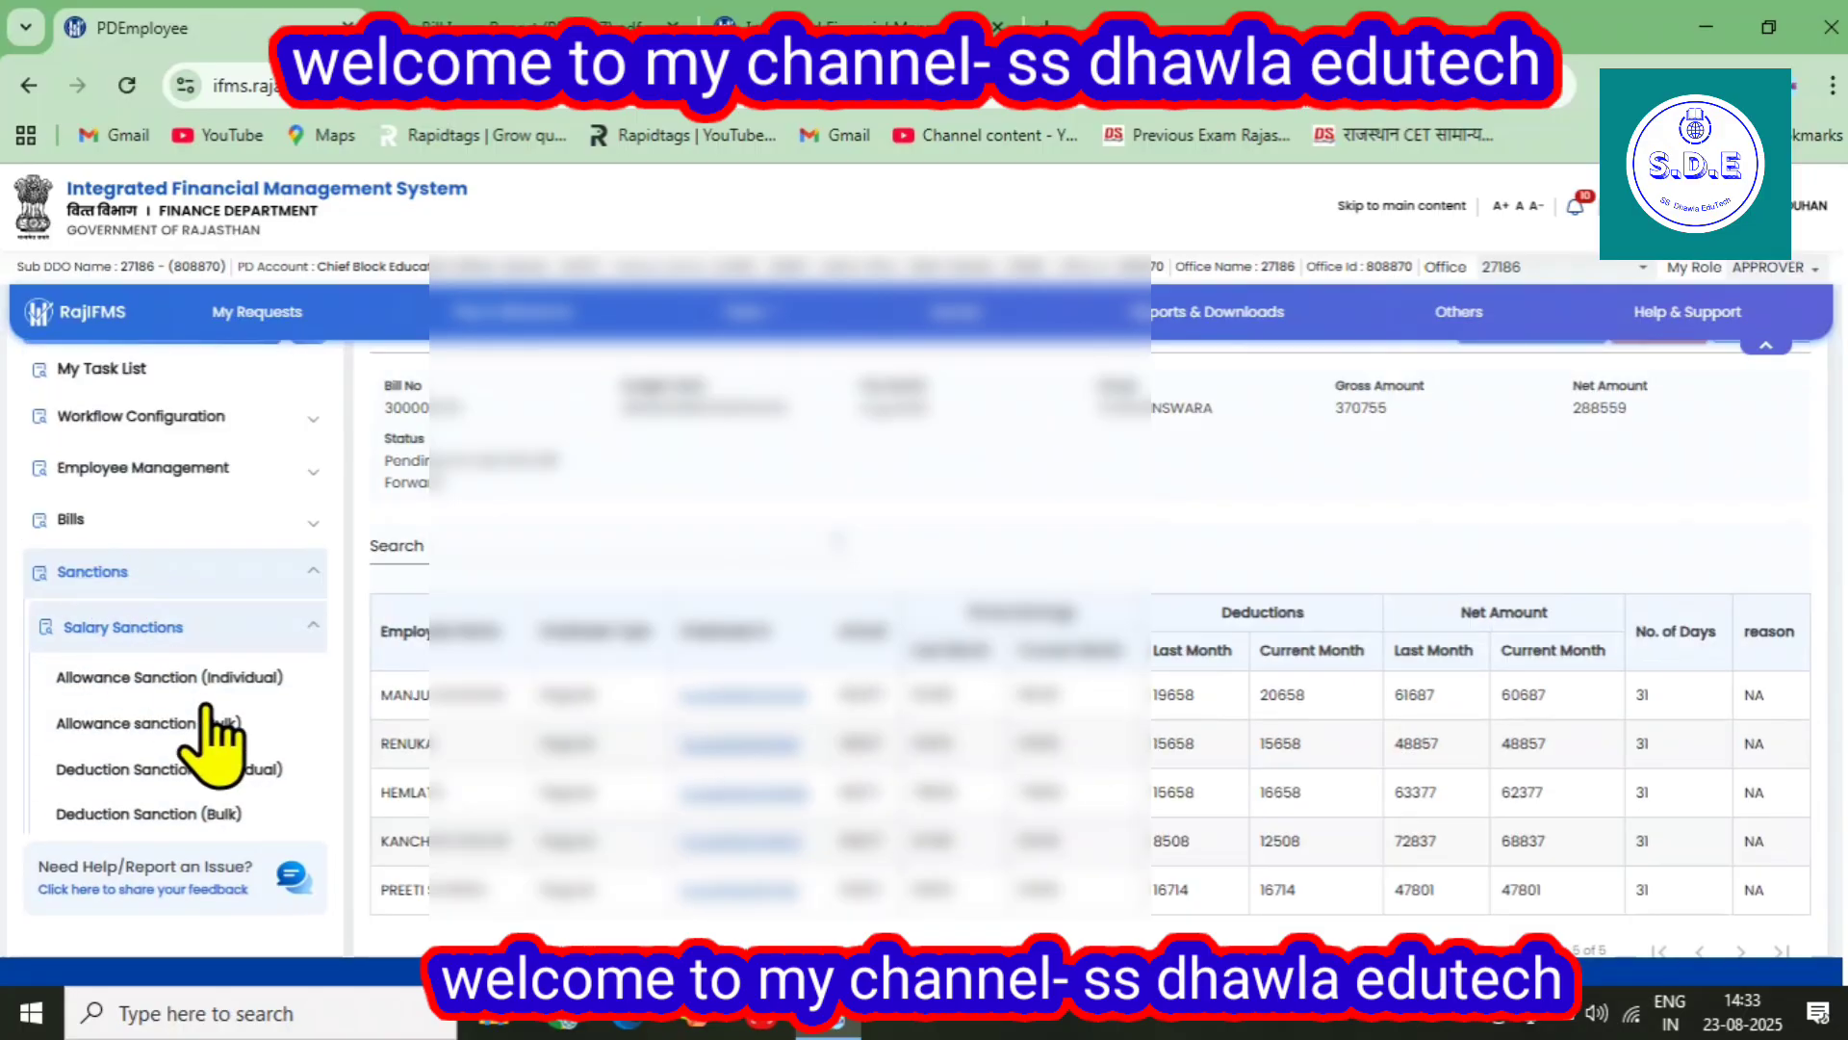
pyautogui.click(96, 679)
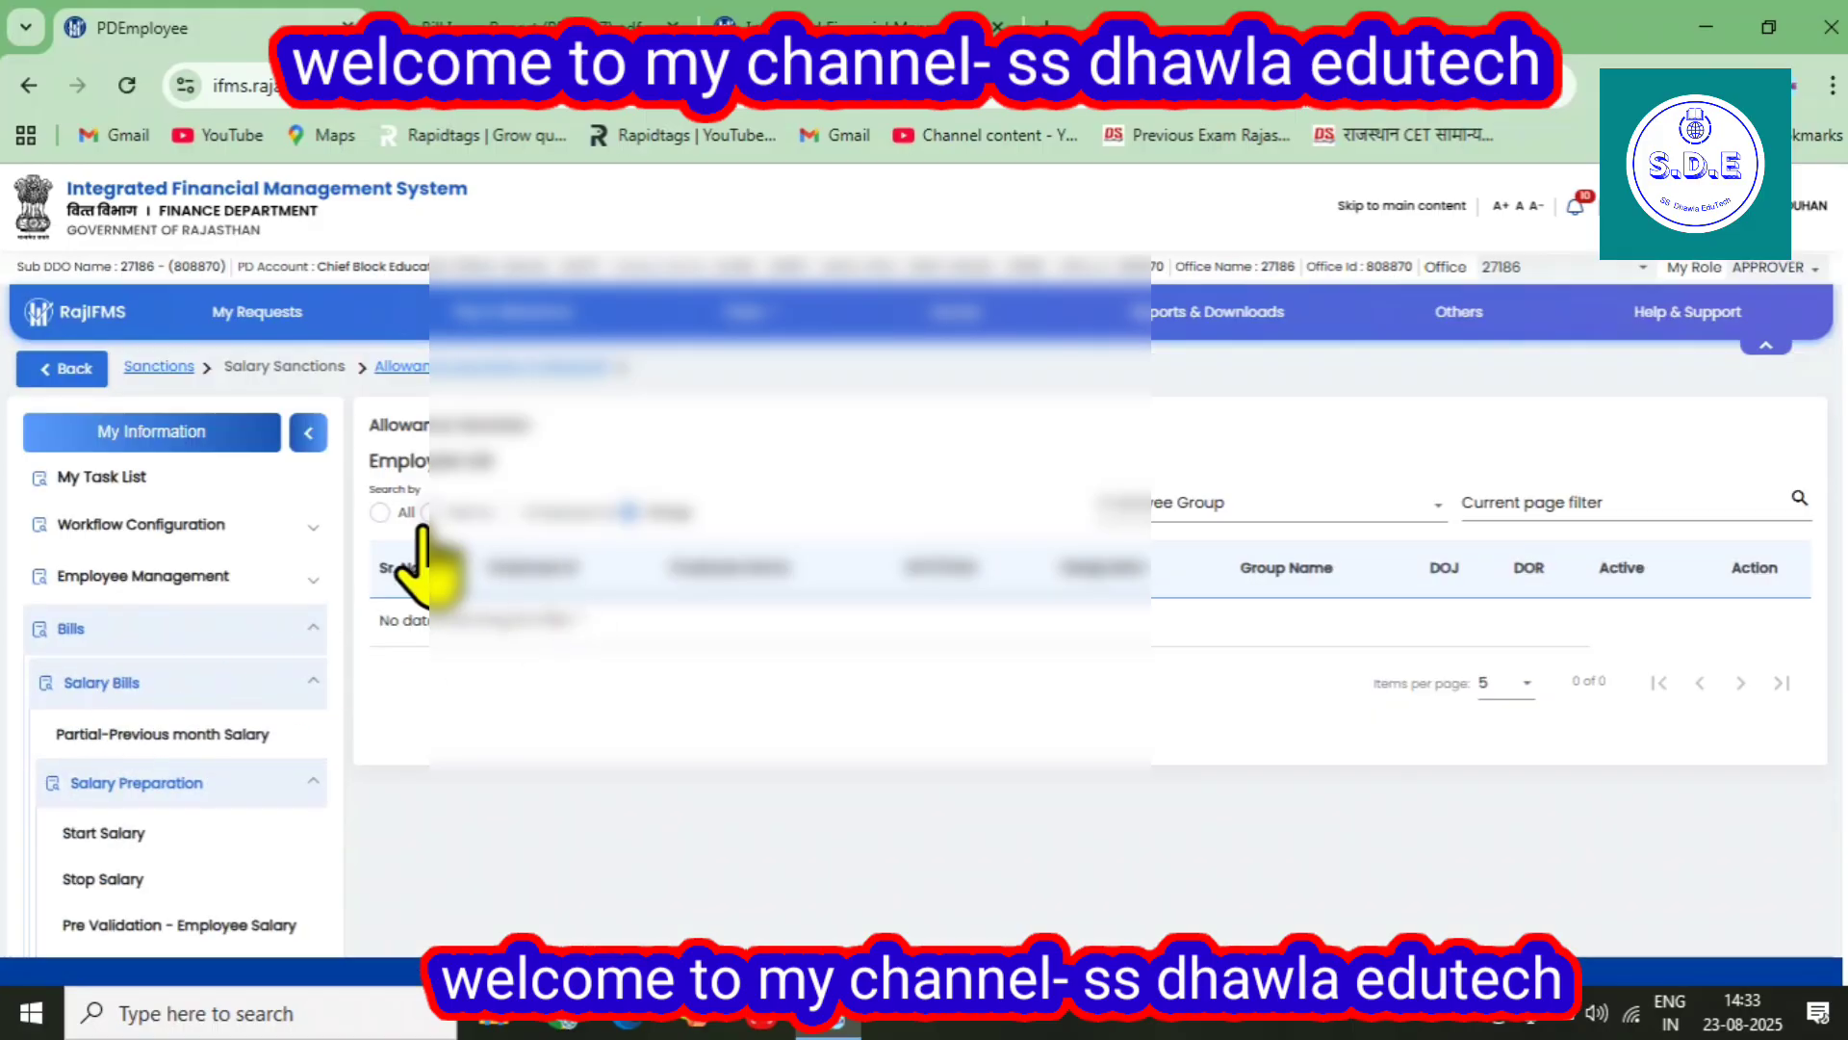
# List the employees of group PD BHAINSWARA and review the first employee's allowance details without submitting a sanction
pyautogui.click(1280, 510)
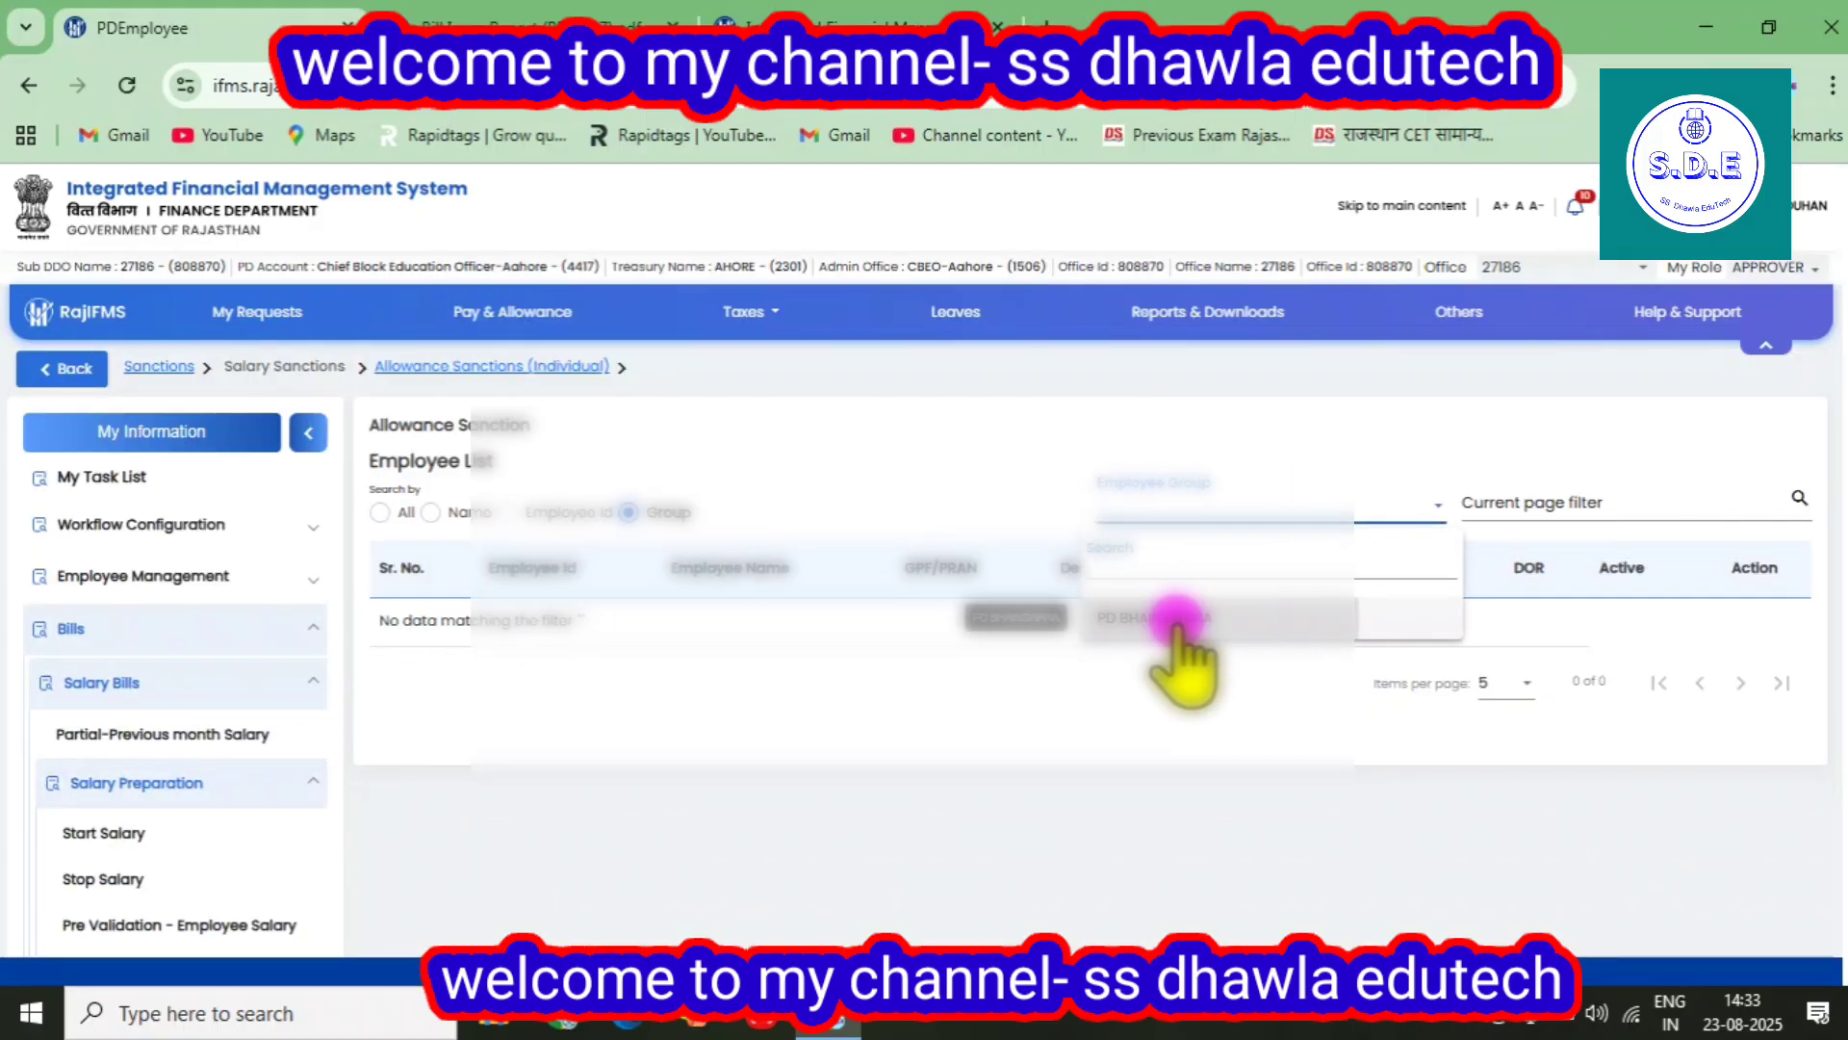
pyautogui.click(1182, 620)
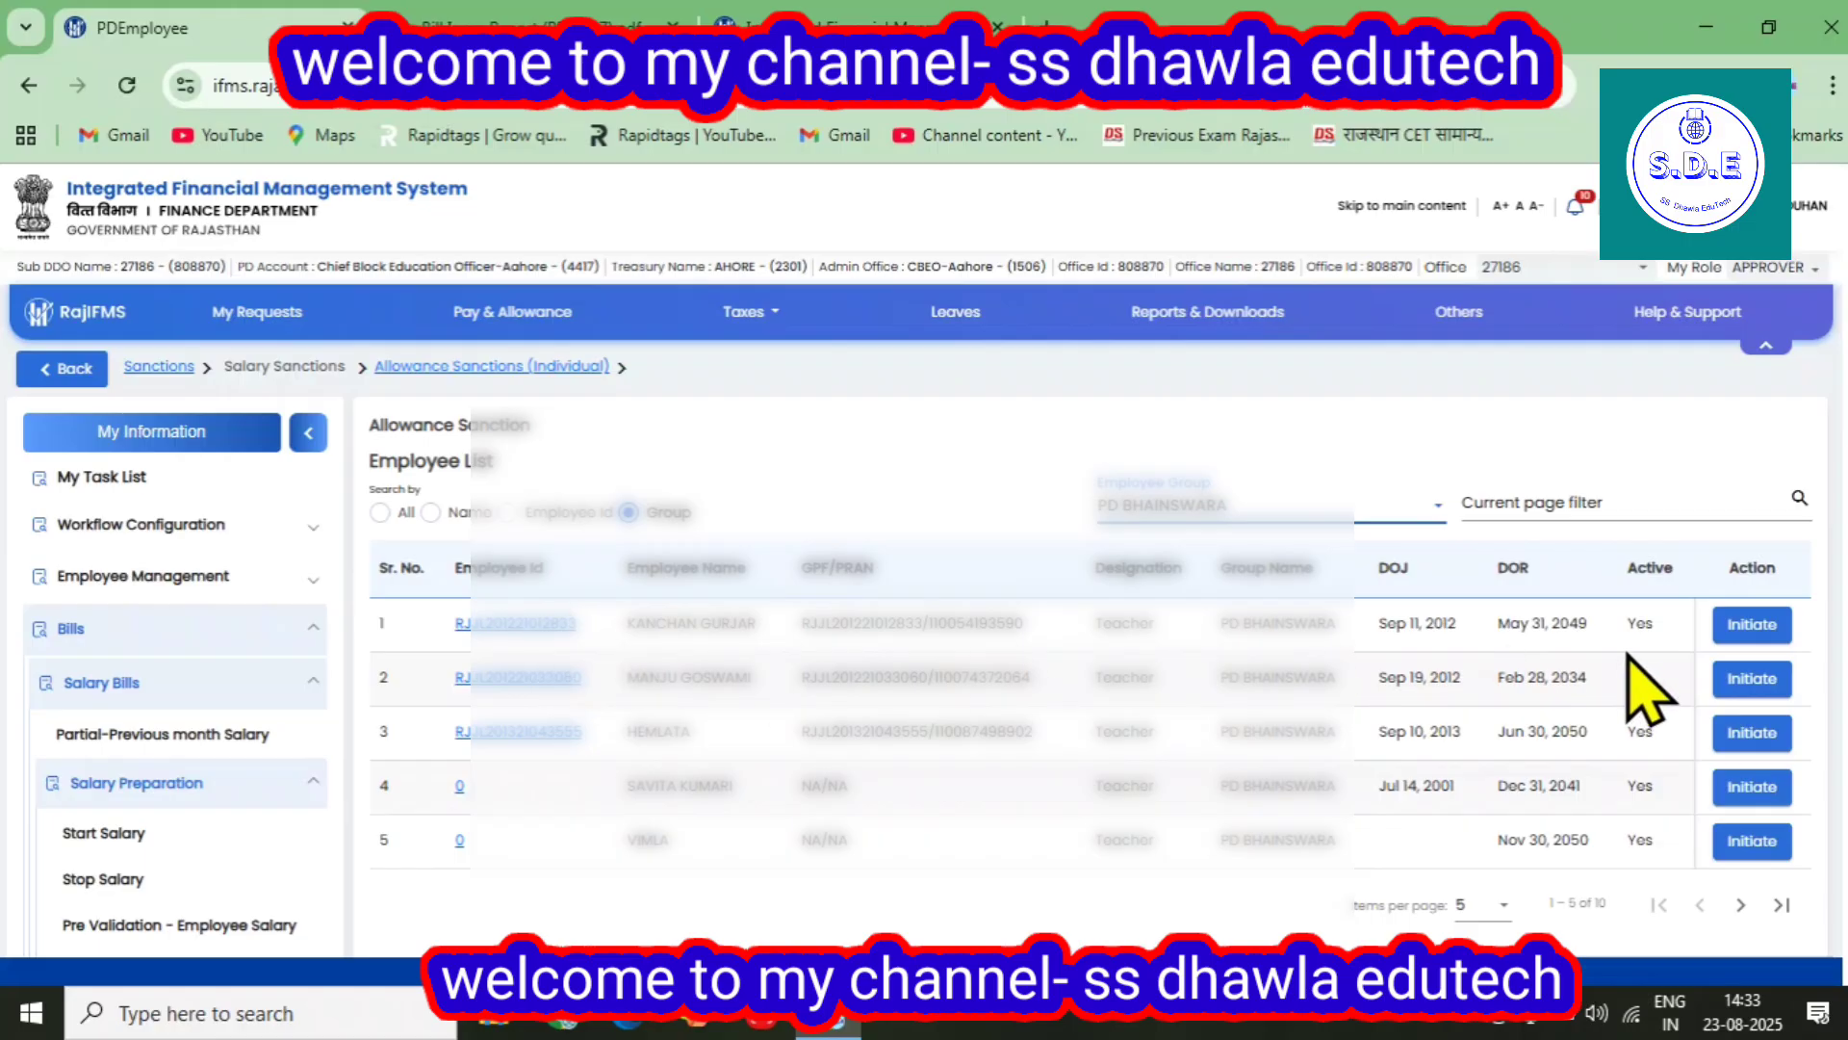
pyautogui.click(1751, 624)
pyautogui.scroll(-5, 737, 654)
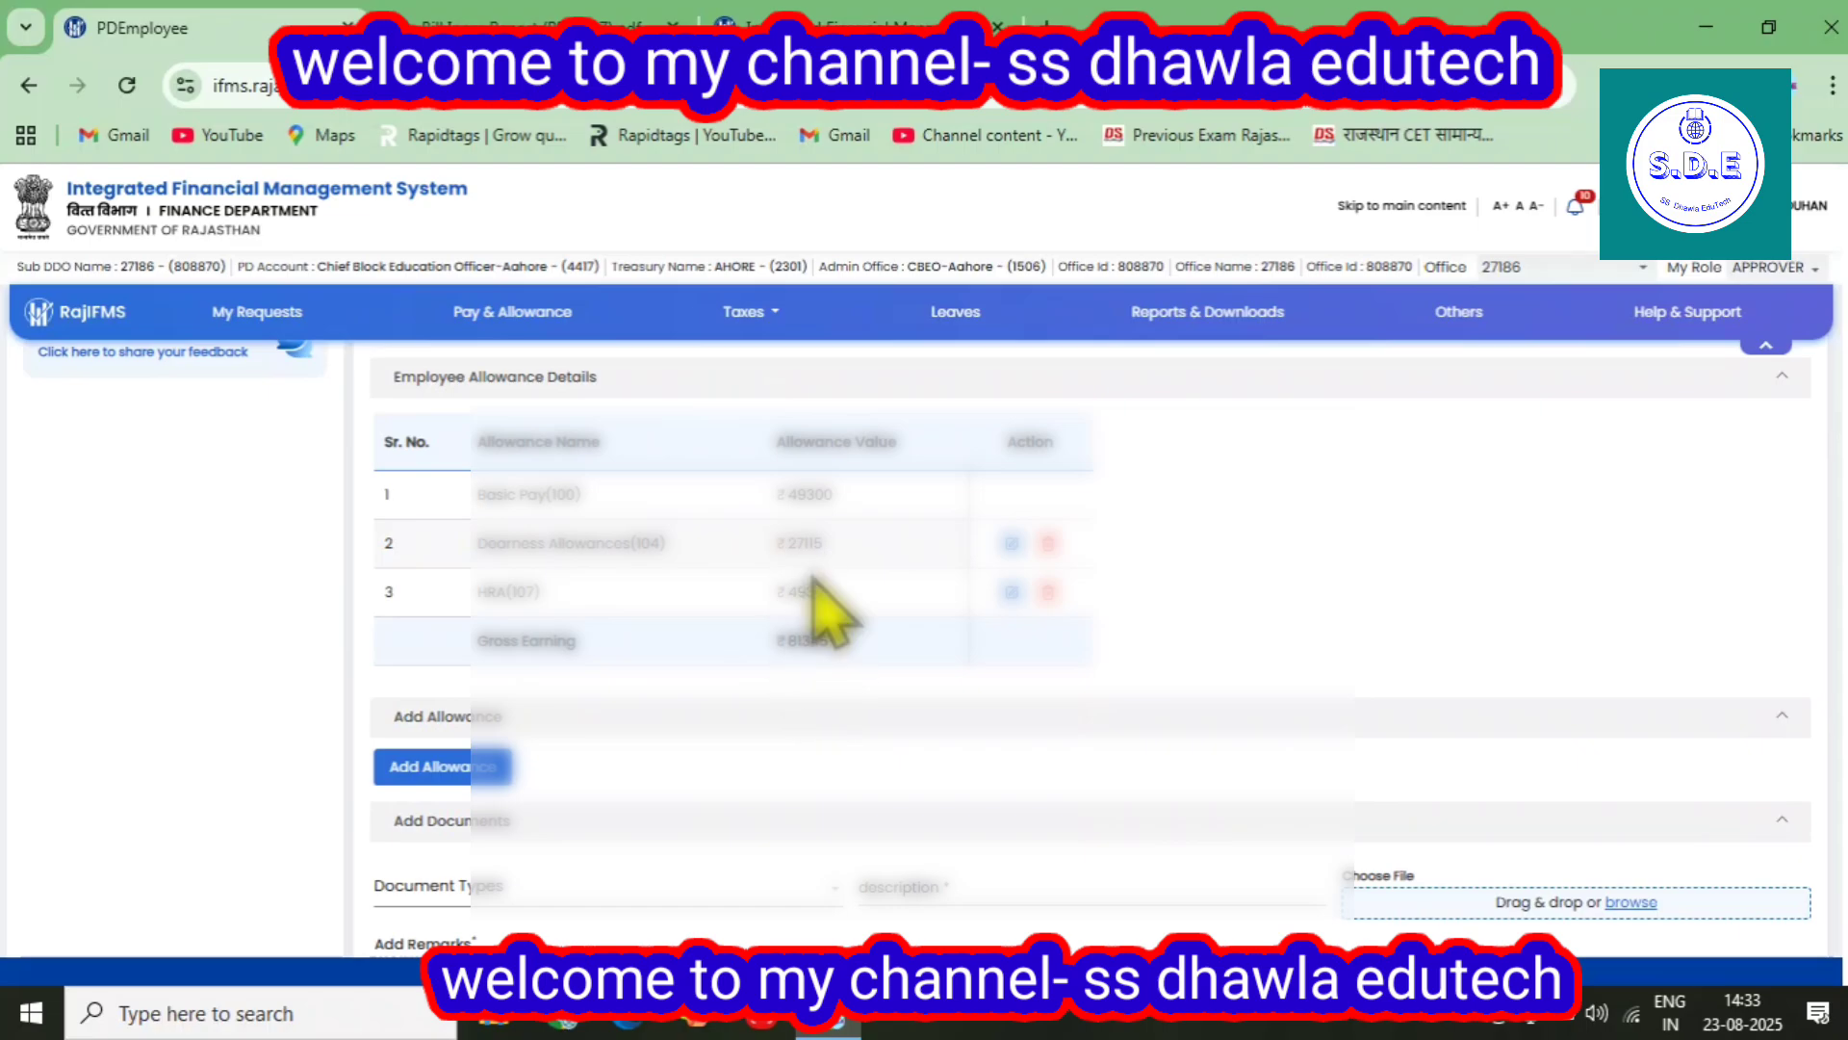
pyautogui.scroll(-2, 828, 612)
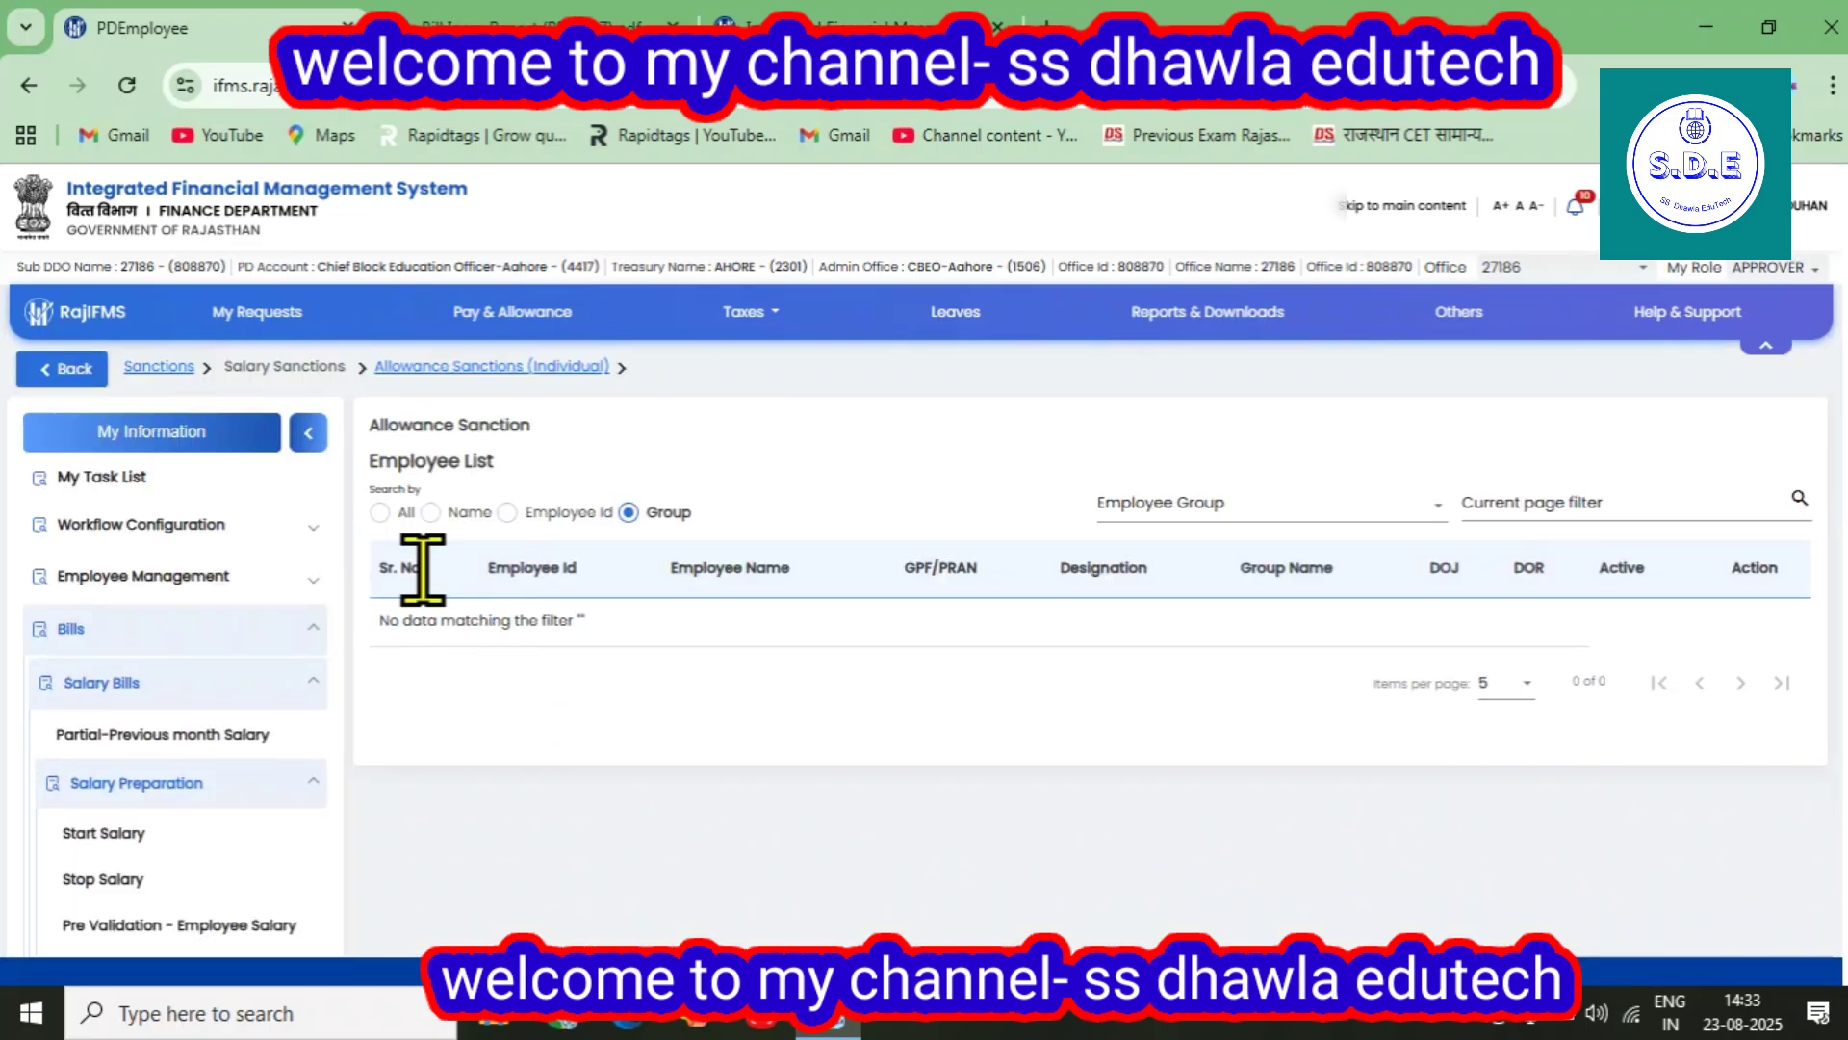
# Open the individual deduction sanction page and list all employees
pyautogui.scroll(-5, 241, 732)
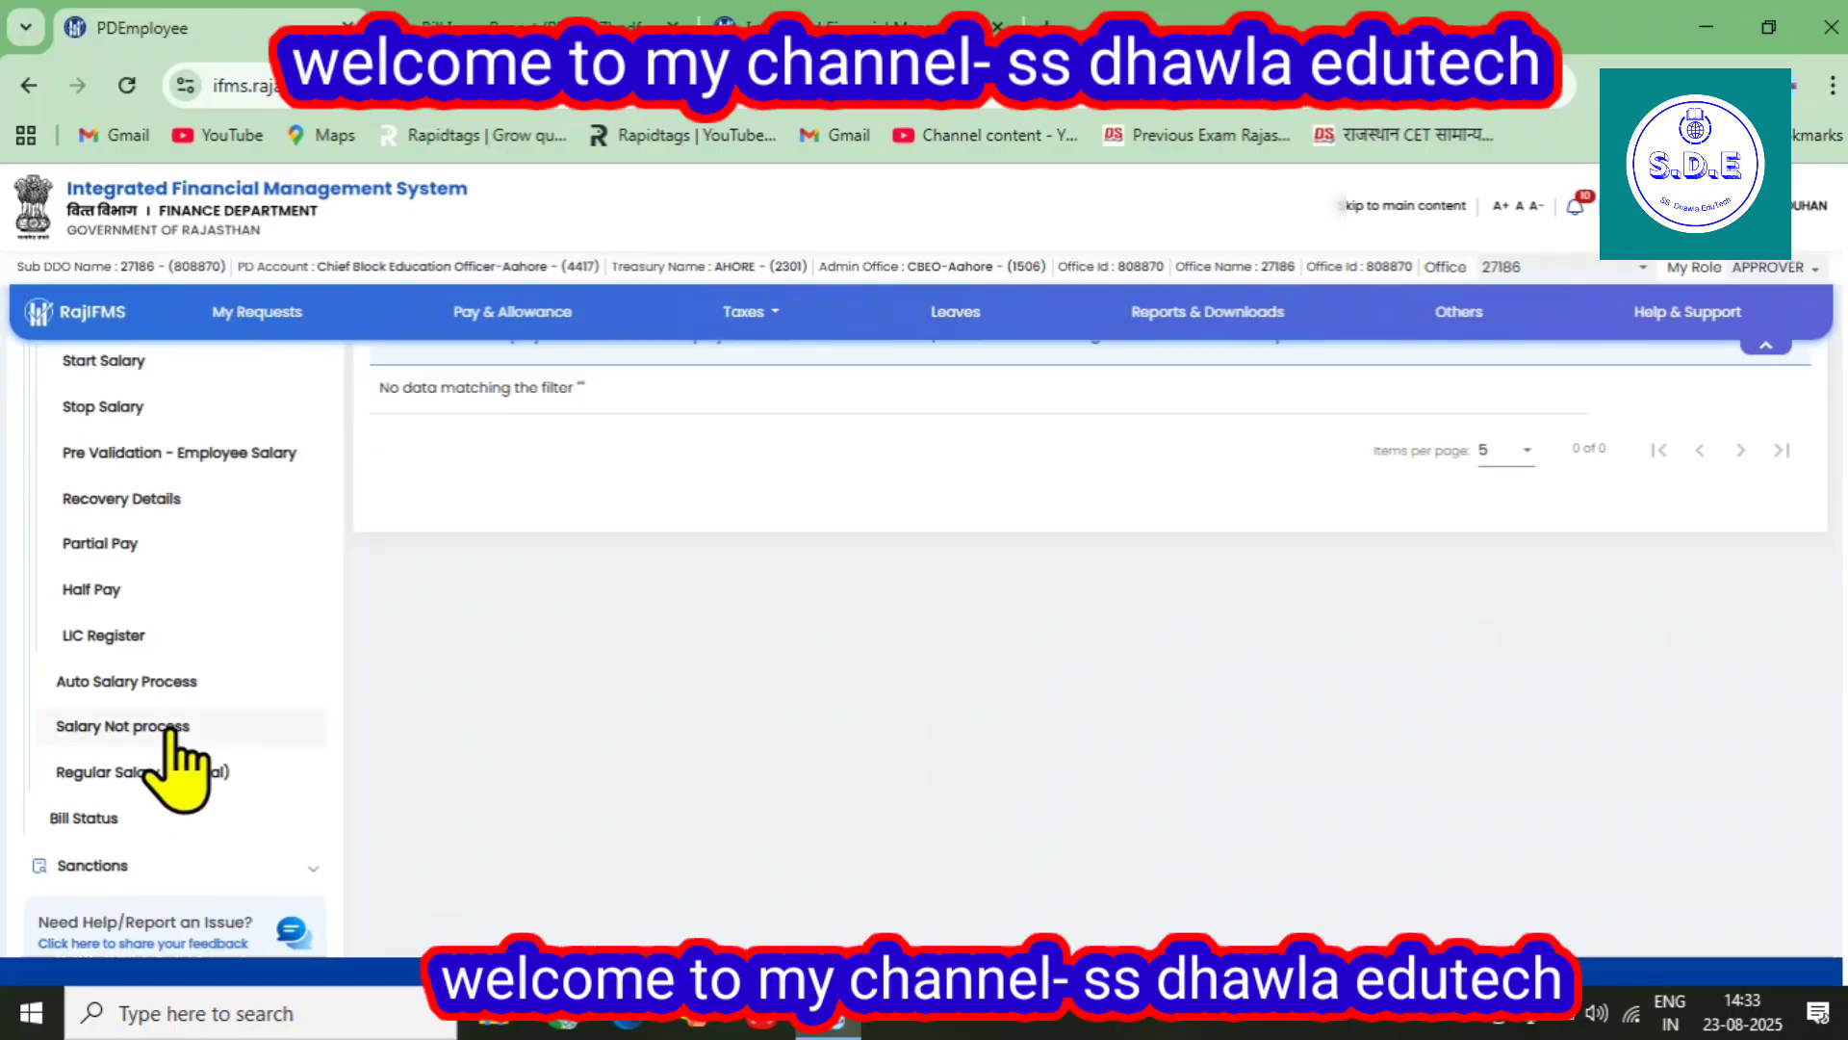
pyautogui.click(94, 760)
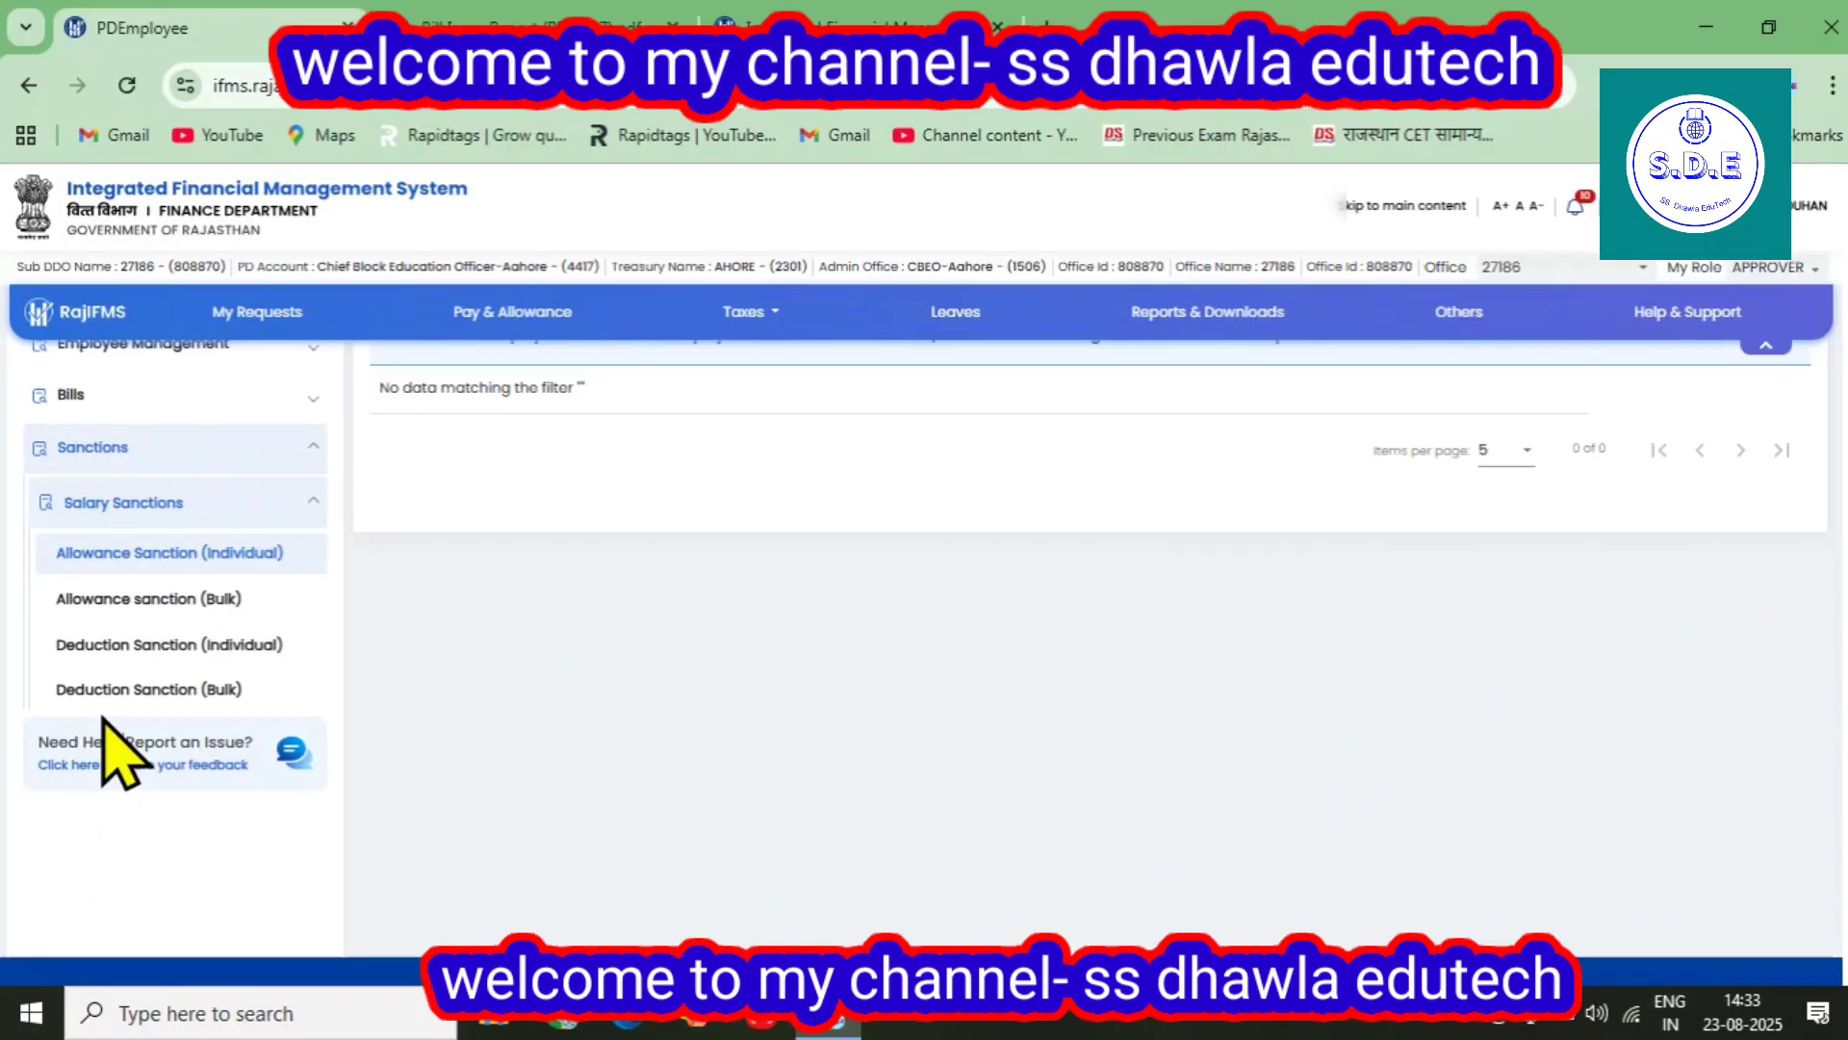
pyautogui.click(154, 647)
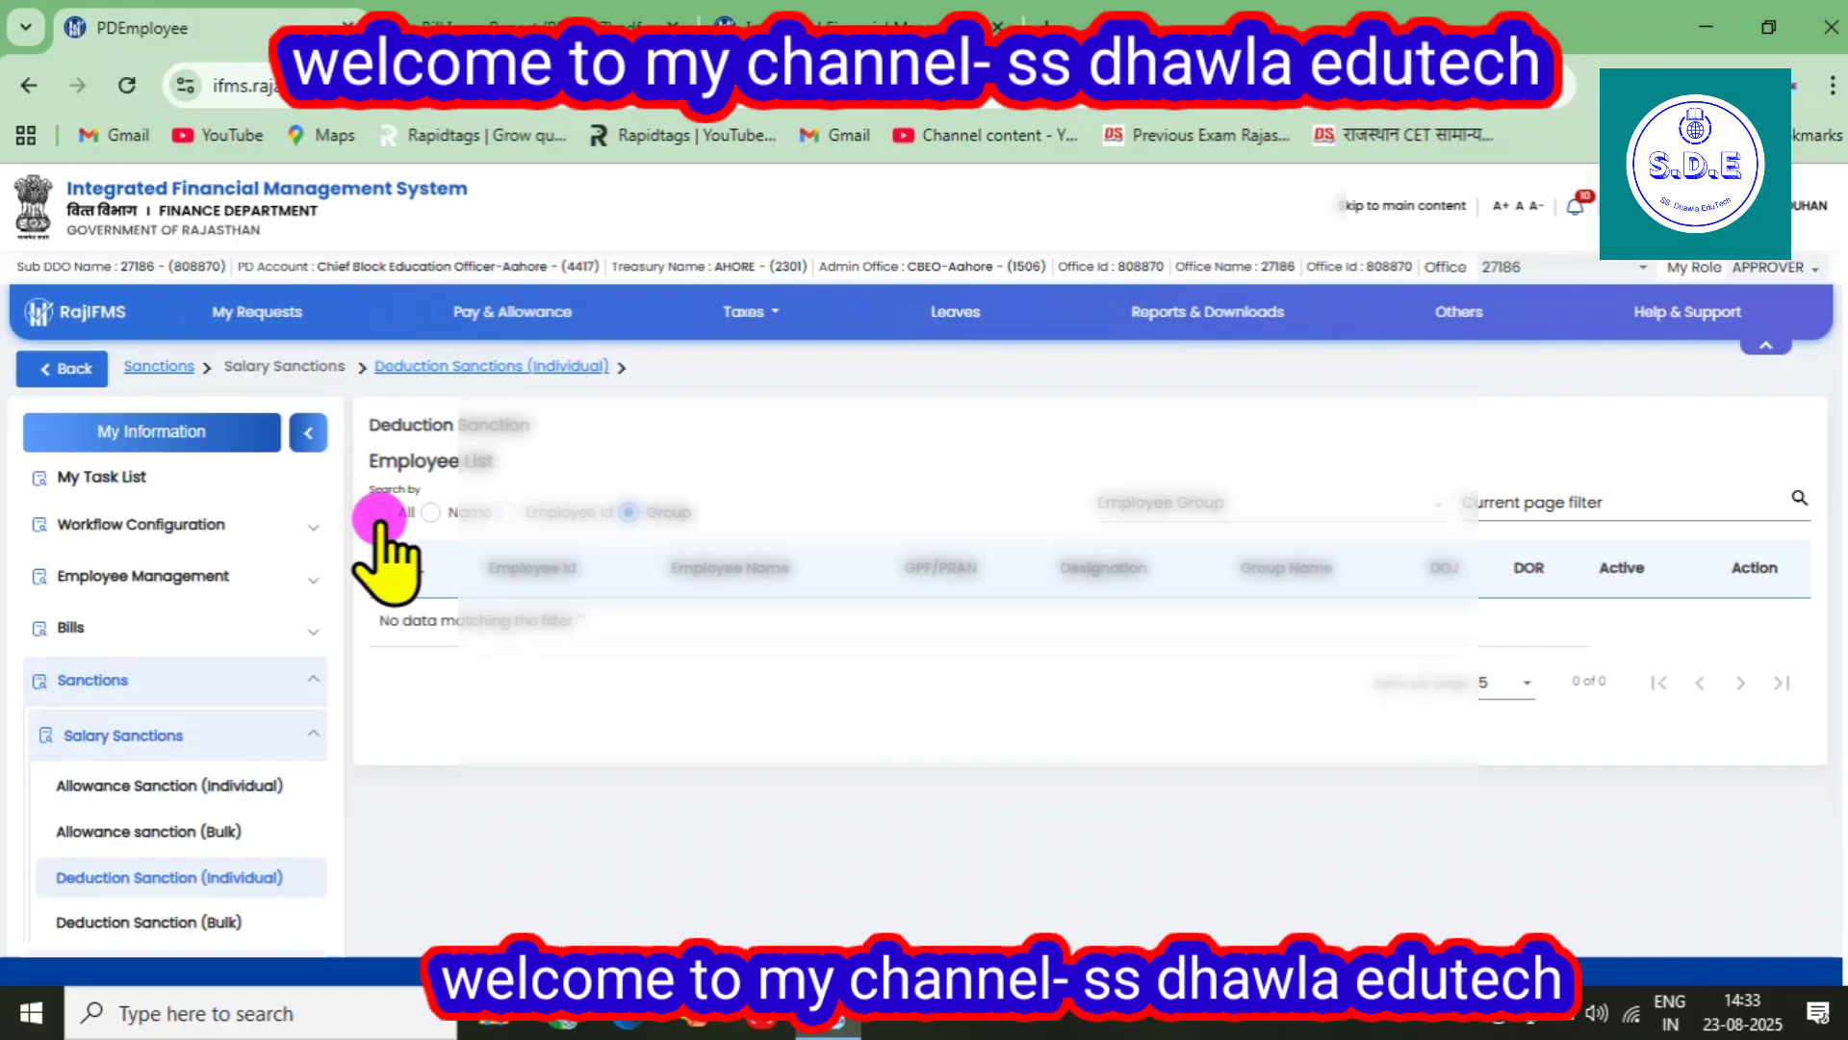
pyautogui.click(380, 513)
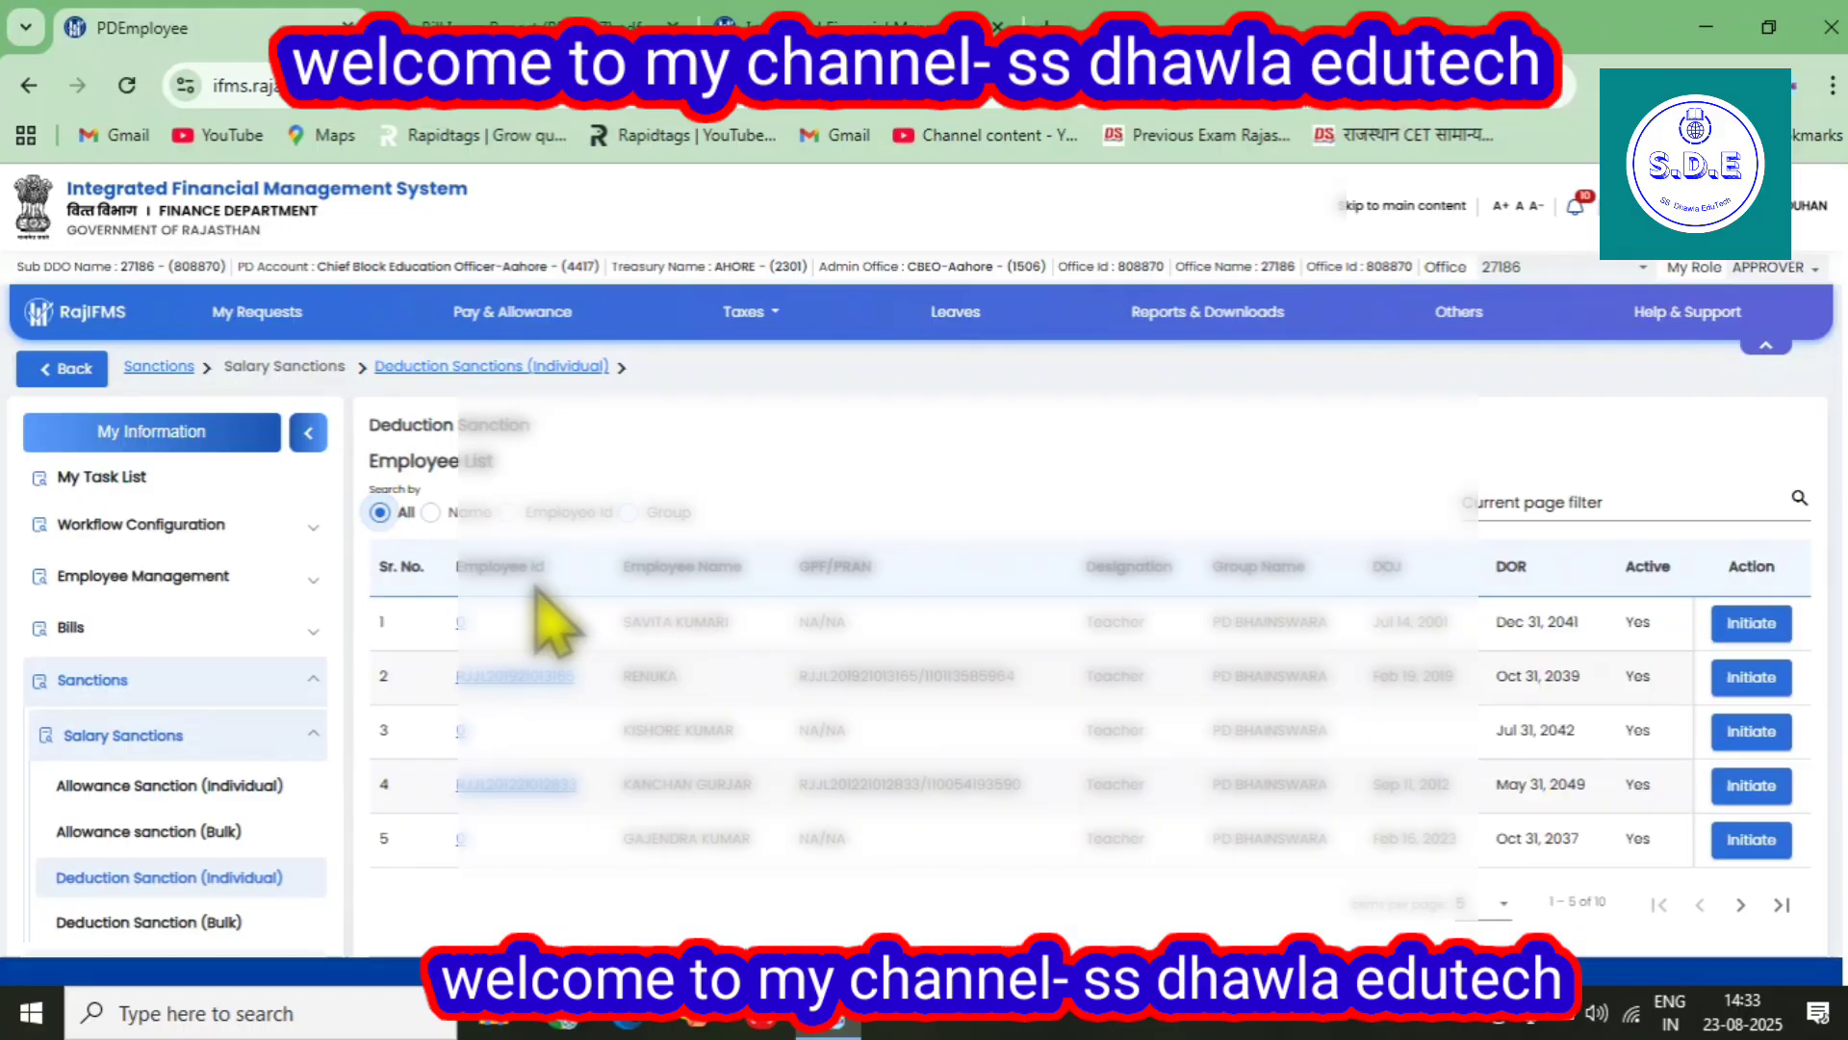
# Initiate a deduction sanction for the first listed employee, review the form, and return to the employee list
pyautogui.click(1751, 628)
pyautogui.scroll(-5, 1251, 674)
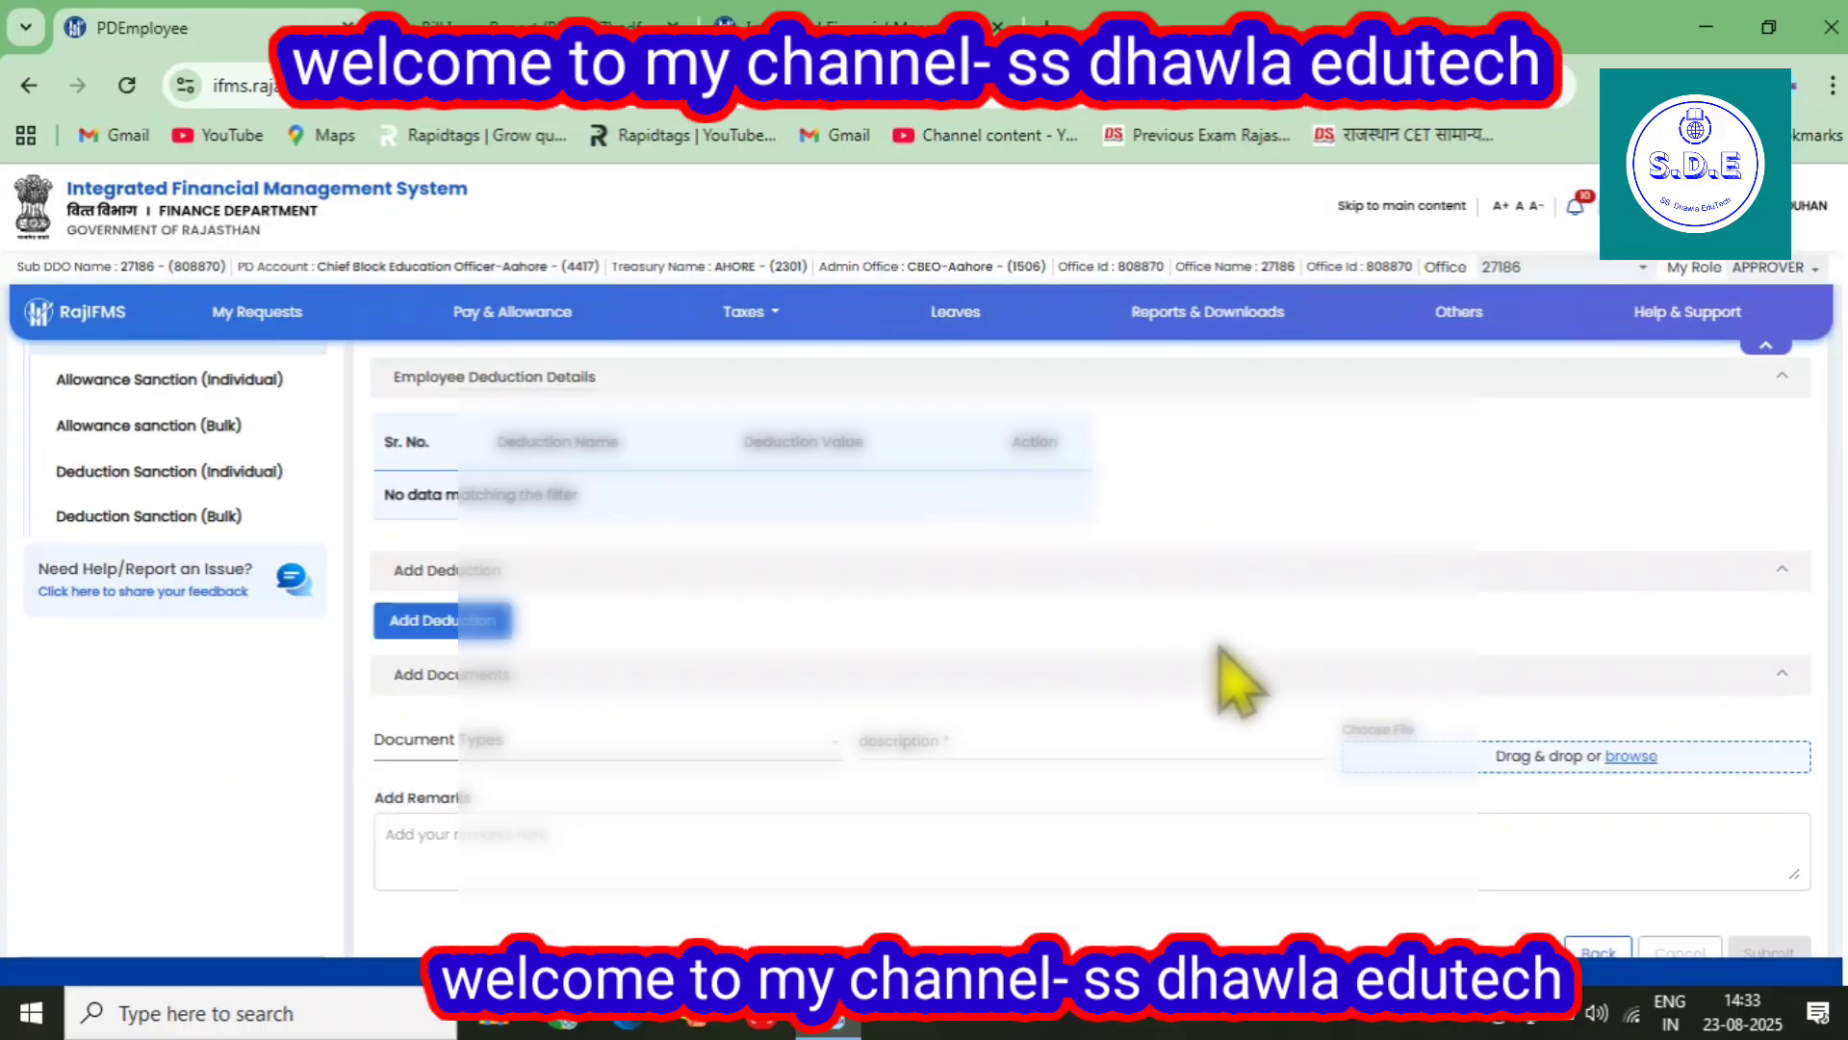
pyautogui.scroll(3, 1059, 684)
pyautogui.scroll(-3, 866, 674)
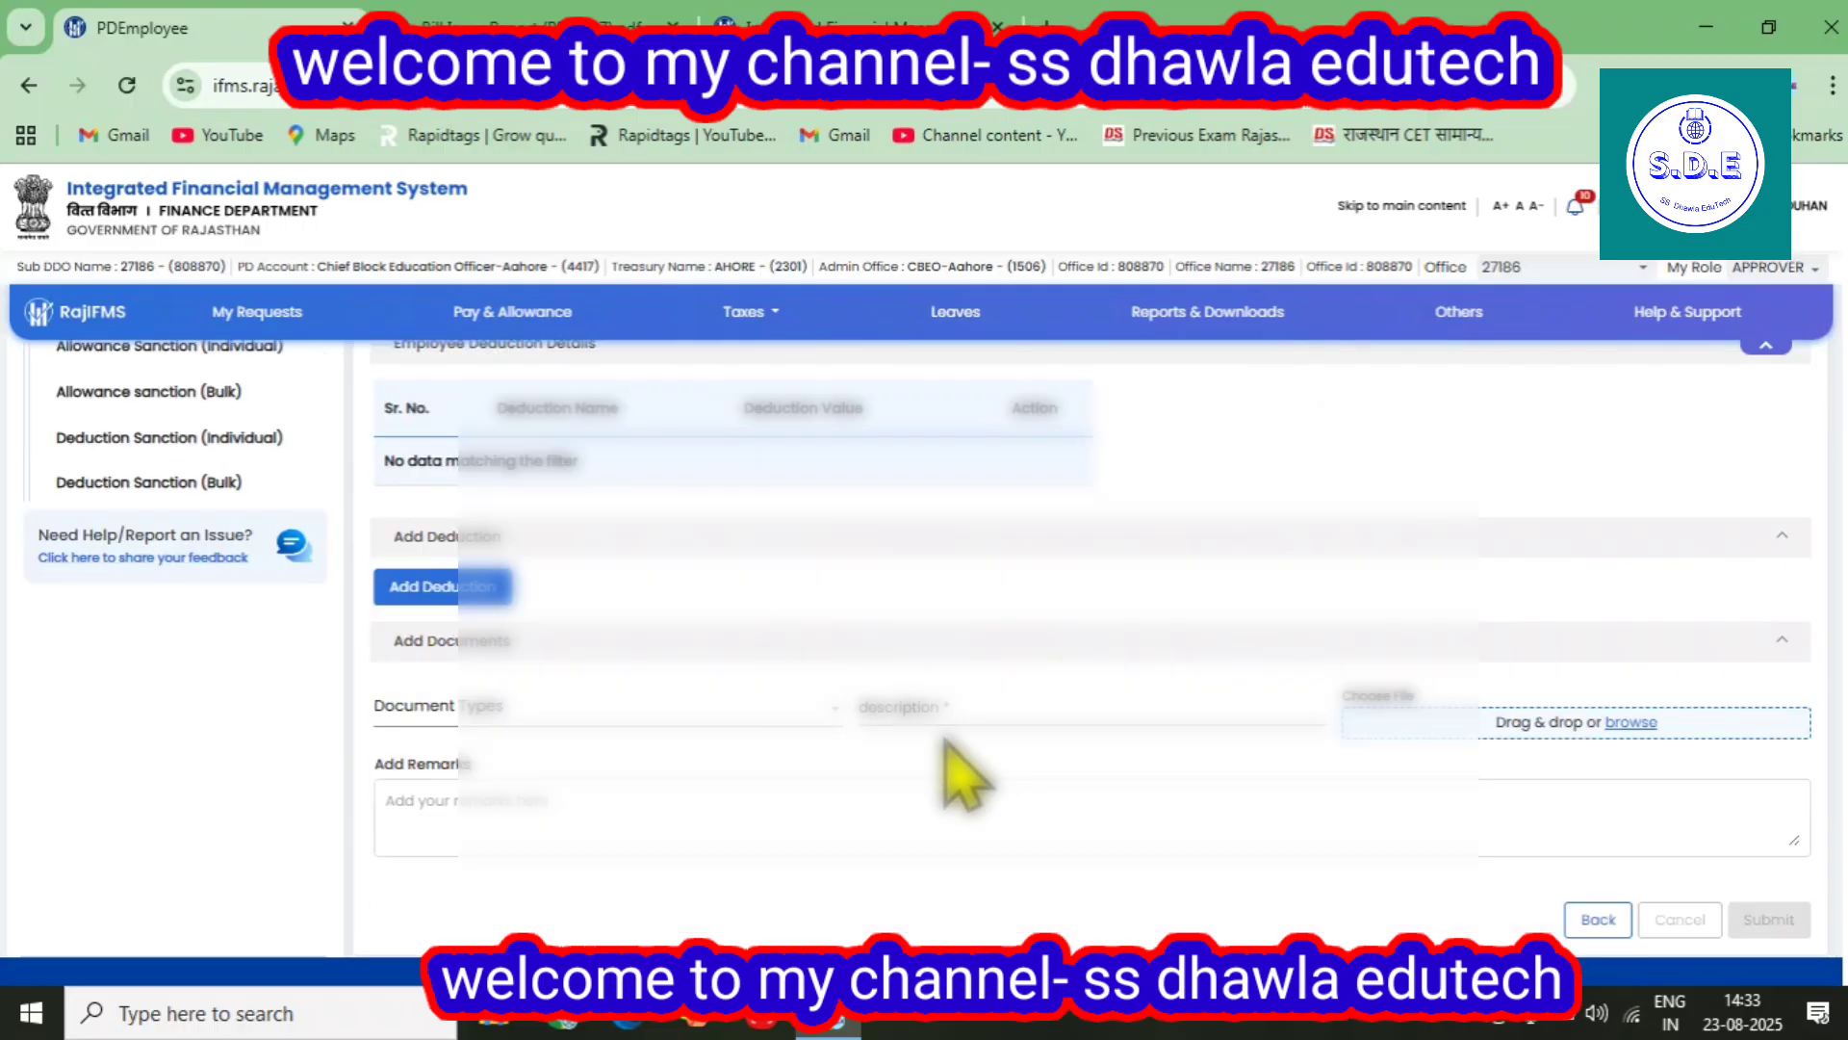
pyautogui.click(1583, 917)
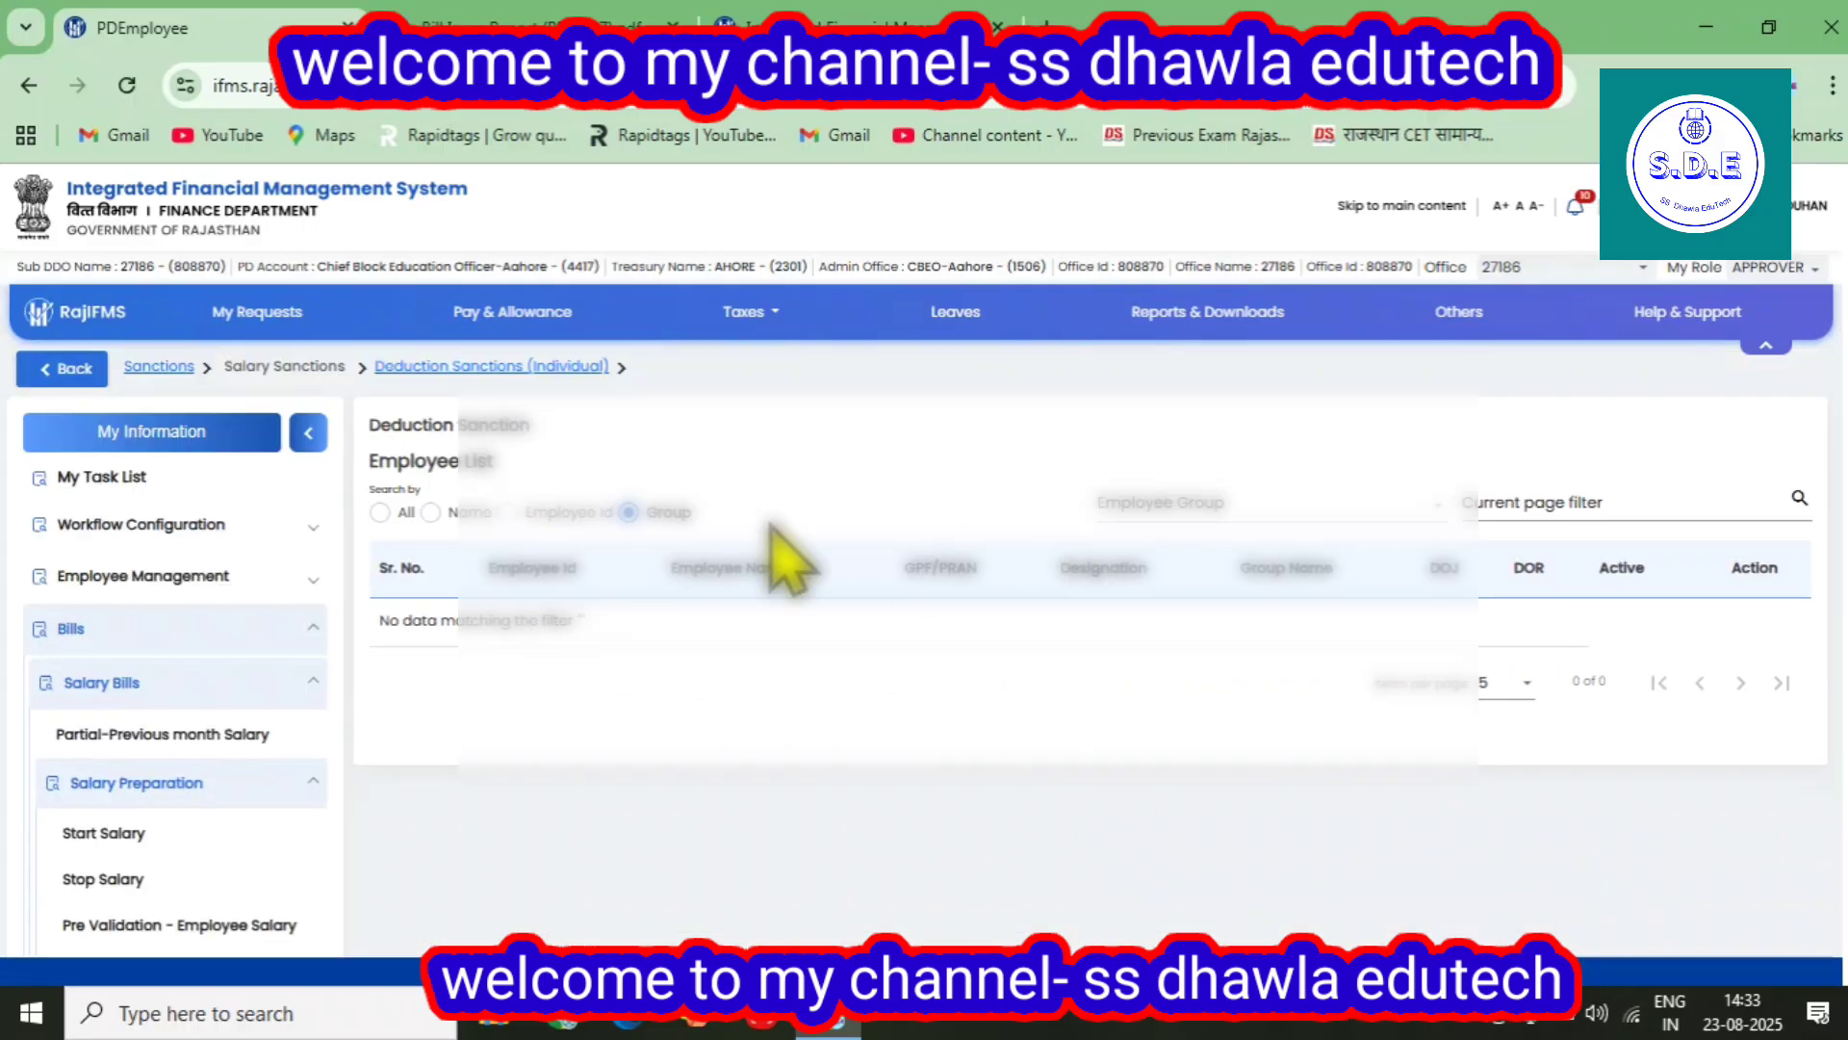
# List the employees of group PD BHAINSWARA for deduction sanction and review the first employee's deduction details
pyautogui.click(1136, 510)
pyautogui.click(1164, 645)
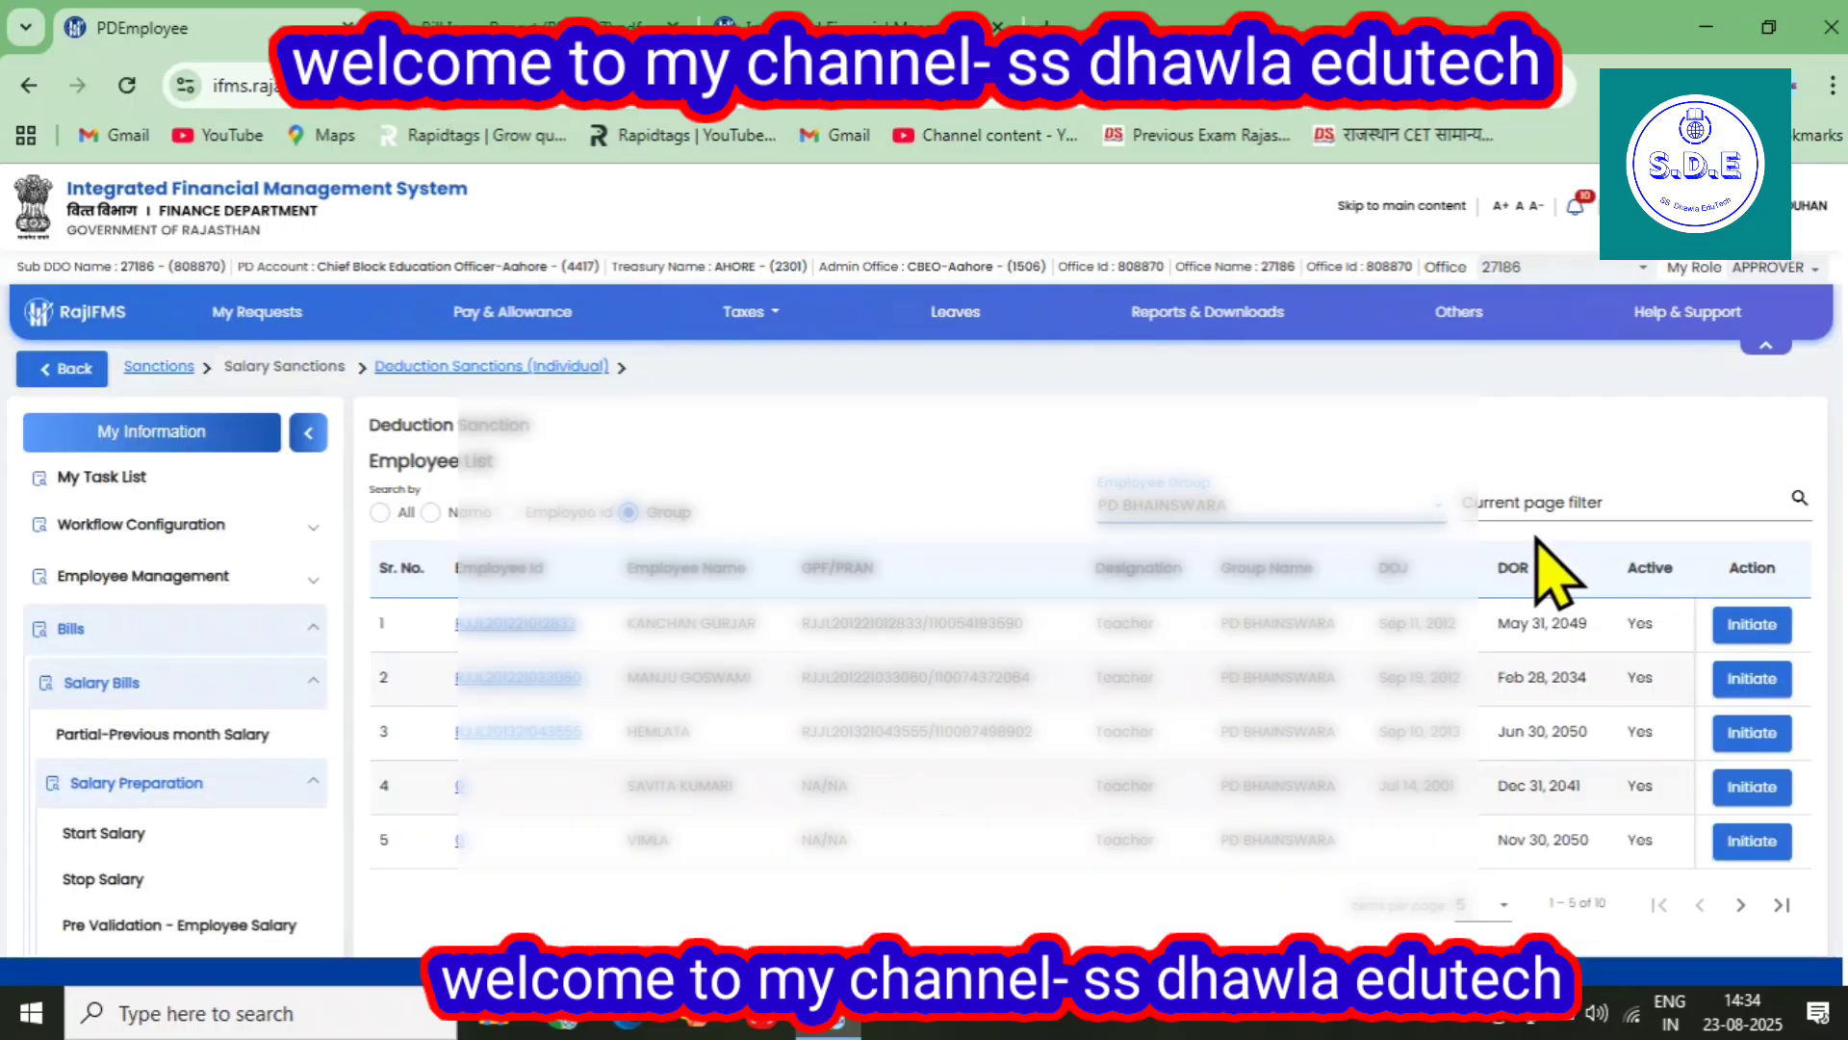
pyautogui.click(1752, 623)
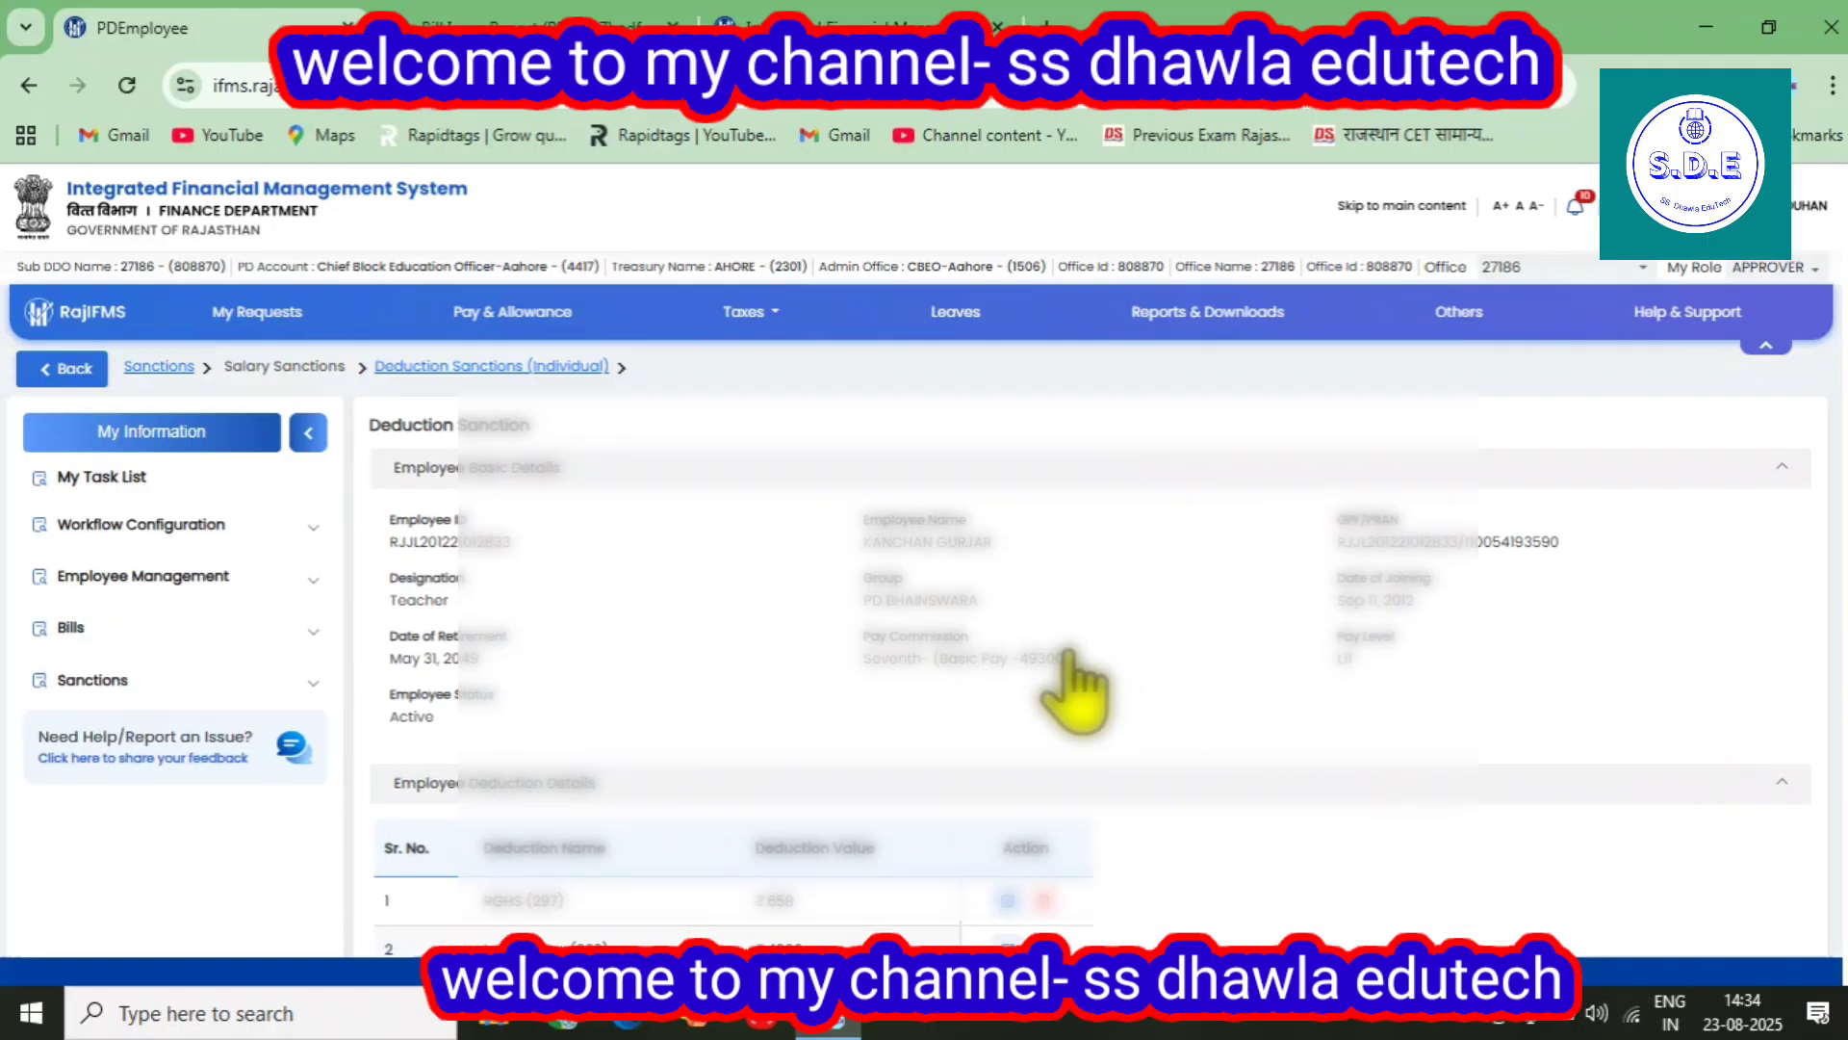
pyautogui.scroll(-5, 1073, 688)
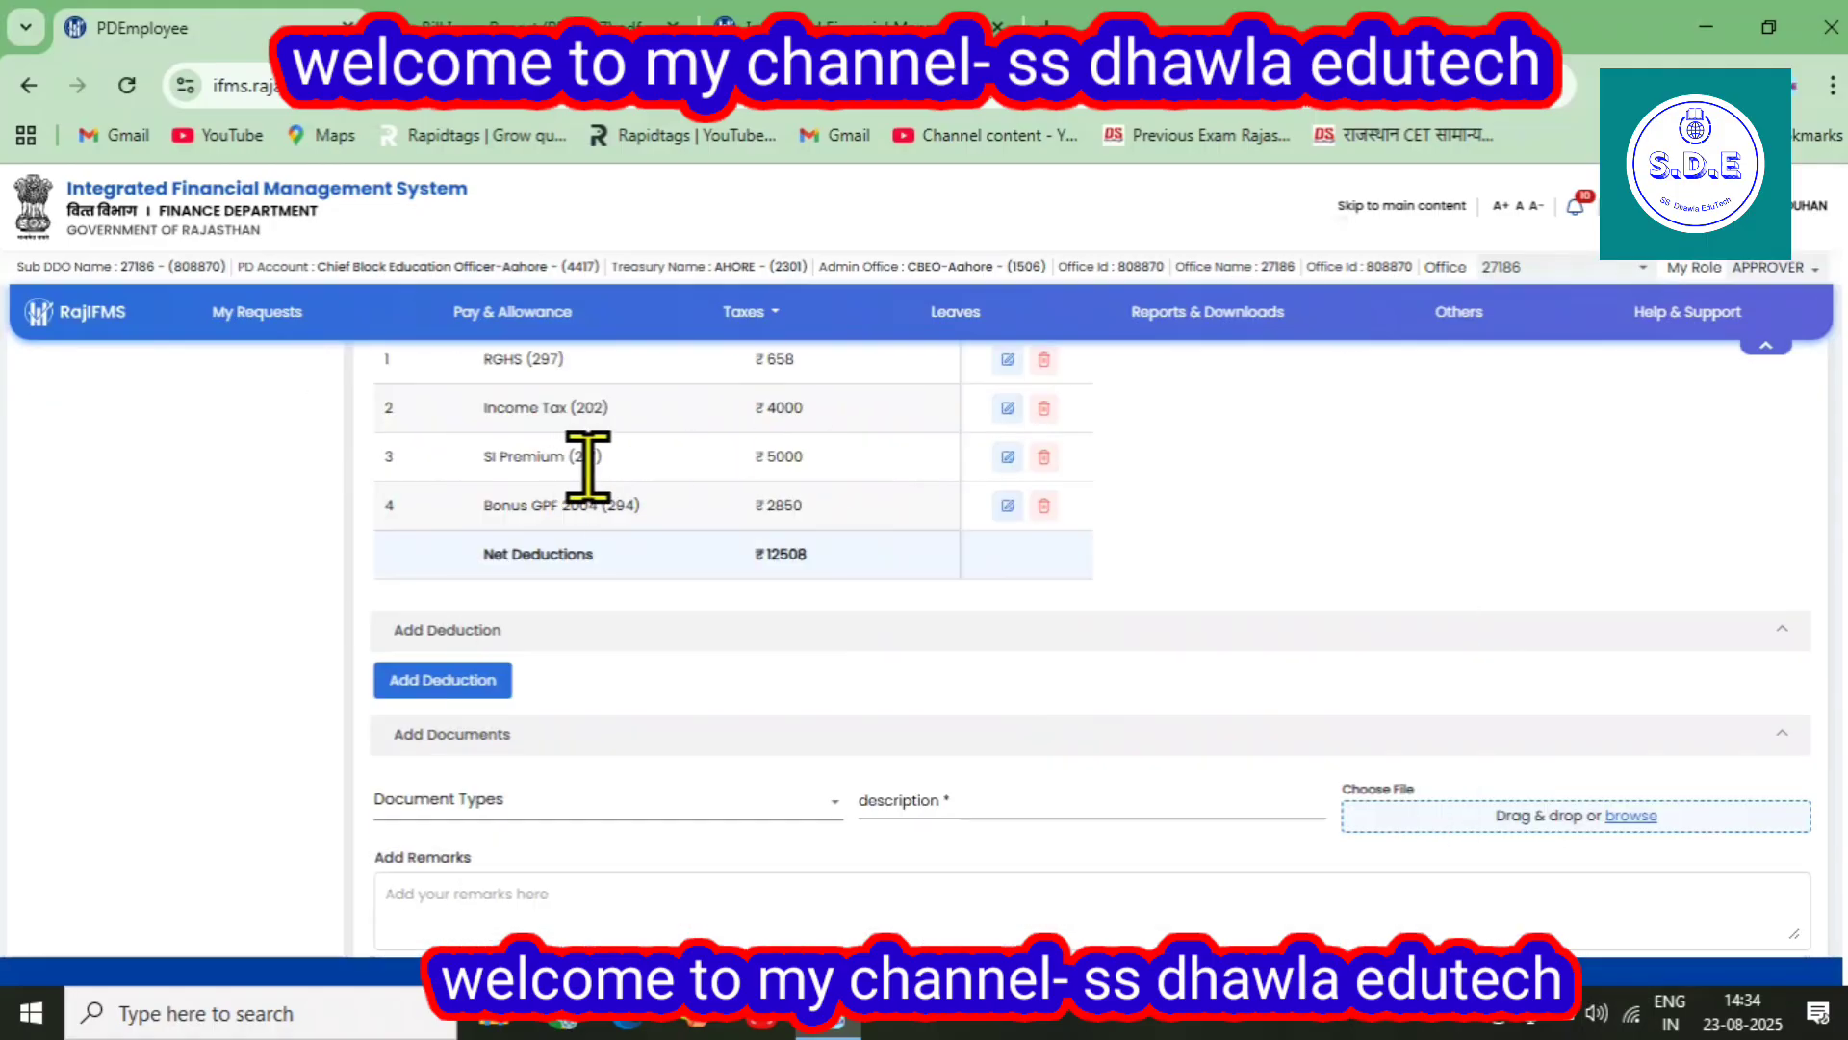
pyautogui.scroll(1, 731, 529)
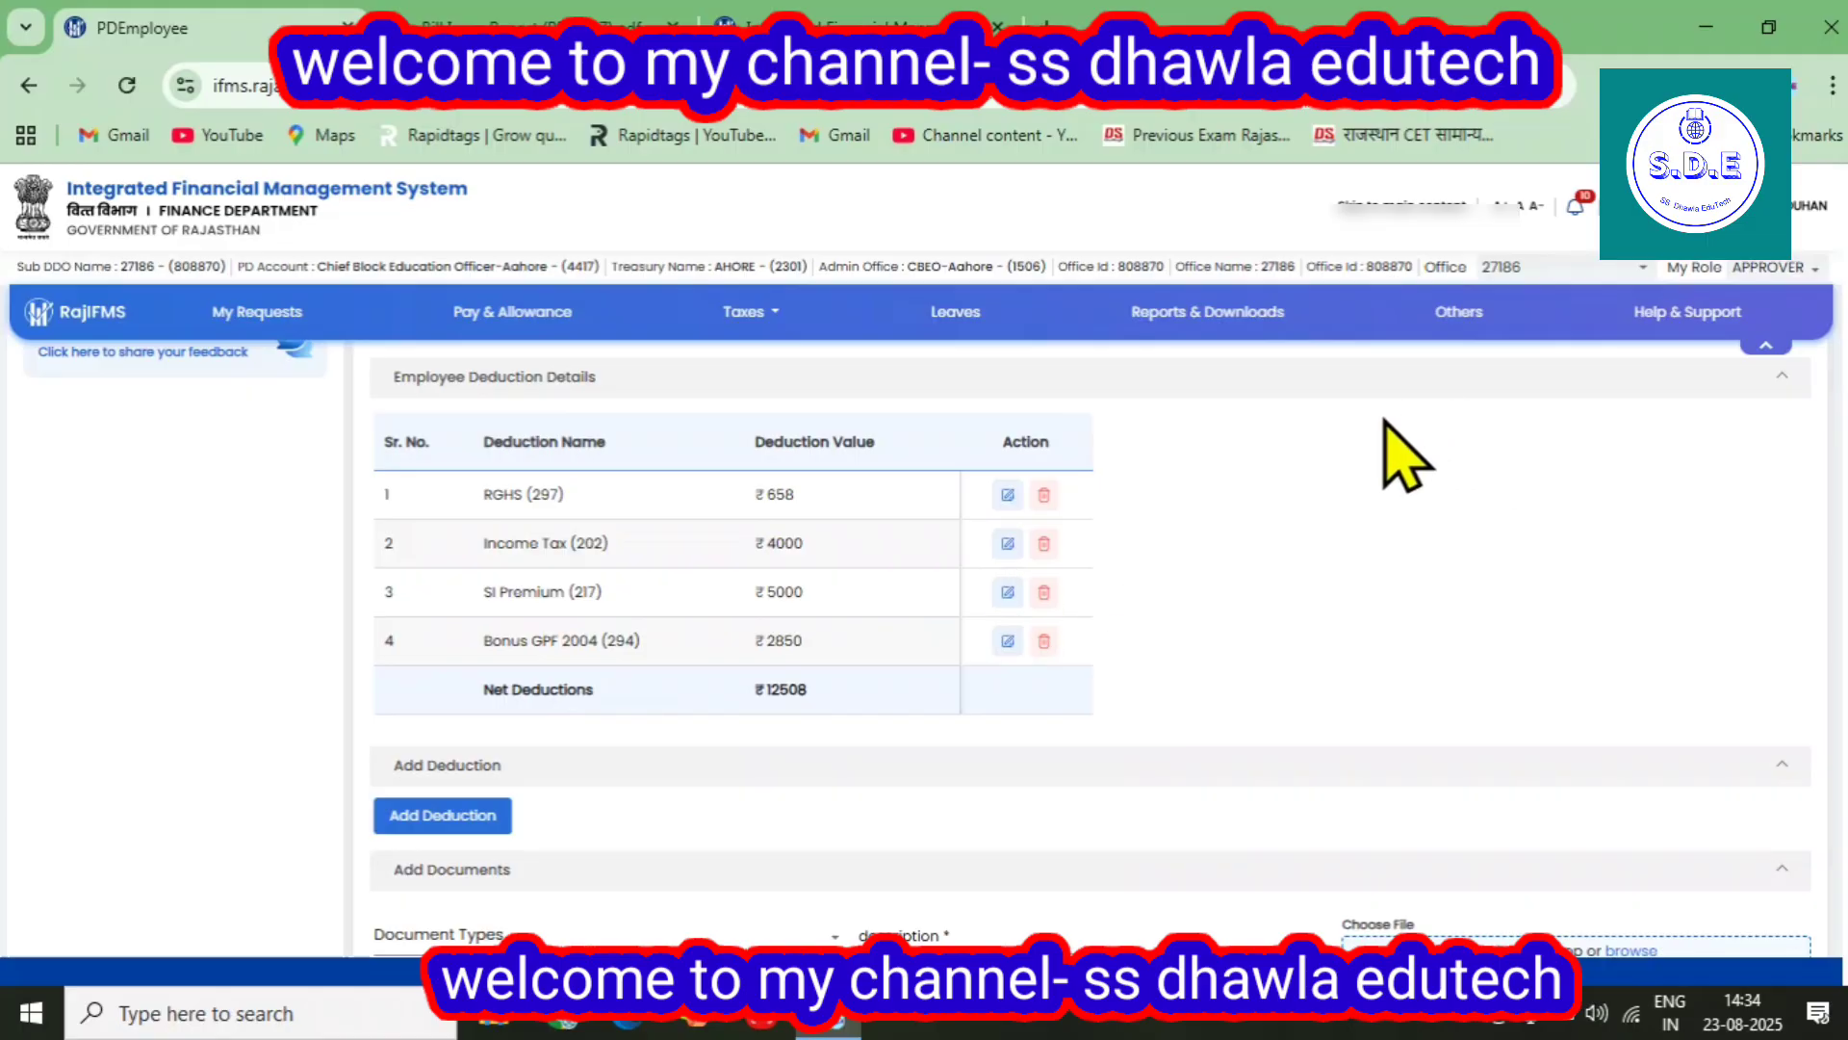
pyautogui.scroll(-3, 1155, 548)
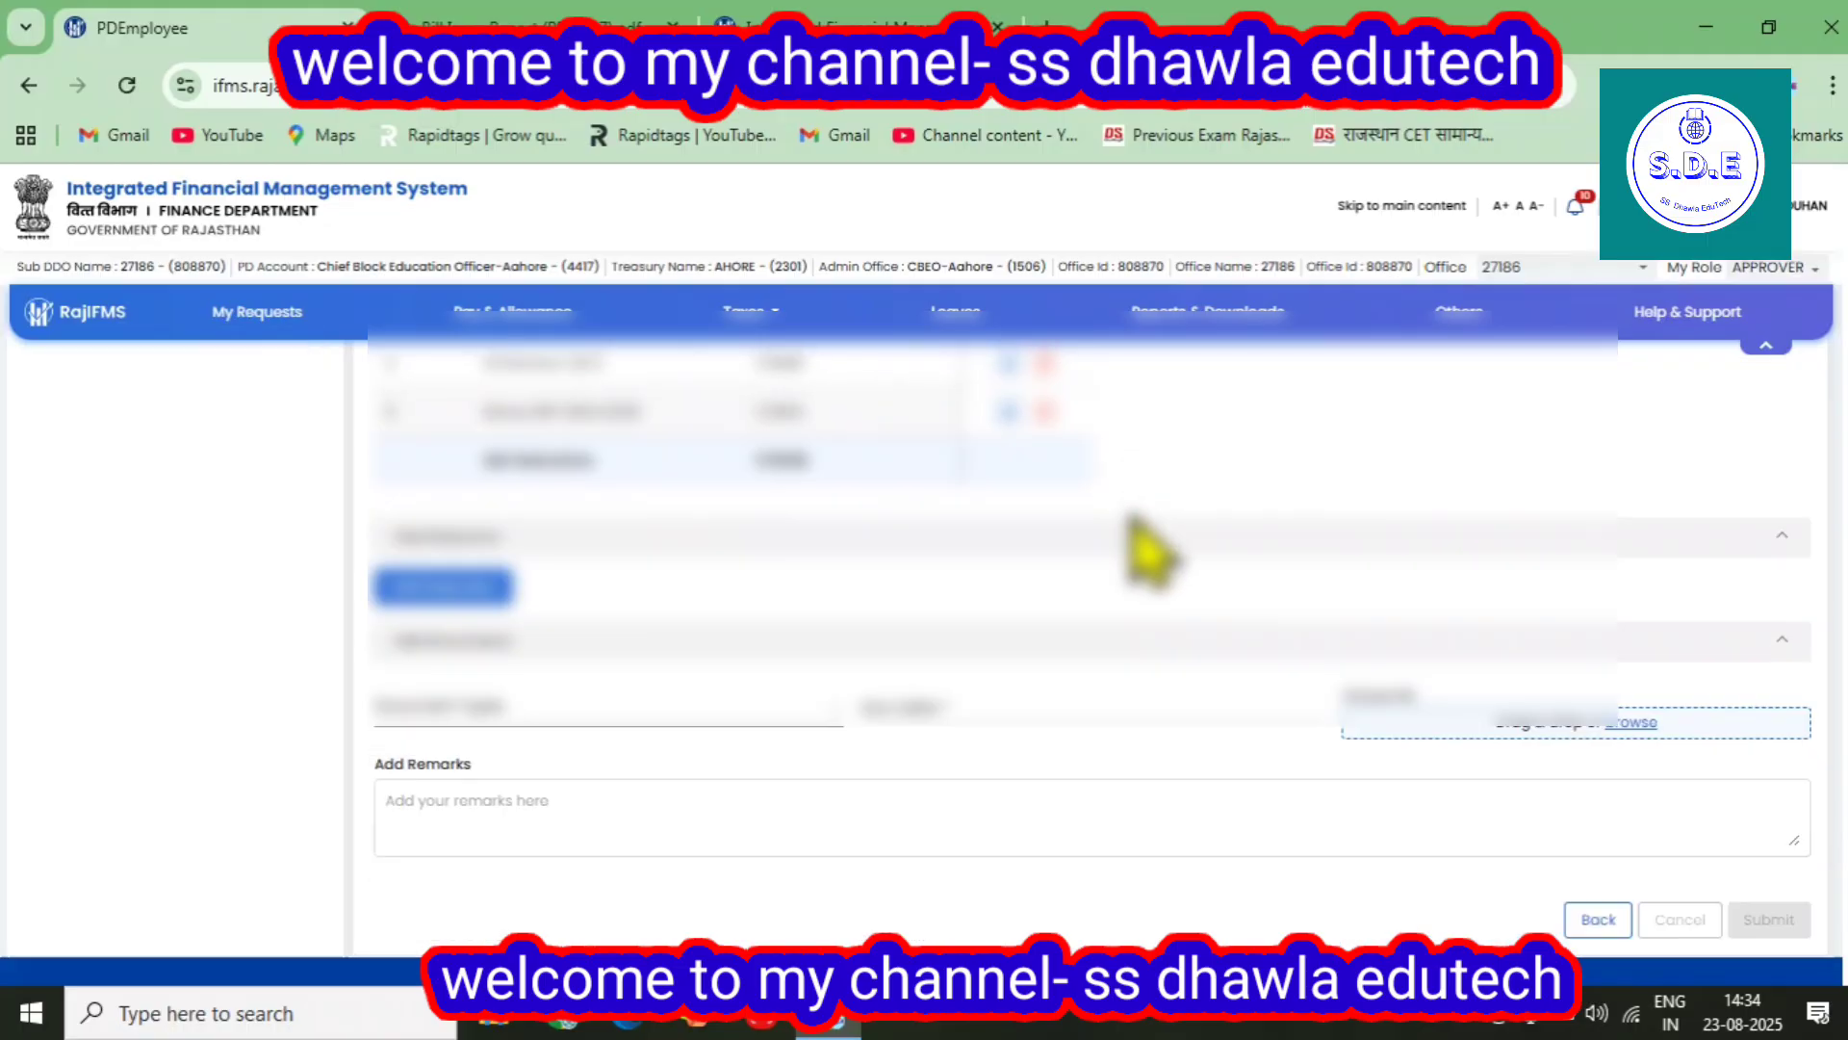
pyautogui.scroll(5, 1150, 553)
pyautogui.scroll(2, 601, 578)
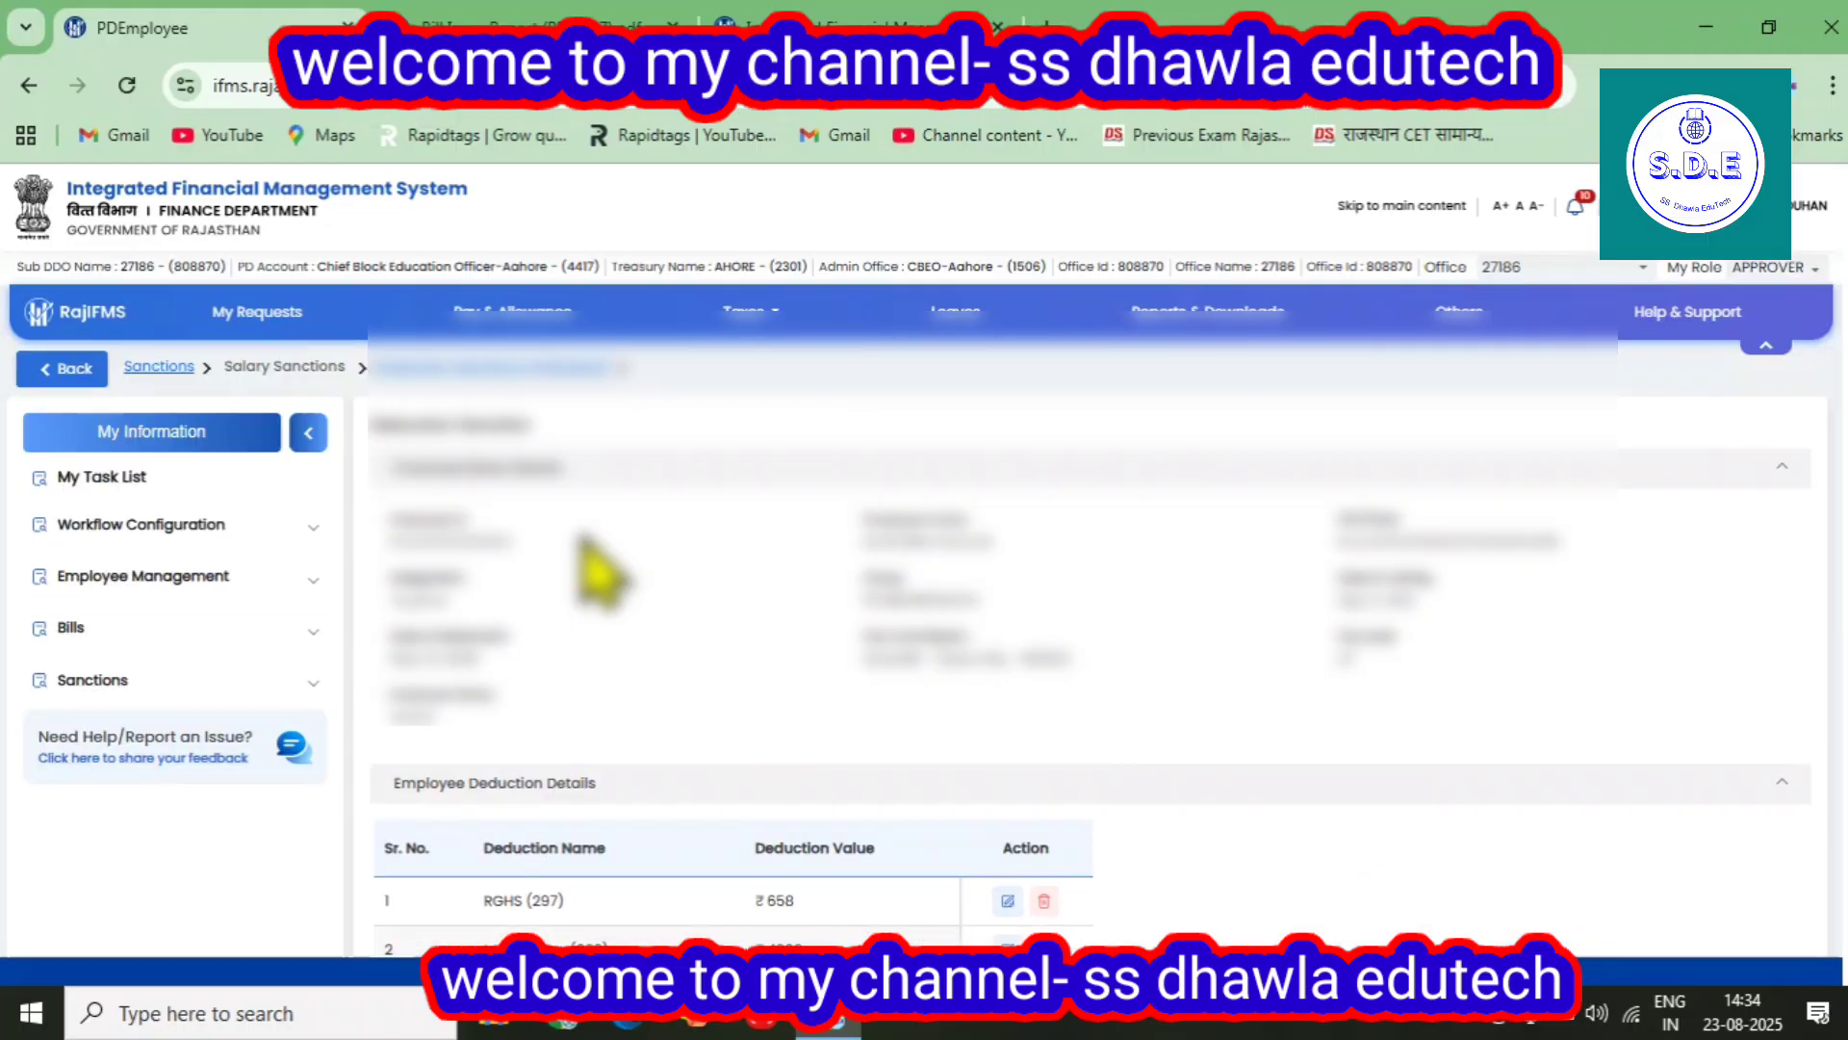
# Open the Regular Salary (Manual) page under Salary Bills
pyautogui.click(118, 577)
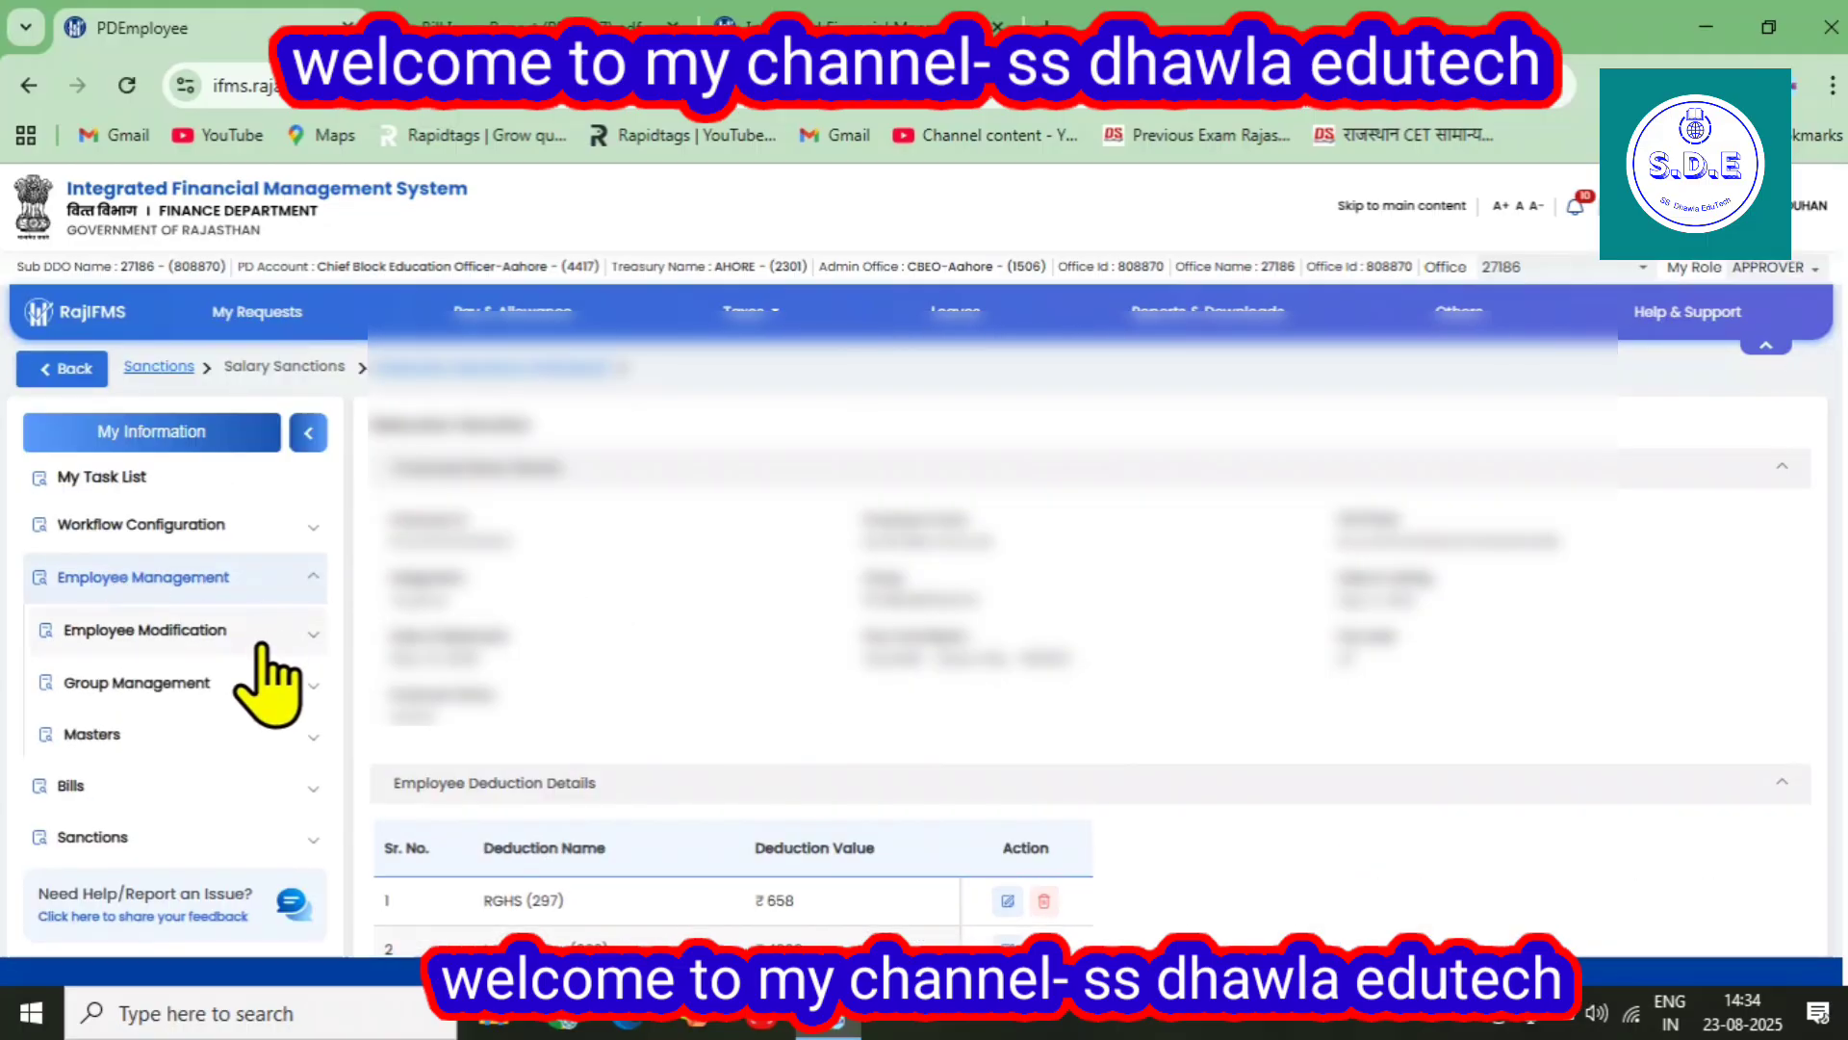
pyautogui.click(116, 780)
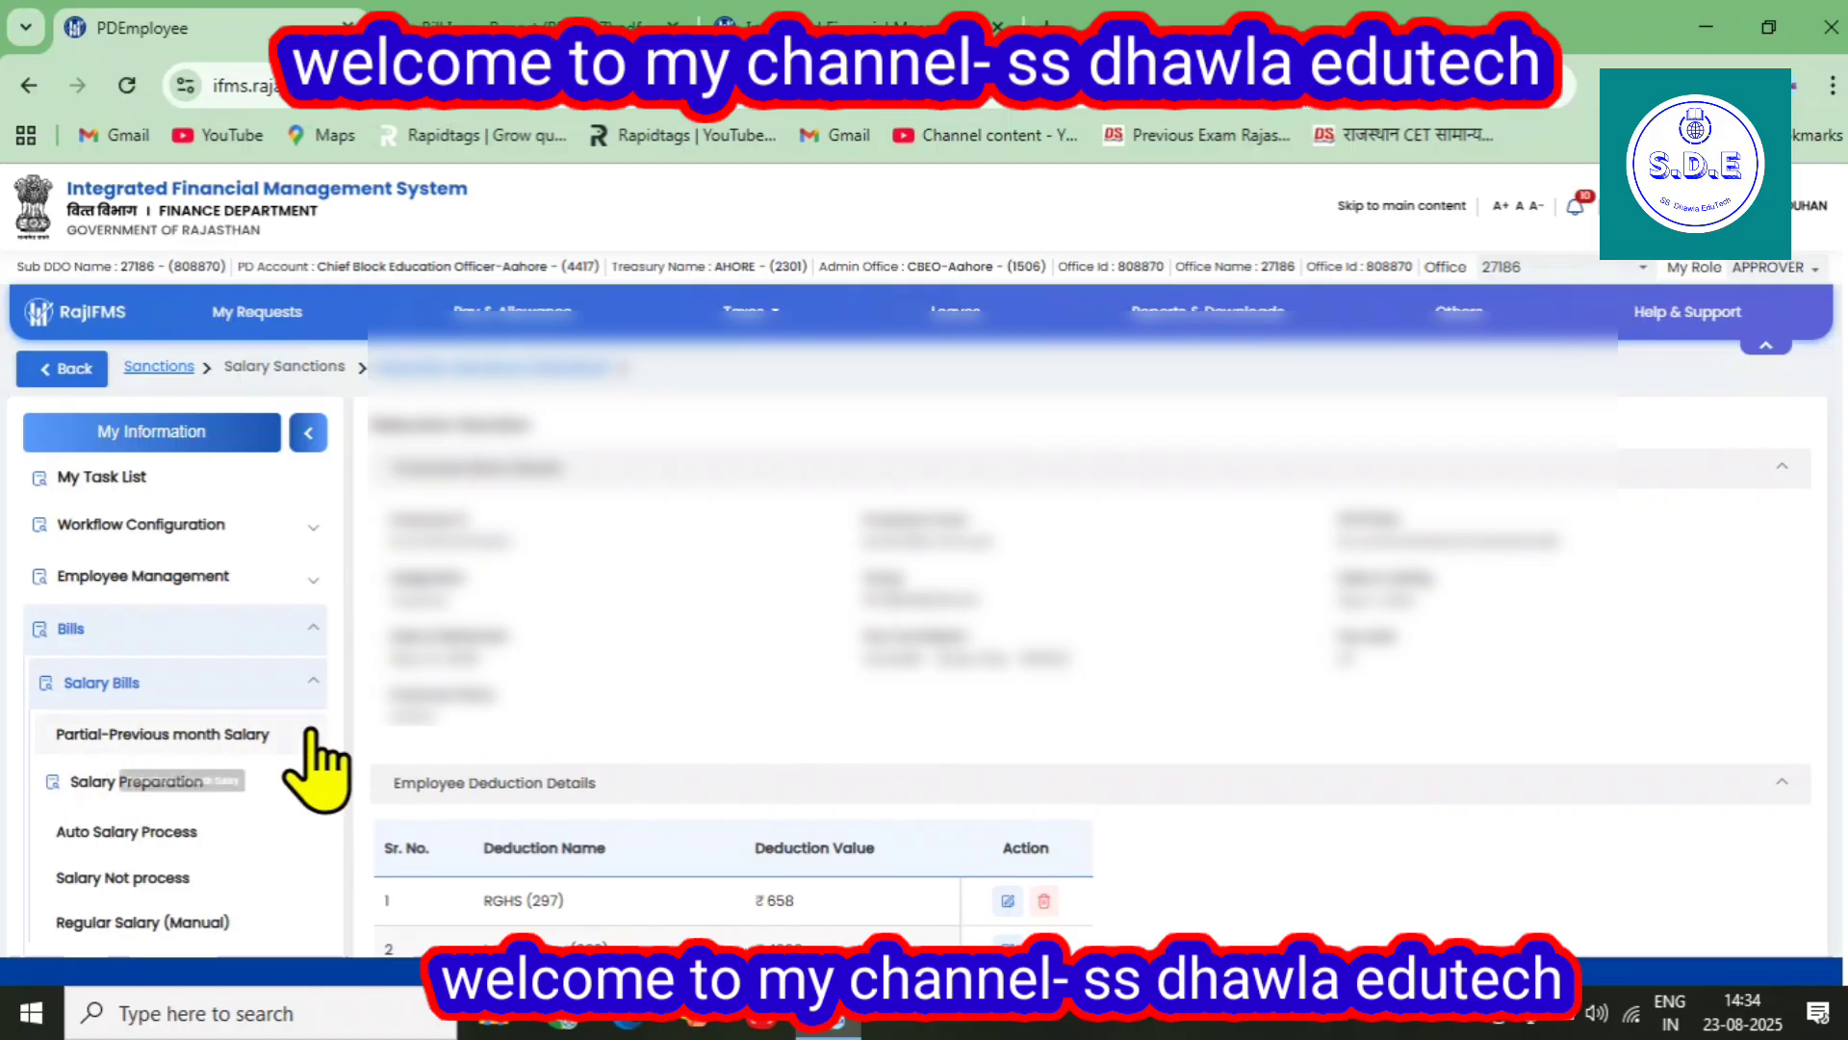
pyautogui.scroll(-2, 299, 756)
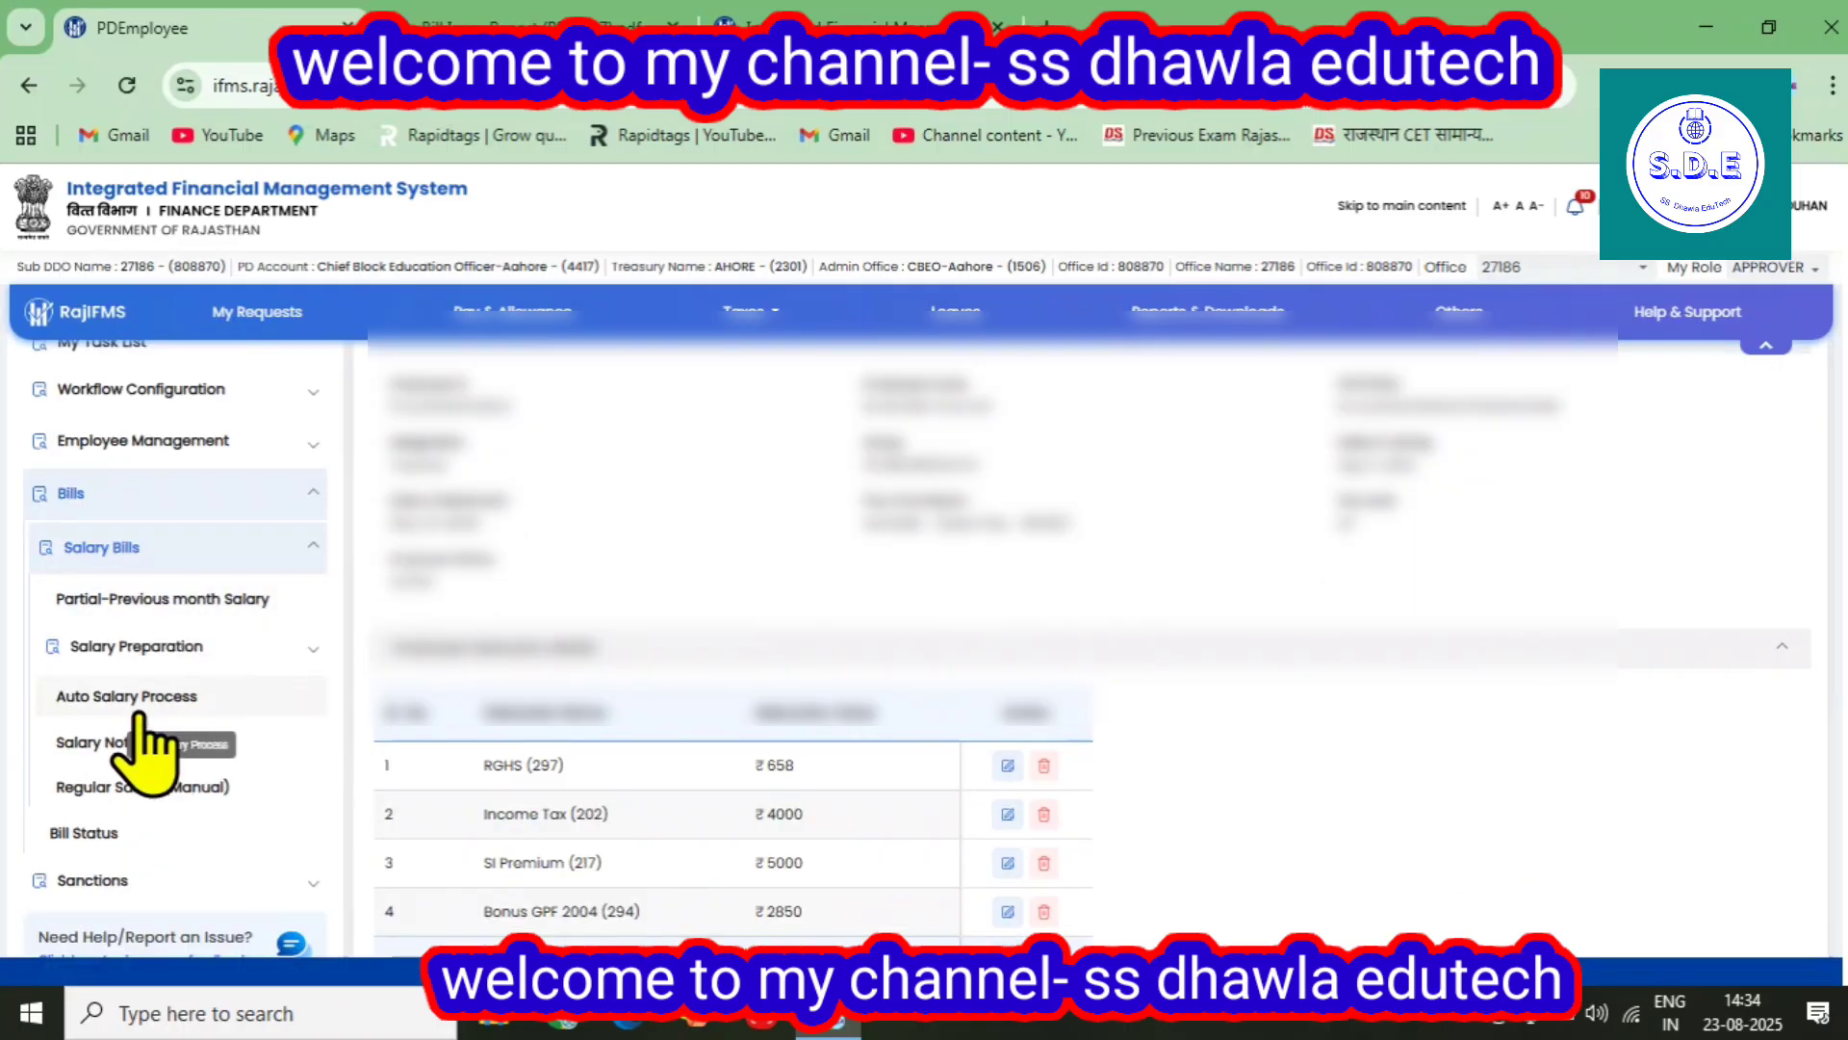
pyautogui.click(94, 784)
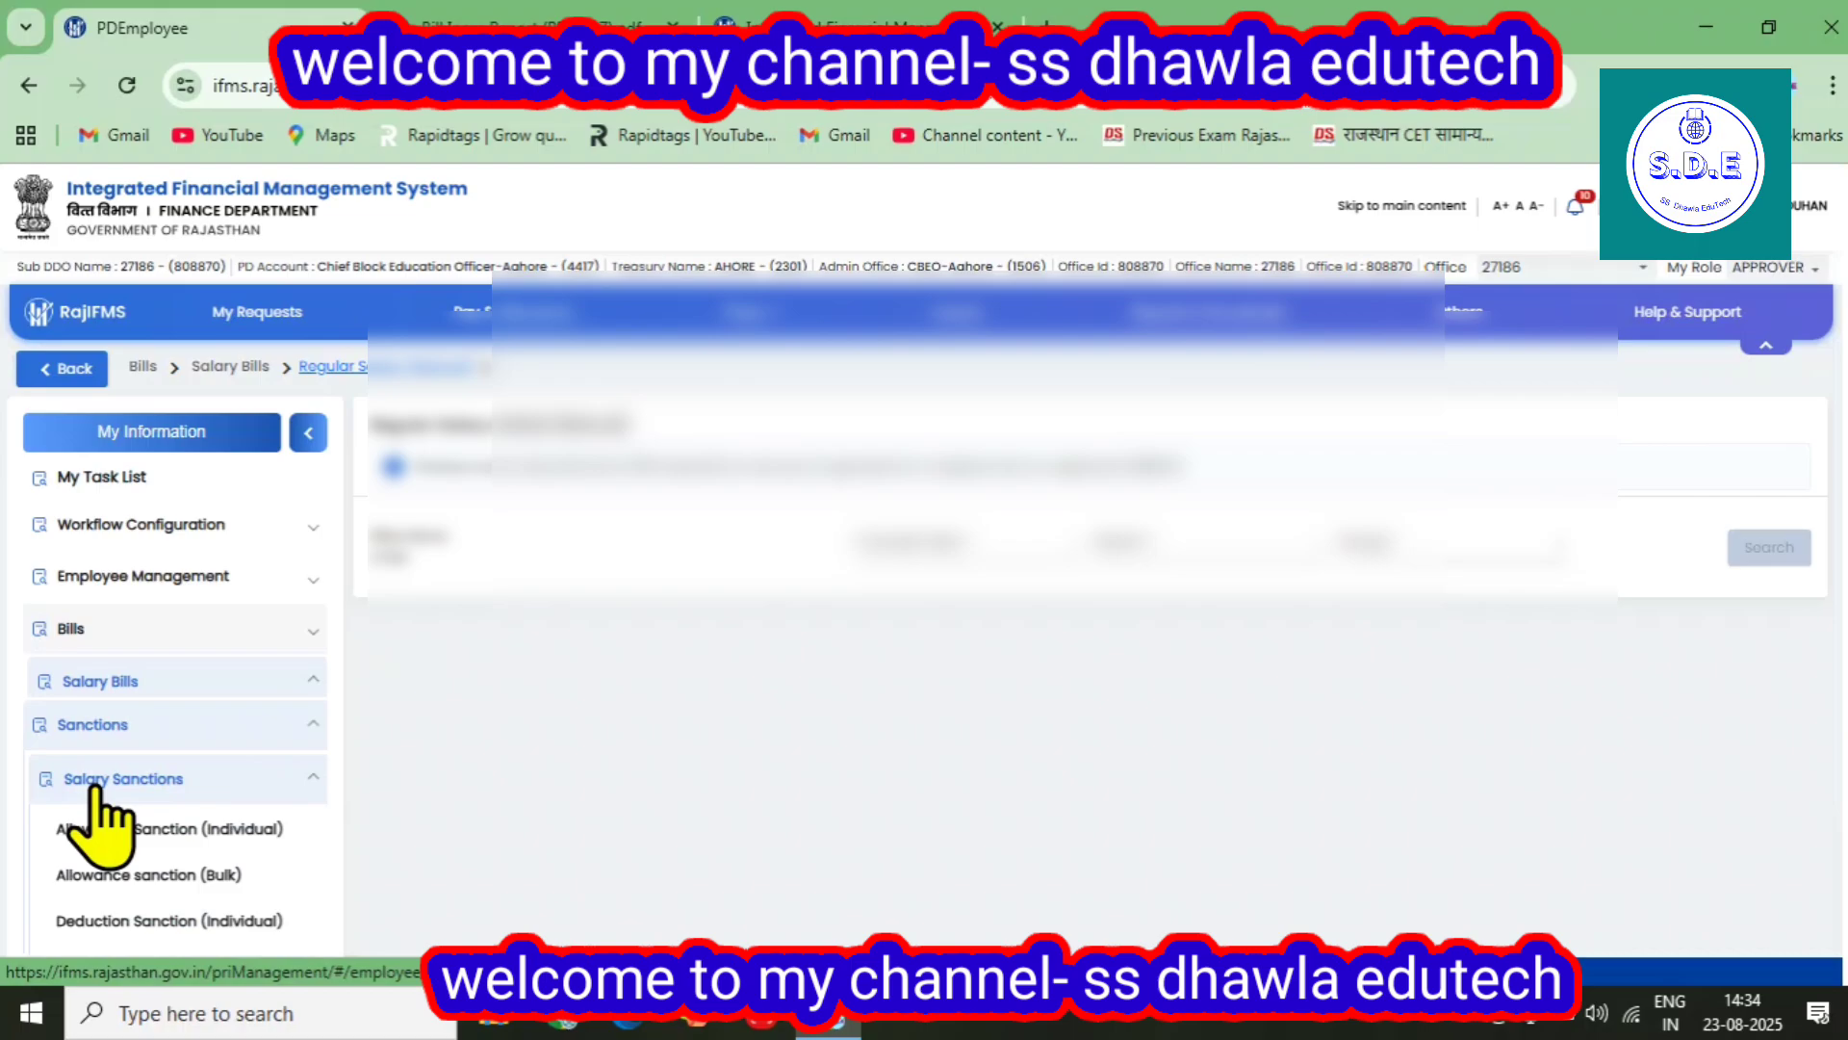
# Choose the financial year, month August-2025 and group PD BHAINSWARA, and search for employees with unprocessed regular salary
pyautogui.click(880, 553)
pyautogui.click(883, 589)
pyautogui.click(1126, 546)
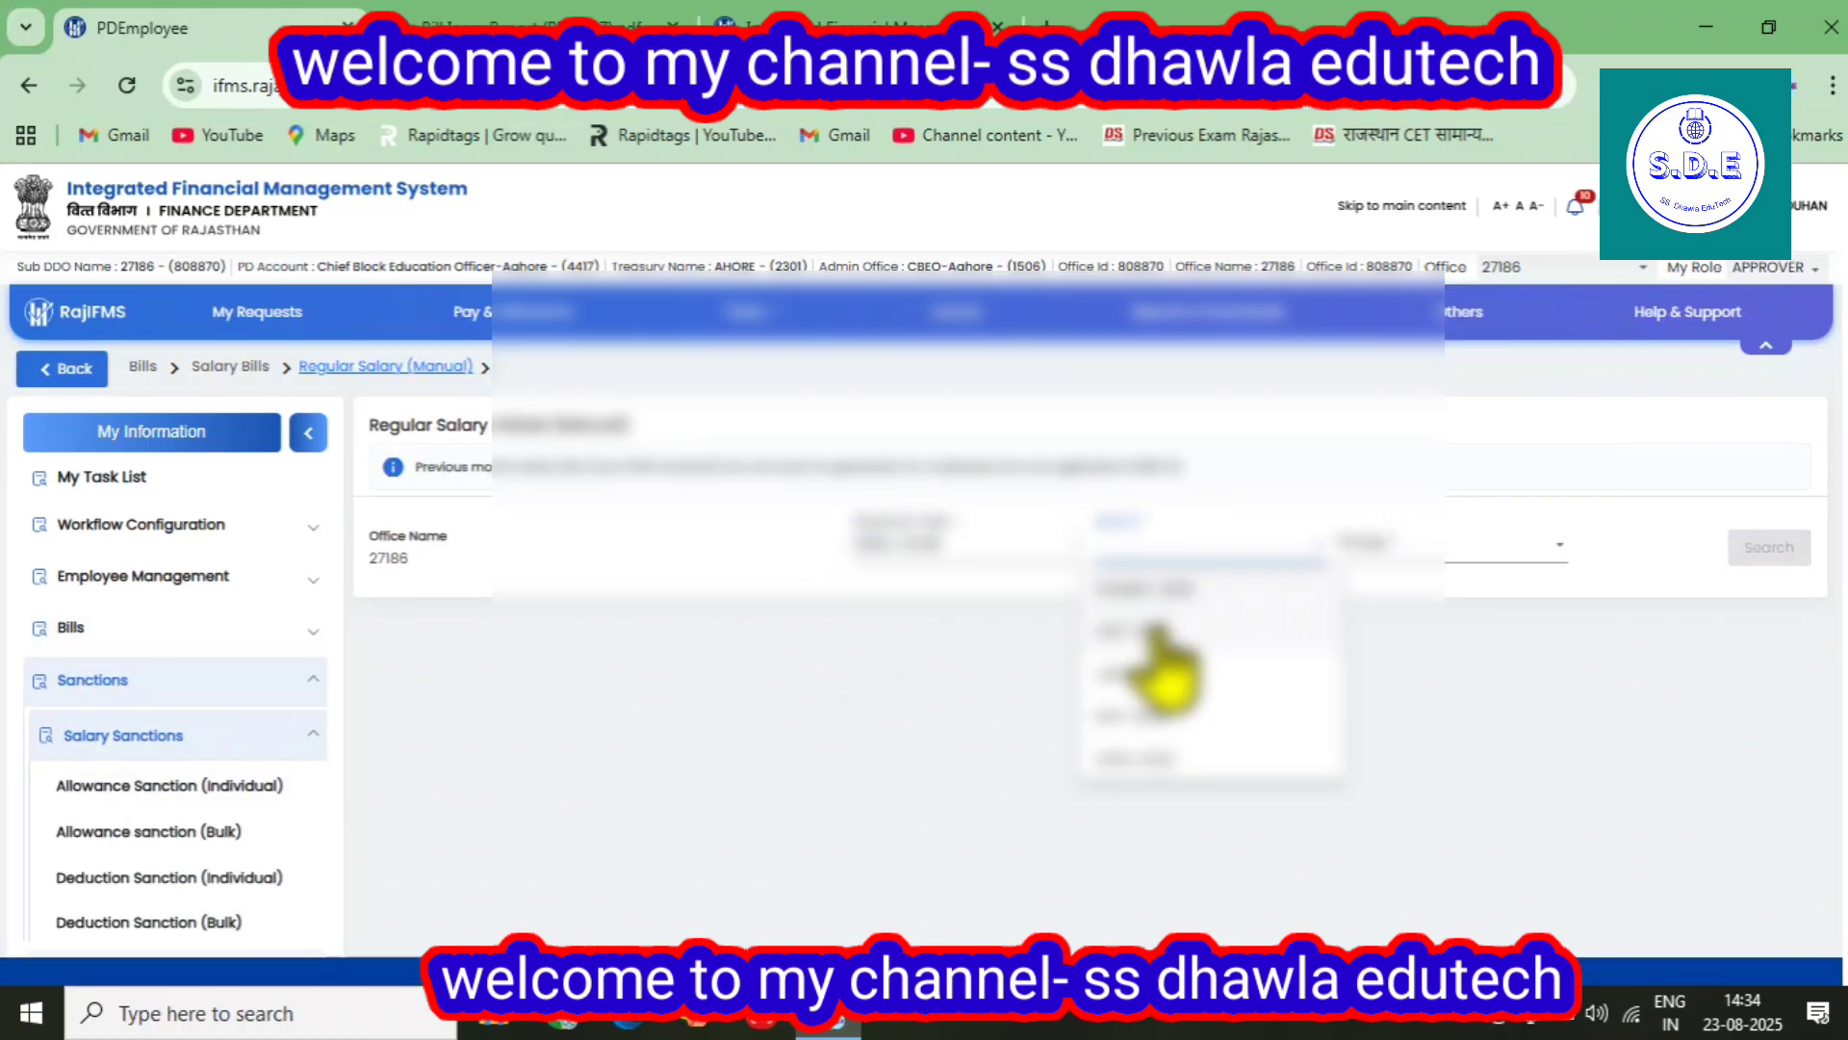
pyautogui.click(1327, 557)
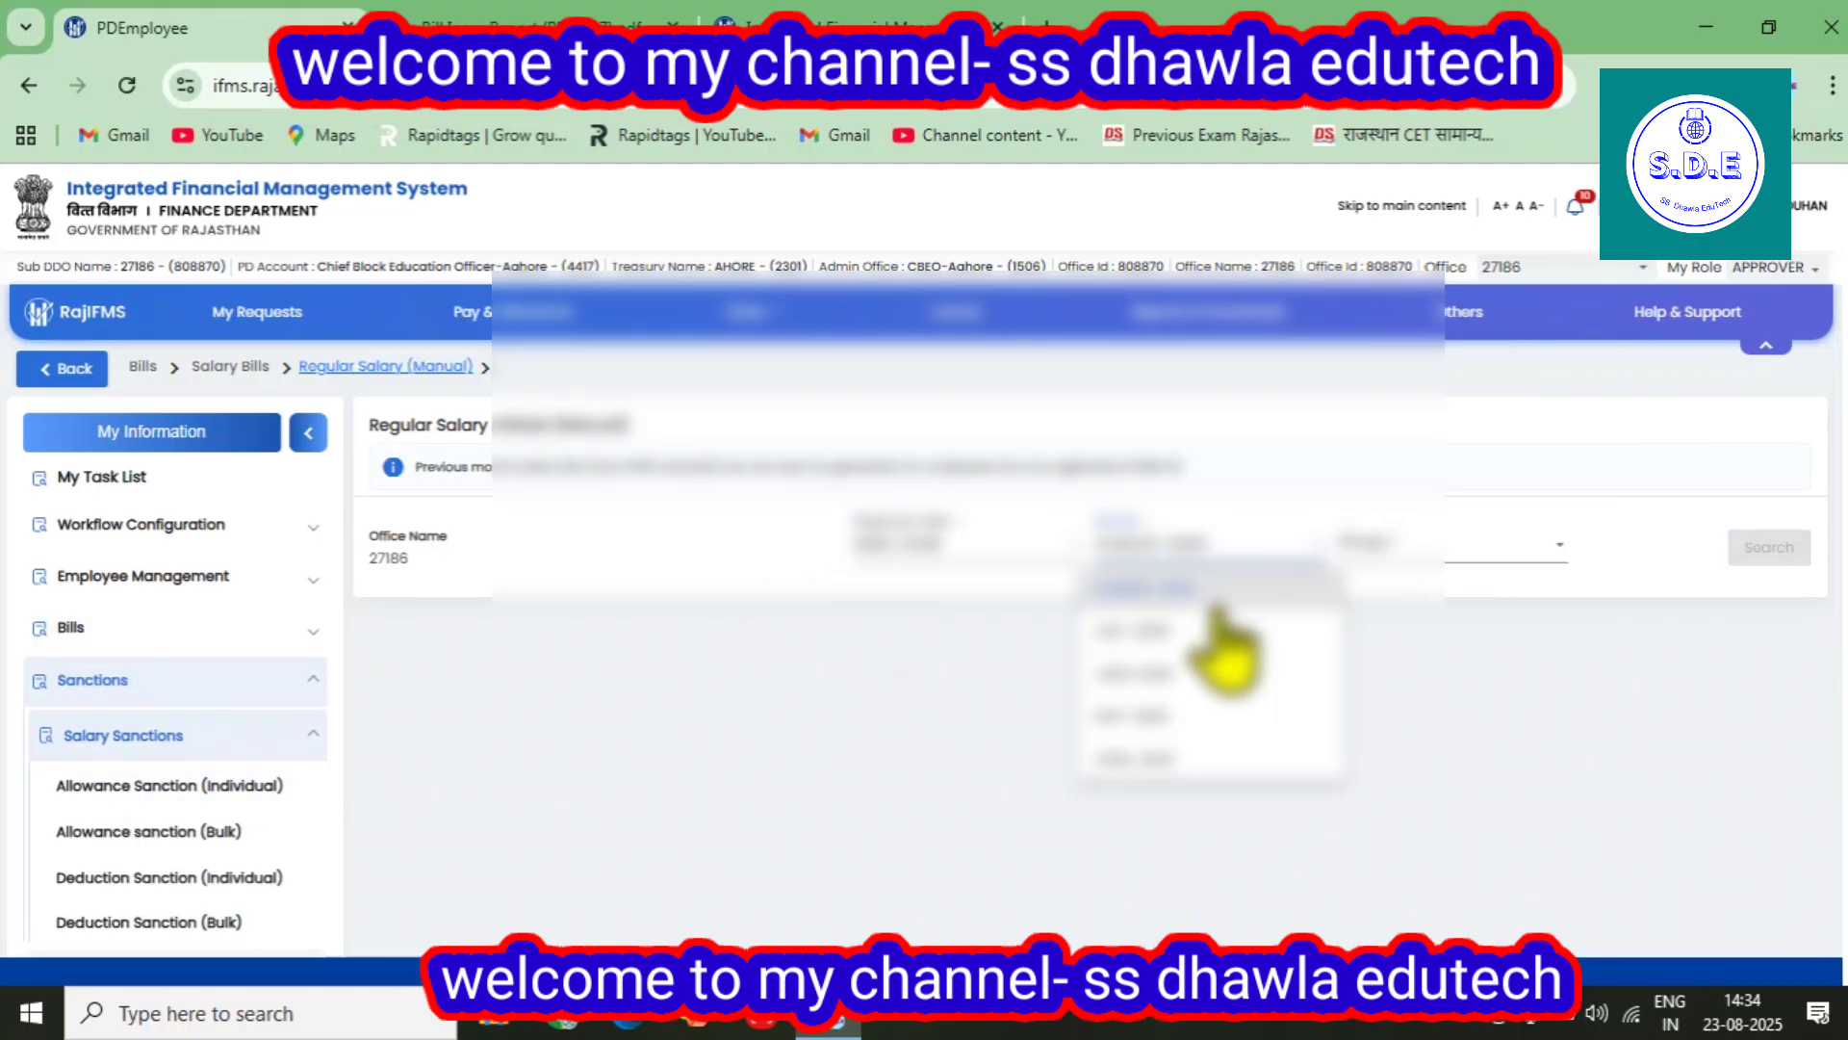
pyautogui.click(1410, 550)
pyautogui.click(1407, 655)
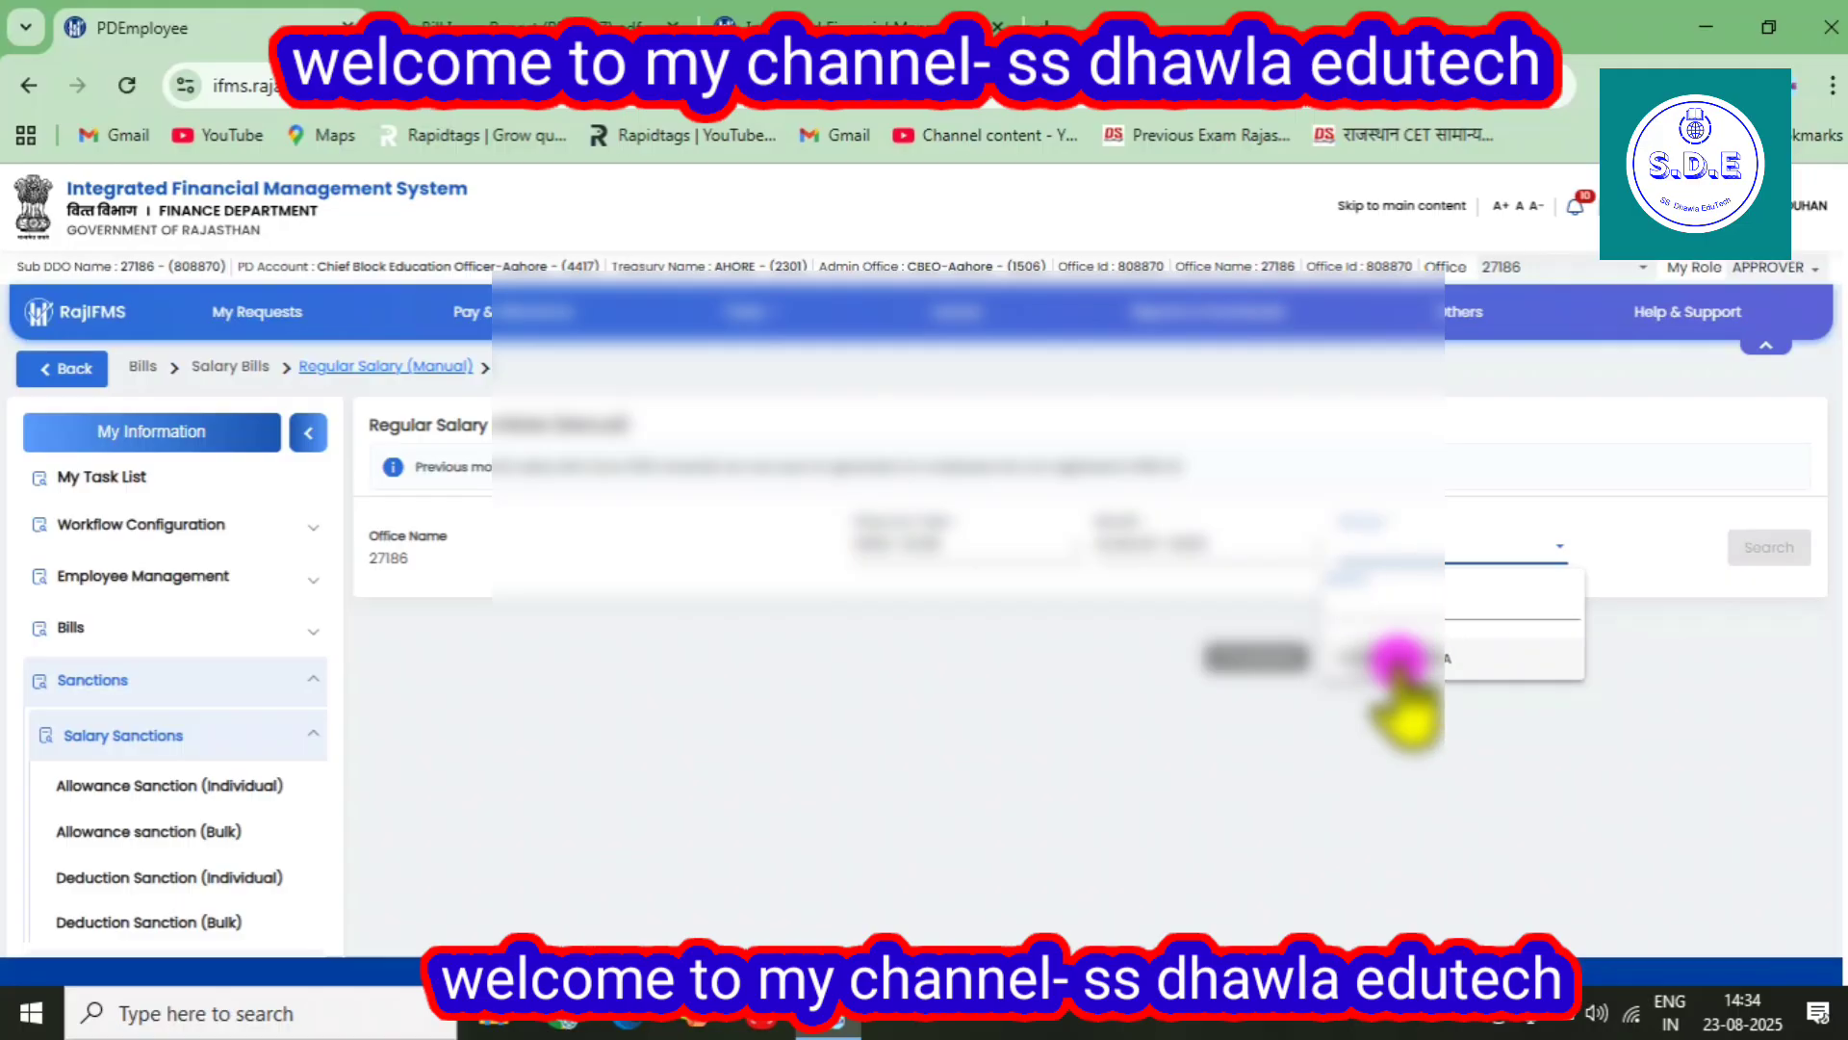
pyautogui.click(1728, 545)
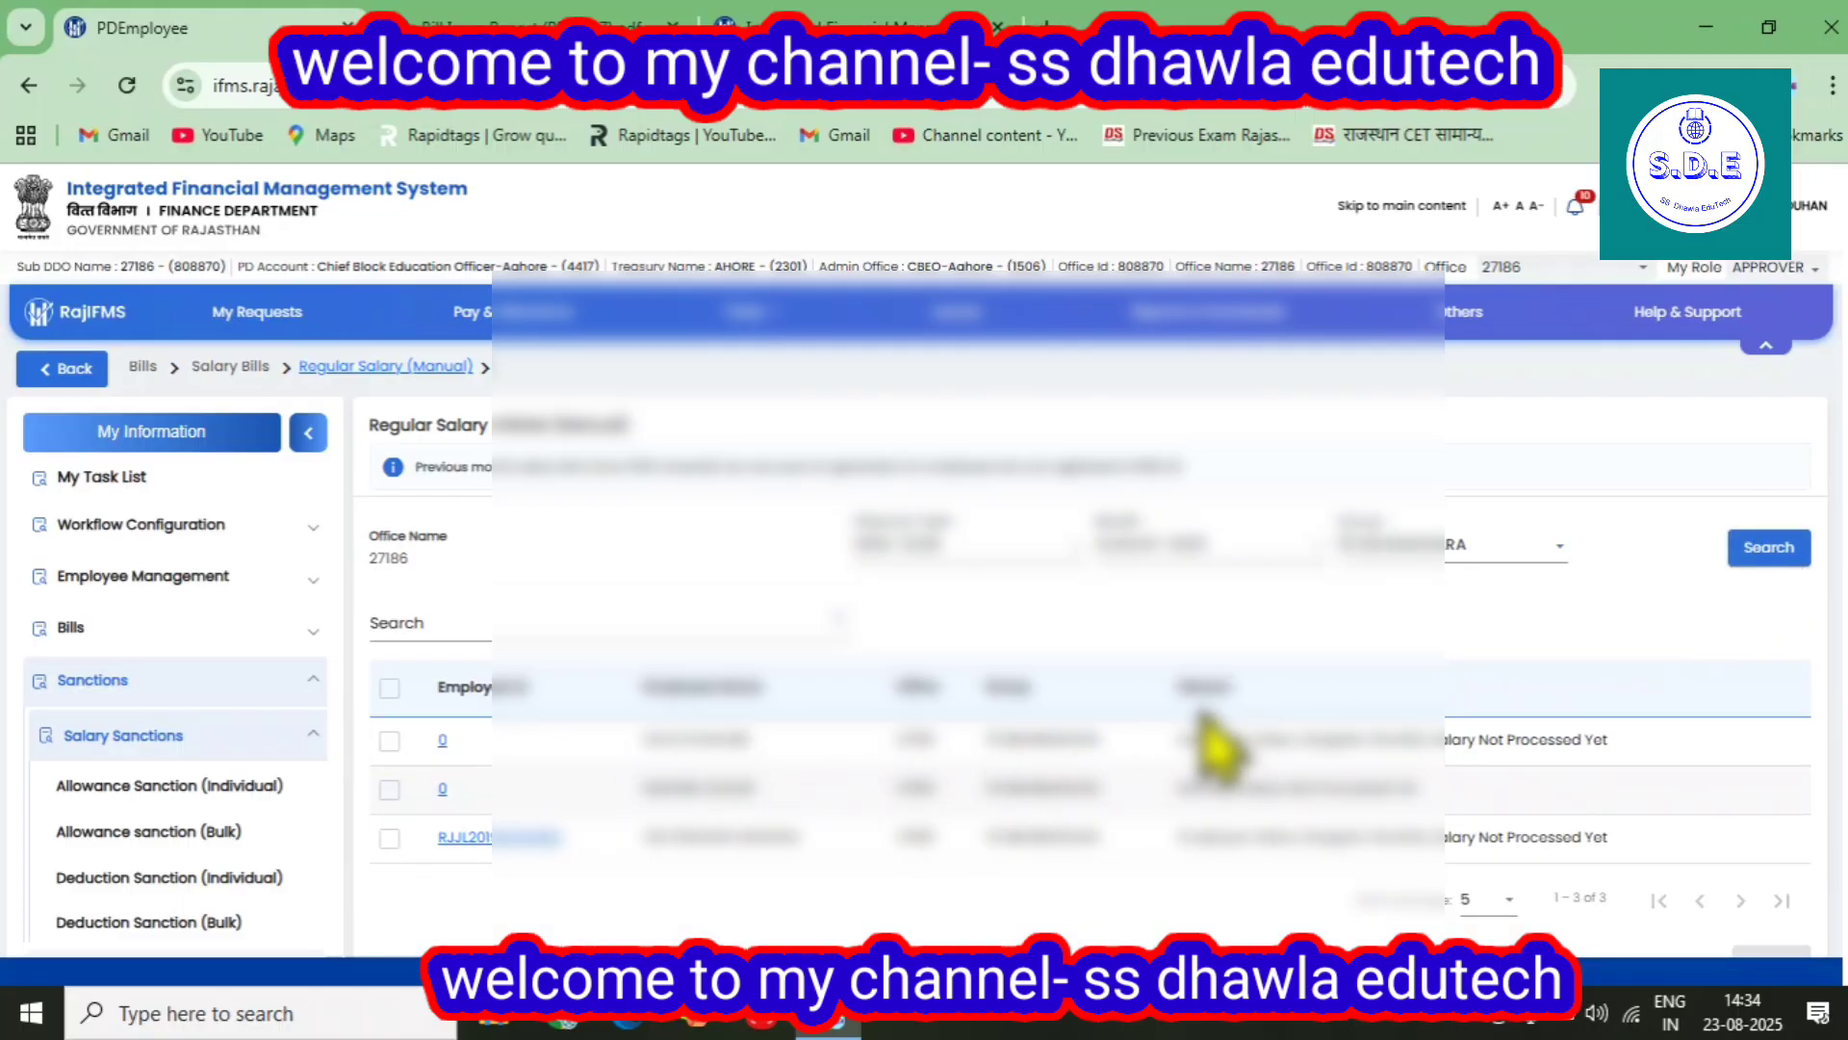
# Select the employee whose reason is only "Monthly Salary Not Processed Yet" and review the rows before initiating
pyautogui.scroll(-2, 1209, 743)
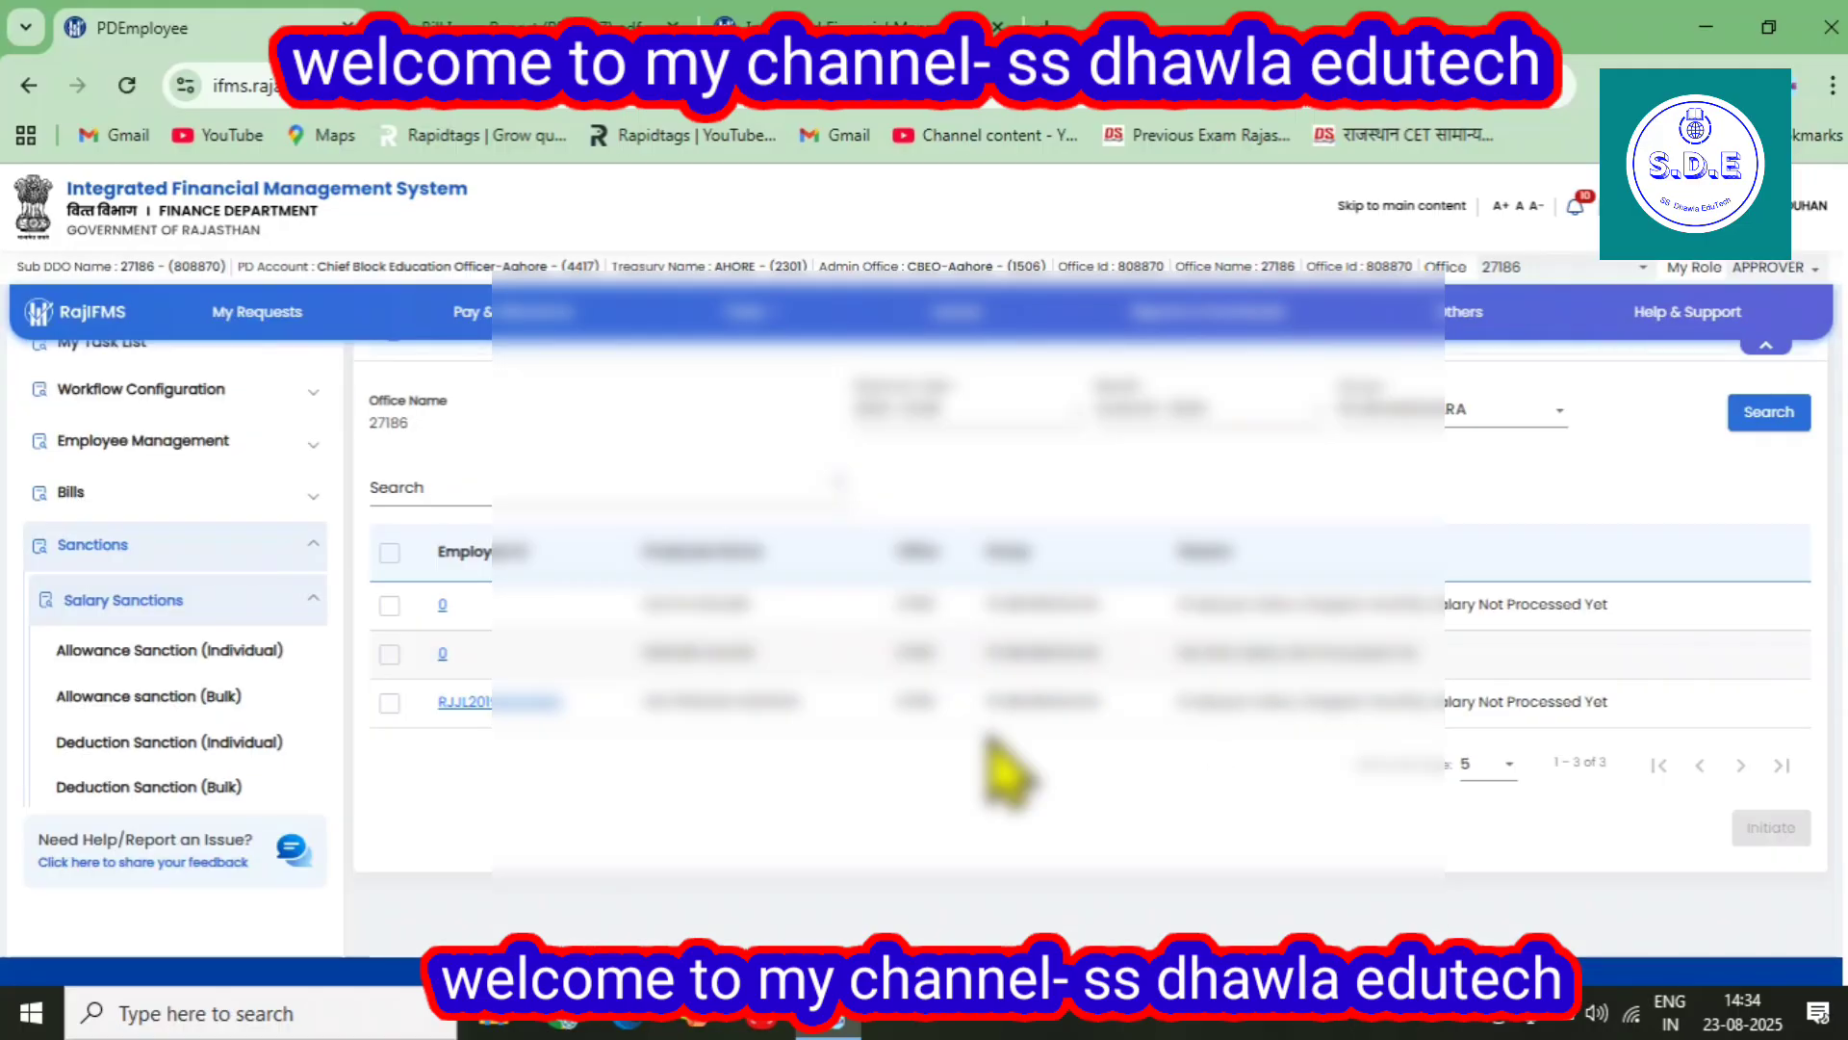
pyautogui.click(389, 654)
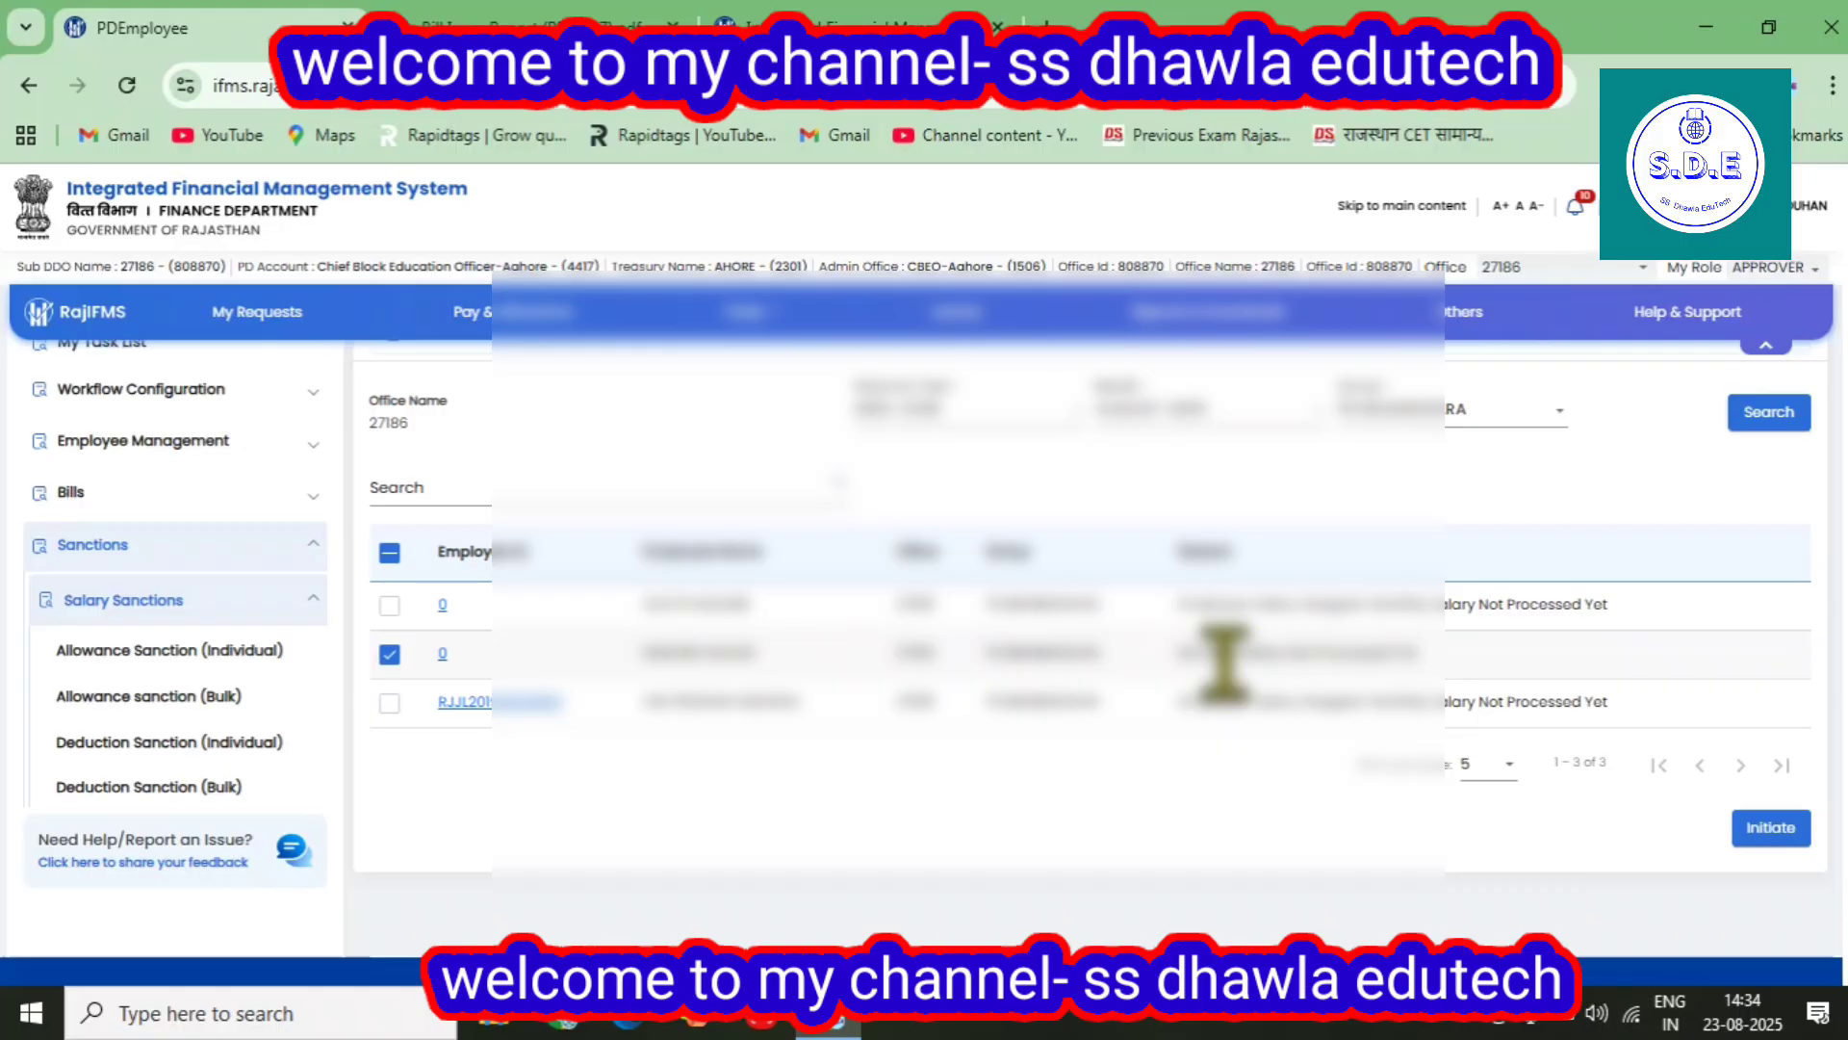
pyautogui.scroll(2, 1224, 664)
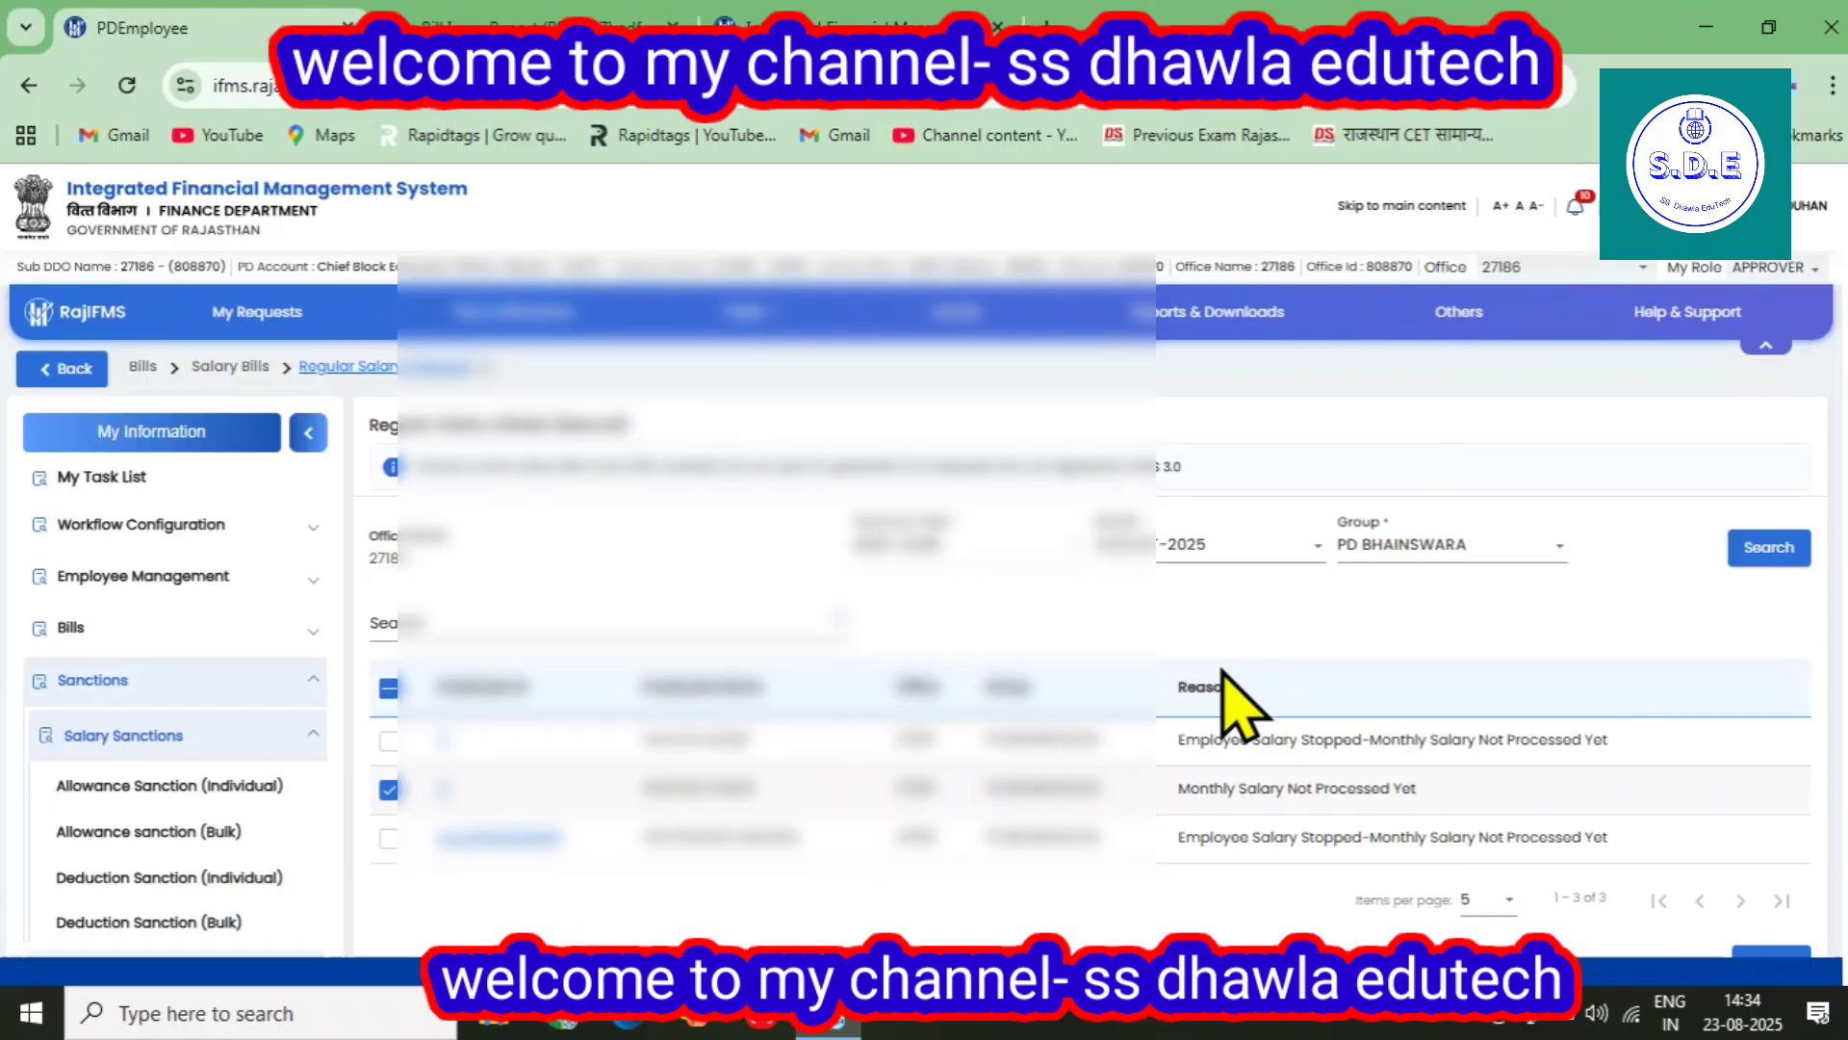
pyautogui.scroll(-3, 1222, 673)
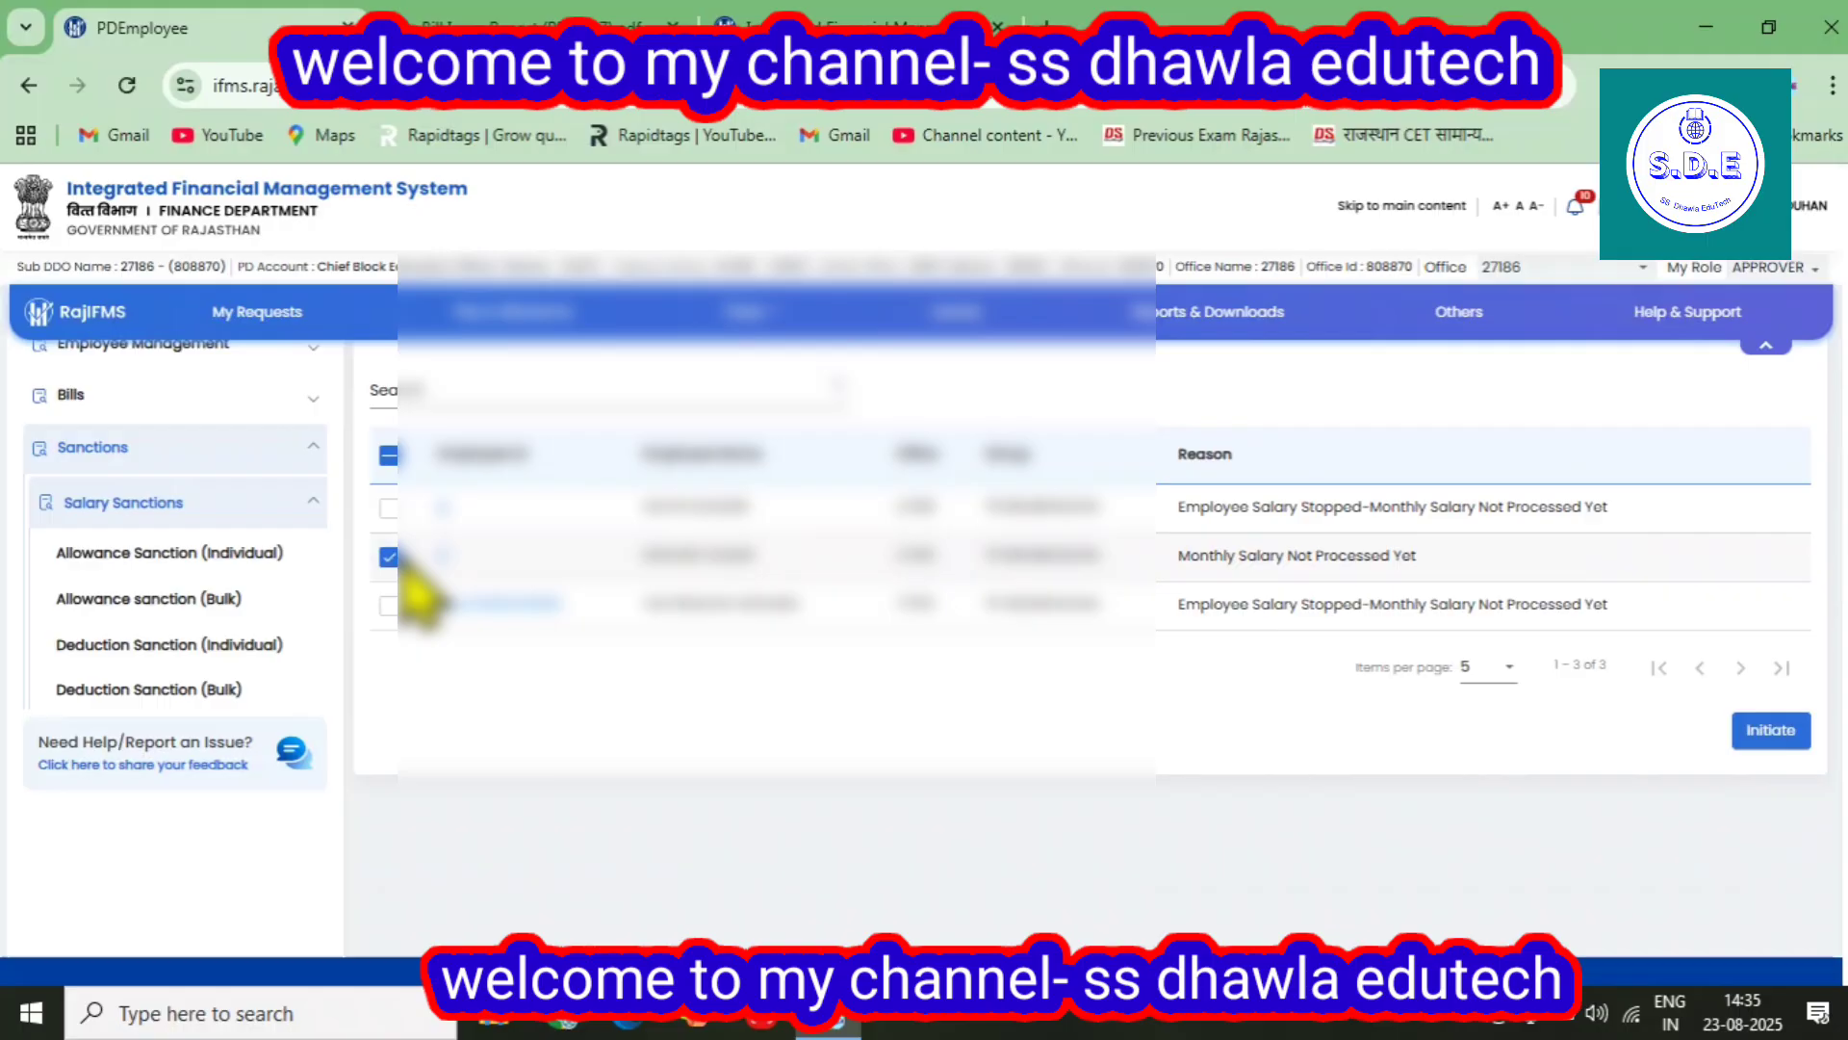
pyautogui.scroll(2, 419, 597)
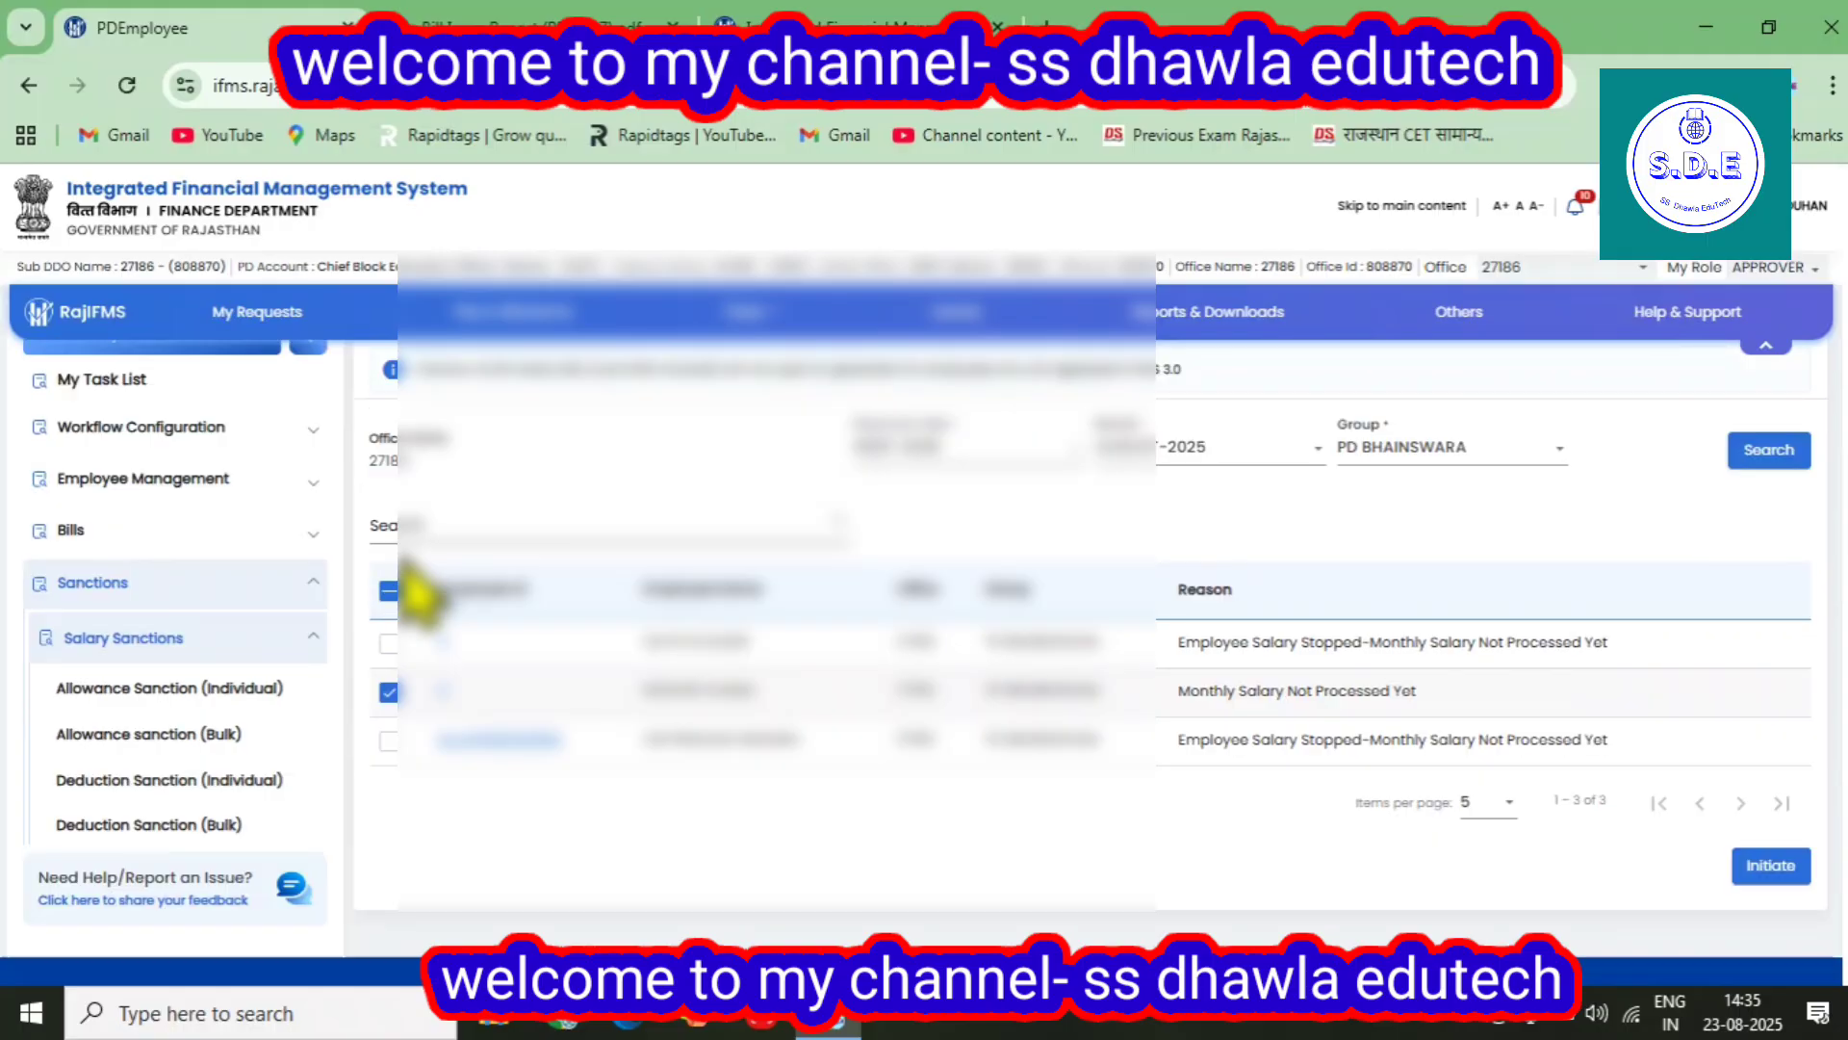
# Open My Task List to check the pending requests for the period 22/8/2025 to 23/8/2025
pyautogui.scroll(1, 415, 592)
pyautogui.click(111, 476)
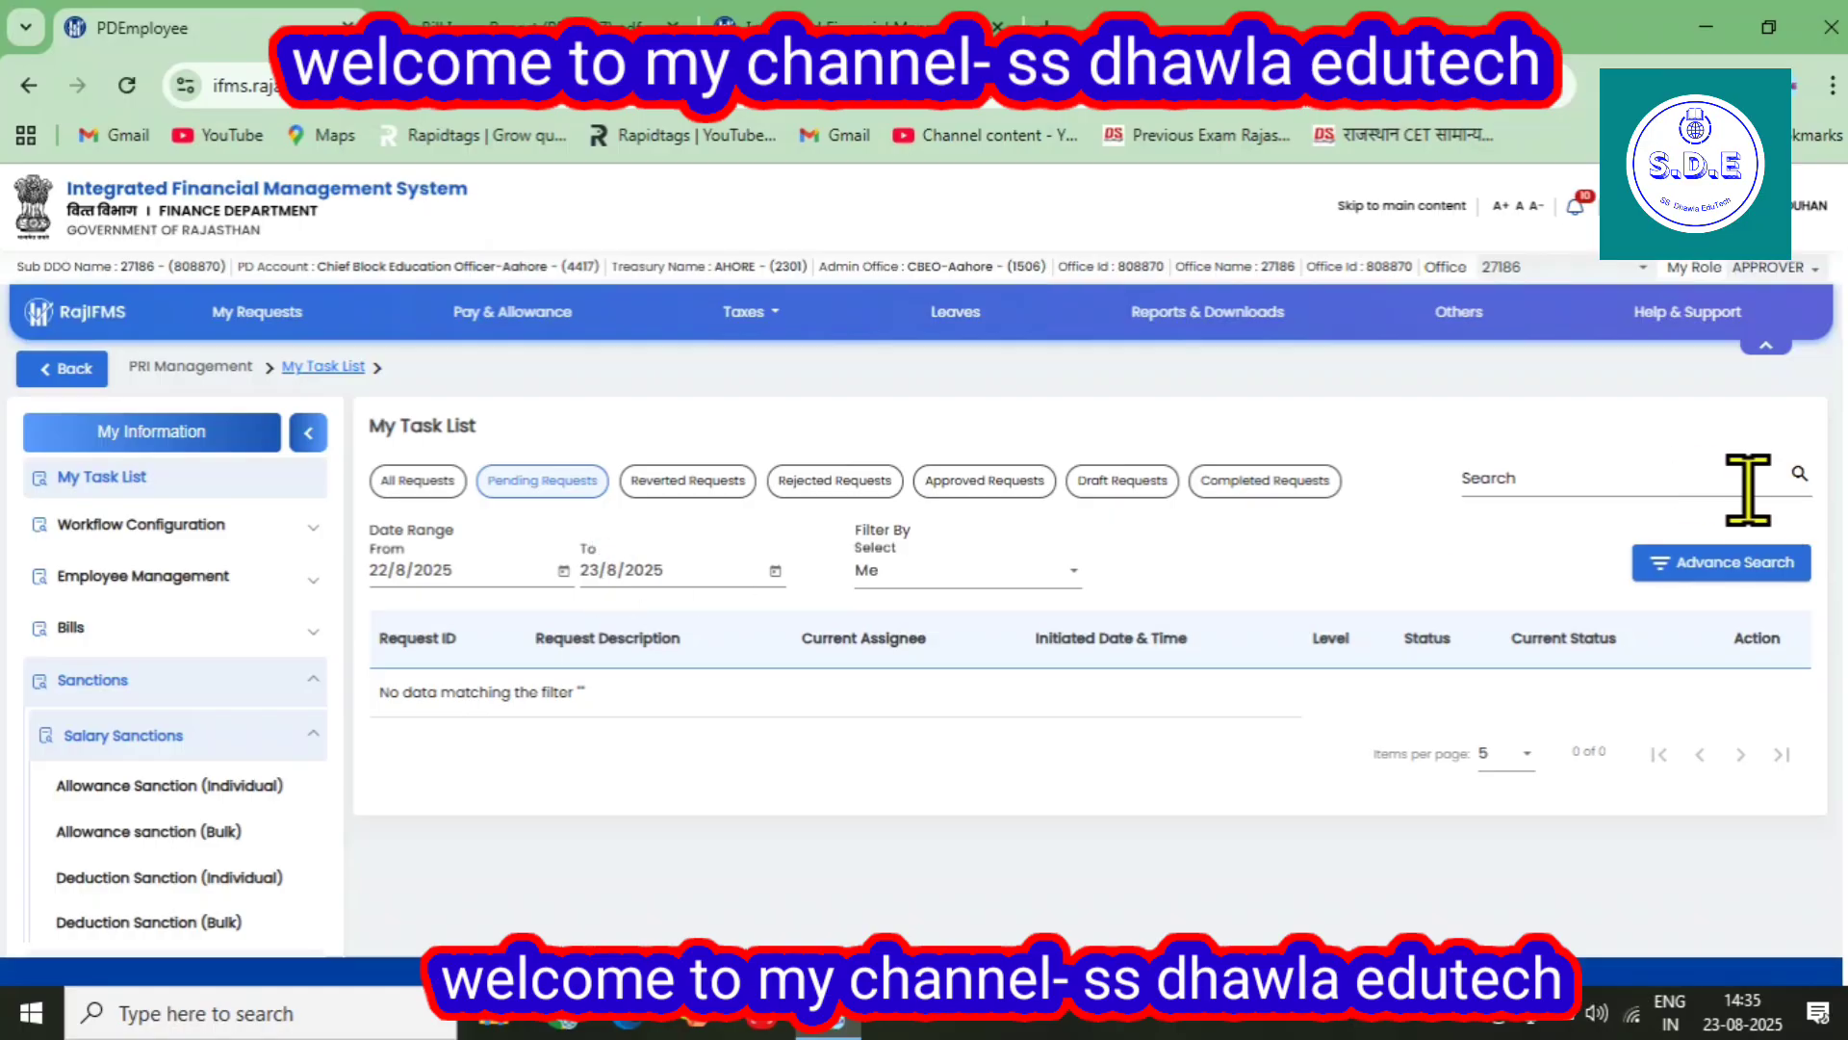
# Switch to the PEEO MEDA R. office and open its PRI Management workspace
pyautogui.click(1654, 262)
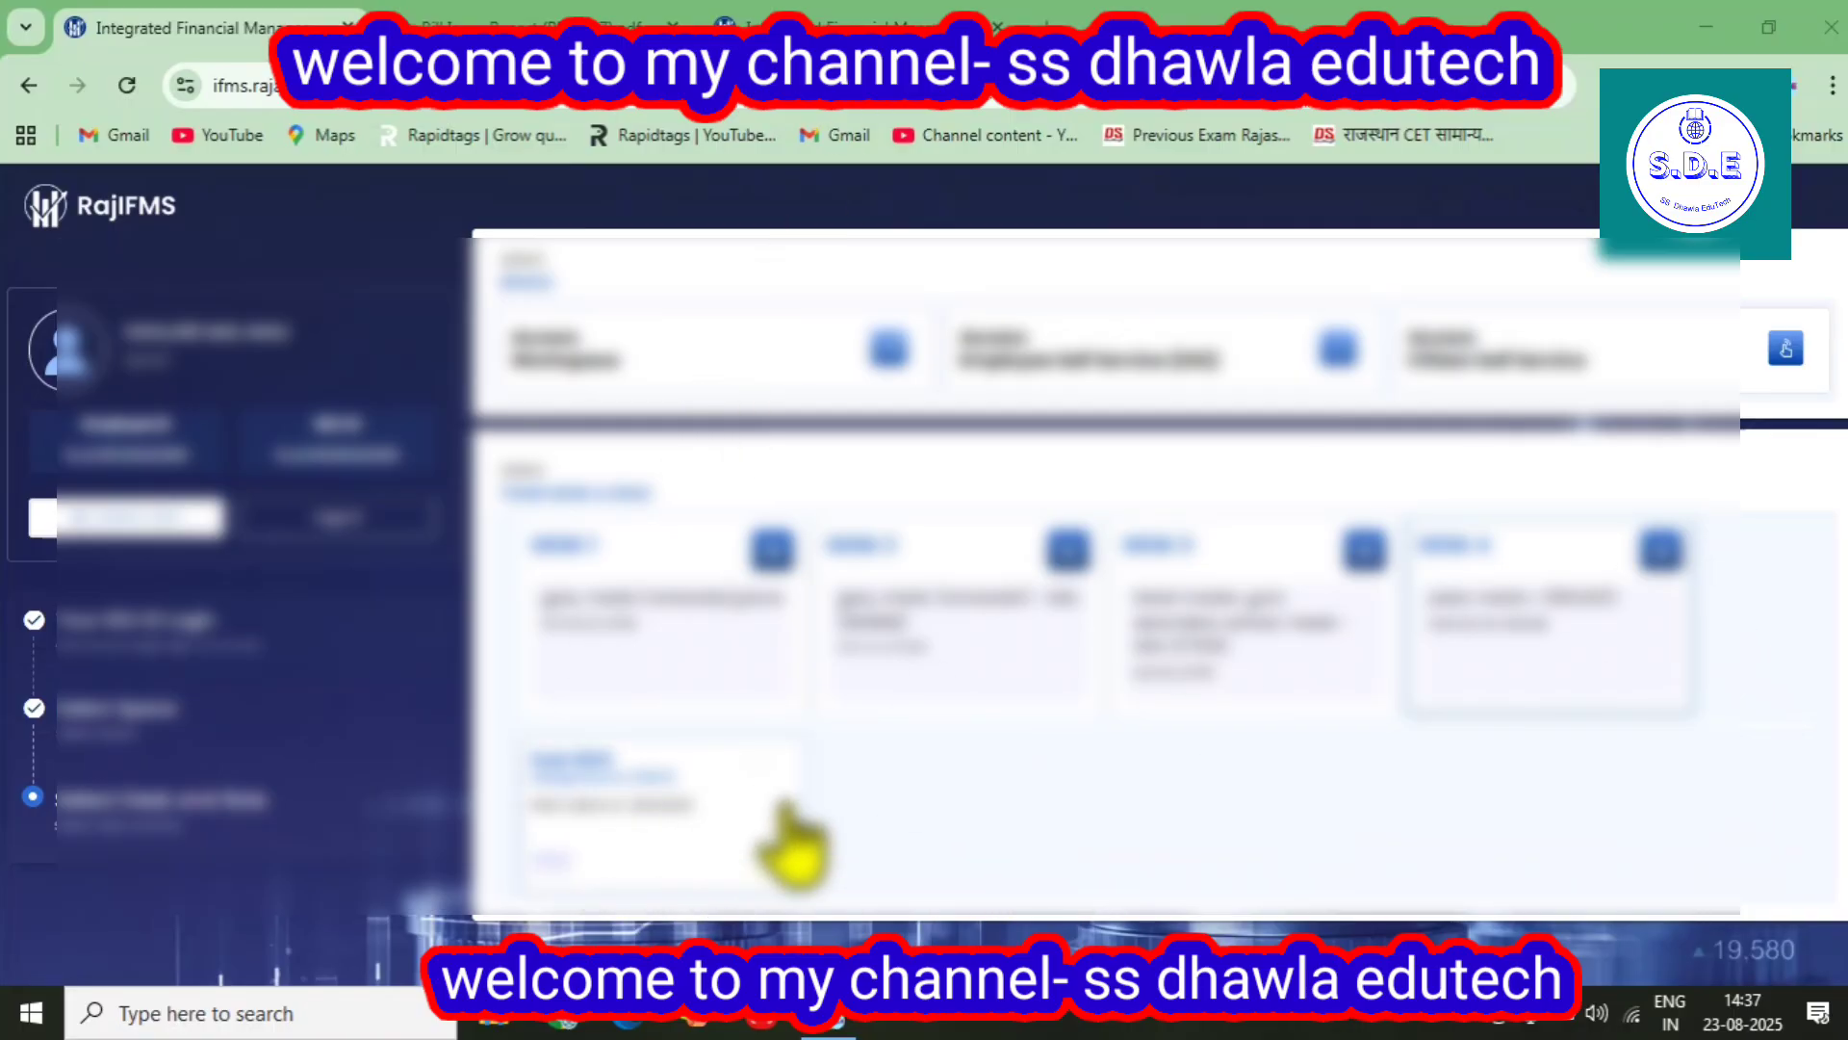
pyautogui.click(563, 799)
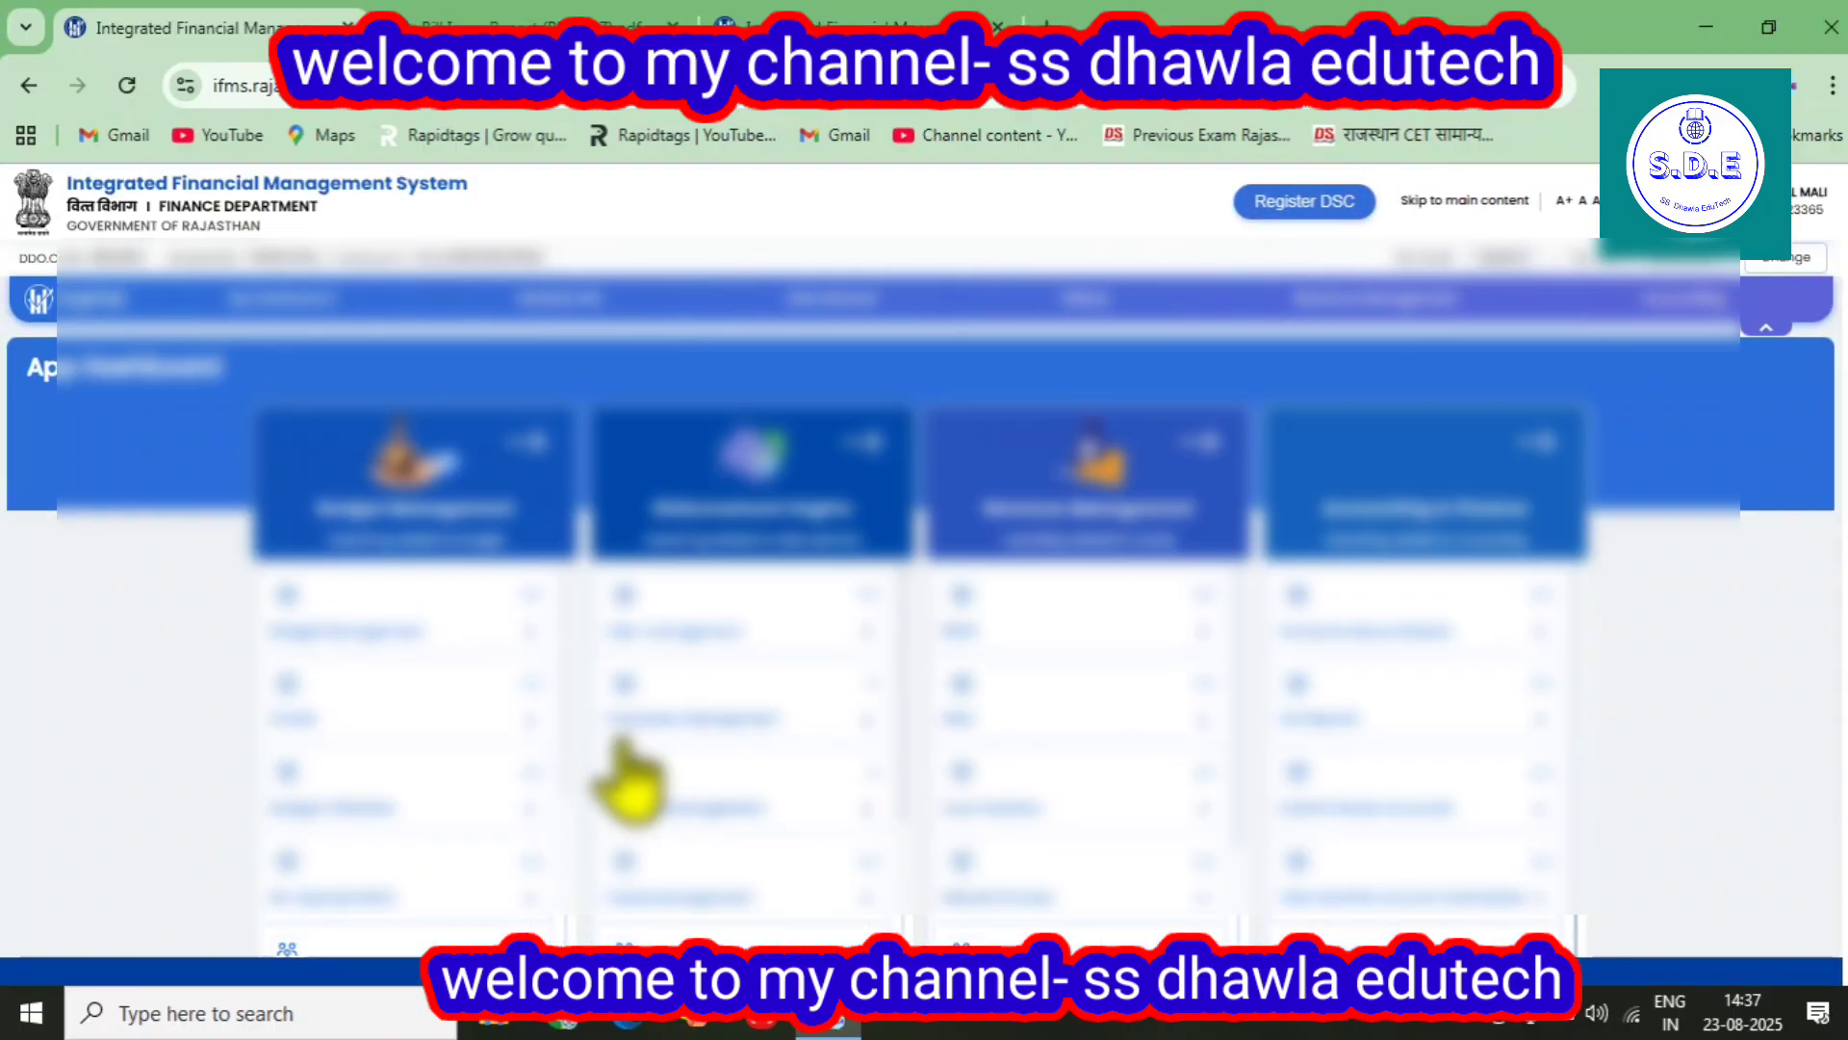
pyautogui.click(648, 733)
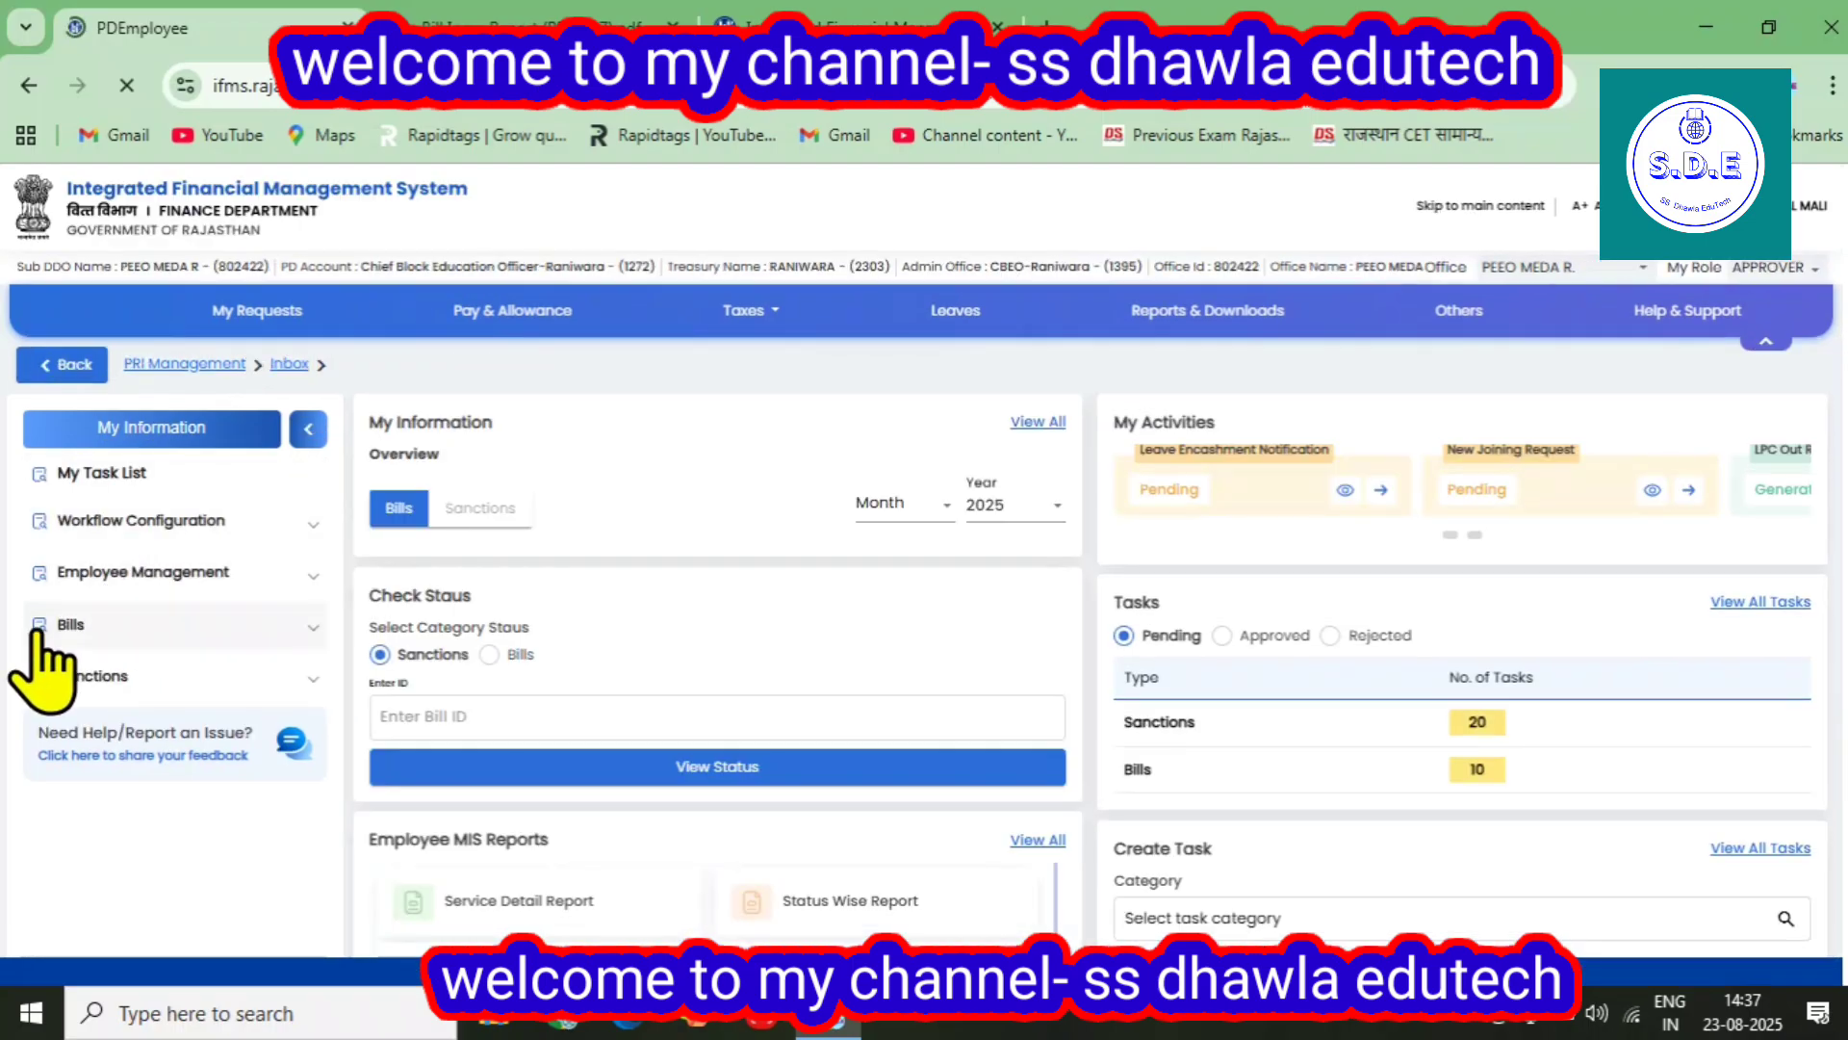
# Open the Bill Status page under Bills and view the details of the listed August bill
pyautogui.click(74, 624)
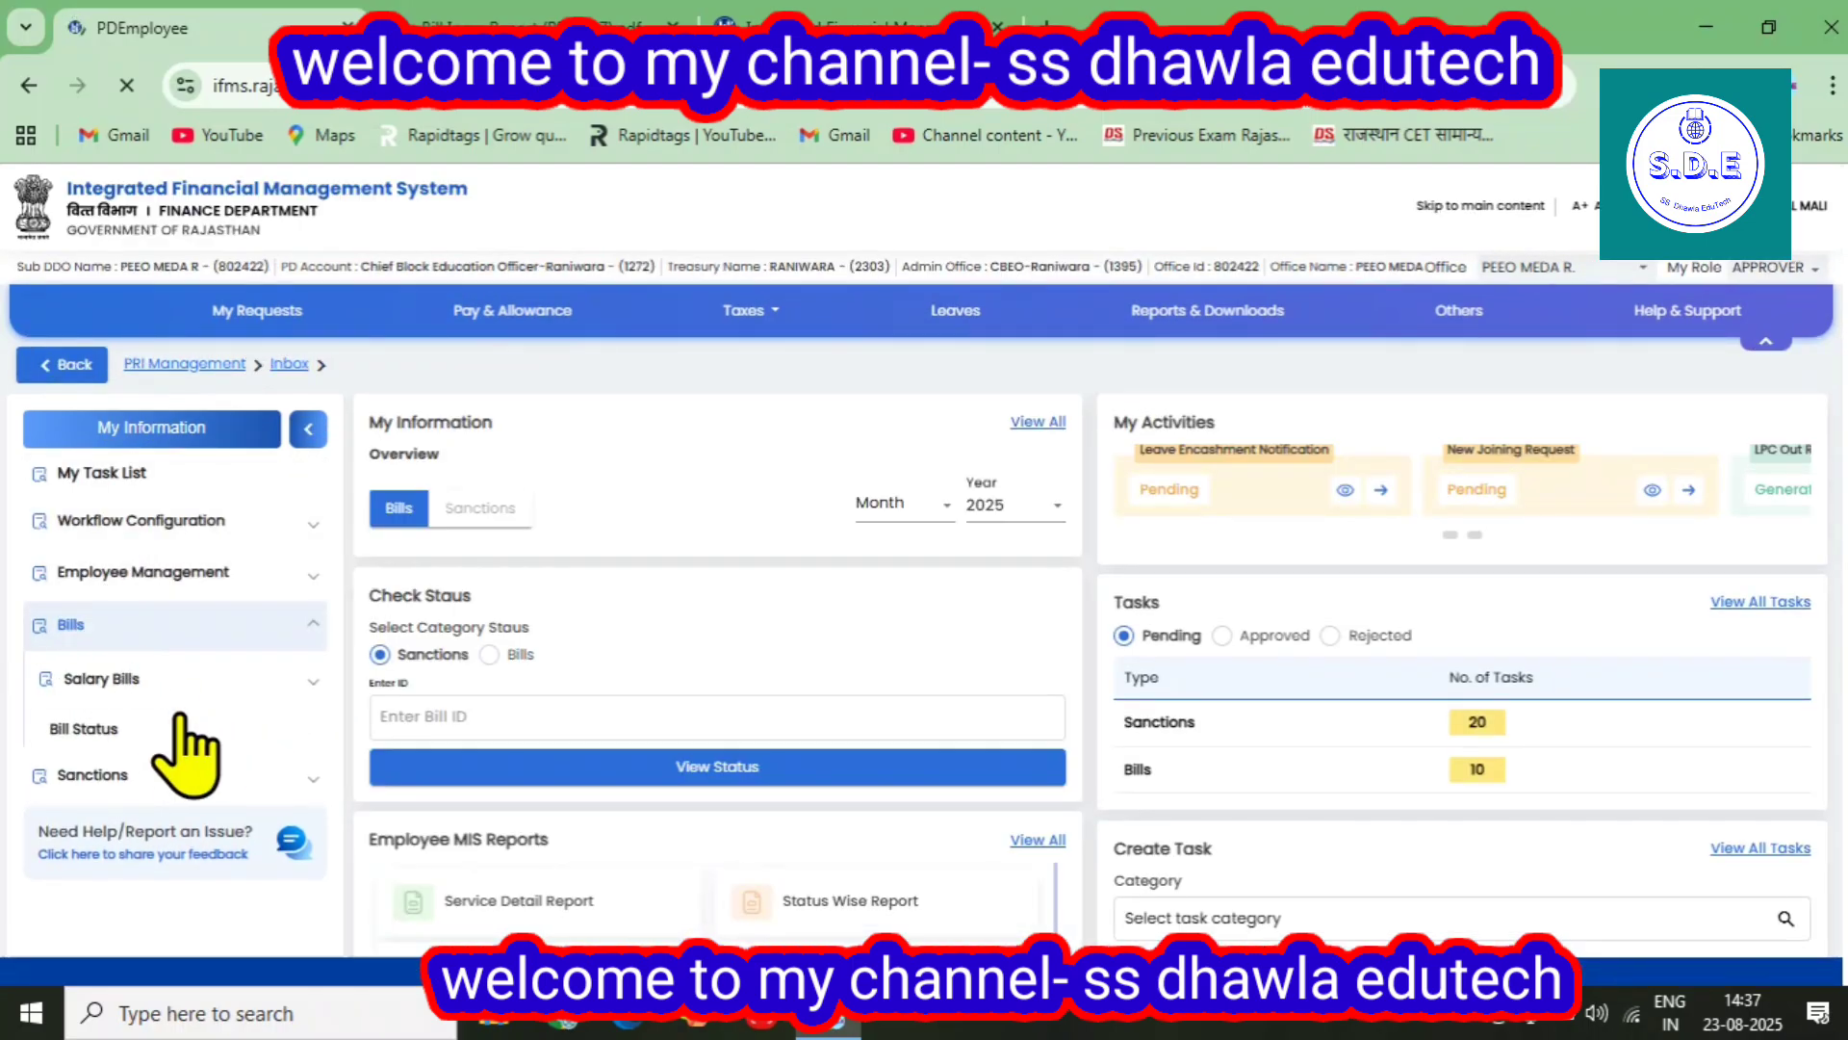
pyautogui.click(102, 730)
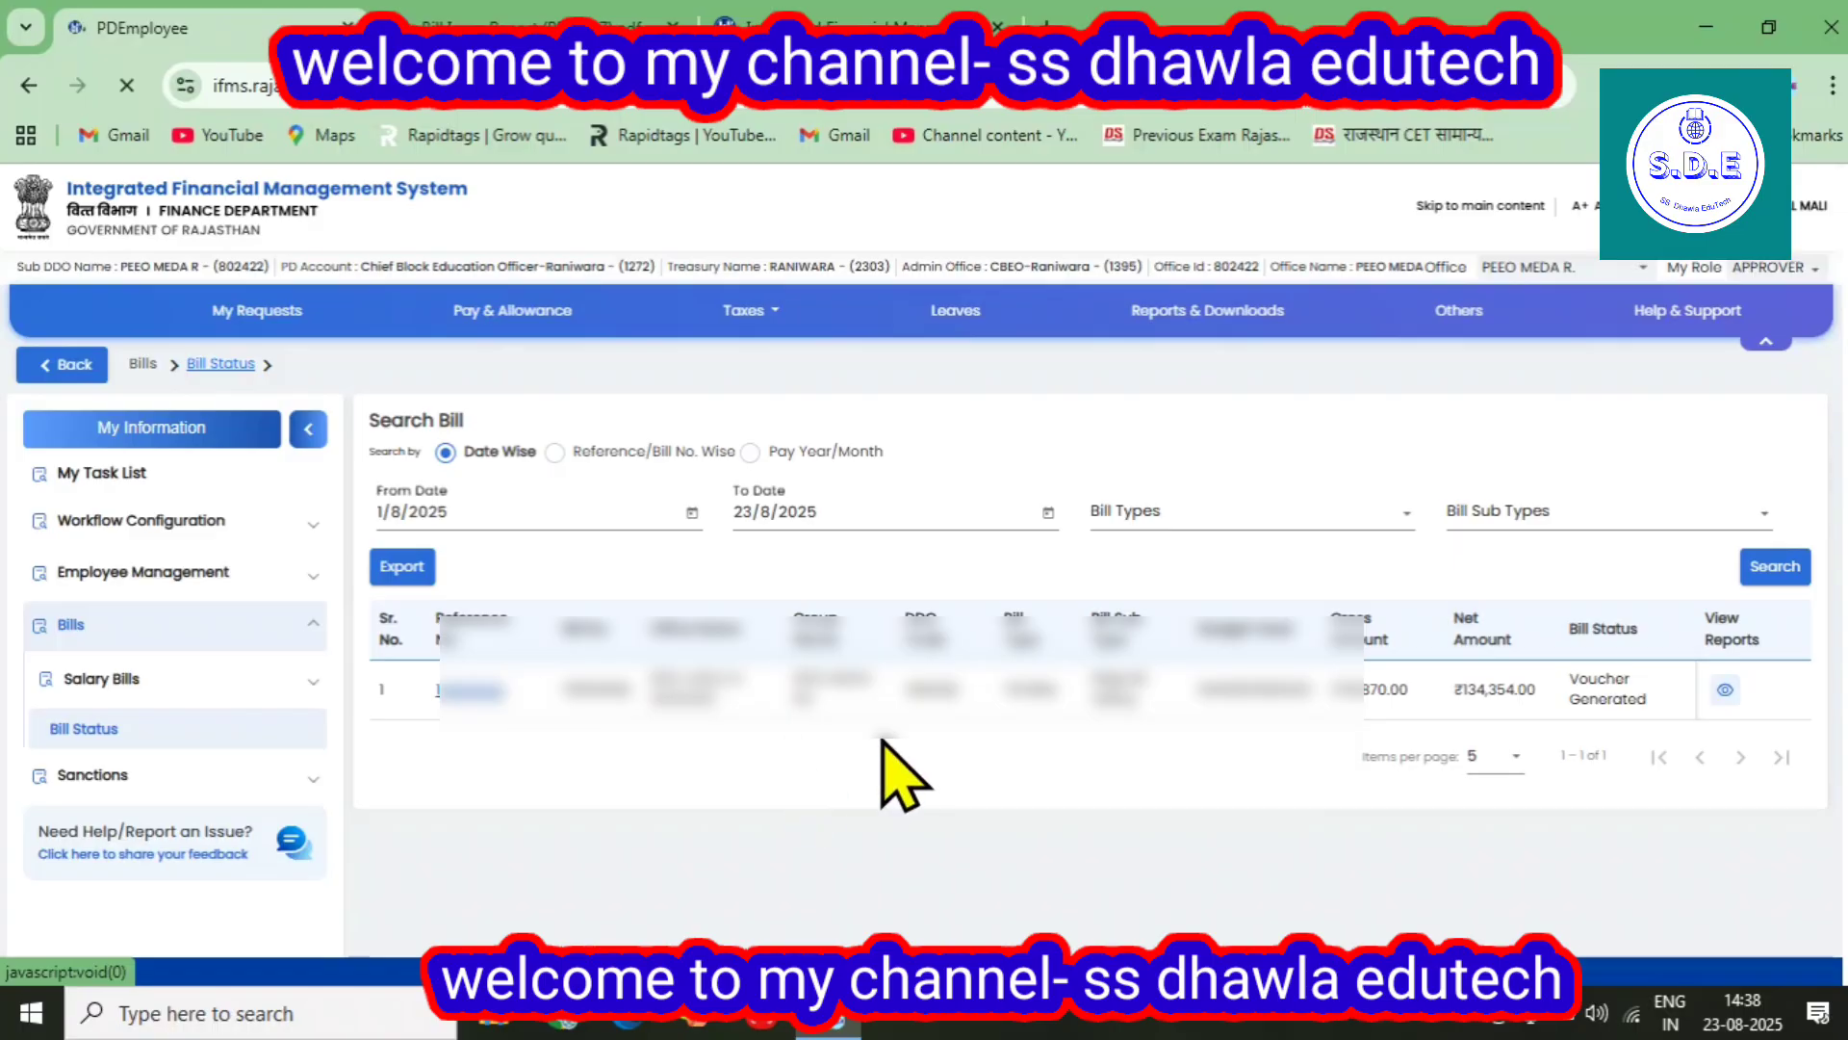
pyautogui.click(452, 688)
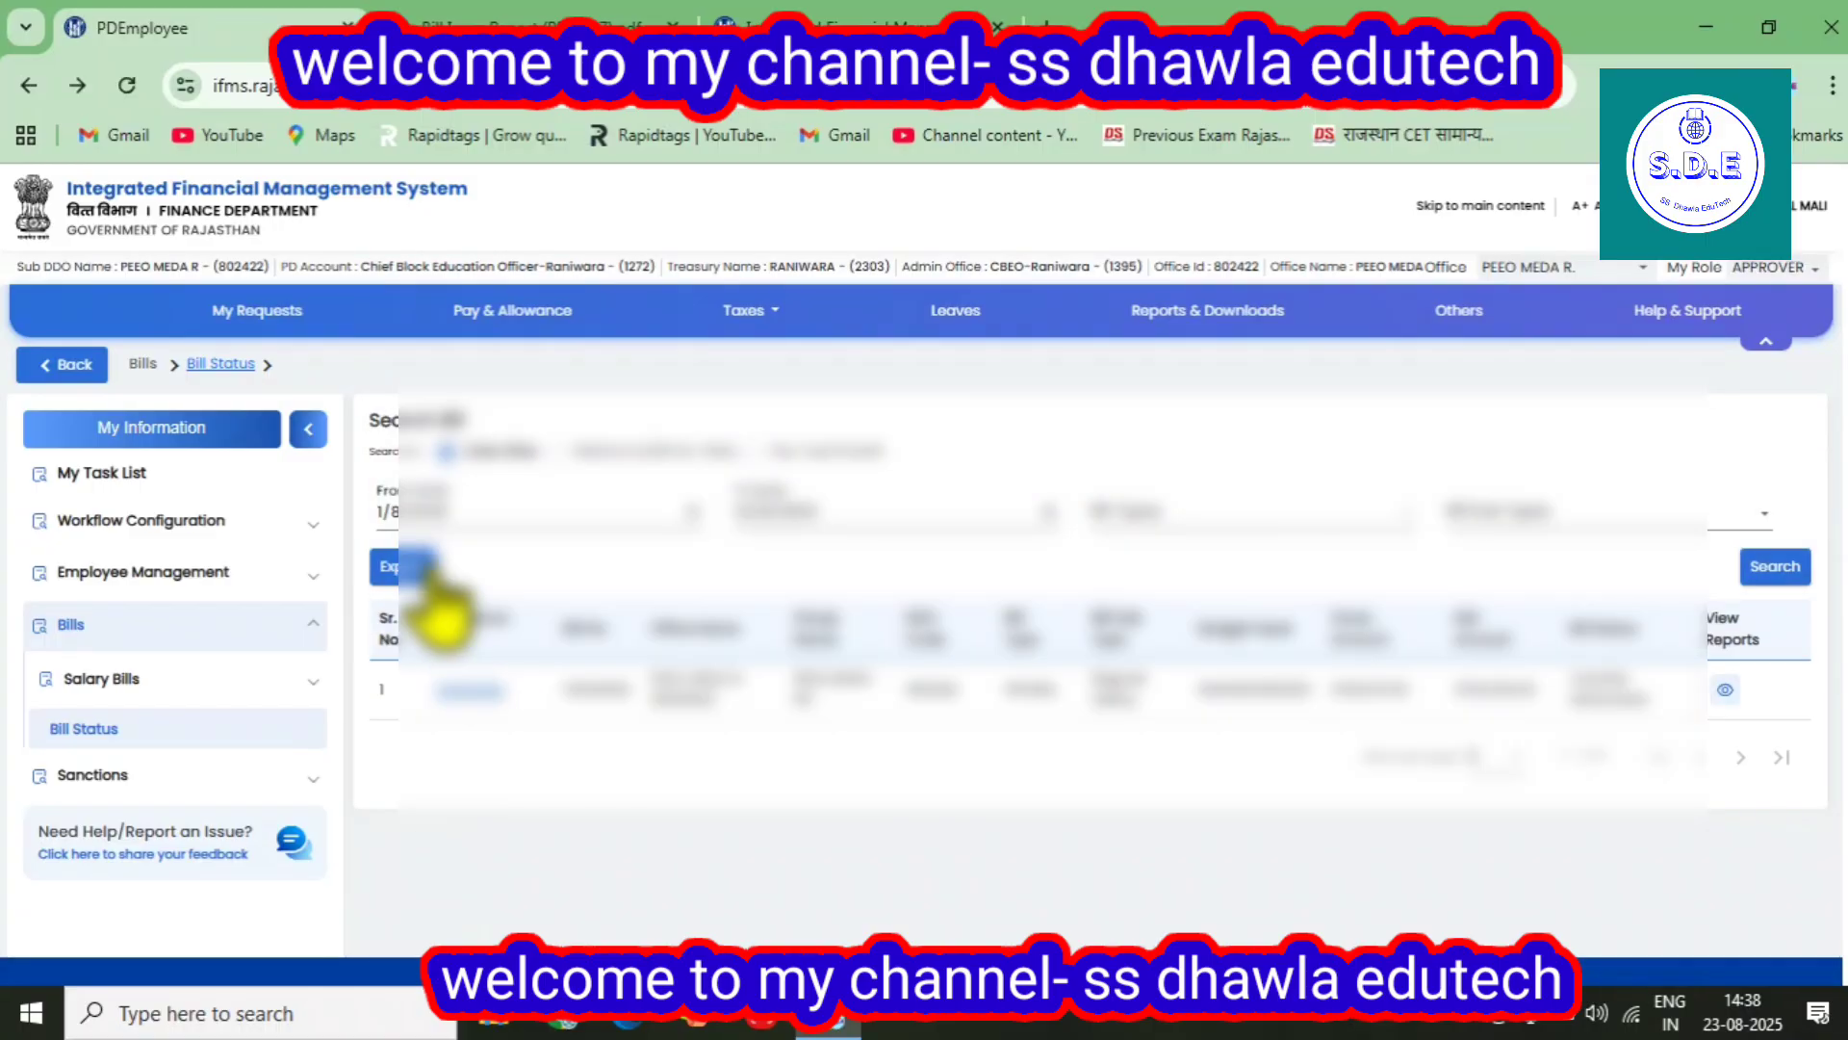
# Search the bills by pay year 2025 and pay month AUGUST-2025
pyautogui.click(751, 450)
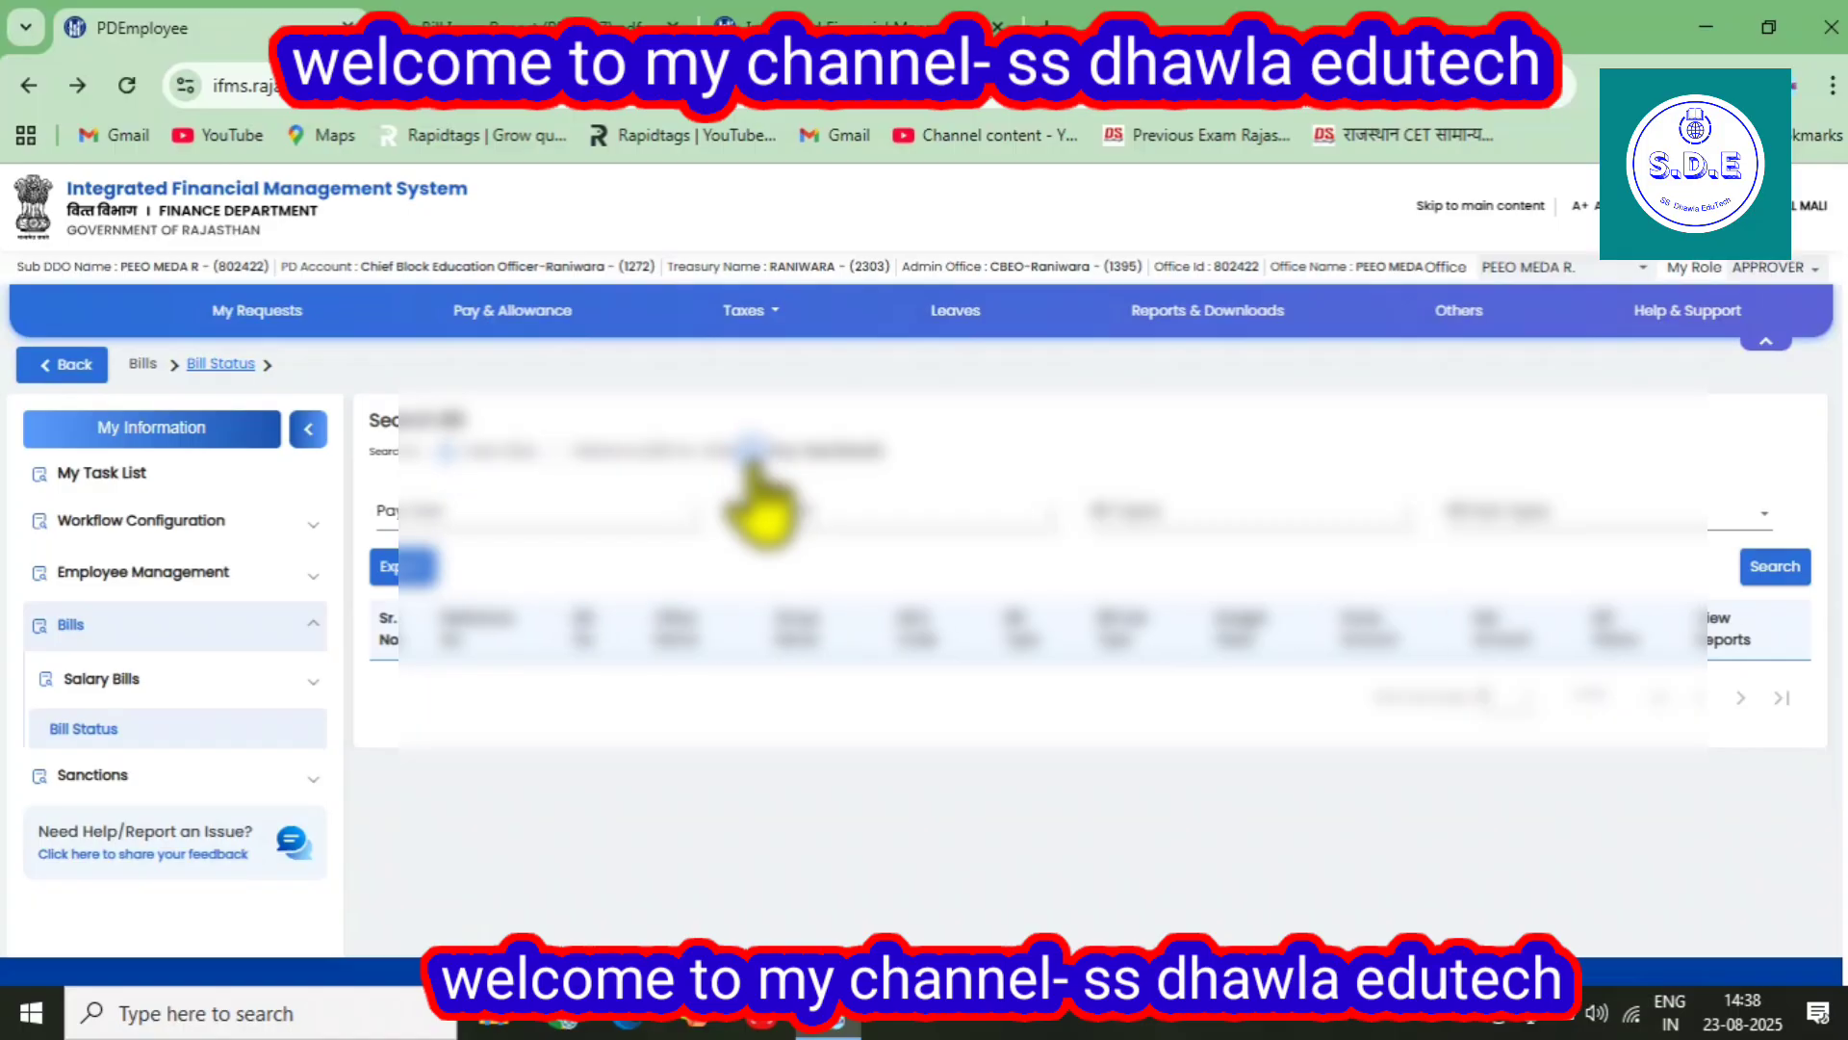
pyautogui.click(503, 514)
pyautogui.click(495, 590)
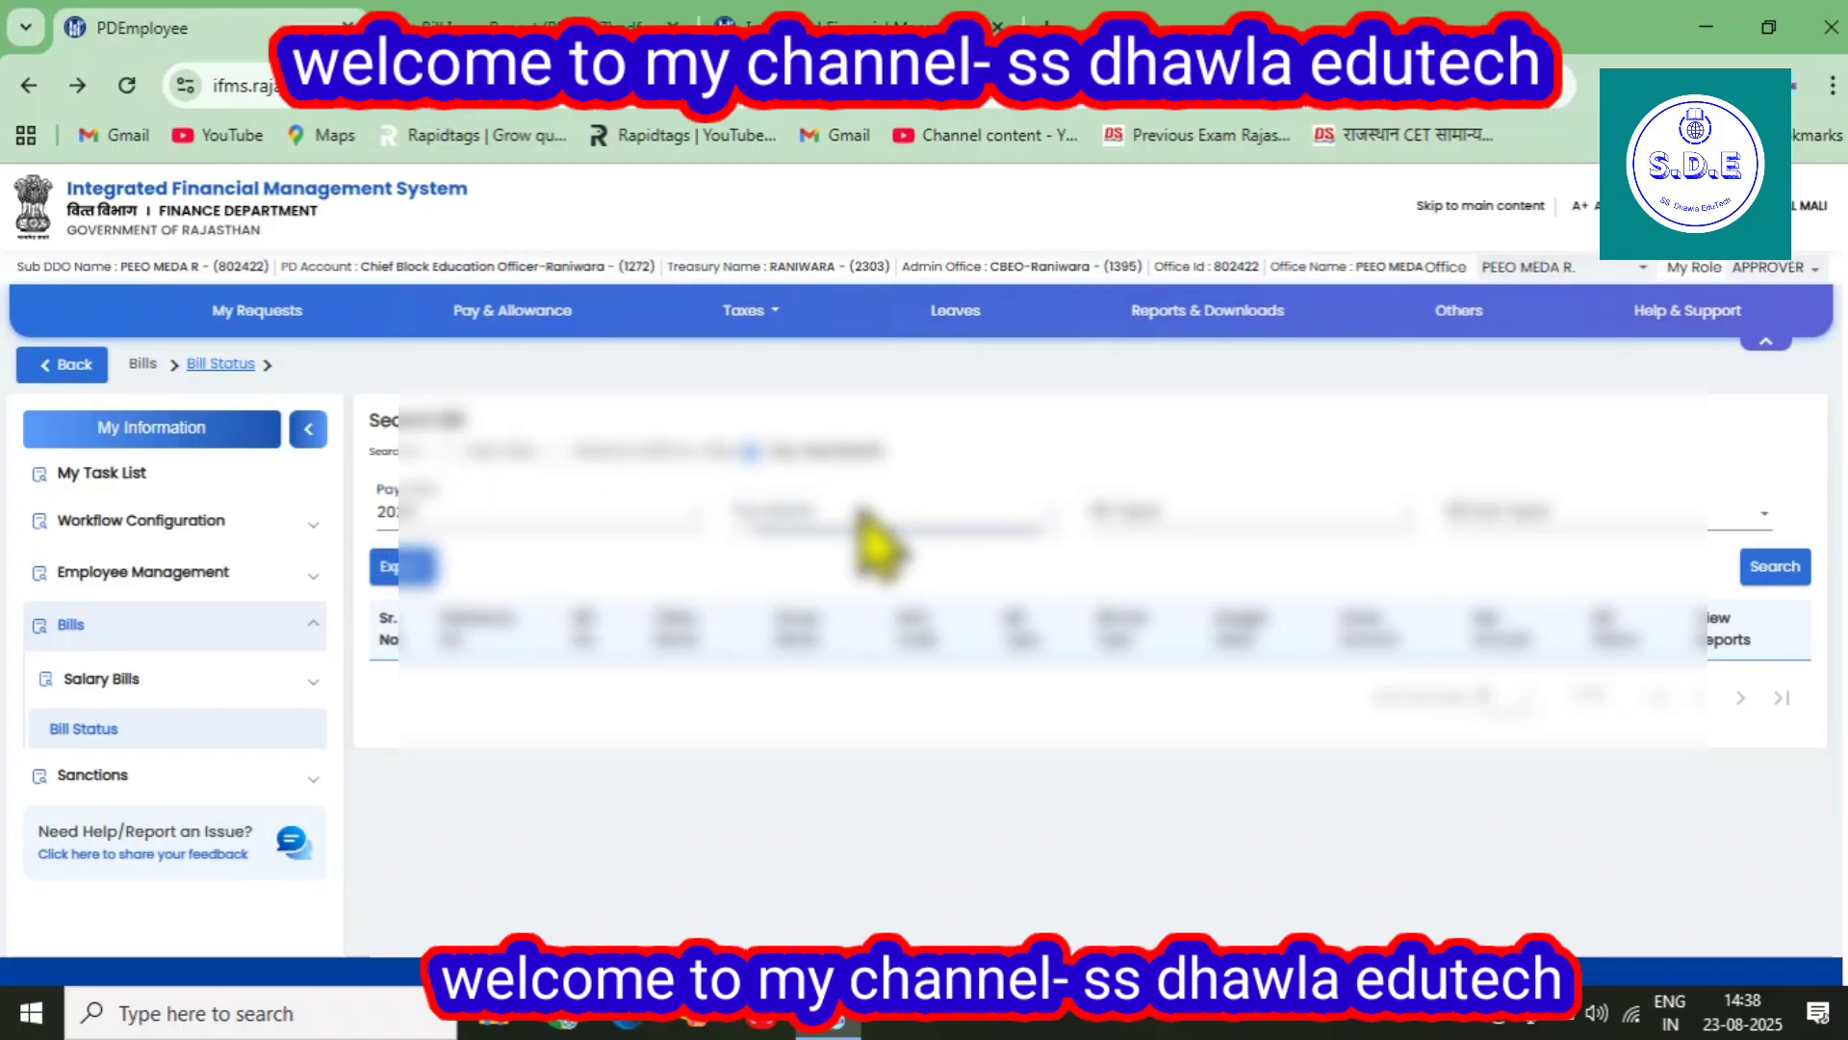
pyautogui.click(871, 525)
pyautogui.click(839, 560)
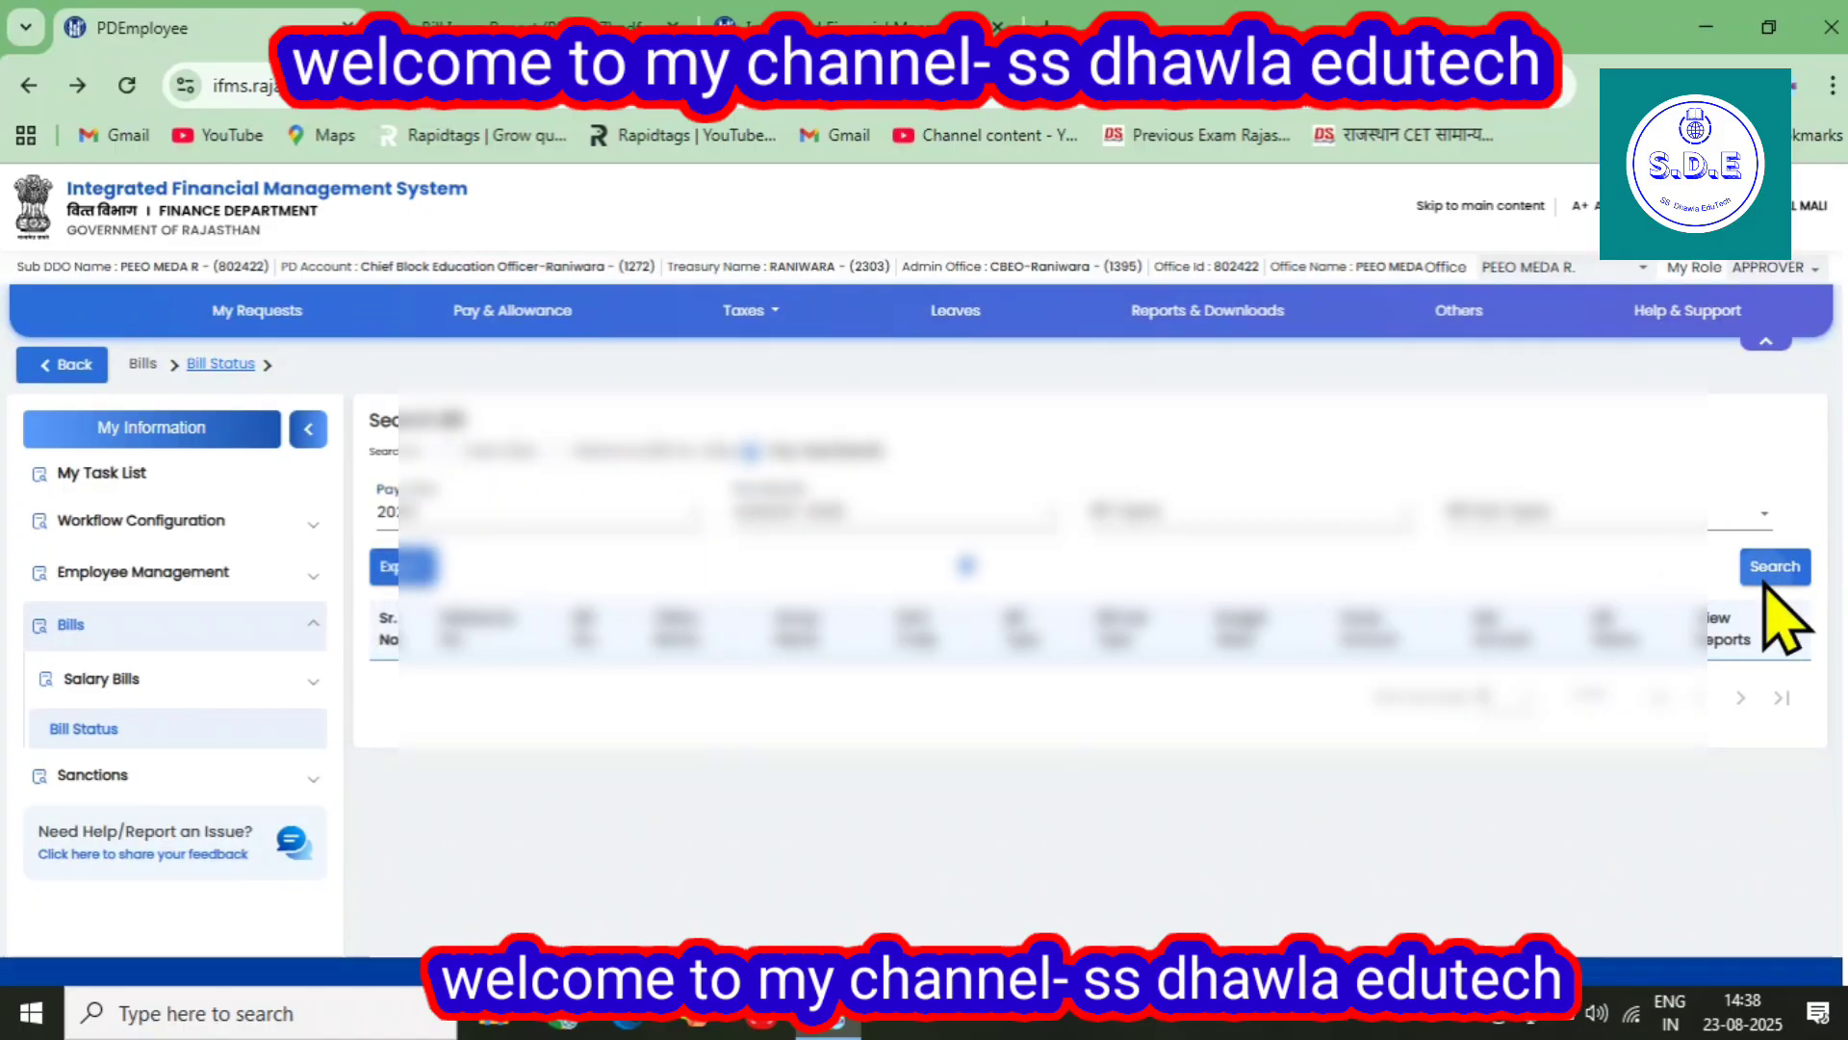
pyautogui.click(1776, 569)
pyautogui.scroll(-2, 700, 686)
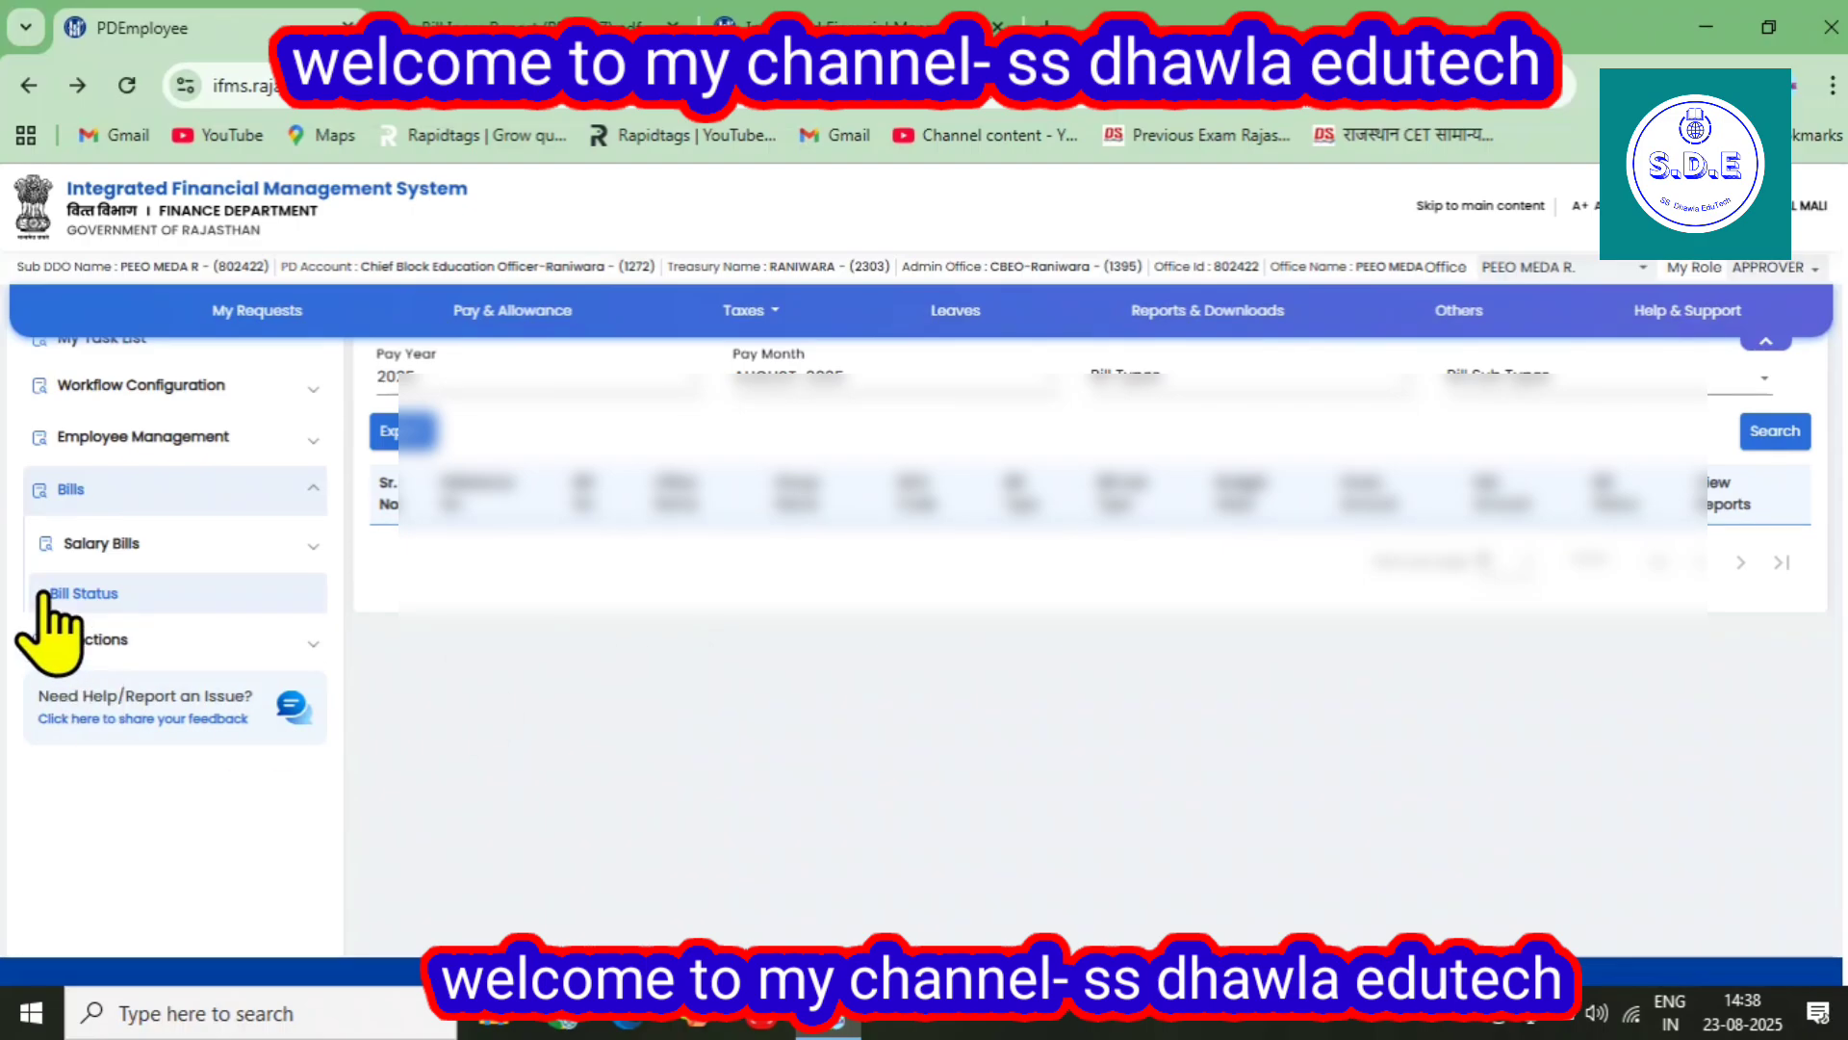
# Open the Salary Not Process page under Salary Bills
pyautogui.click(108, 558)
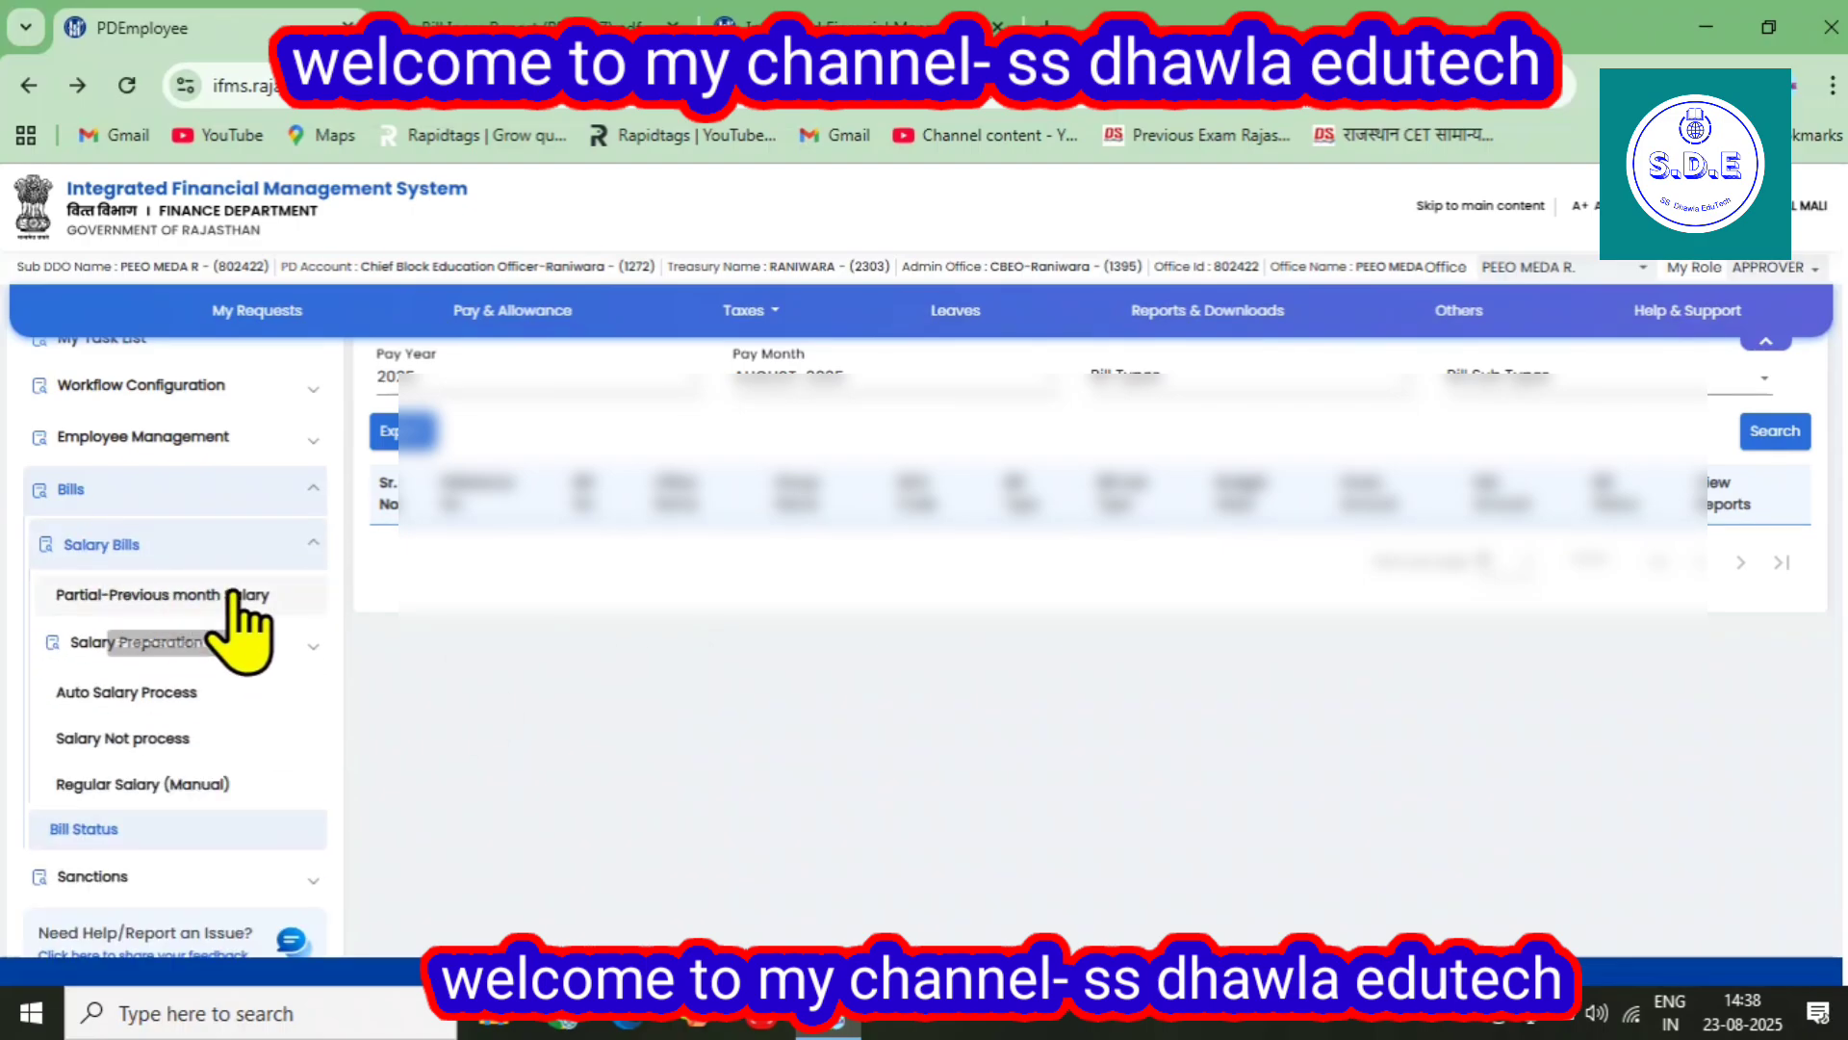
pyautogui.click(109, 749)
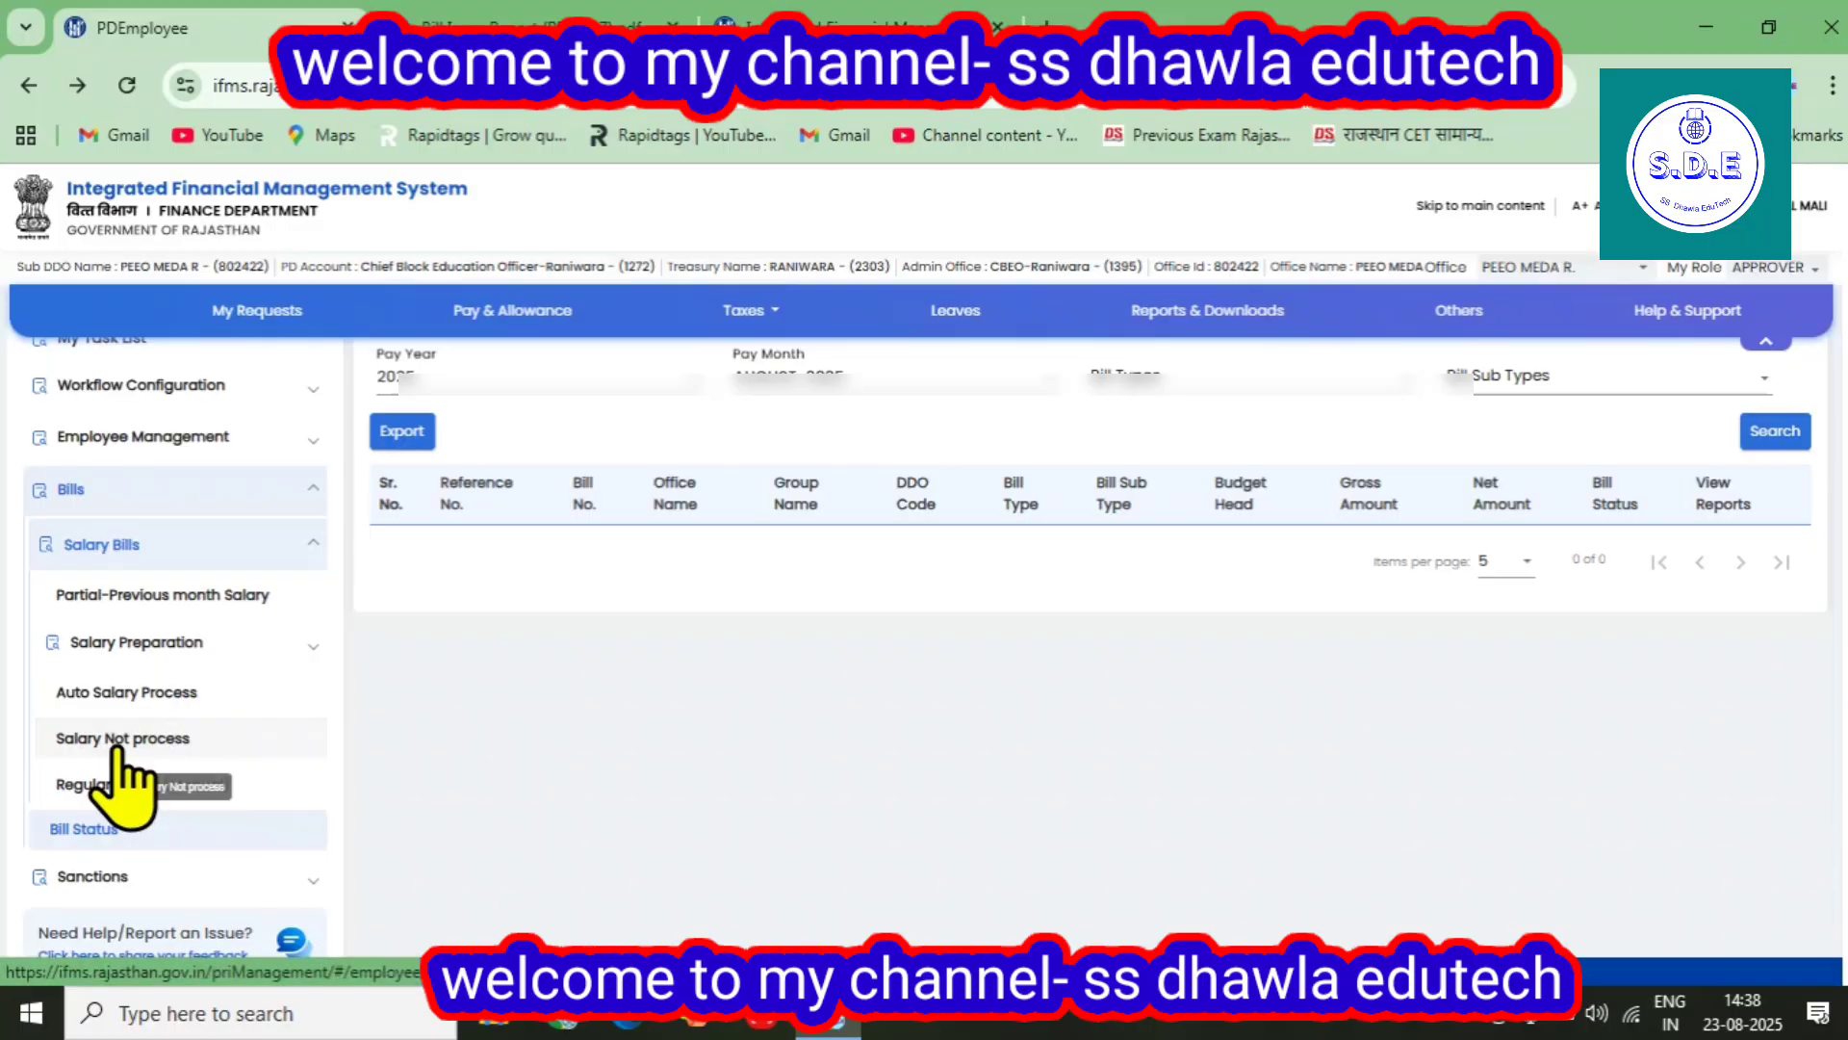
pyautogui.click(116, 745)
pyautogui.scroll(2, 117, 749)
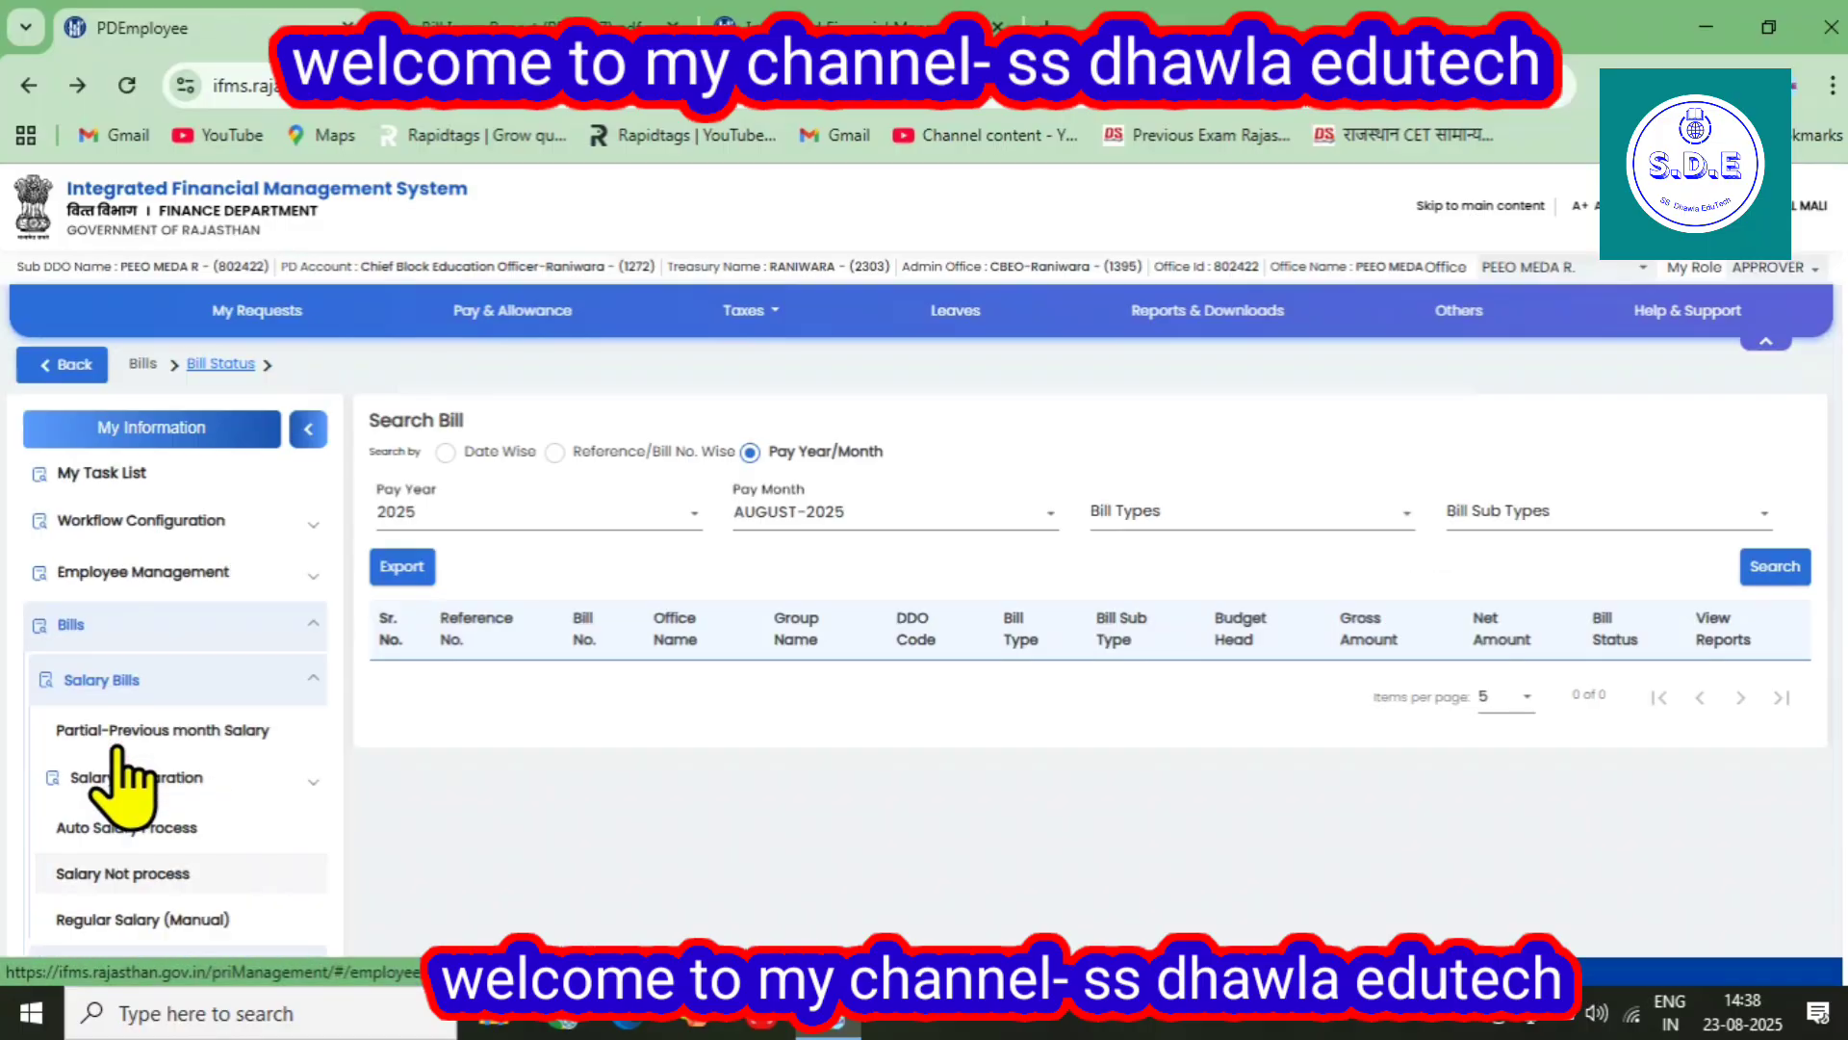
pyautogui.scroll(-2, 120, 756)
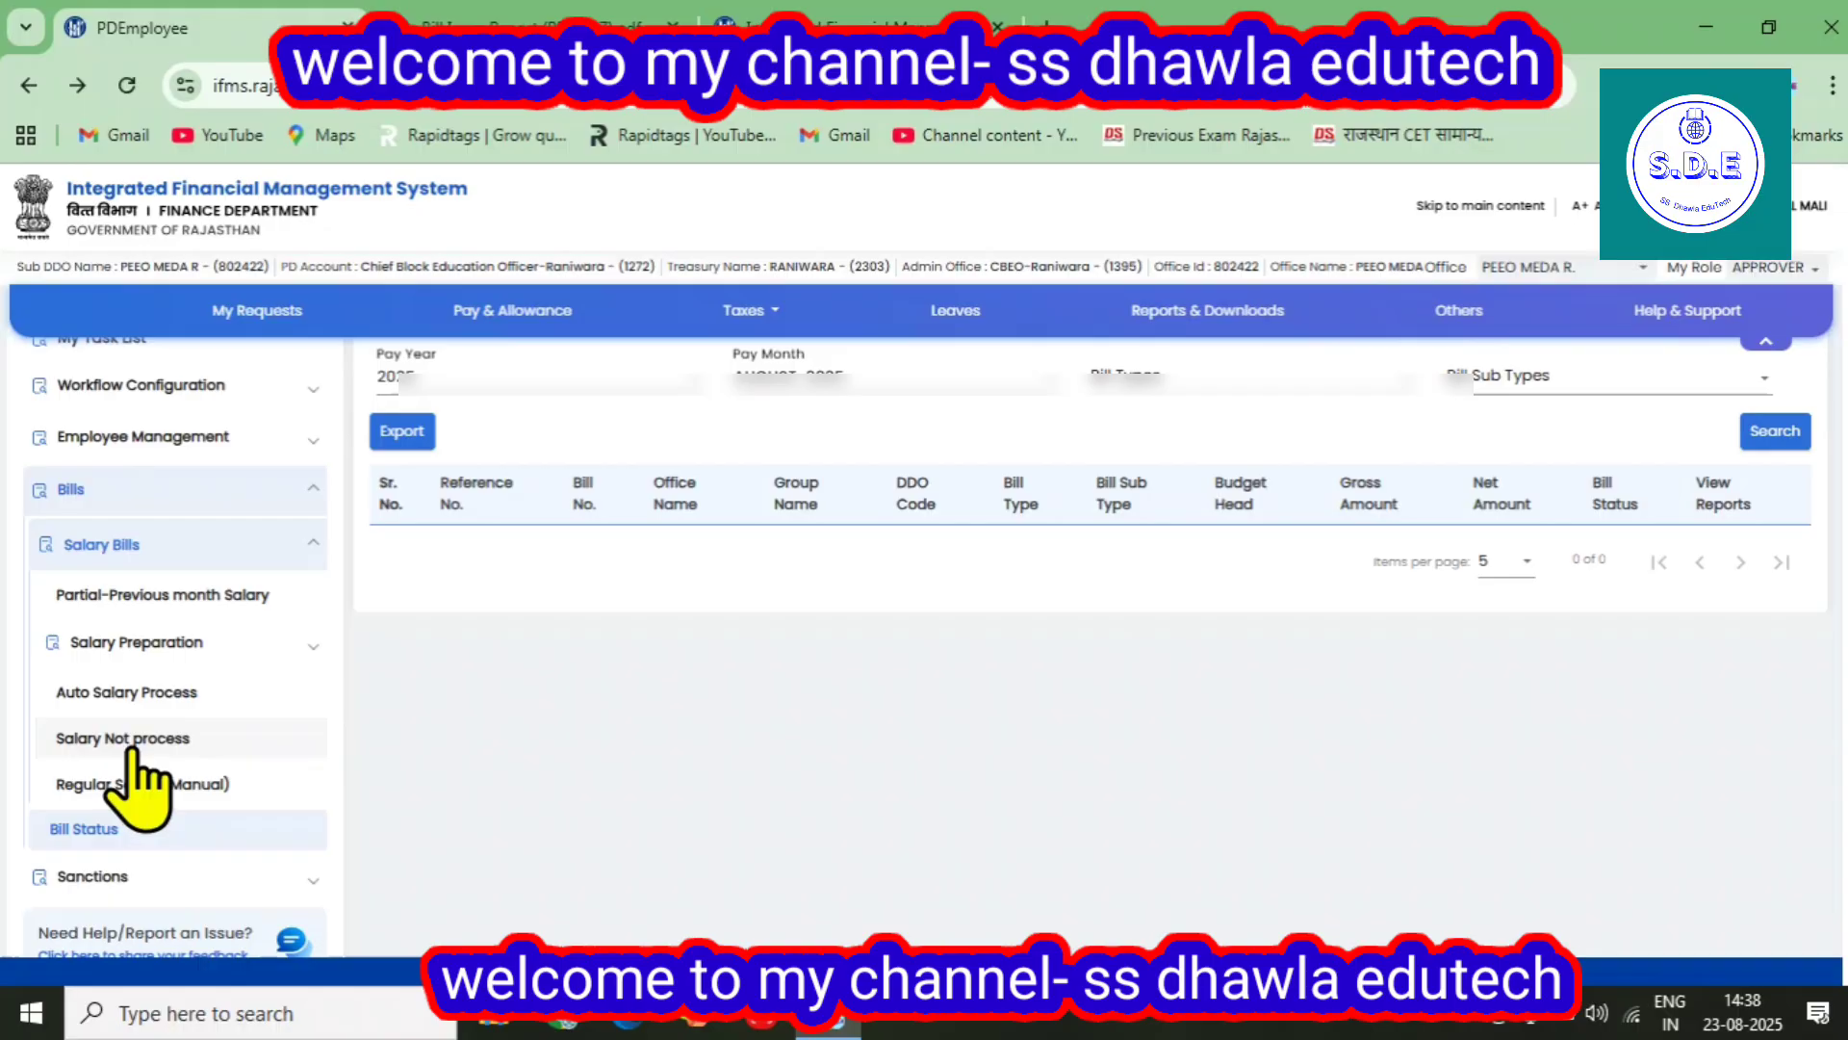
pyautogui.click(143, 783)
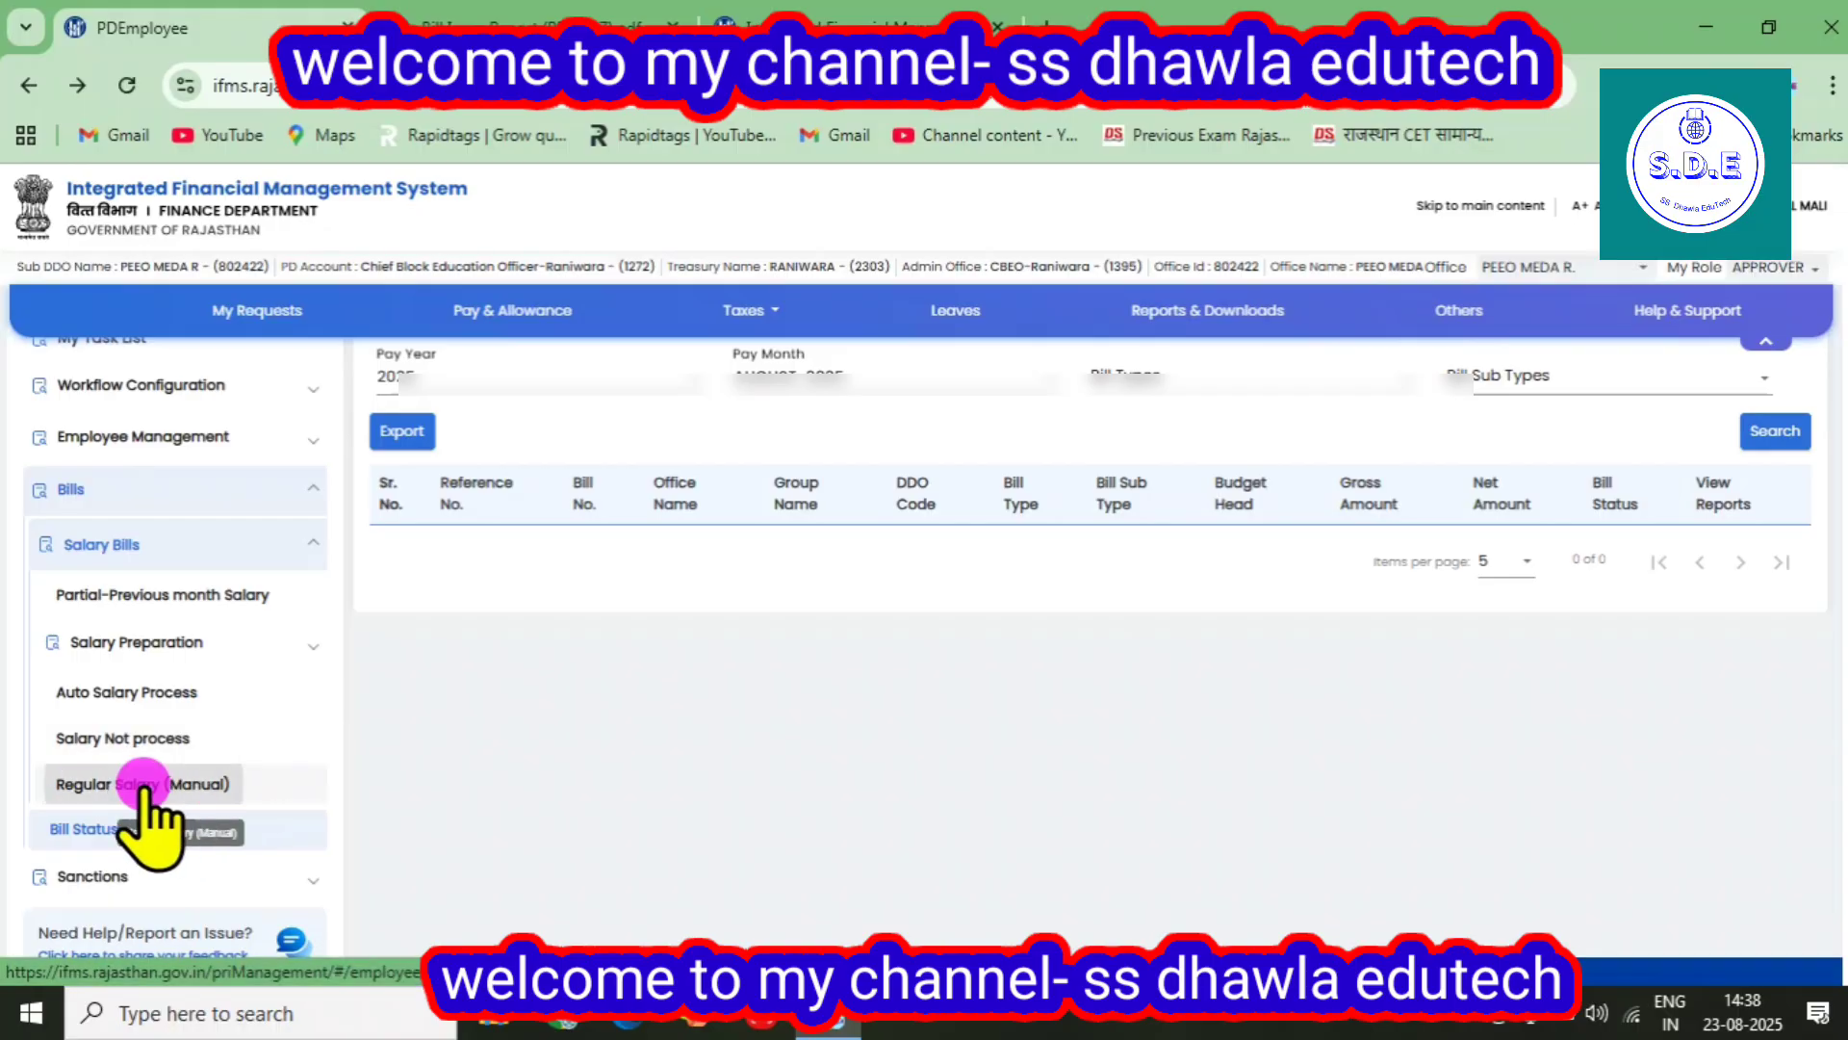
pyautogui.click(135, 737)
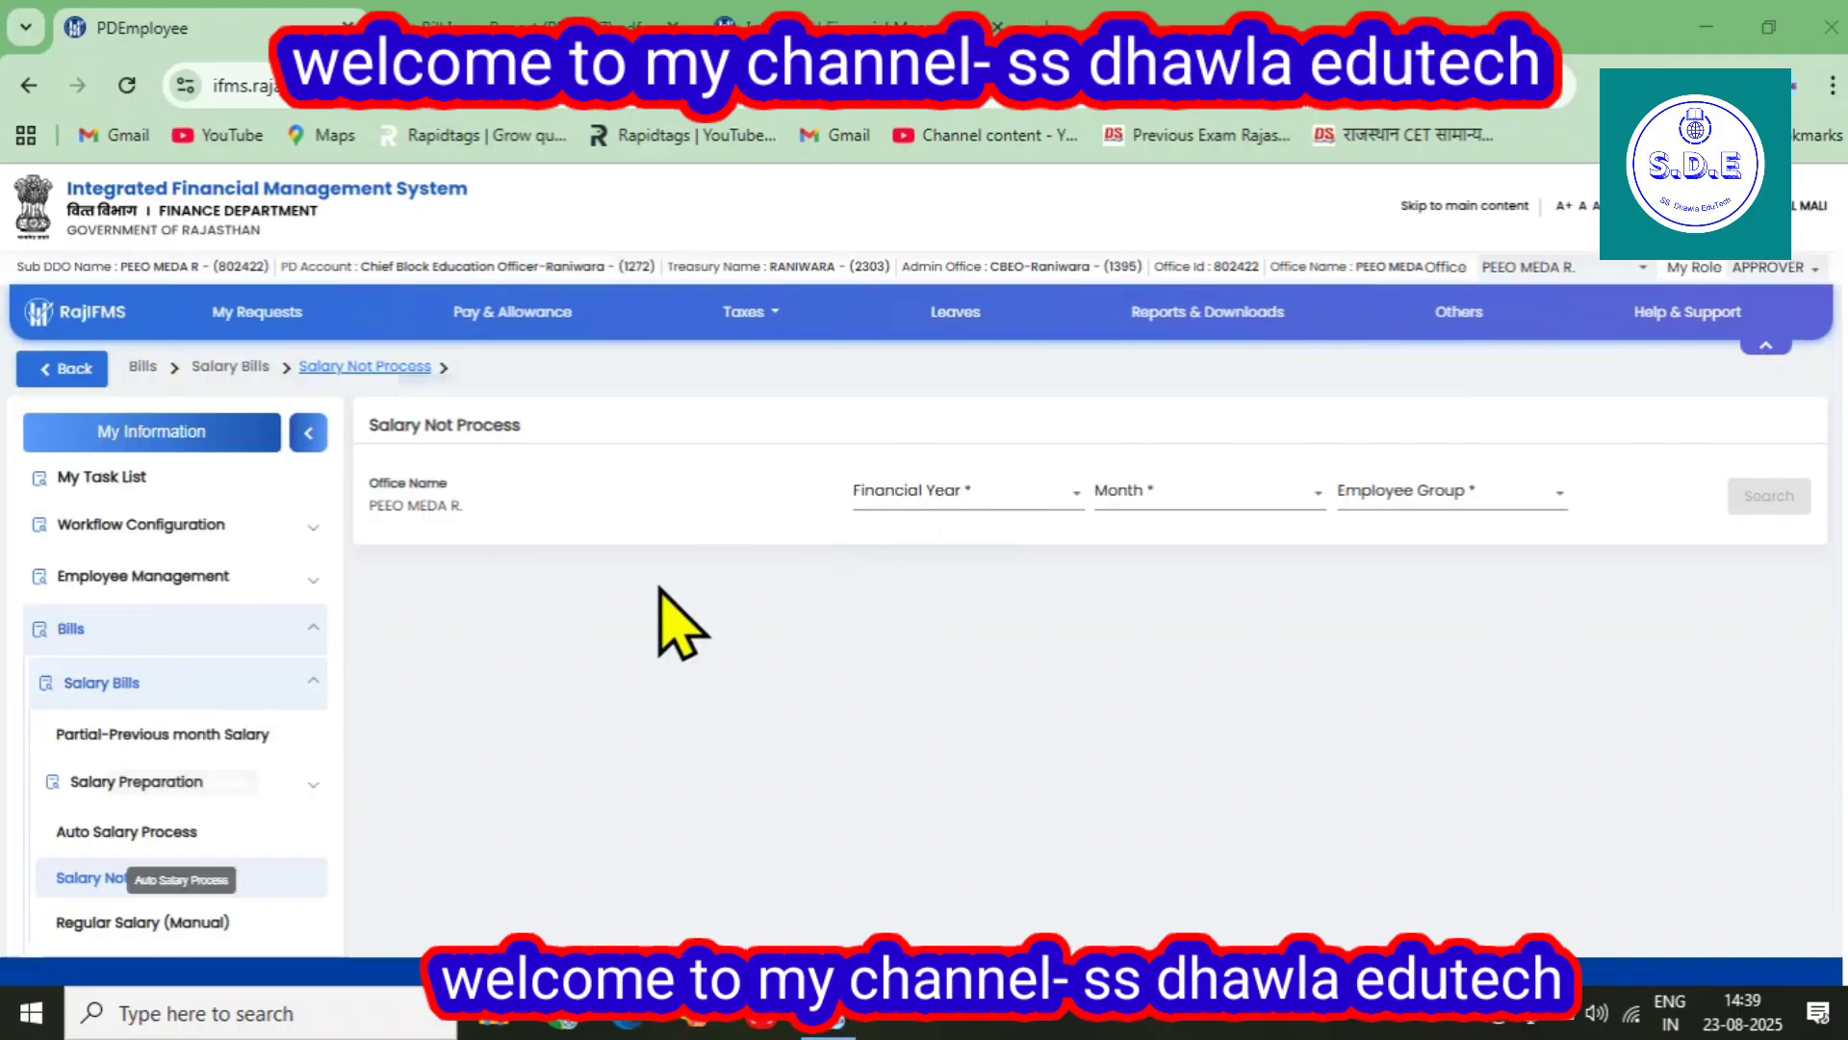
# Choose financial year 2025-2026, month August-2025 and the PEEO MEDA PD employee group, and search for unprocessed salaries
pyautogui.click(939, 496)
pyautogui.click(920, 535)
pyautogui.click(1197, 486)
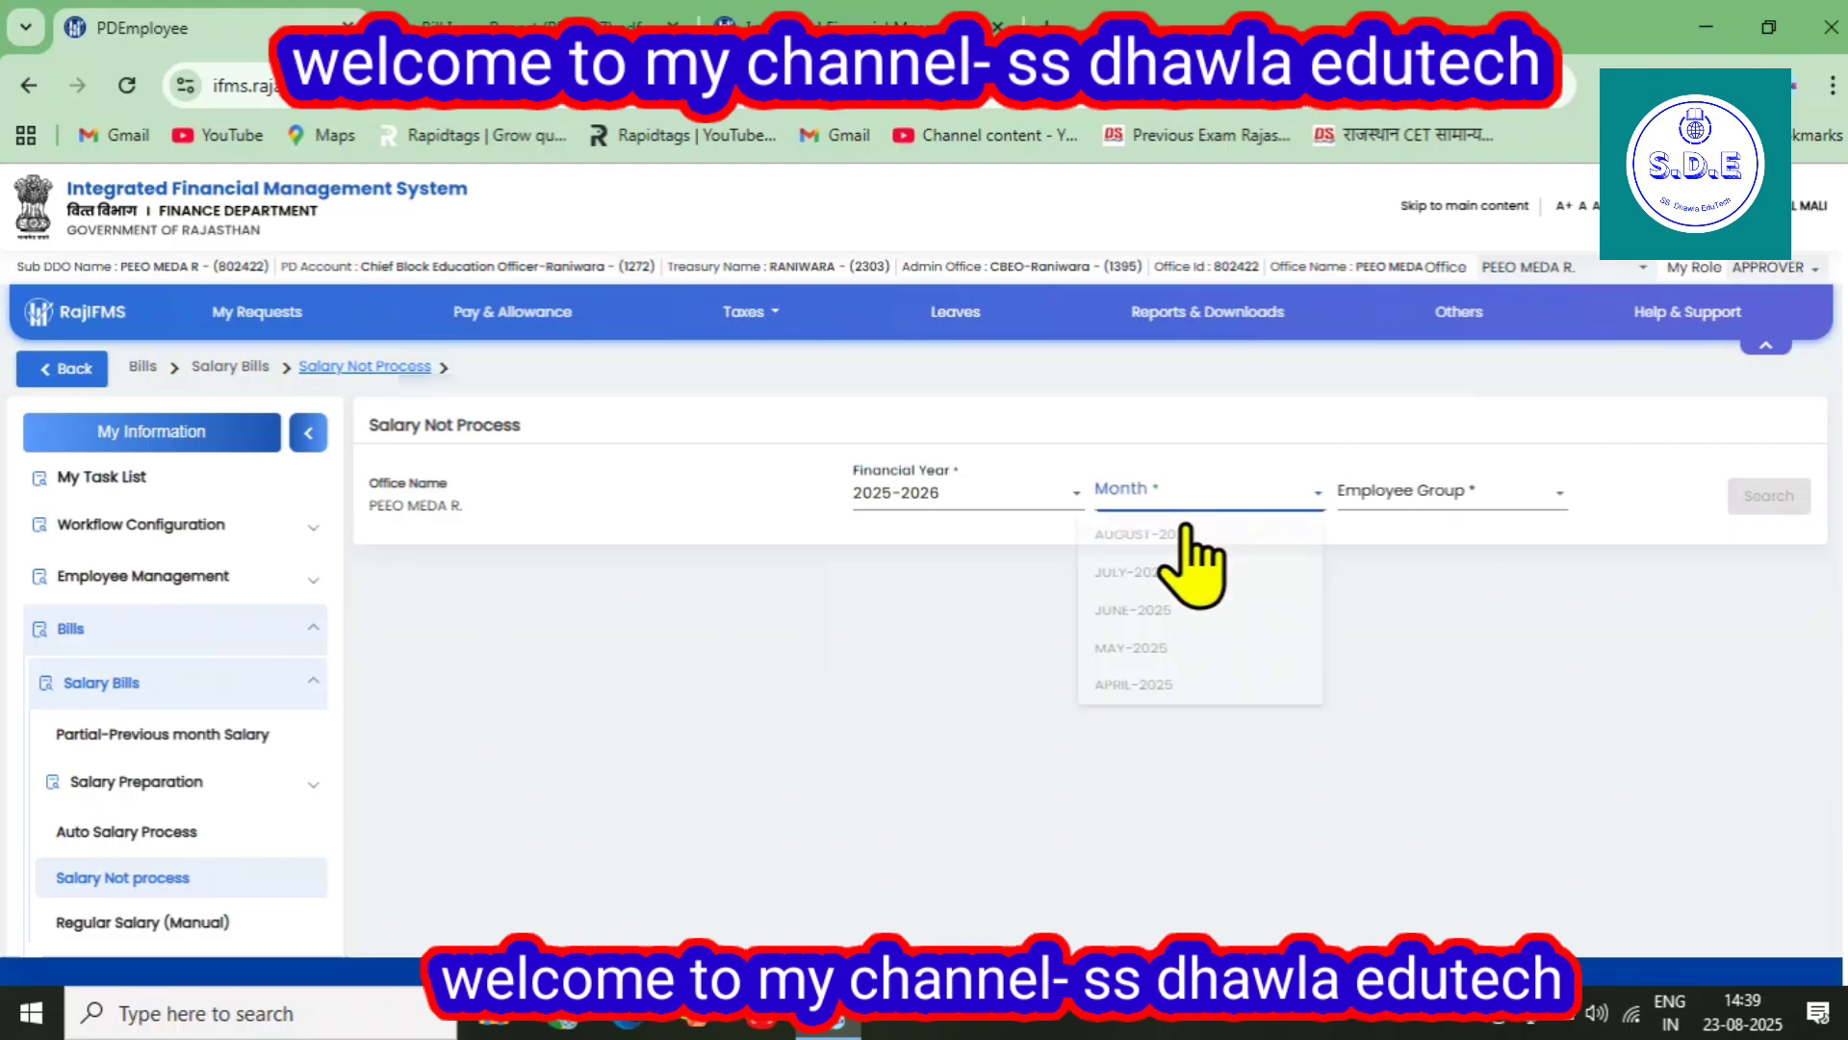
pyautogui.click(1181, 536)
pyautogui.click(1405, 486)
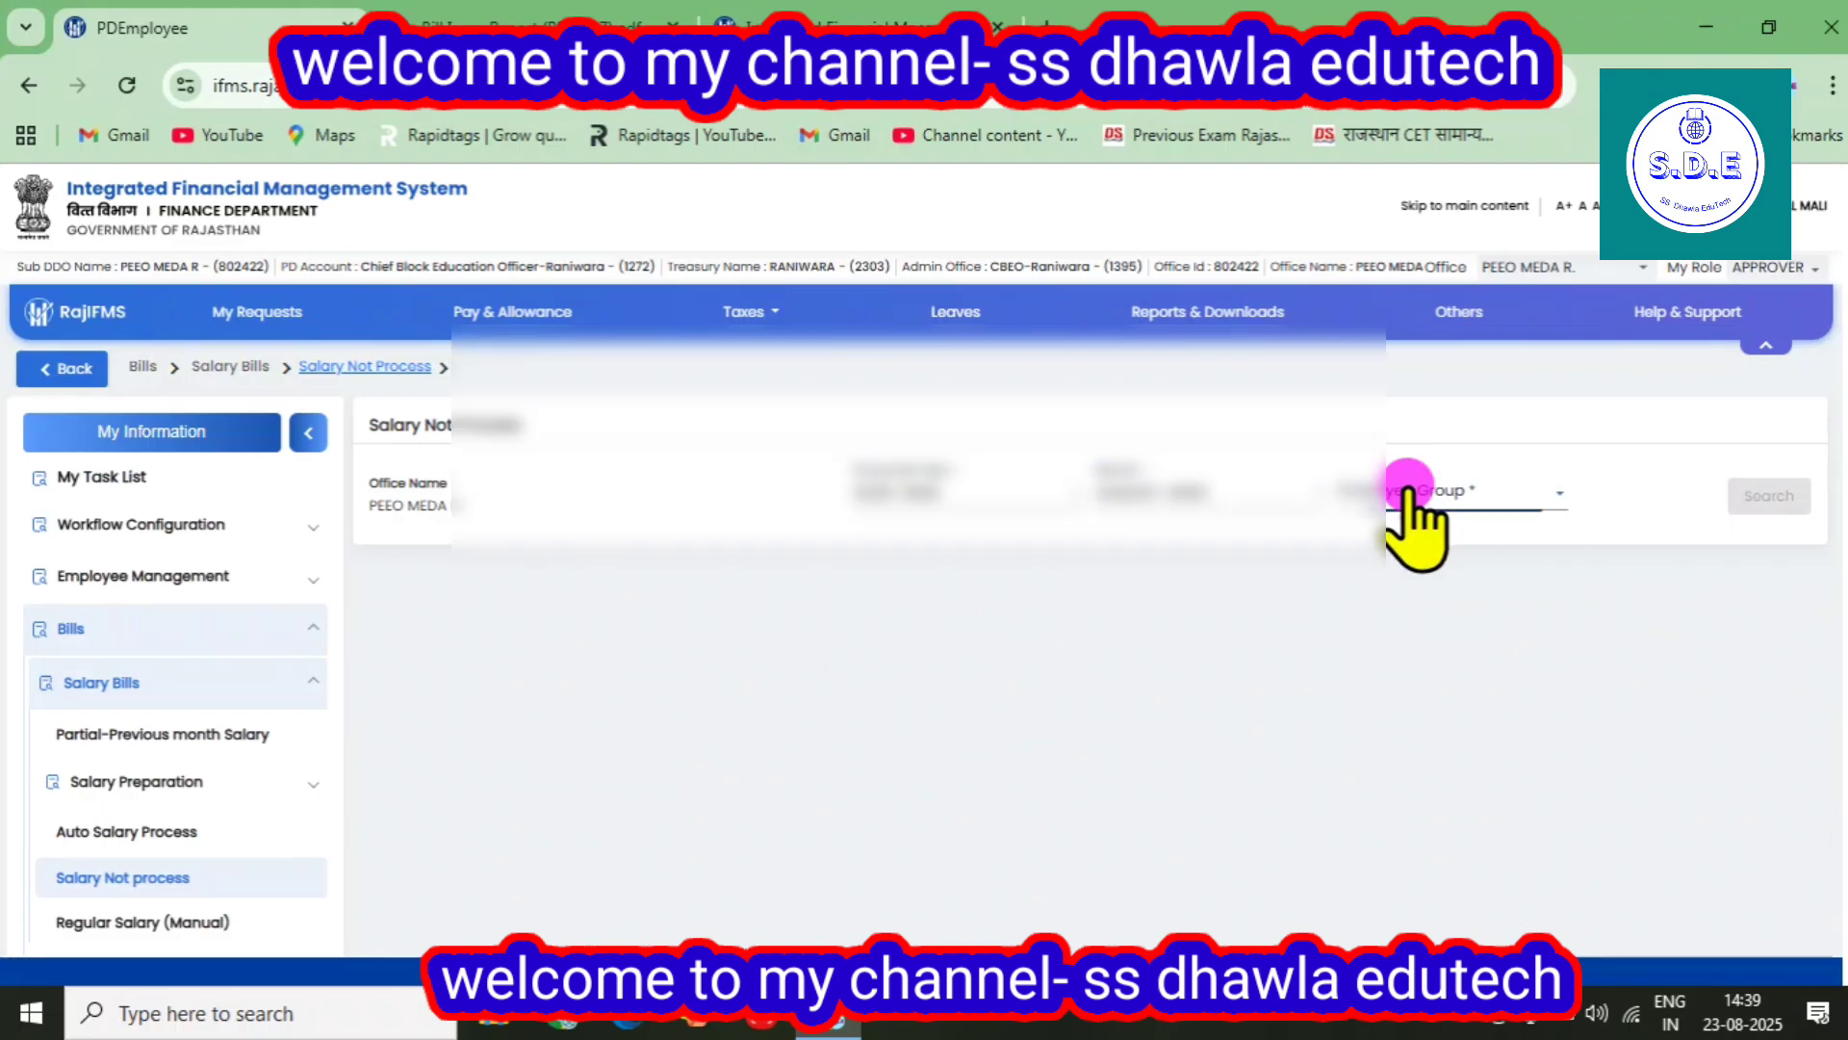
pyautogui.click(1357, 607)
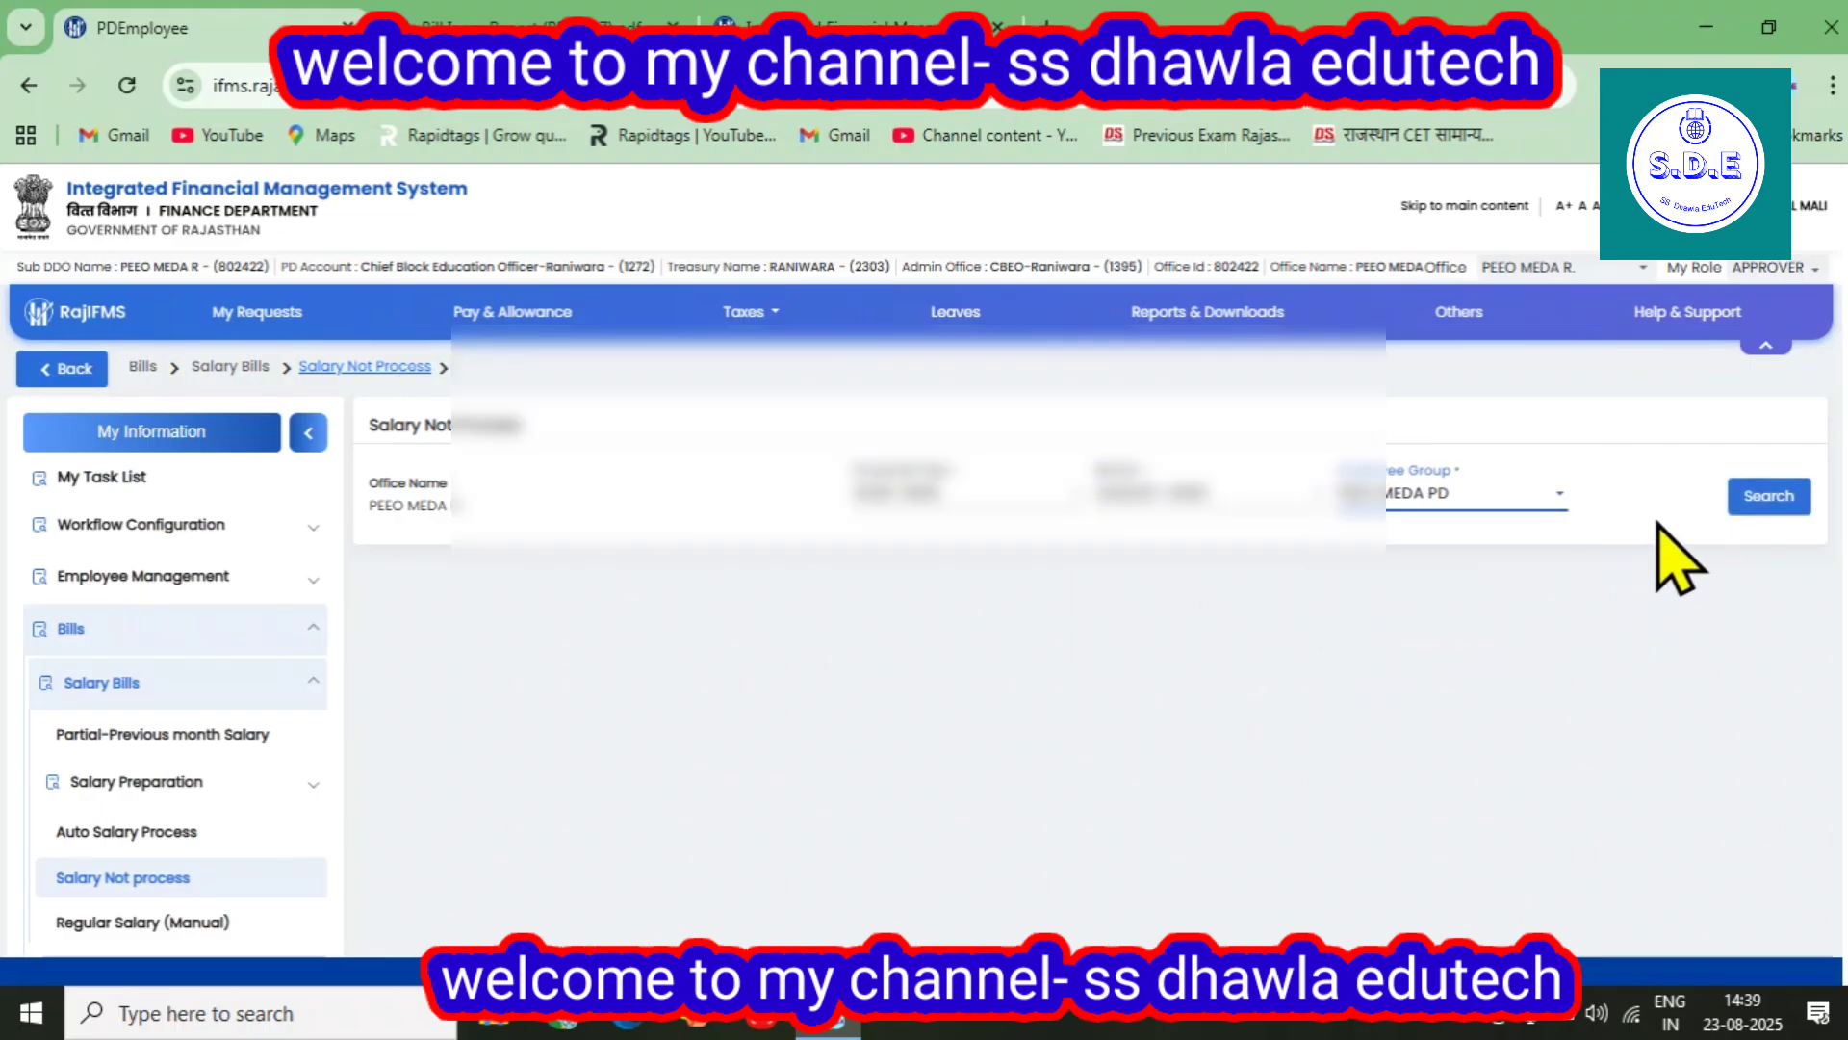
pyautogui.click(1766, 497)
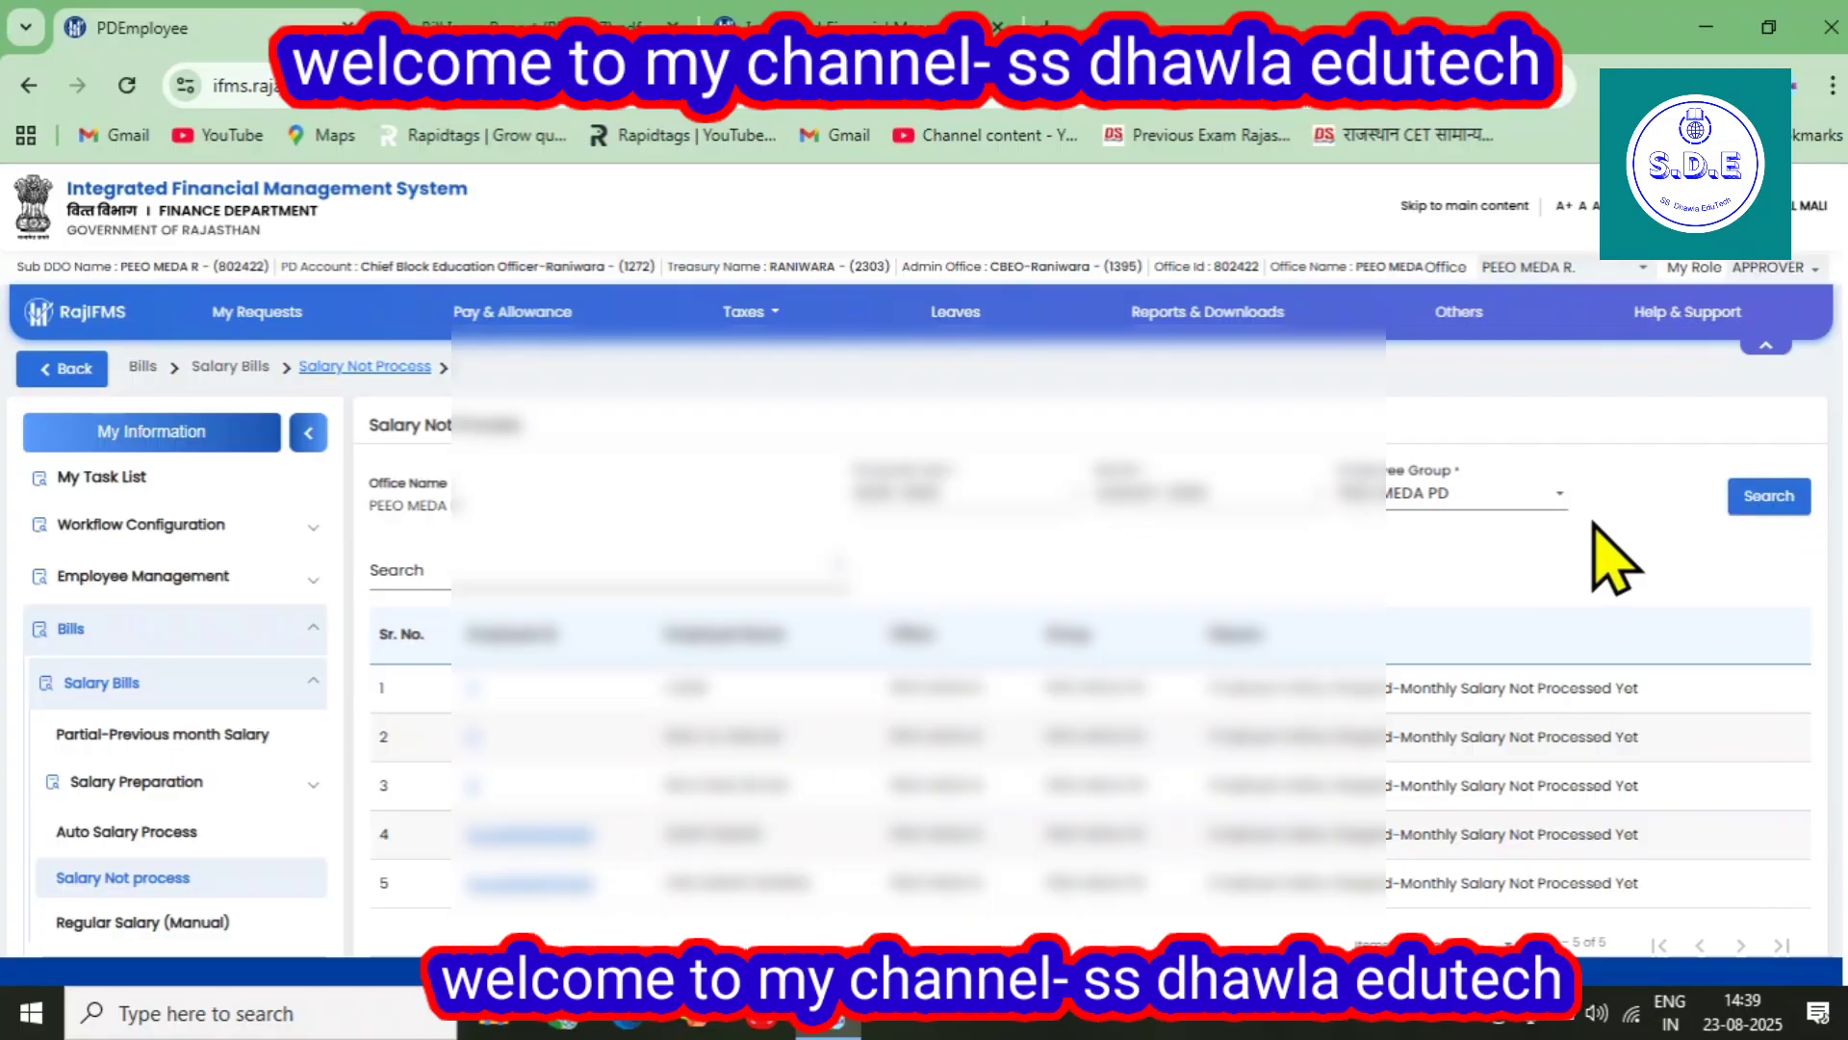
# Show 25 items per page and review the reasons why the employees' salaries are not processed
pyautogui.scroll(-1, 1384, 597)
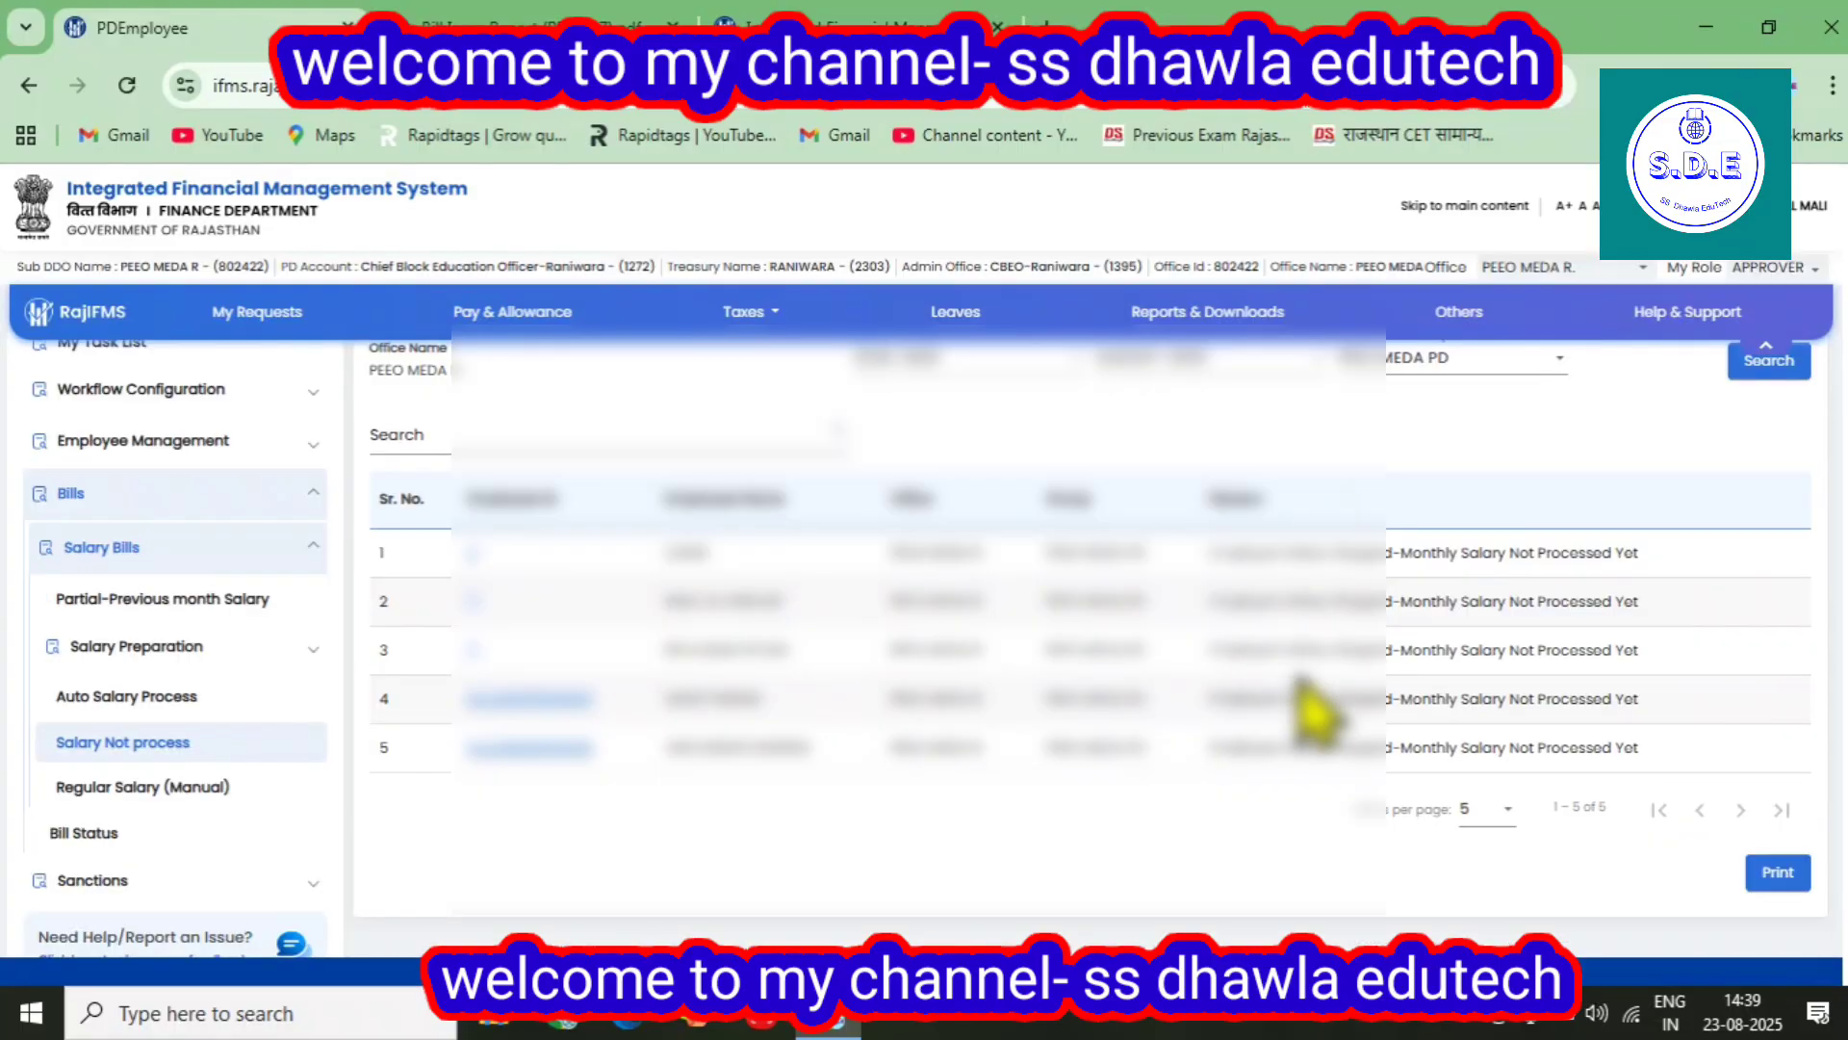
pyautogui.click(1496, 811)
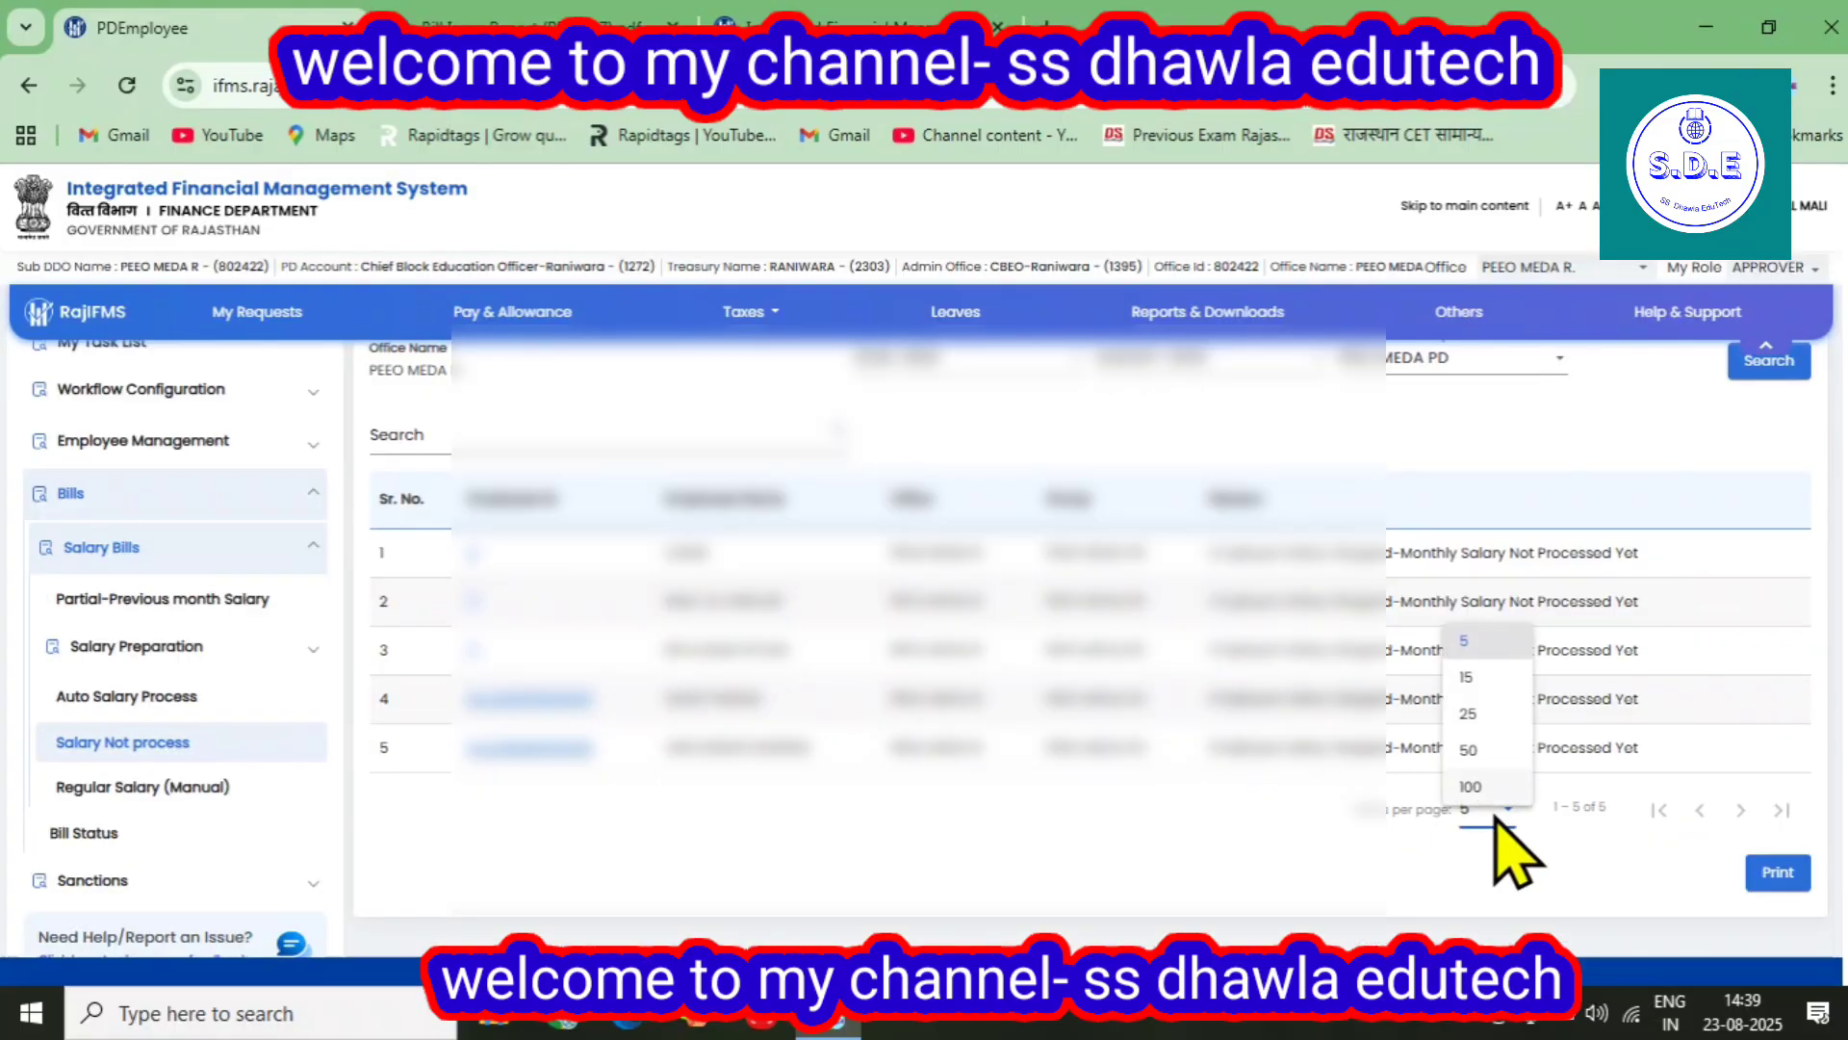
pyautogui.click(1473, 716)
pyautogui.scroll(-1, 1487, 731)
pyautogui.scroll(1, 1251, 732)
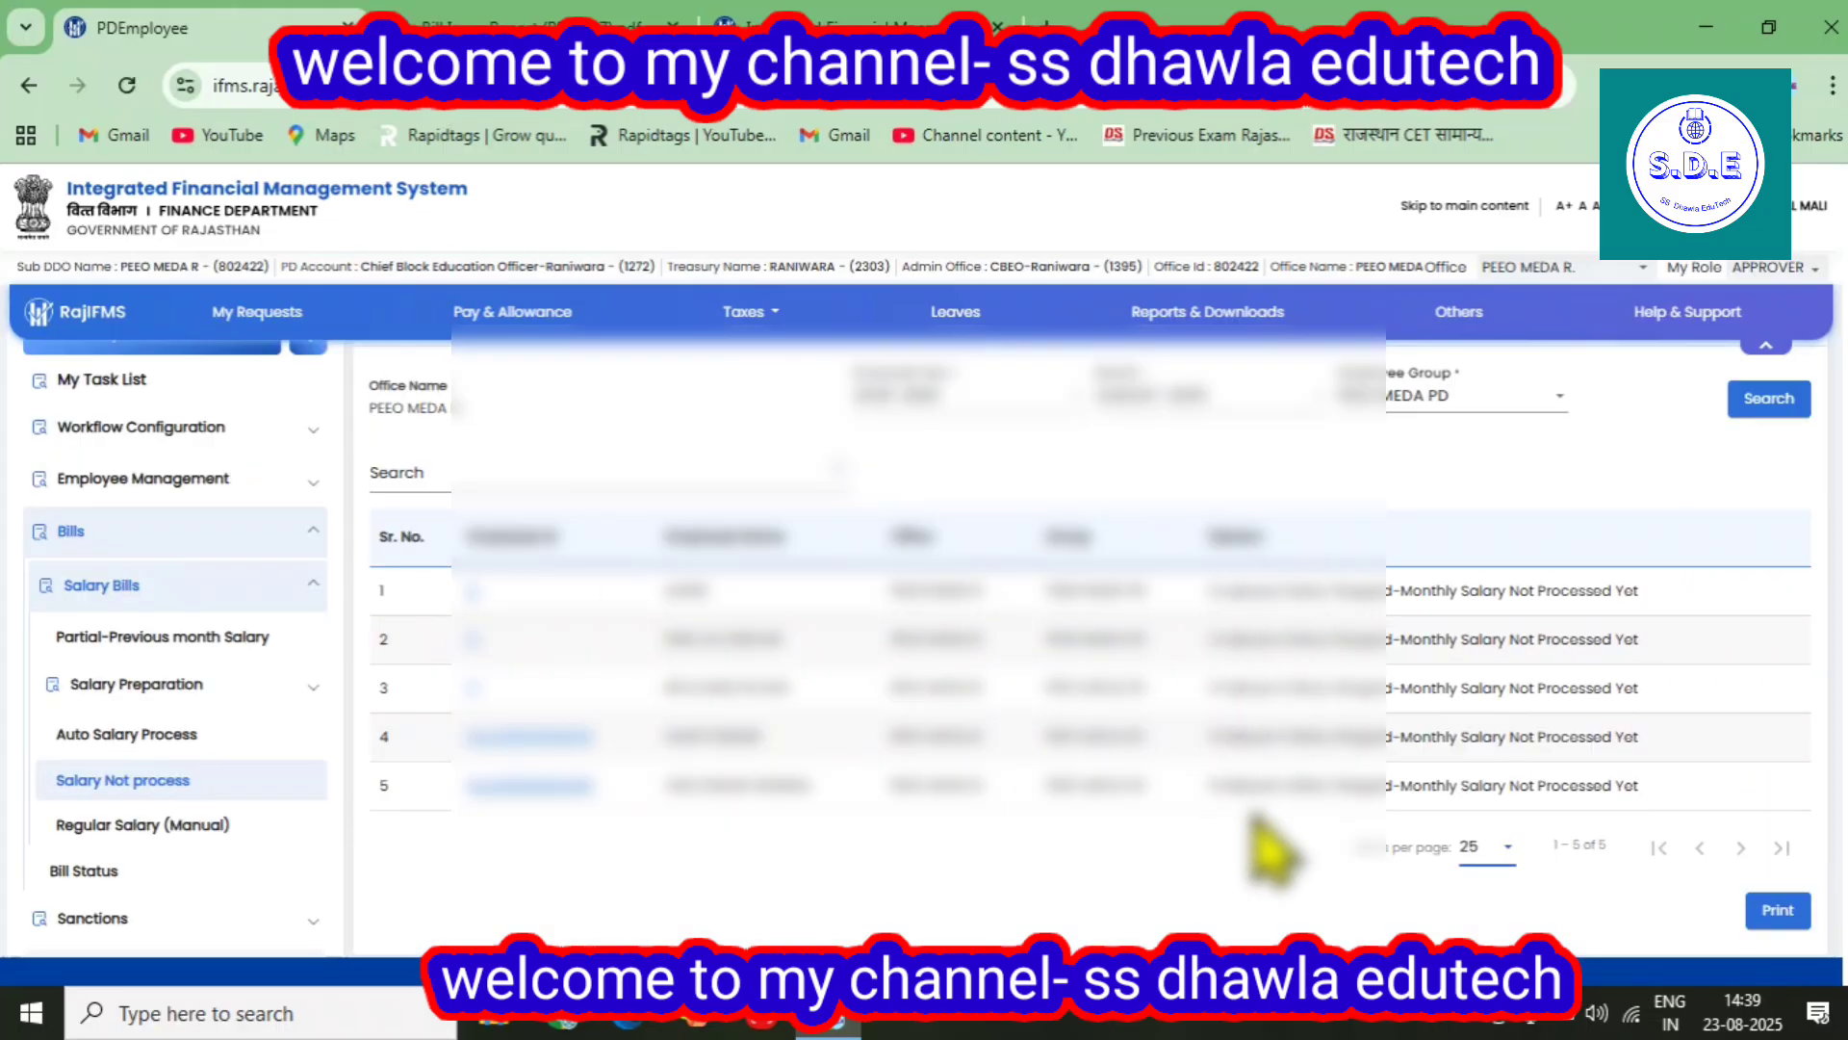
pyautogui.moveTo(1213, 587); pyautogui.dragTo(1476, 594)
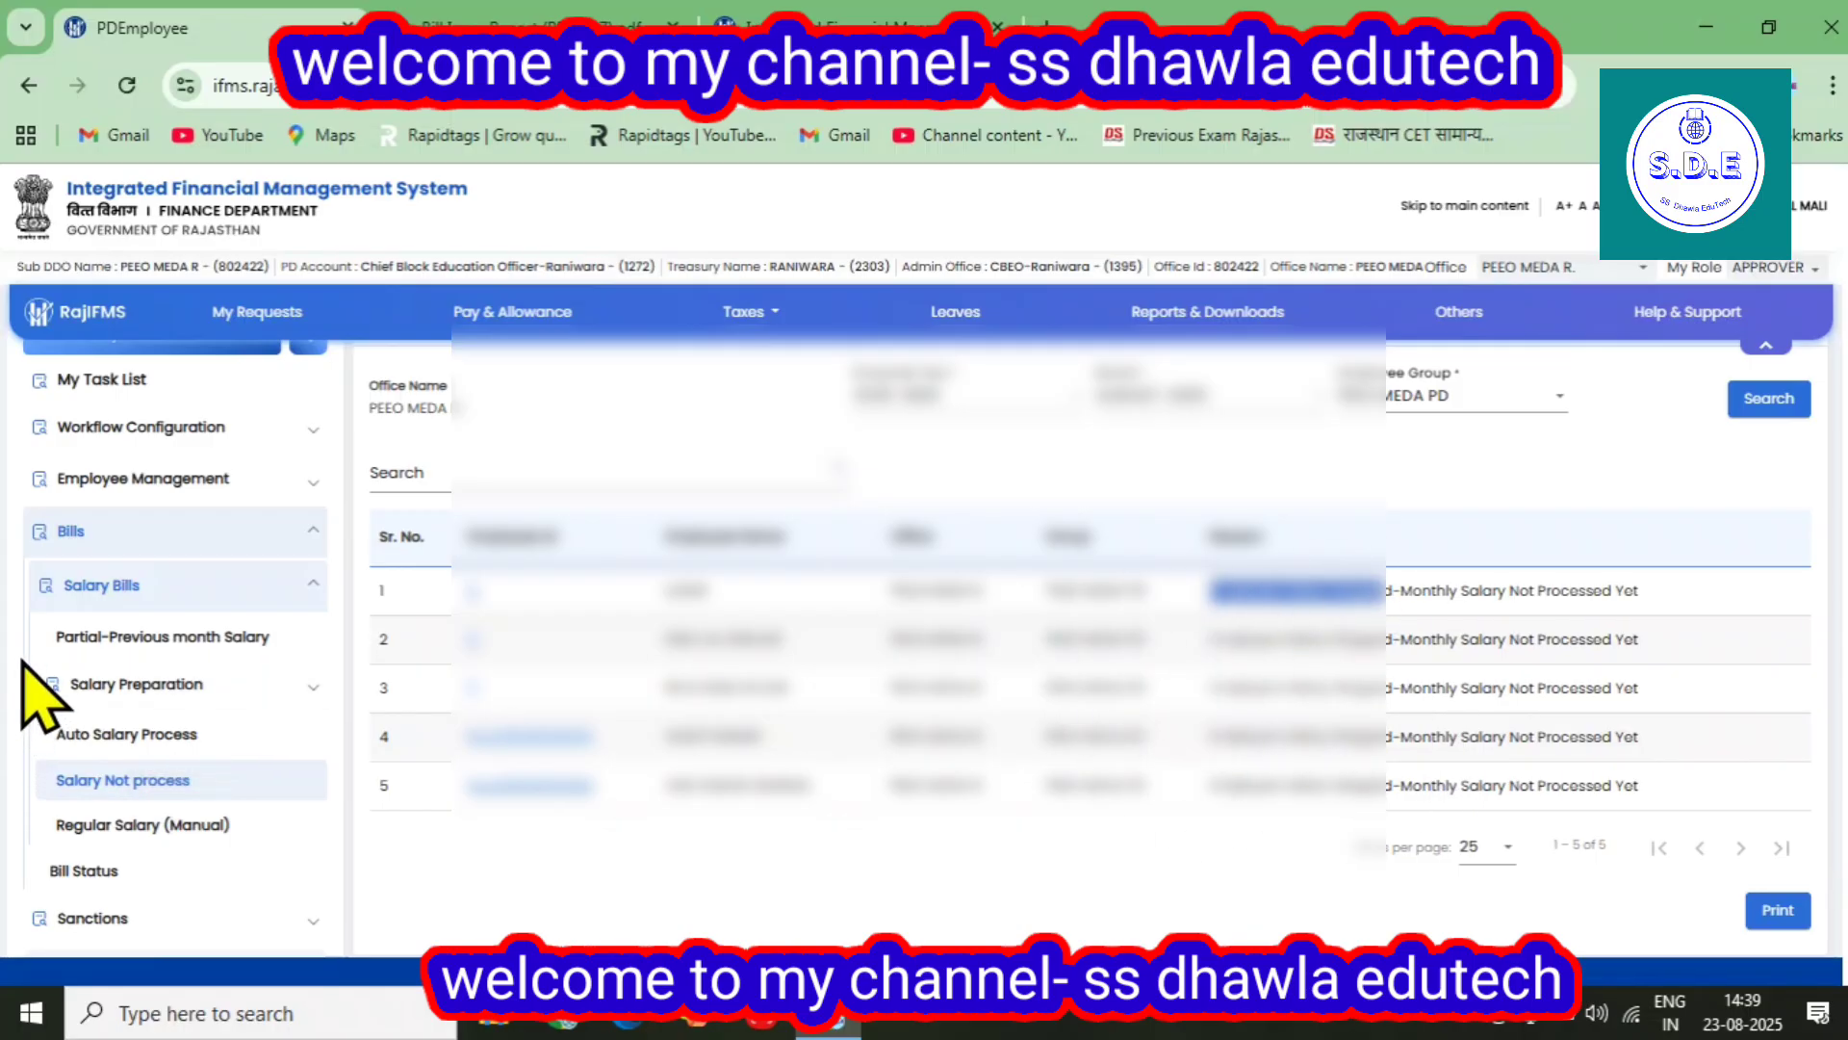
# Return to the Bill Status page and check the status of the listed August bill
pyautogui.click(96, 870)
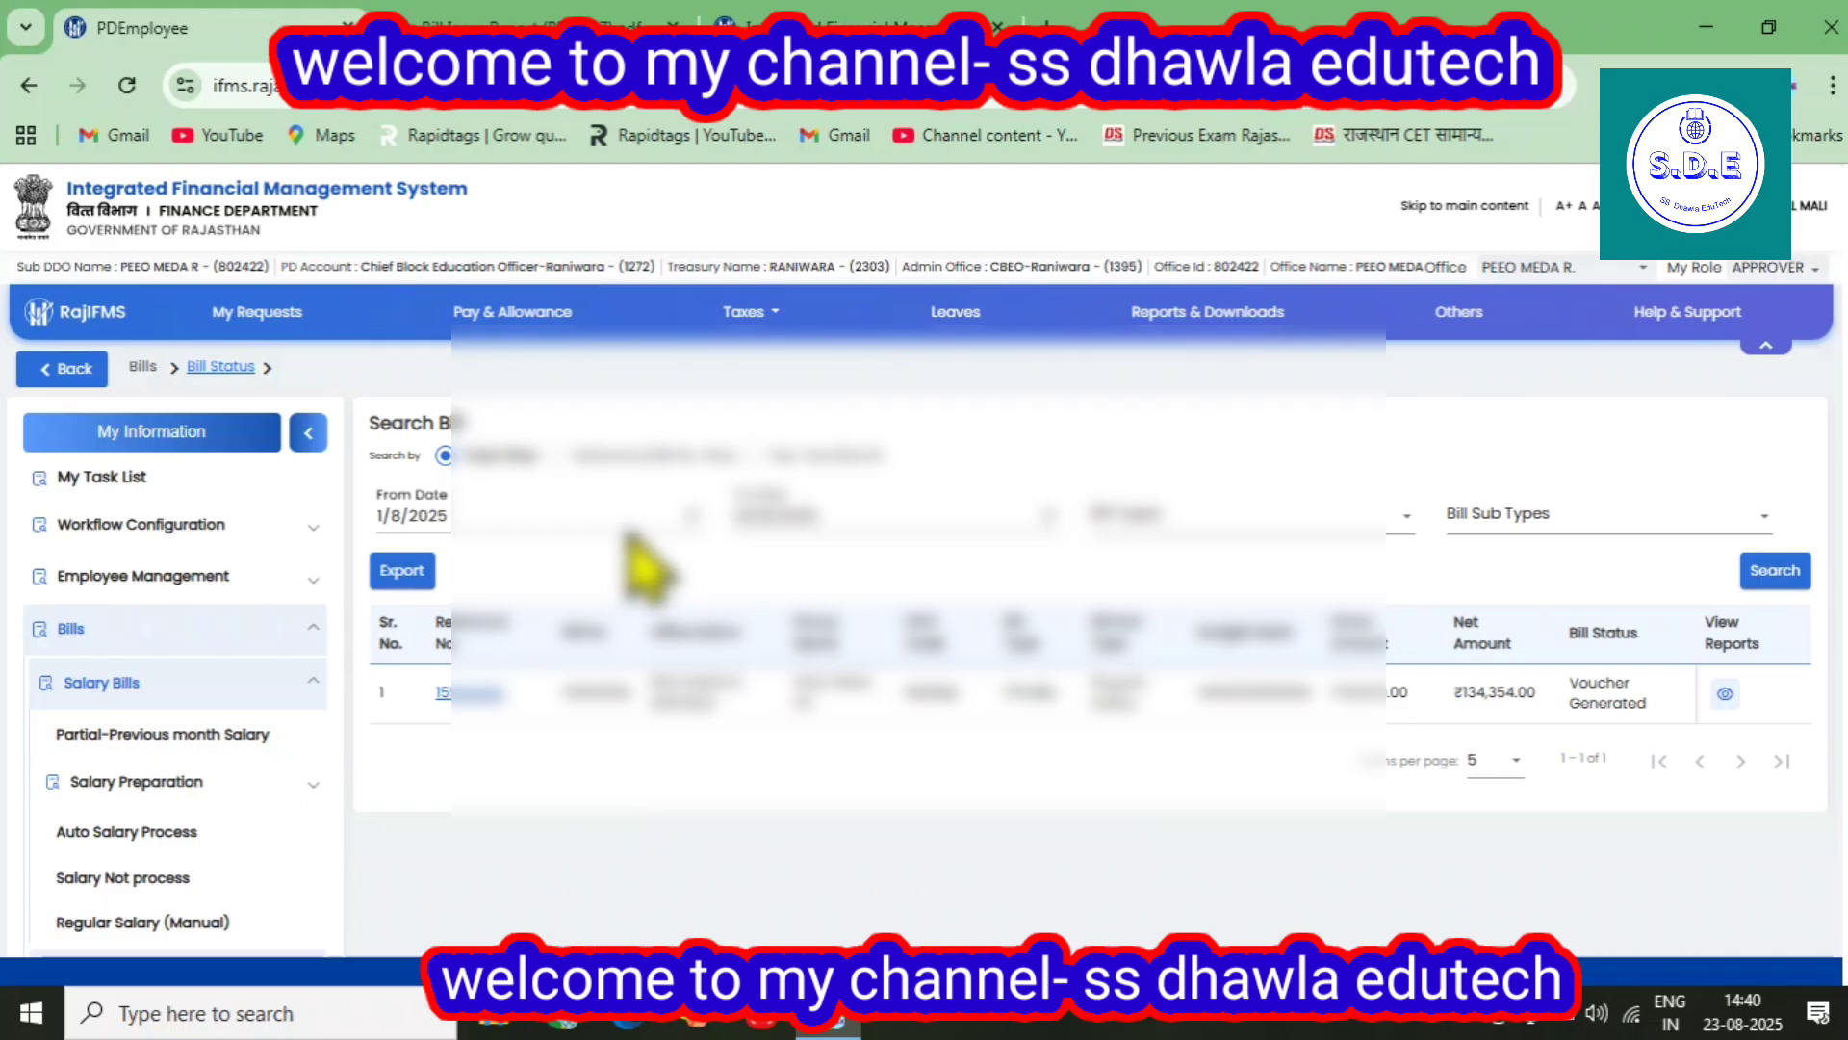
pyautogui.scroll(-1, 277, 761)
pyautogui.scroll(1, 252, 546)
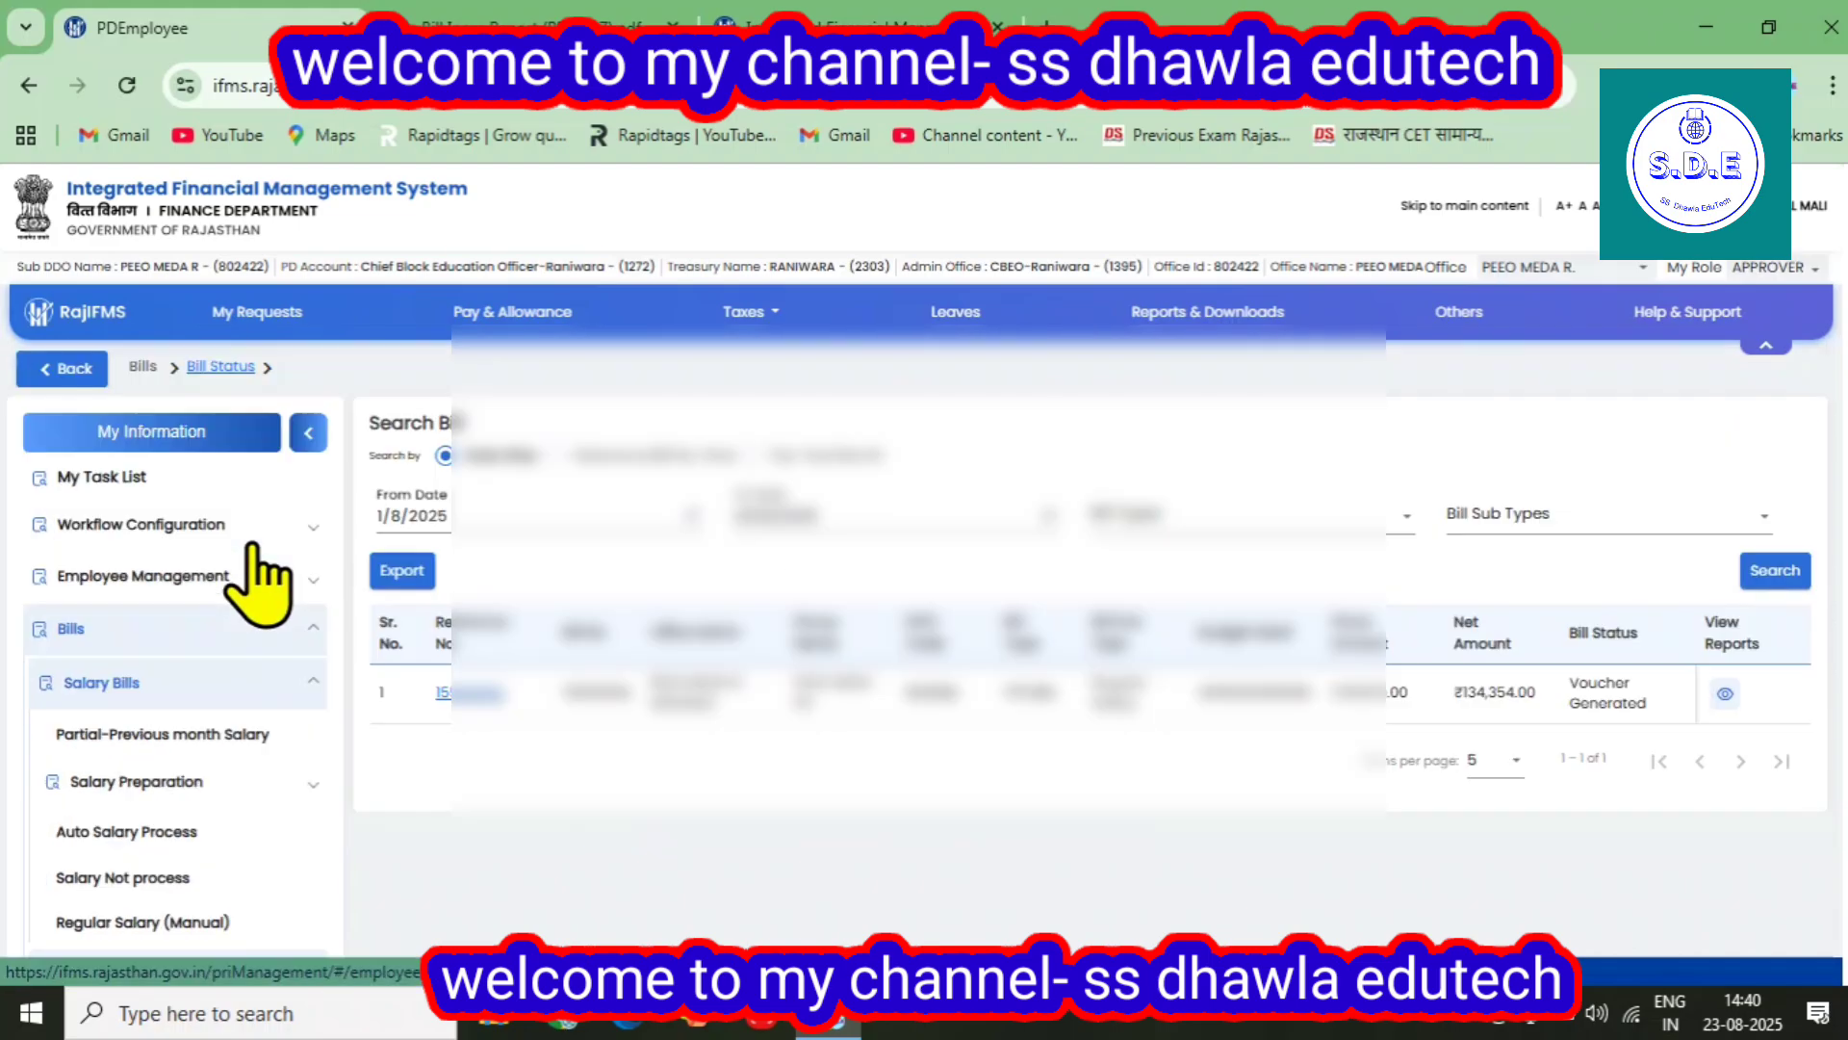
# Open the Process Task Assignment page under Workflow Configuration
pyautogui.click(197, 525)
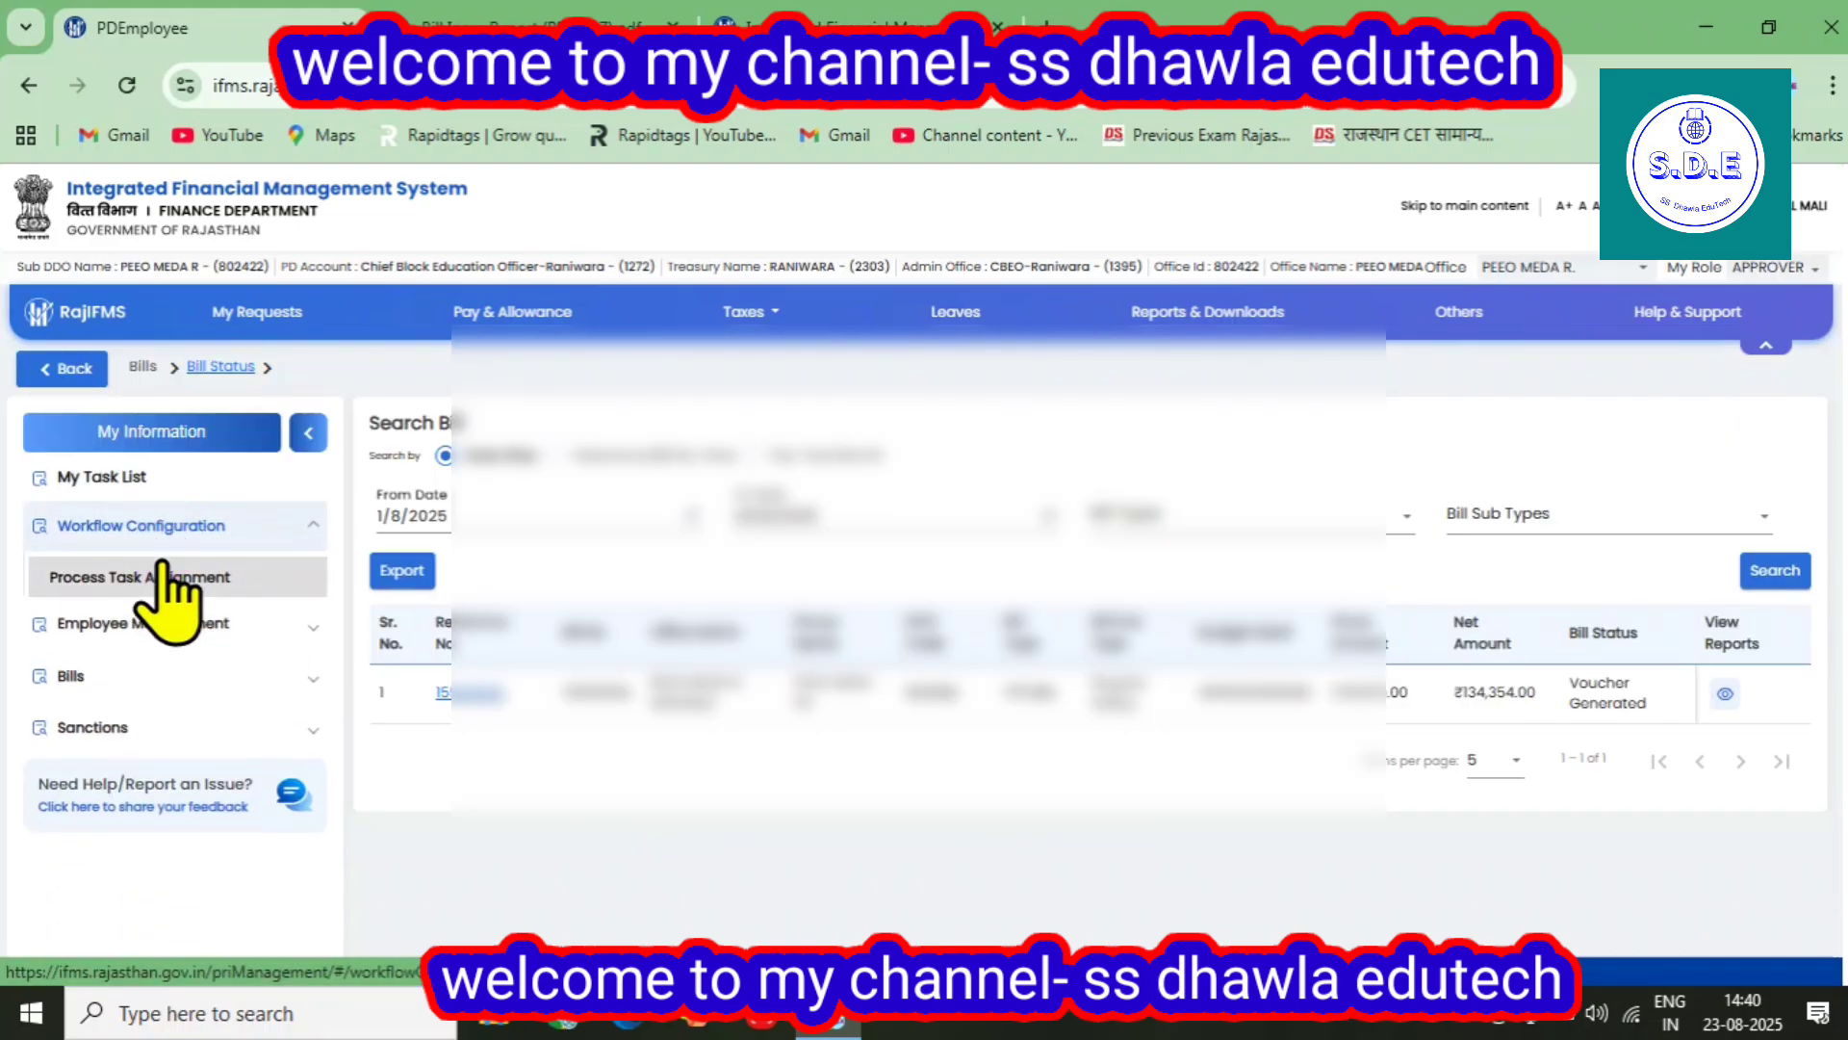
pyautogui.click(162, 573)
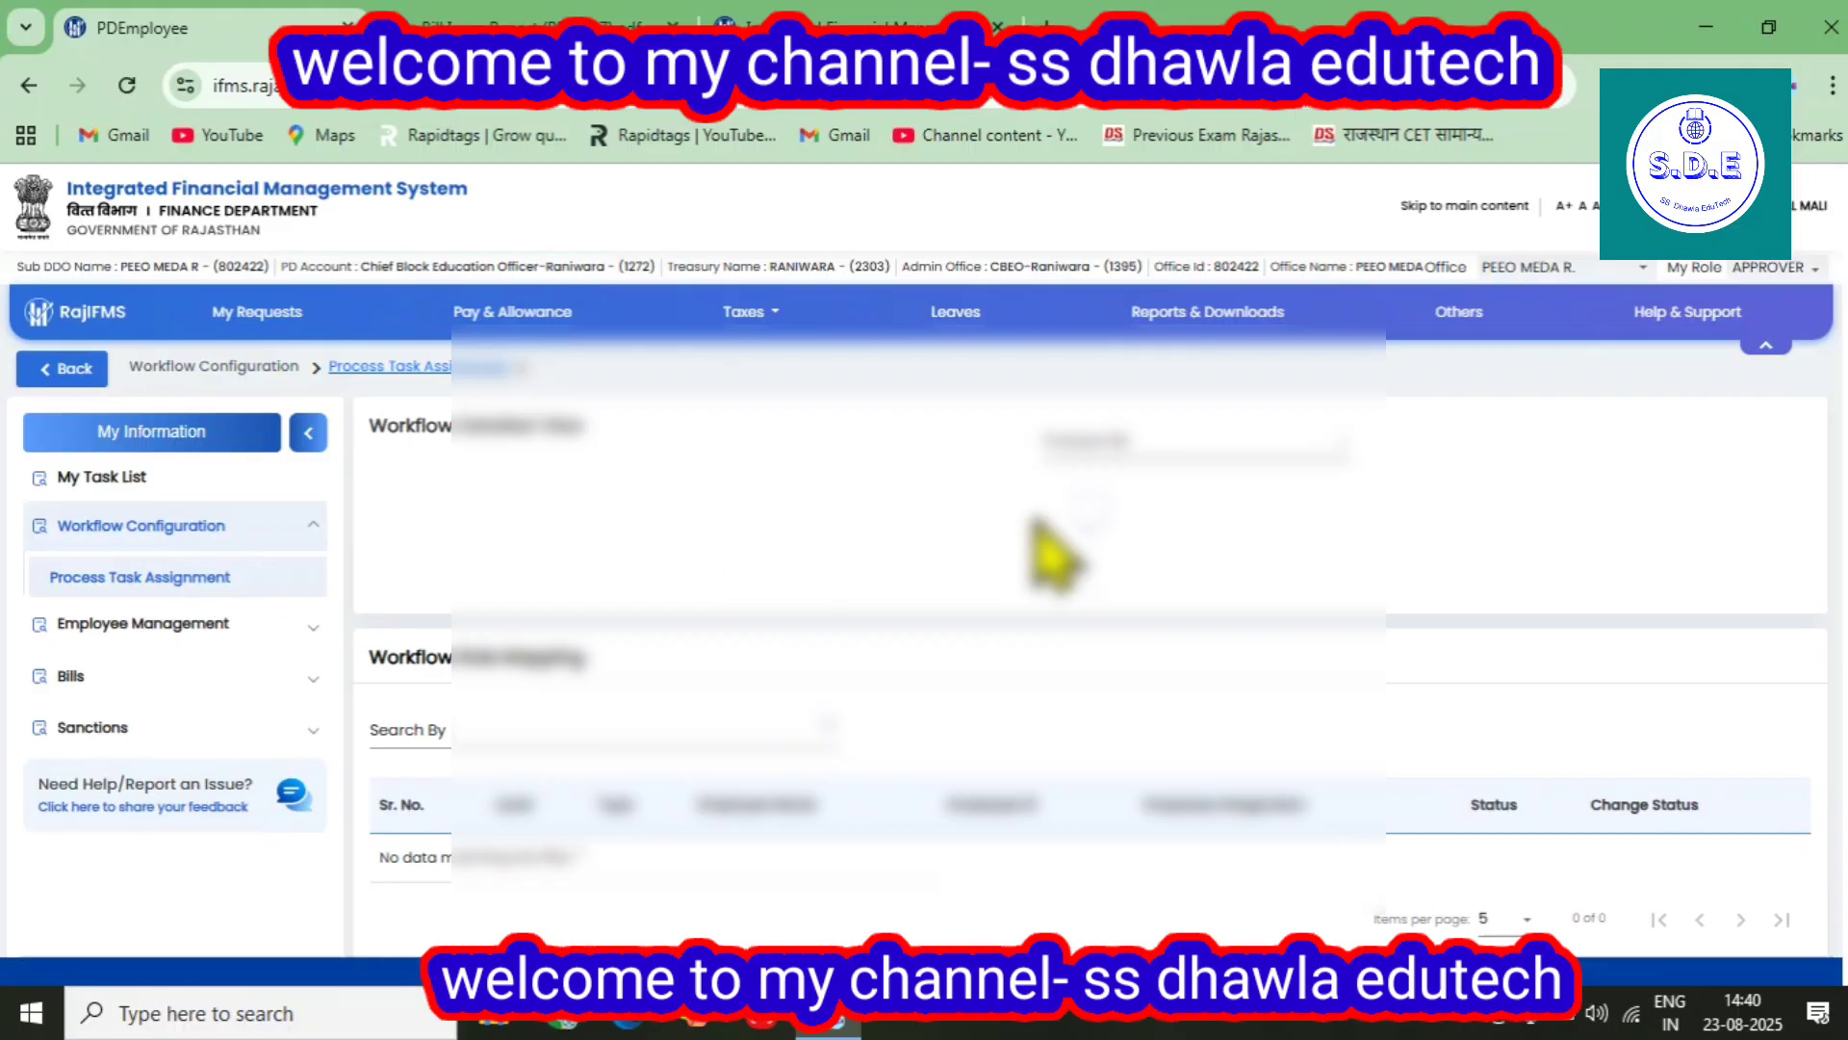